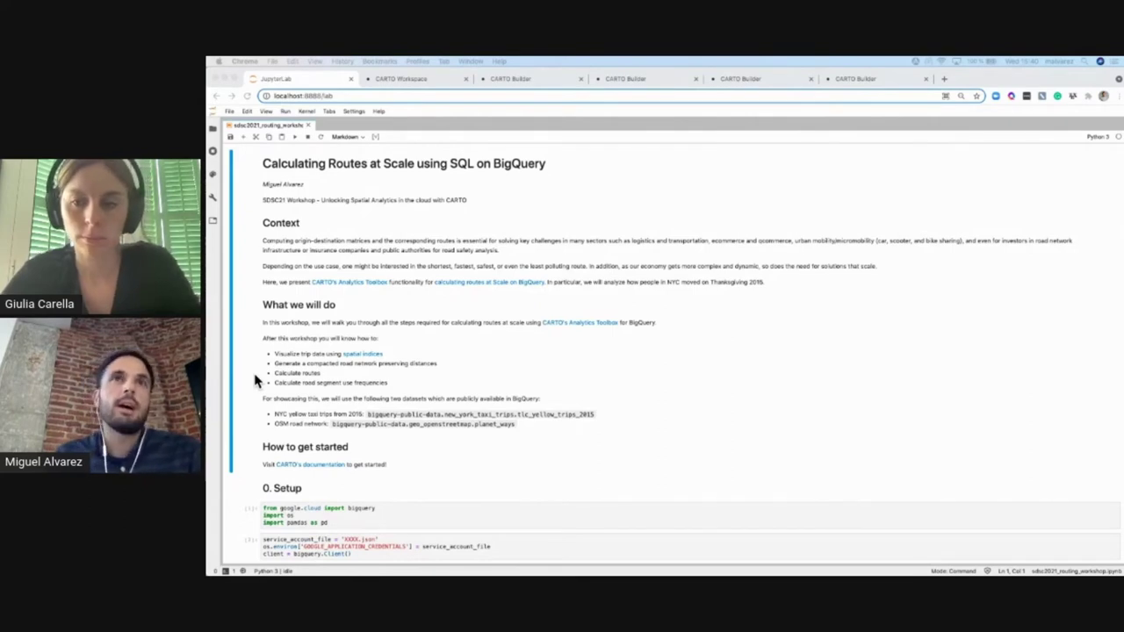
Step: Scroll to section 1.1 Network generation and its GENERATE_NETWORK road-network query
scroll(264, 362, down, 1)
scroll(264, 361, down, 10)
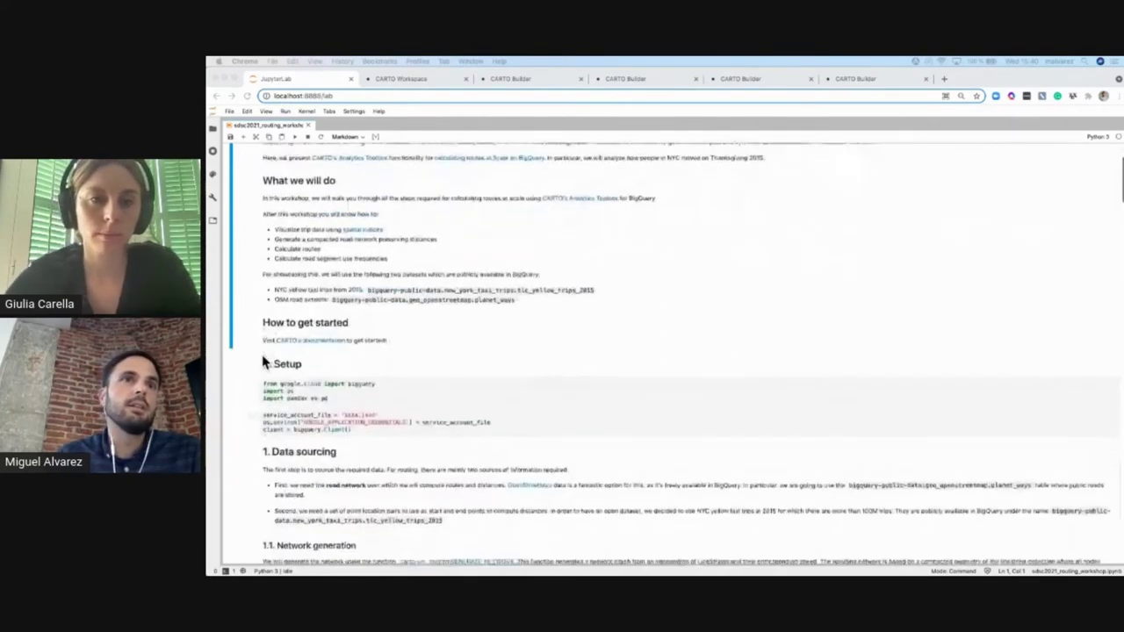
scroll(255, 409, down, 5)
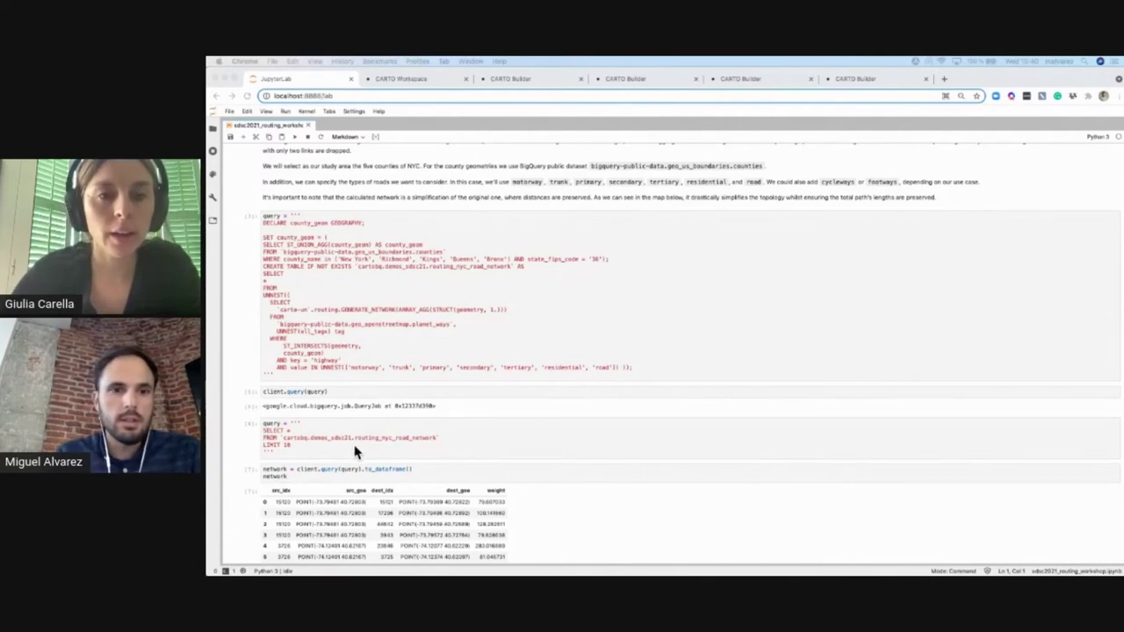
scroll(323, 514, up, 3)
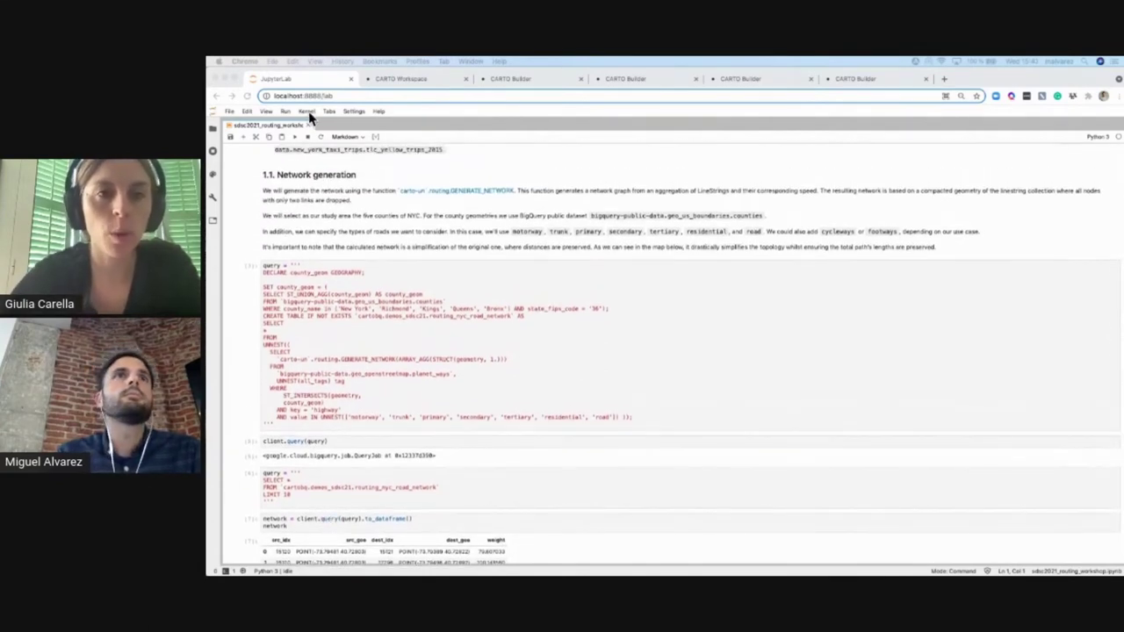
click(267, 114)
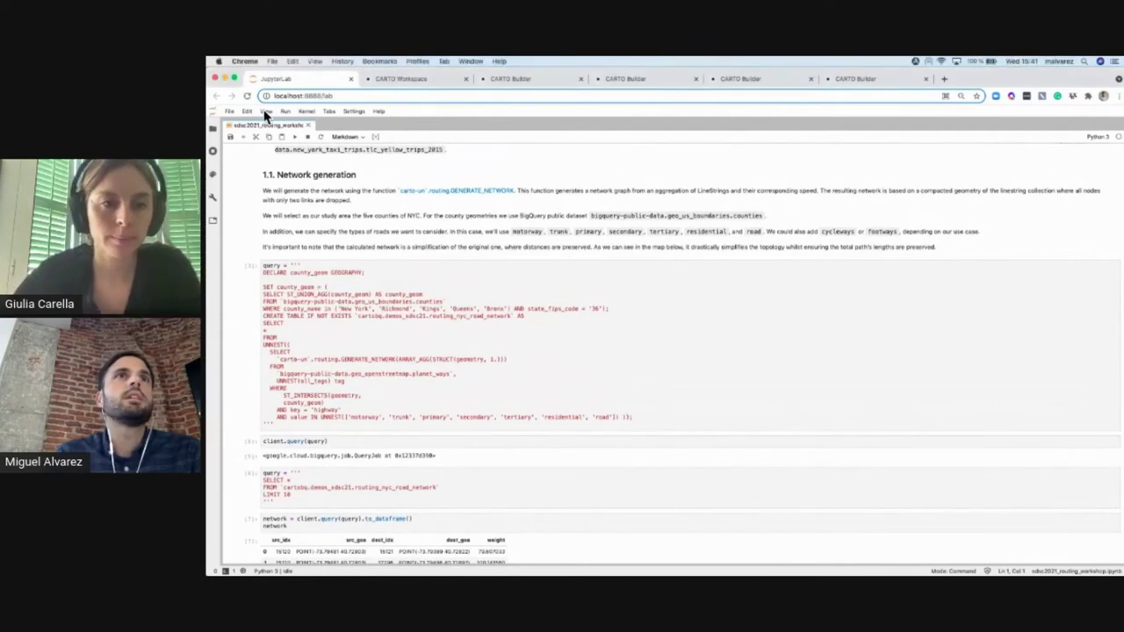
click(266, 112)
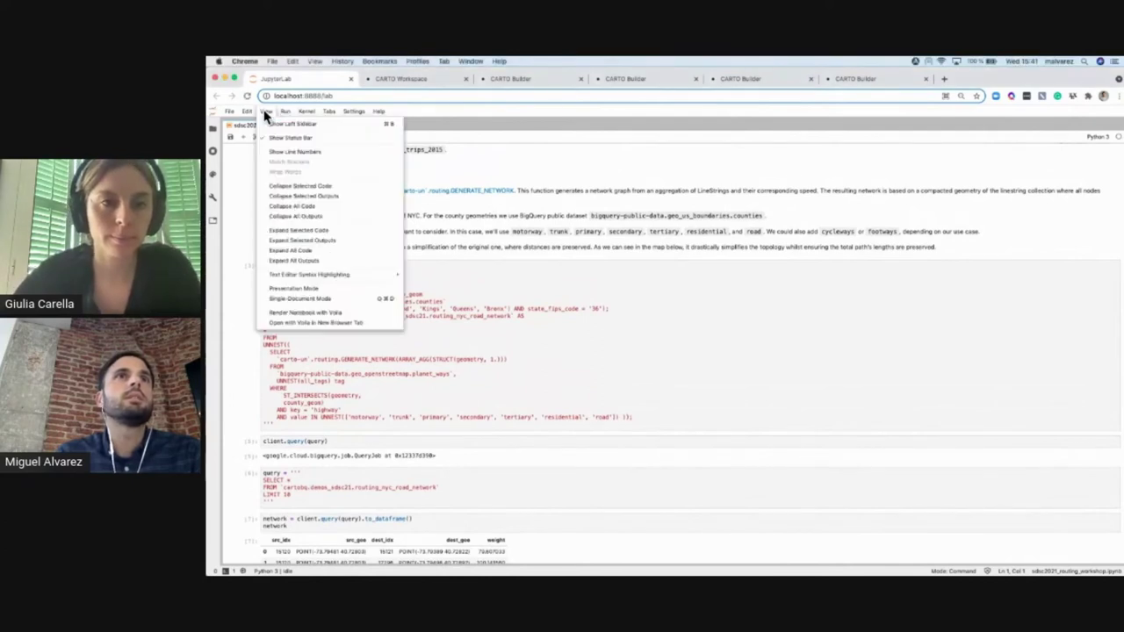
click(715, 173)
Step: Zoom the notebook page to about 150% and keep section 1.1 Network generation in view
key(super+plus)
key(super+plus)
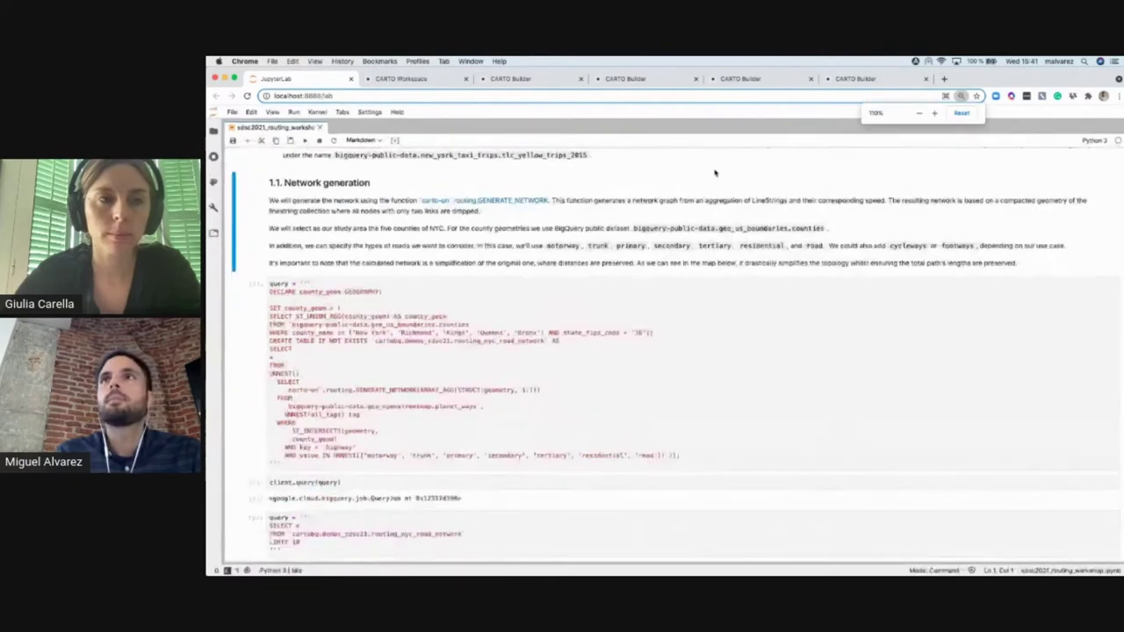
key(super+plus)
scroll(738, 211, up, 5)
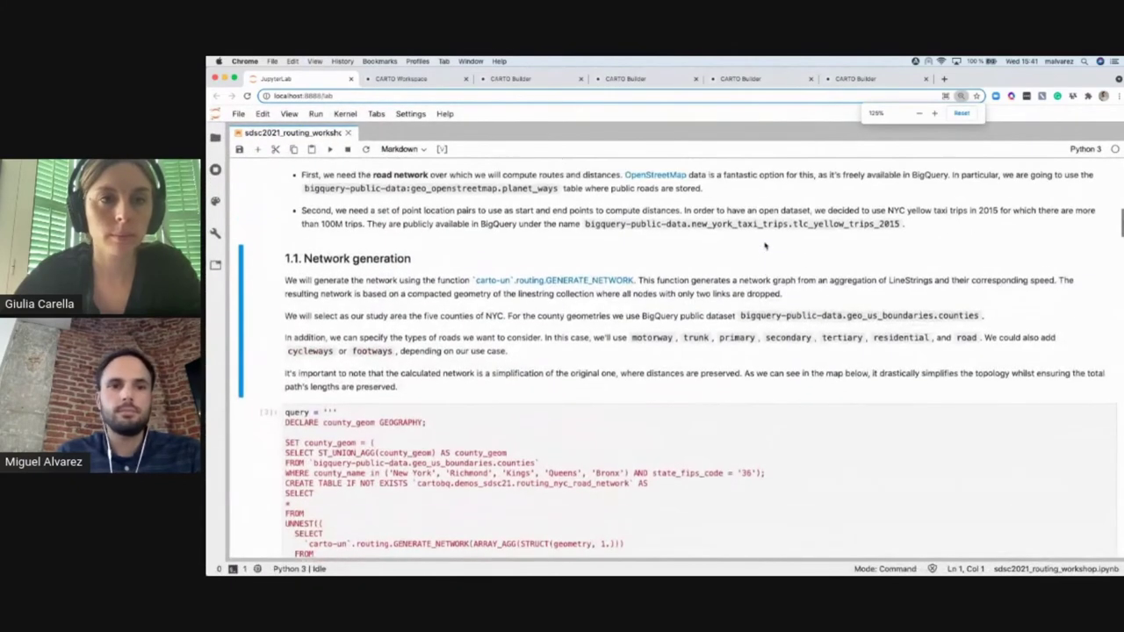
scroll(764, 246, up, 1)
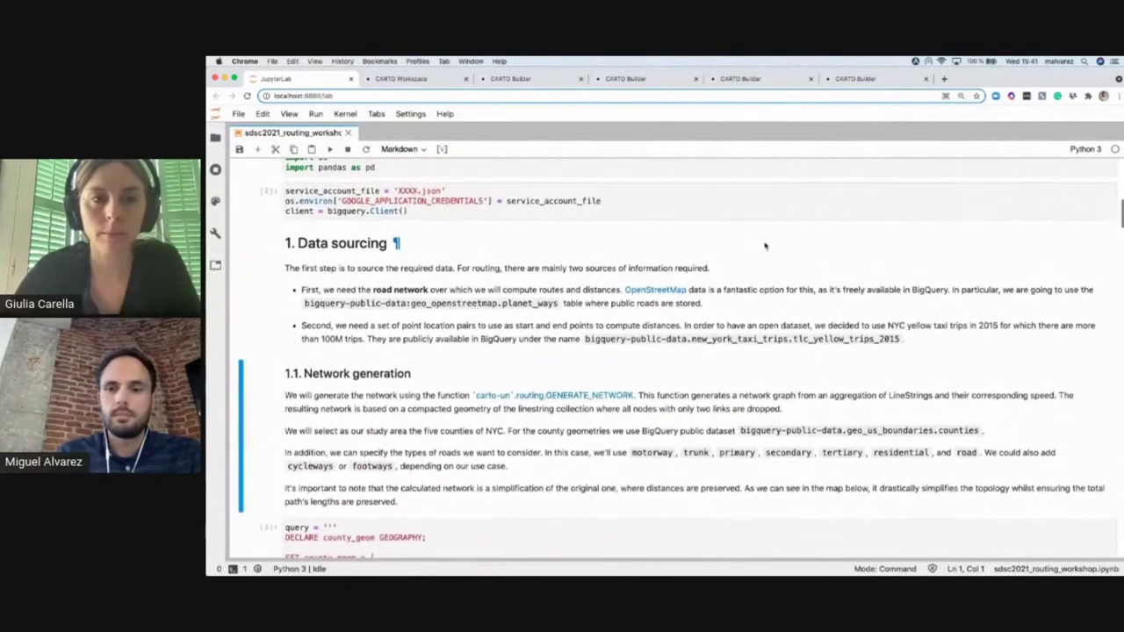
key(super+plus)
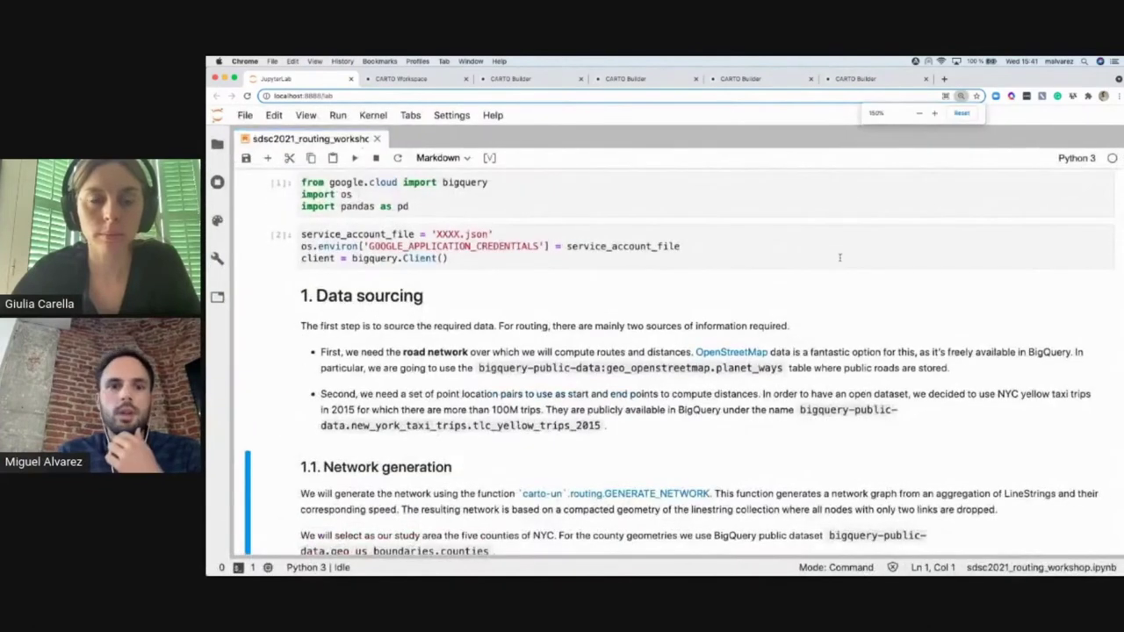
scroll(840, 257, up, 1)
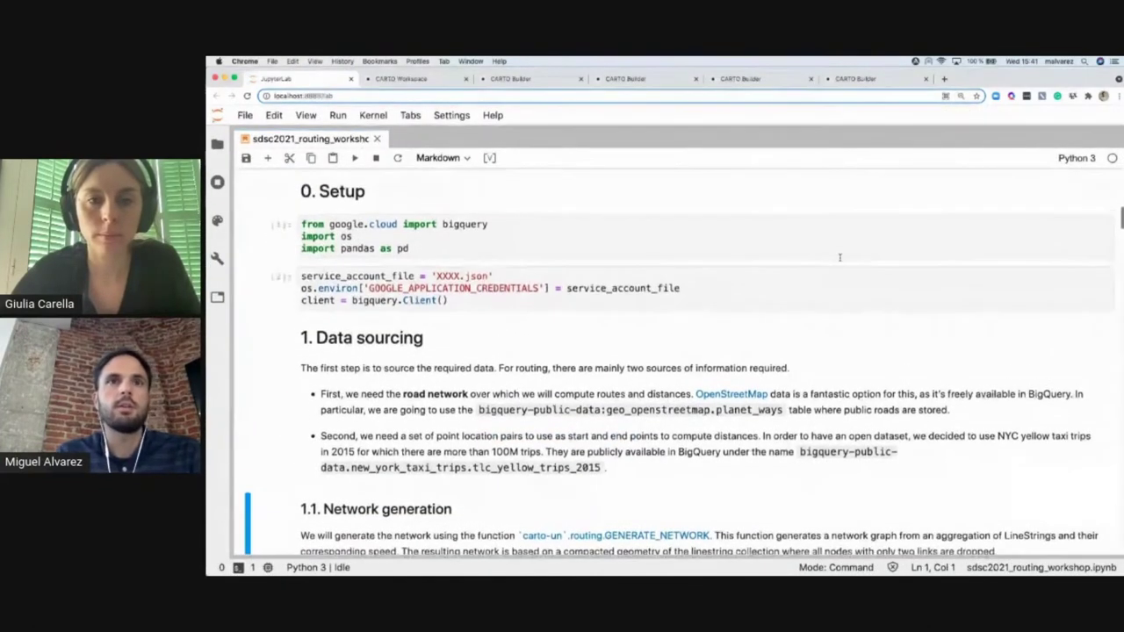
scroll(840, 261, down, 6)
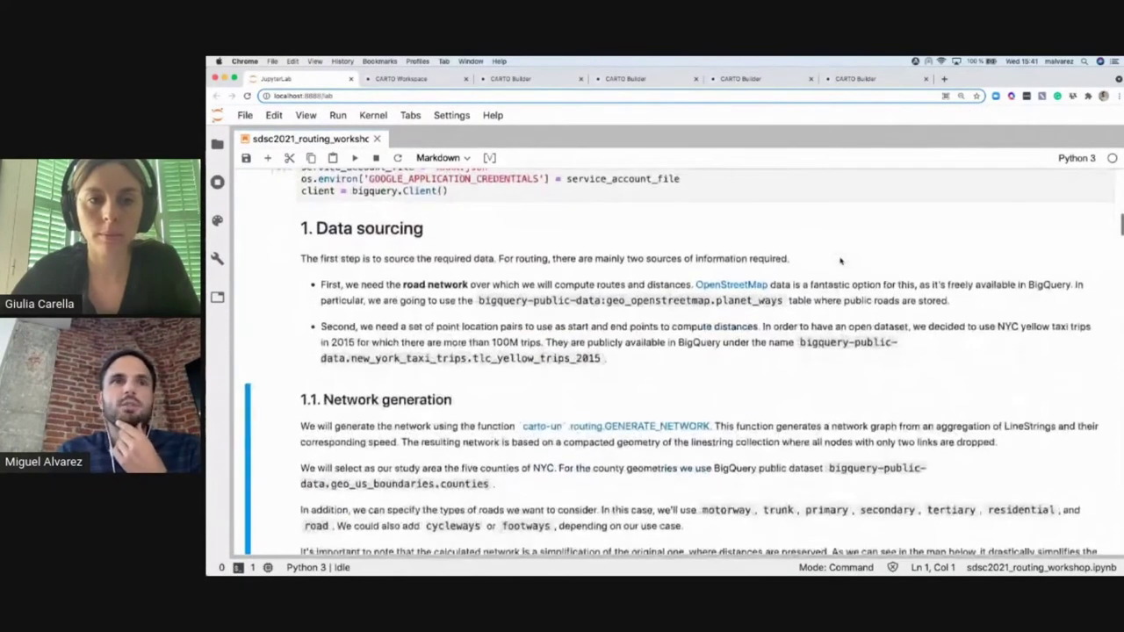
scroll(841, 261, down, 1)
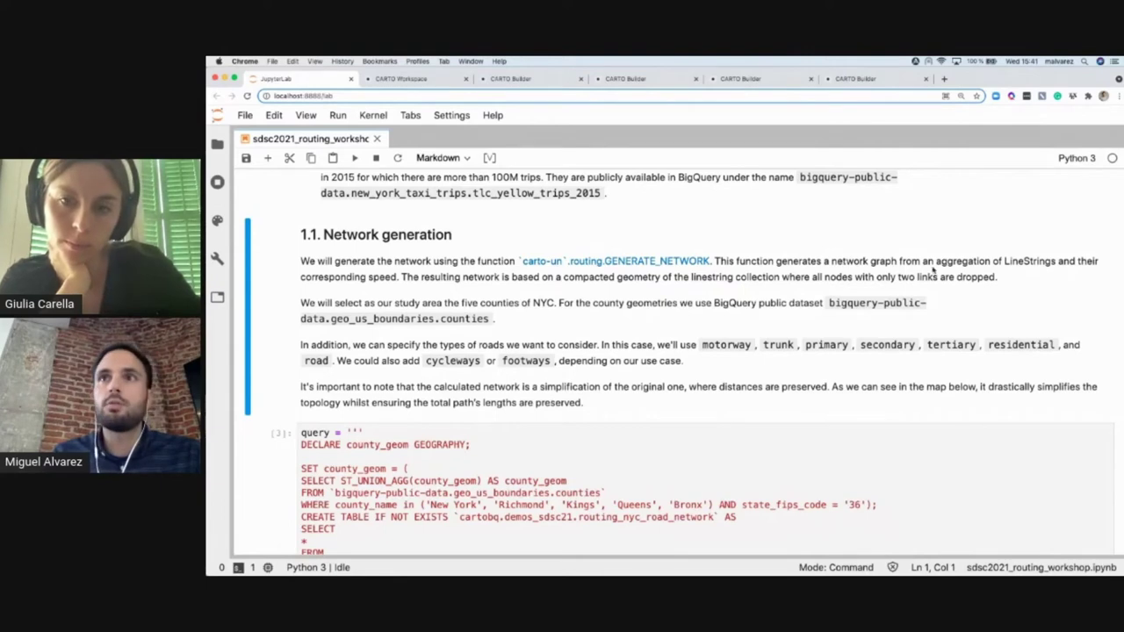
Step: Highlight the county boundaries dataset and the OpenStreetMap planet_ways table names
drag(829, 304, 850, 305)
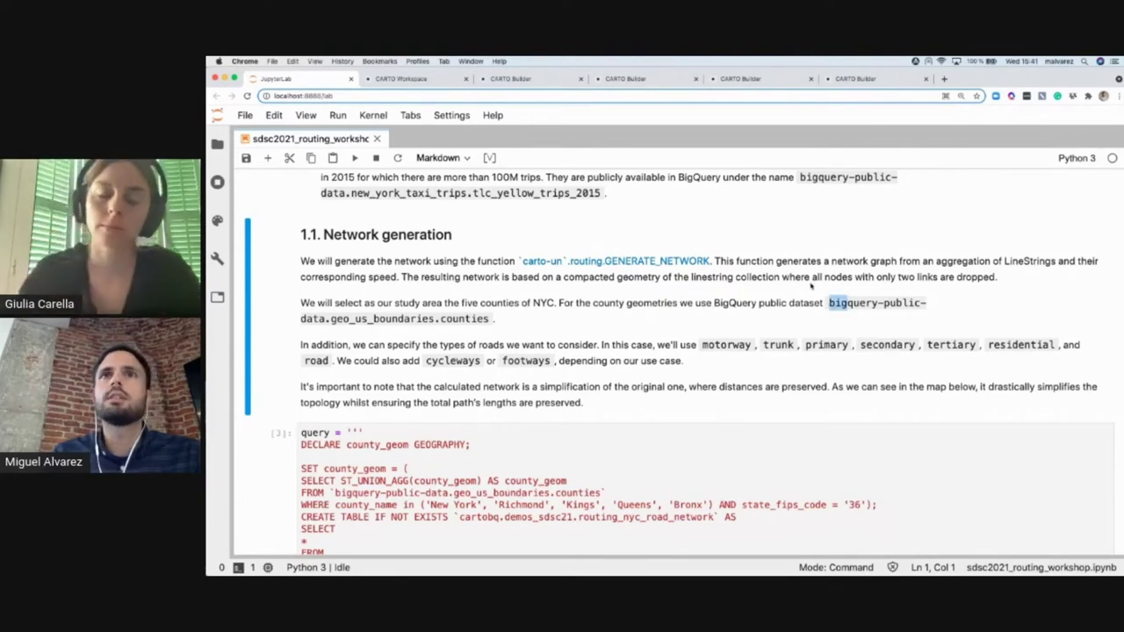
scroll(811, 297, up, 2)
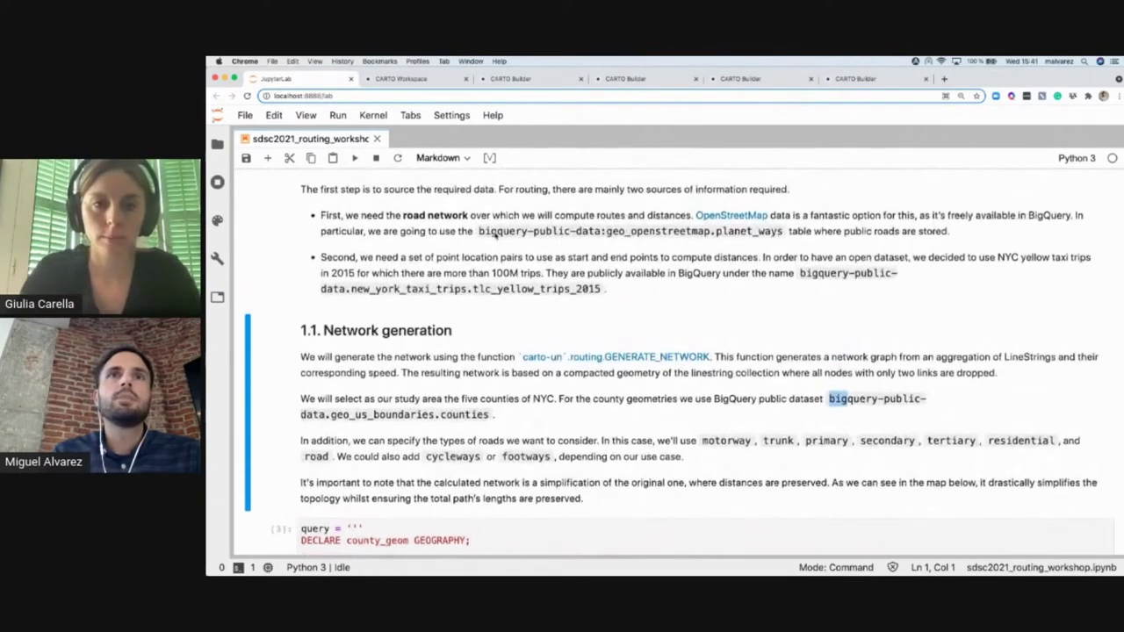
drag(480, 232, 778, 233)
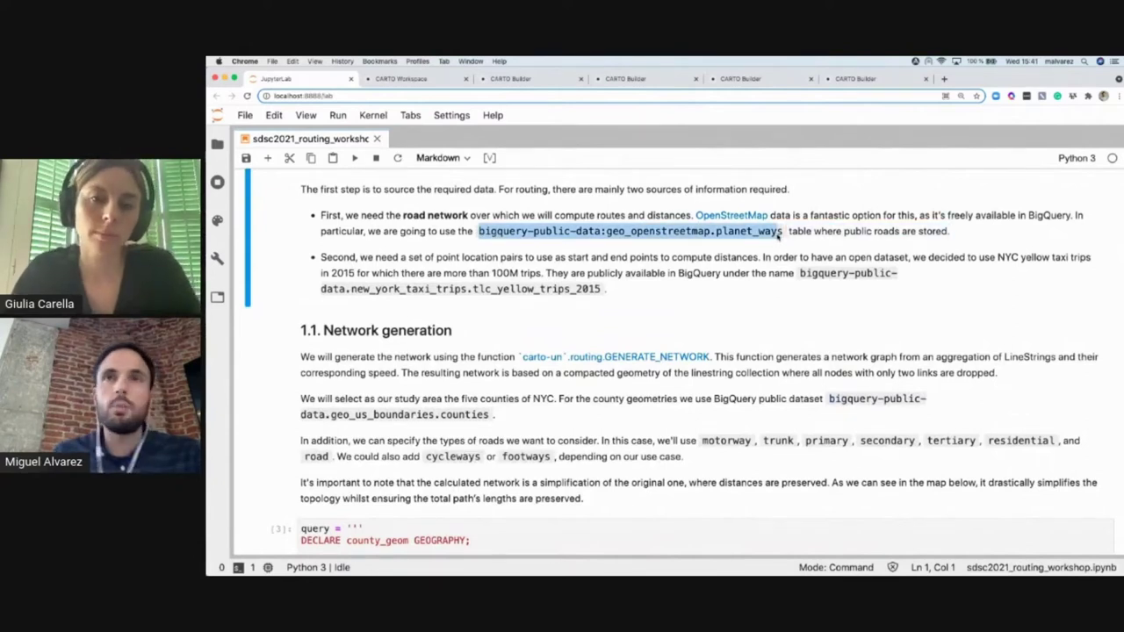
scroll(775, 330, down, 3)
click(726, 338)
Step: Highlight GENERATE_NETWORK, then scroll down to the query and its client.query QueryJob output
scroll(727, 338, down, 2)
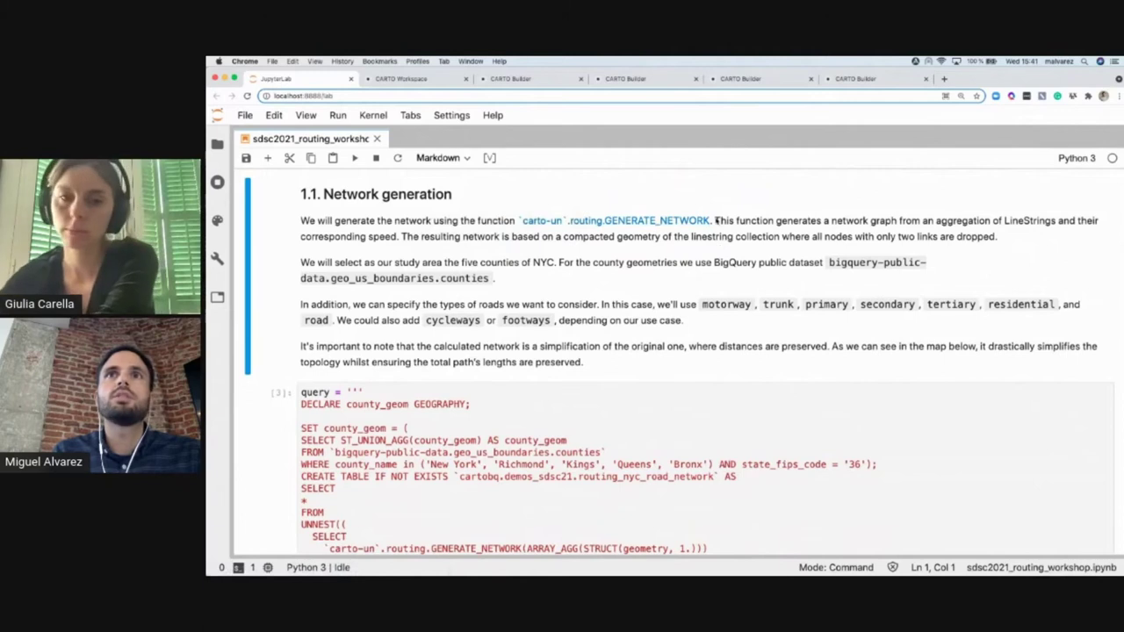
drag(712, 221, 517, 220)
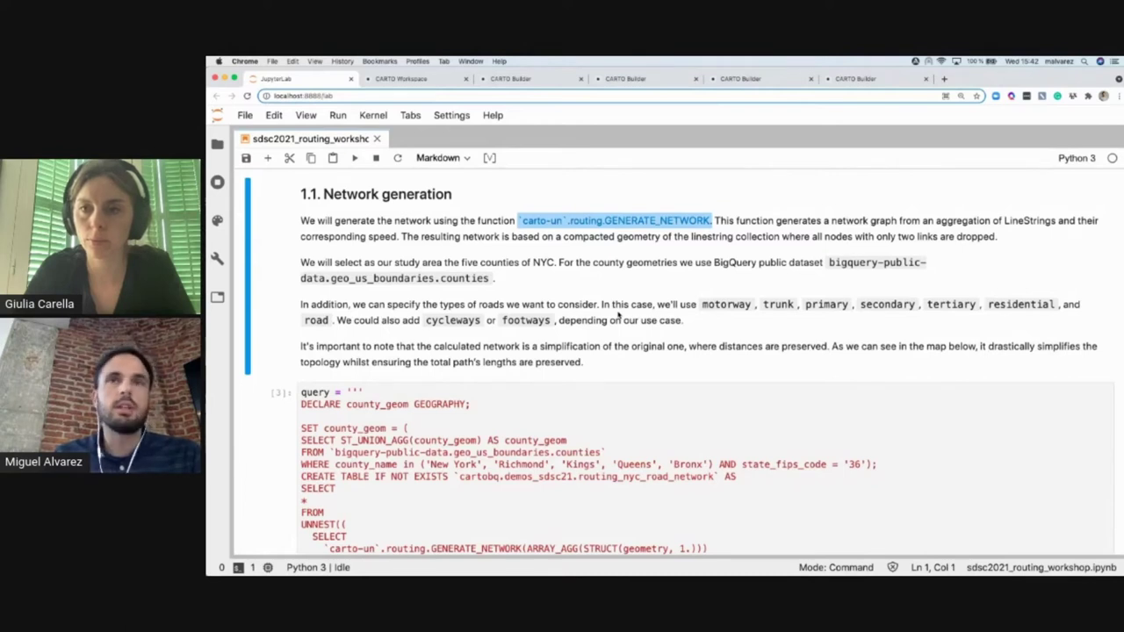
scroll(618, 314, down, 1)
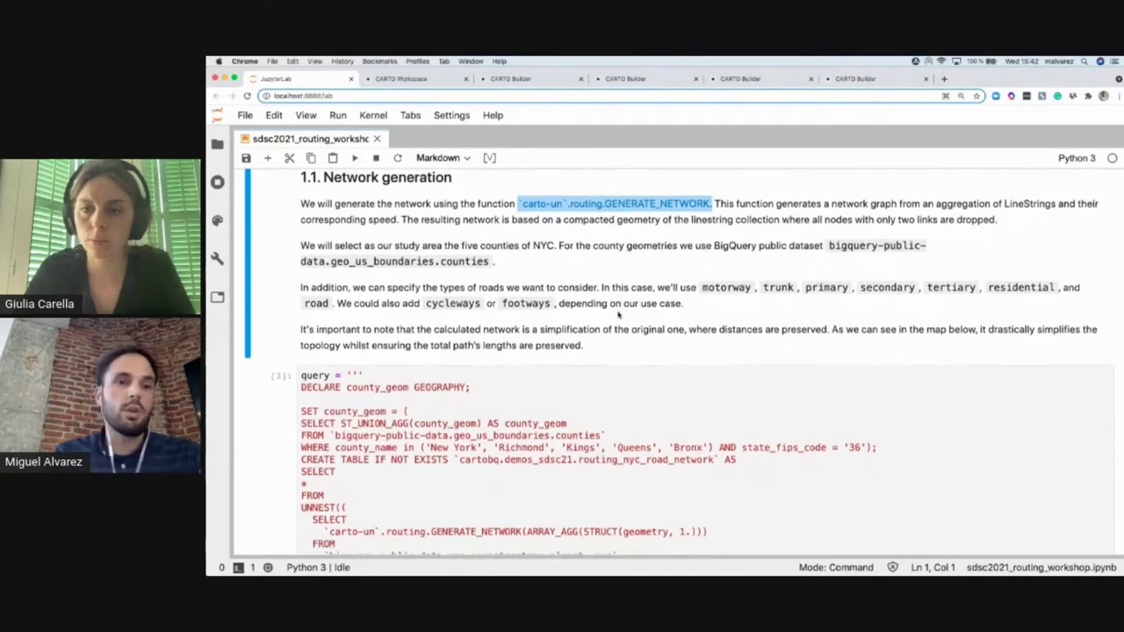
scroll(618, 315, down, 3)
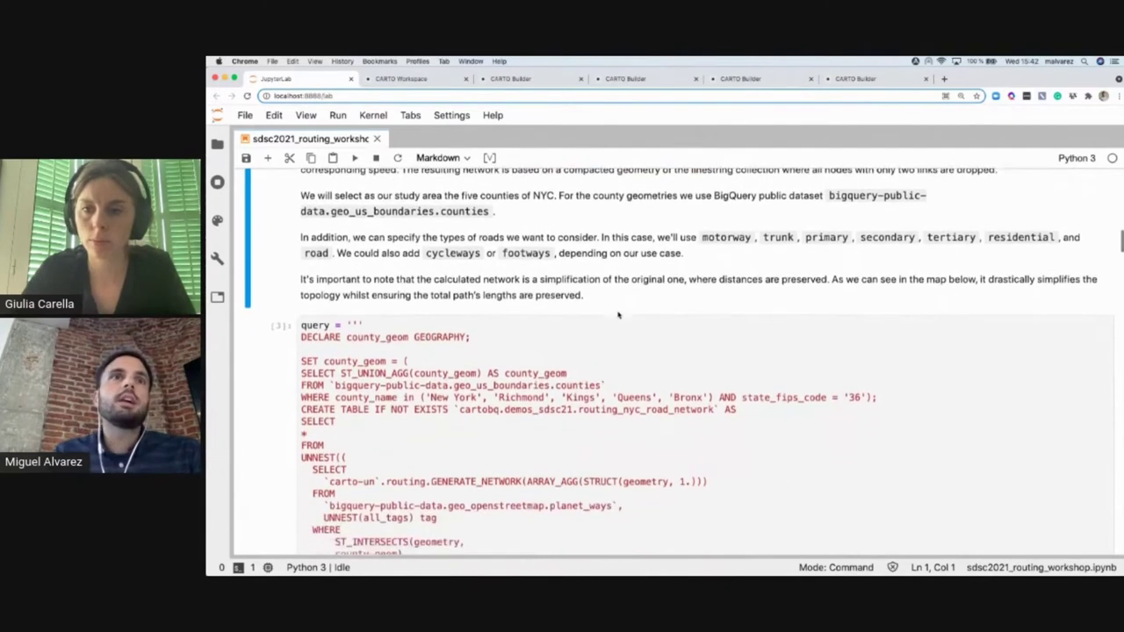
scroll(618, 314, down, 6)
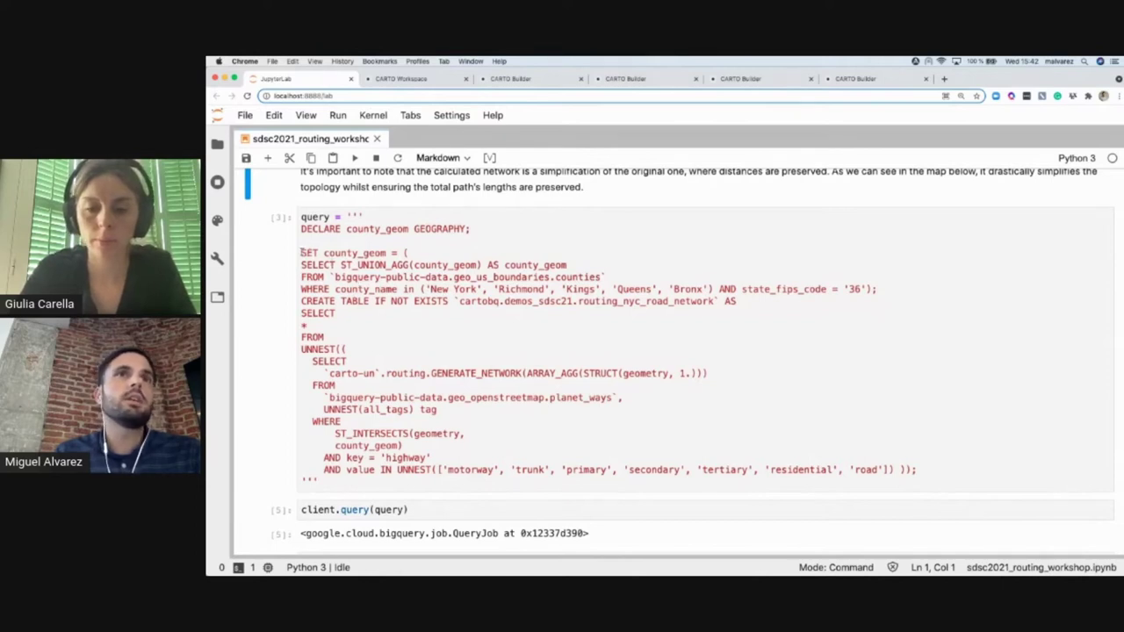
Step: Highlight the county geometry lines and the network-generating UNNEST subquery in cell [3]
drag(302, 253, 740, 302)
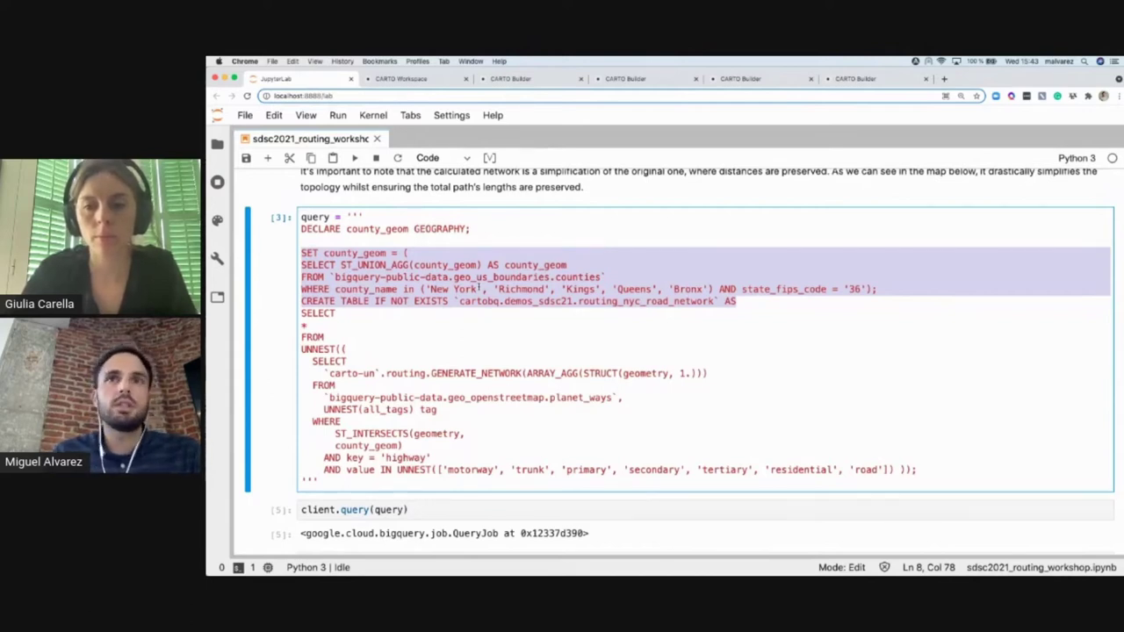
scroll(439, 307, down, 2)
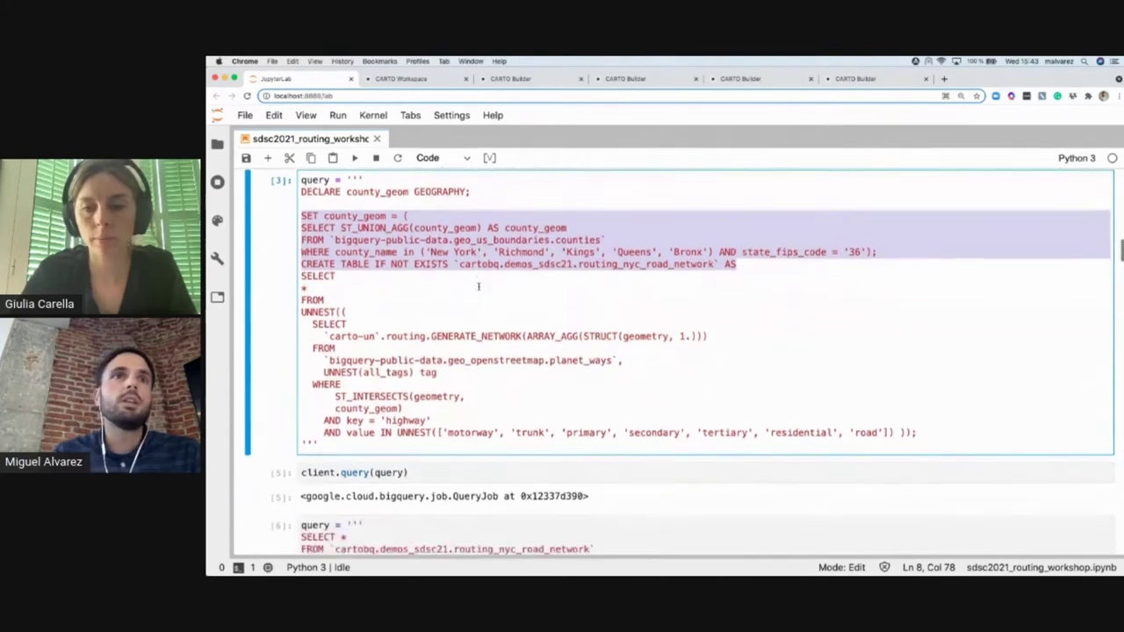
click(302, 324)
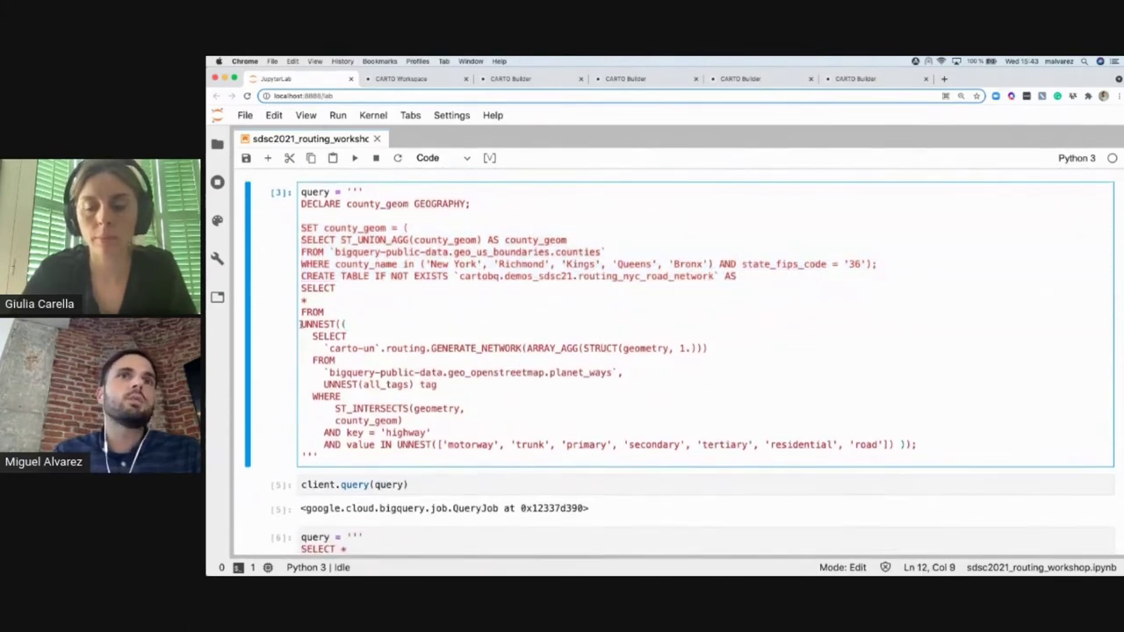
drag(301, 324, 921, 446)
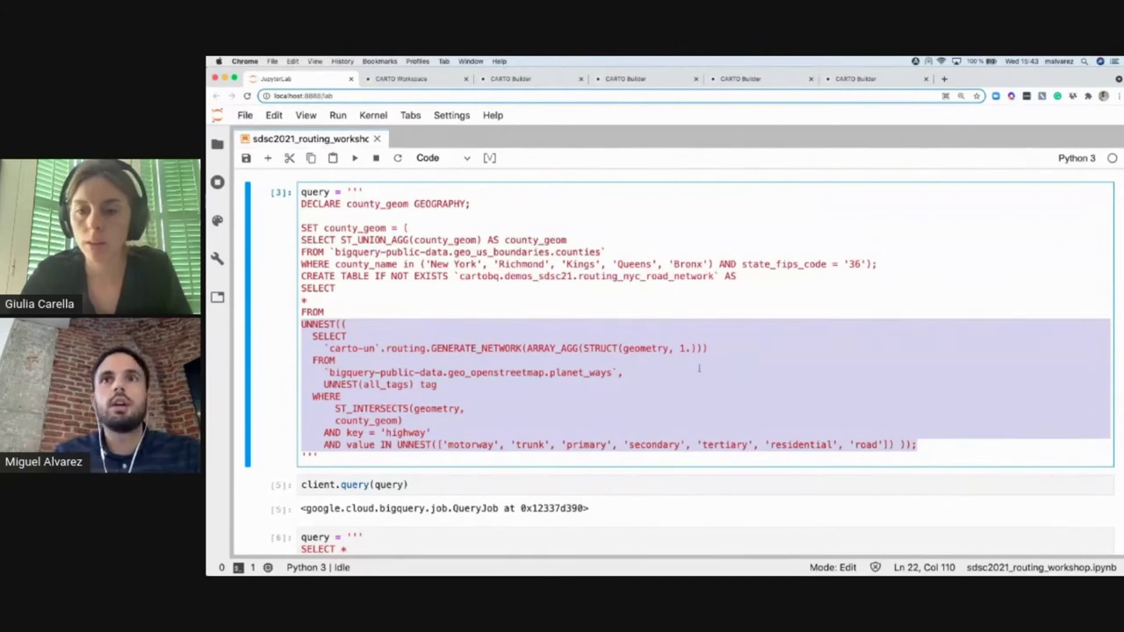
Step: Scroll to the first 10 rows of routing_nyc_road_network with source, destination and weight
scroll(692, 379, down, 1)
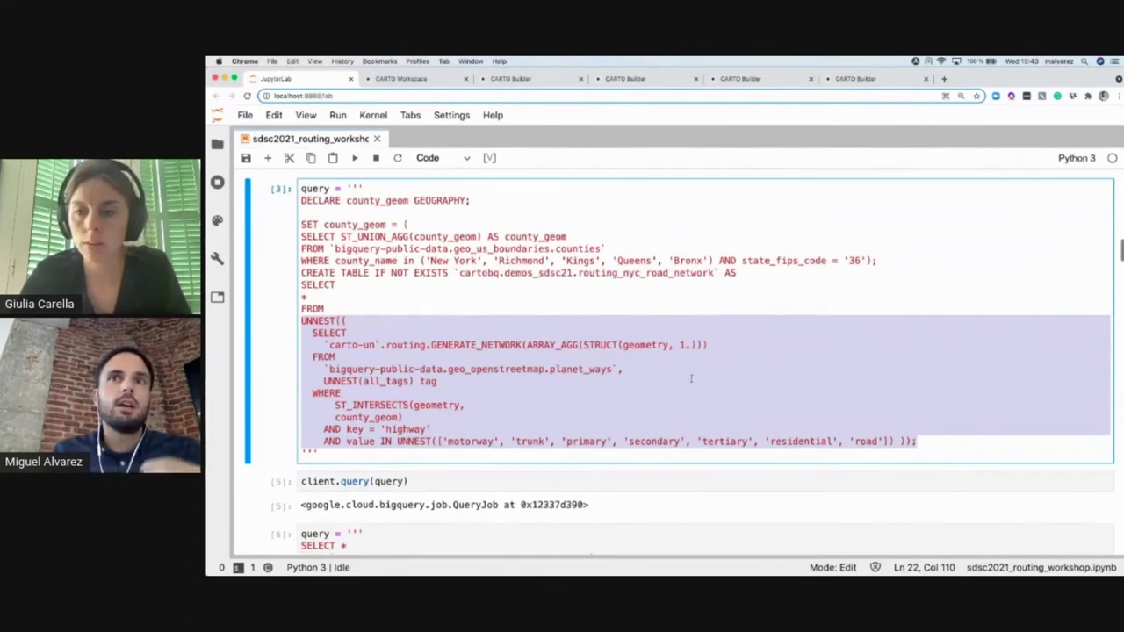
click(691, 379)
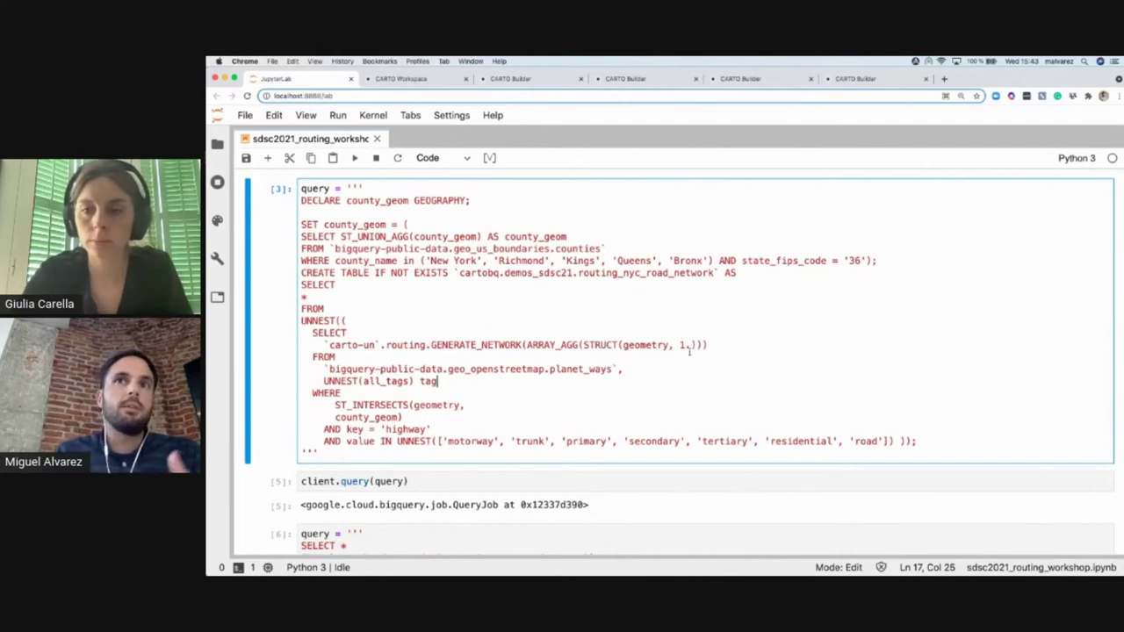
scroll(697, 371, down, 1)
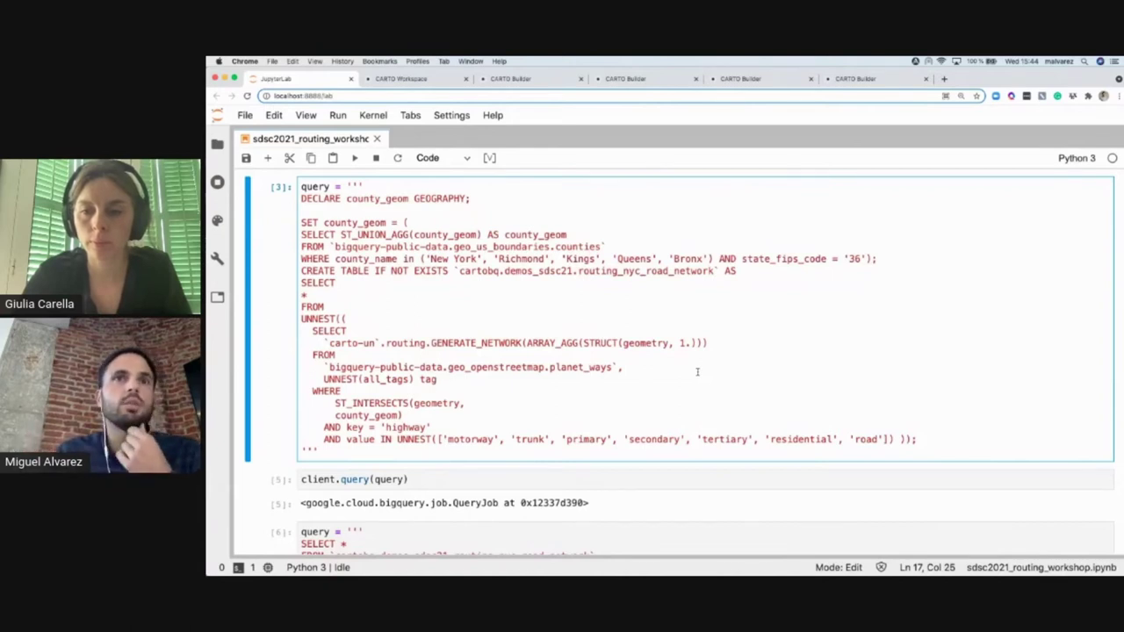
scroll(697, 372, down, 8)
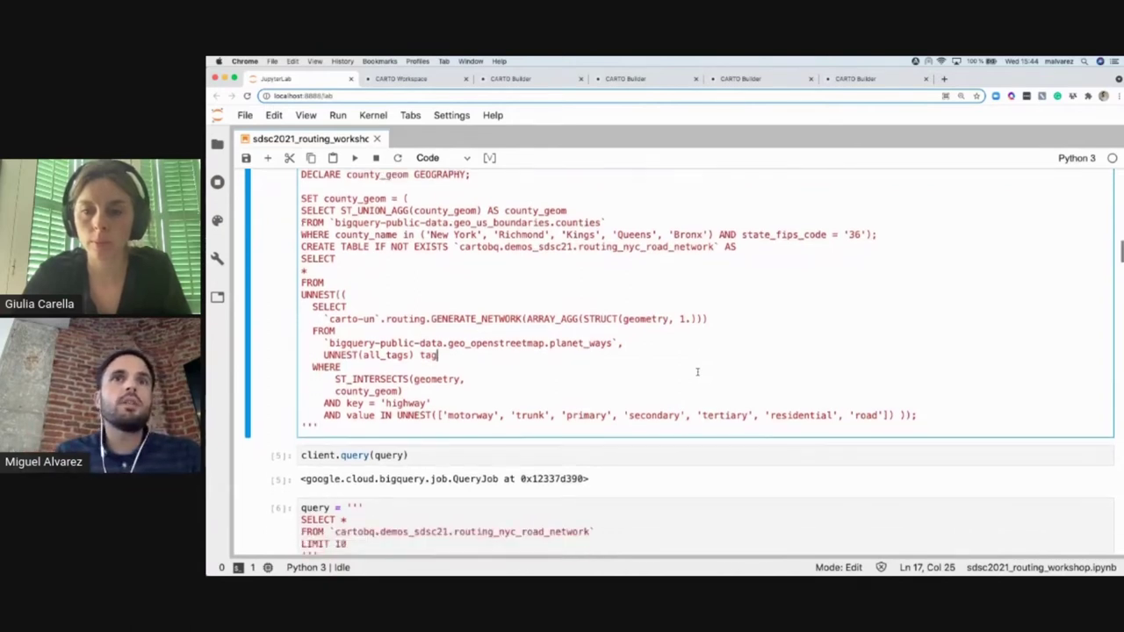
scroll(359, 436, down, 1)
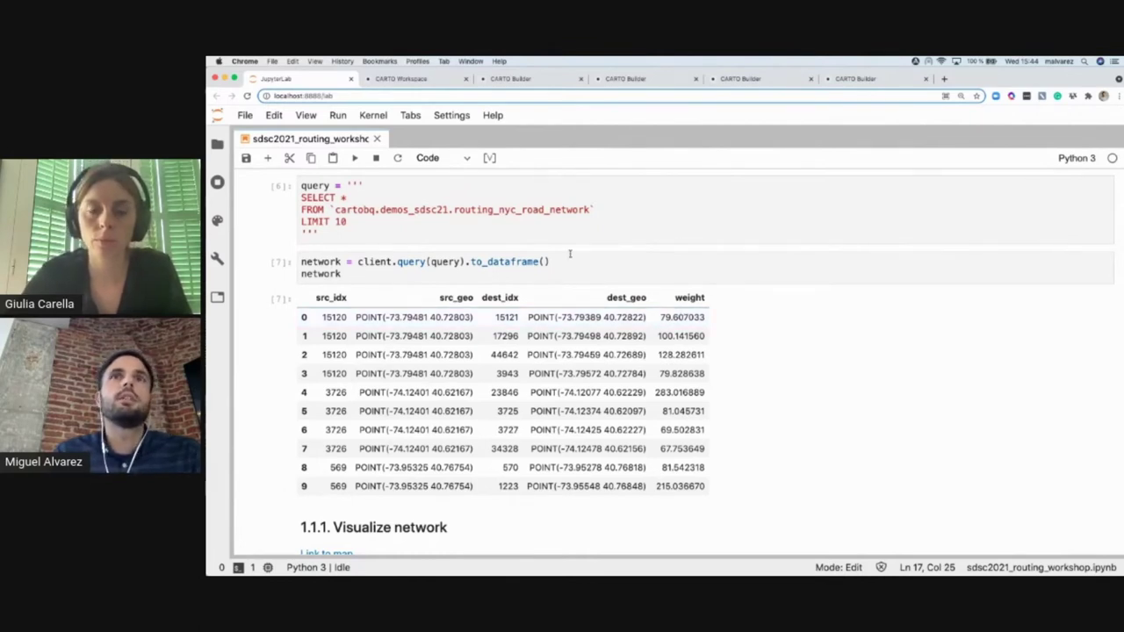
Step: Zoom in and out on the NYC Road Network map around Manhattan and Brooklyn
click(540, 81)
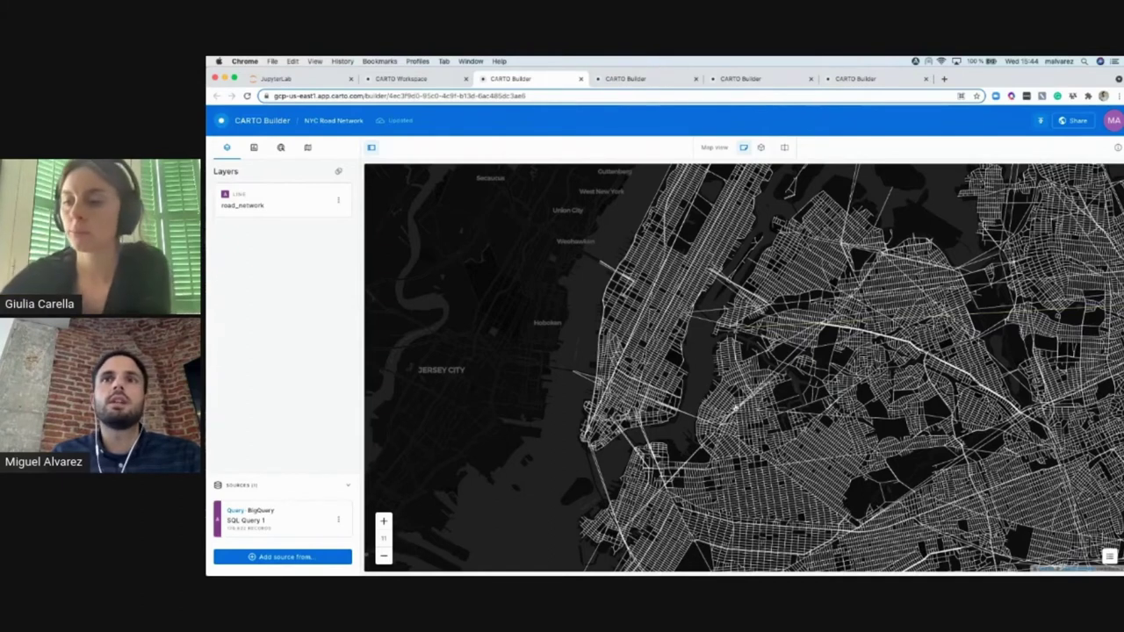
scroll(670, 373, up, 2)
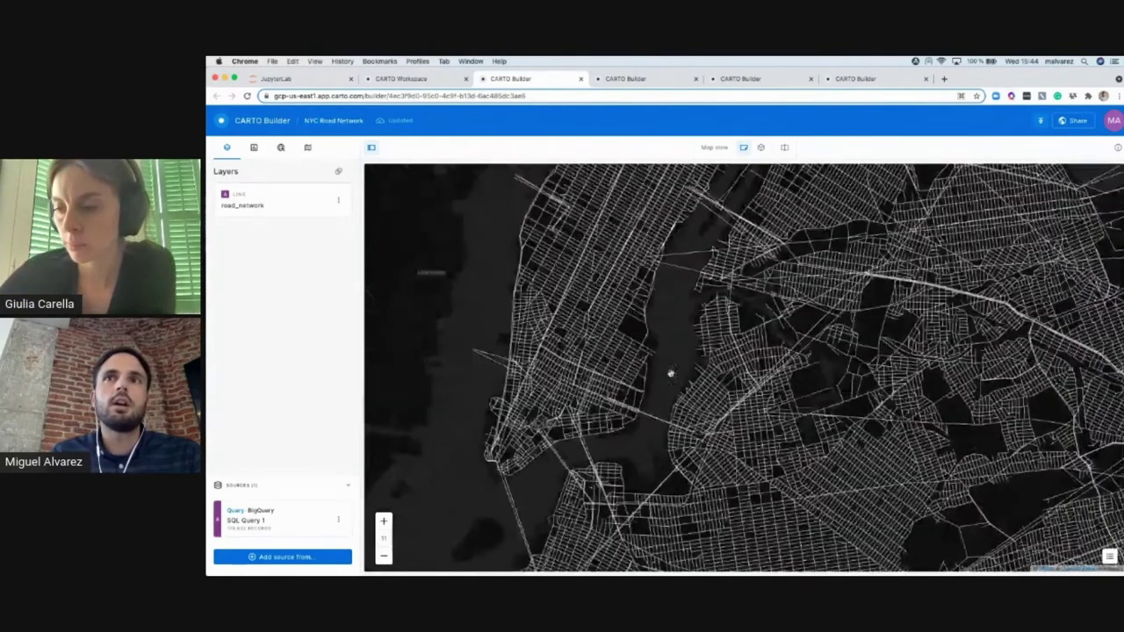
scroll(671, 373, up, 2)
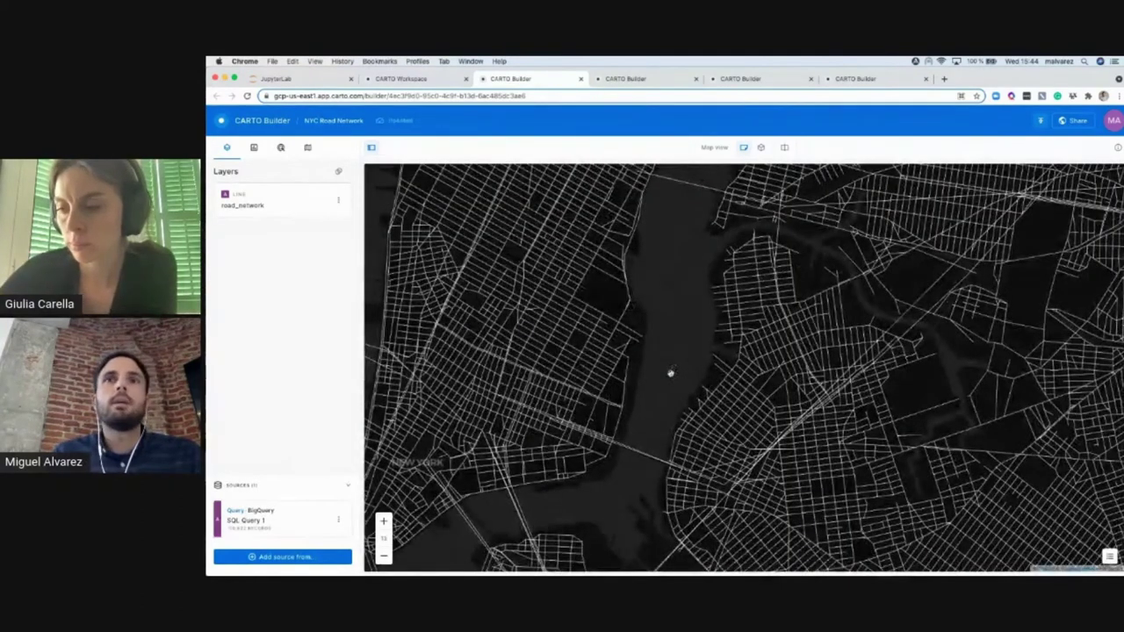
scroll(670, 373, down, 3)
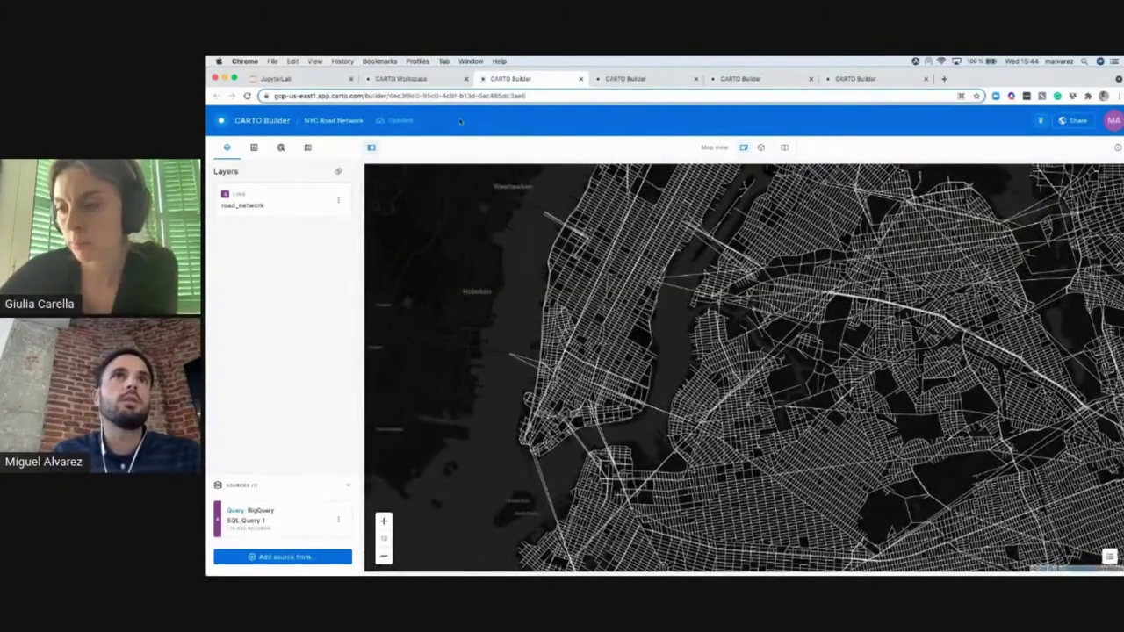
click(281, 78)
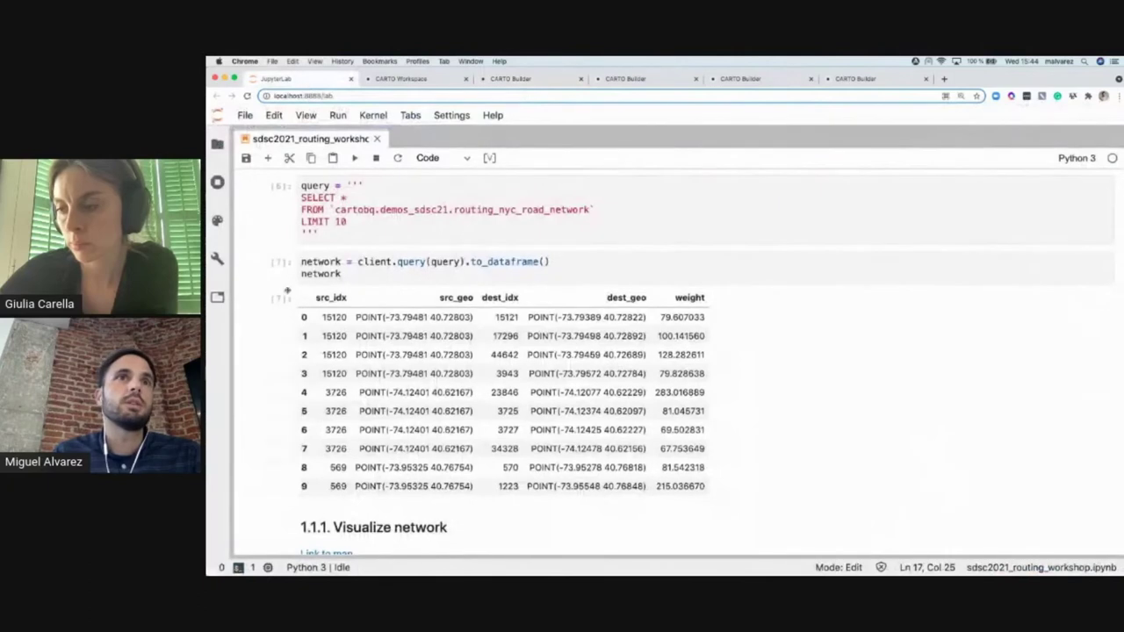
Step: Scroll to section 1.2.1 and highlight the LONGLAT_ASH3 function name in the notes
scroll(257, 441, down, 4)
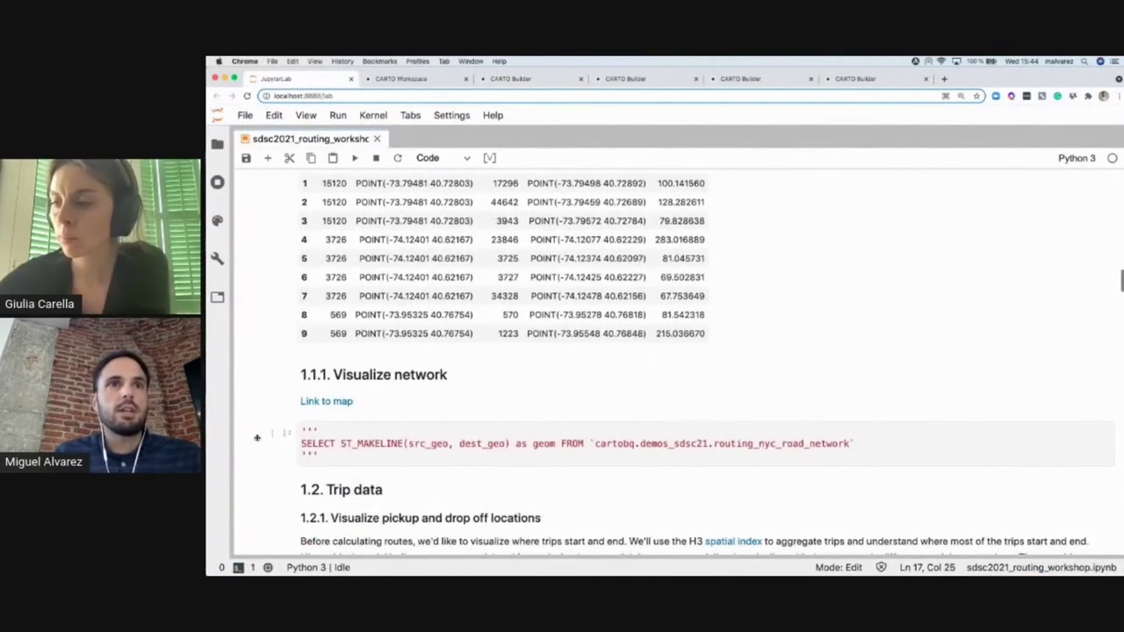
scroll(257, 437, down, 3)
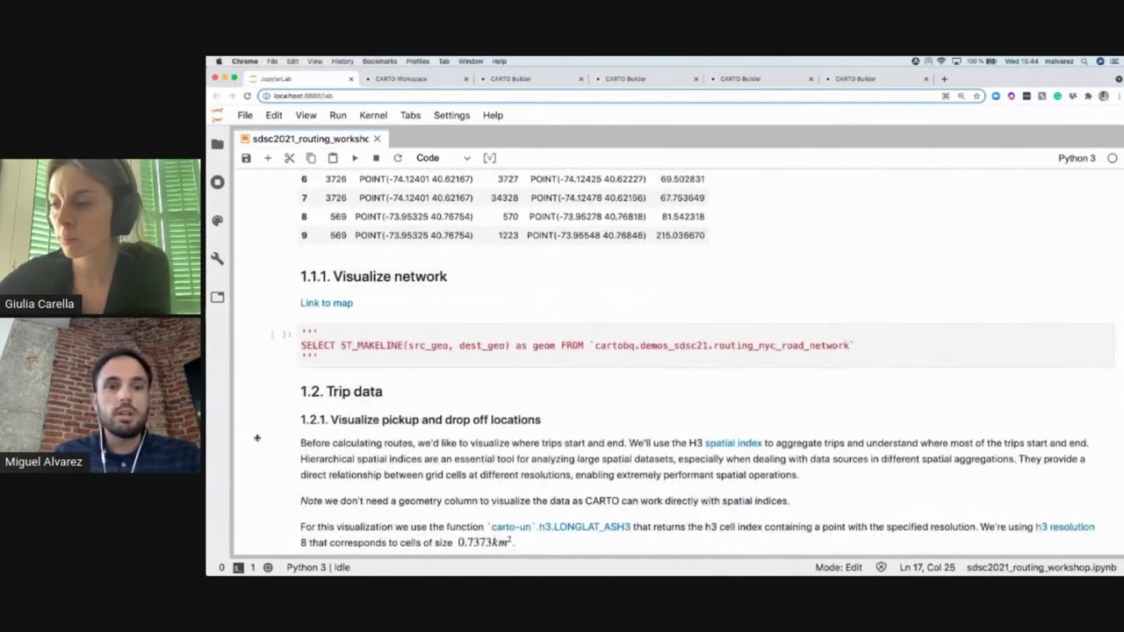
scroll(258, 437, down, 4)
scroll(257, 437, down, 5)
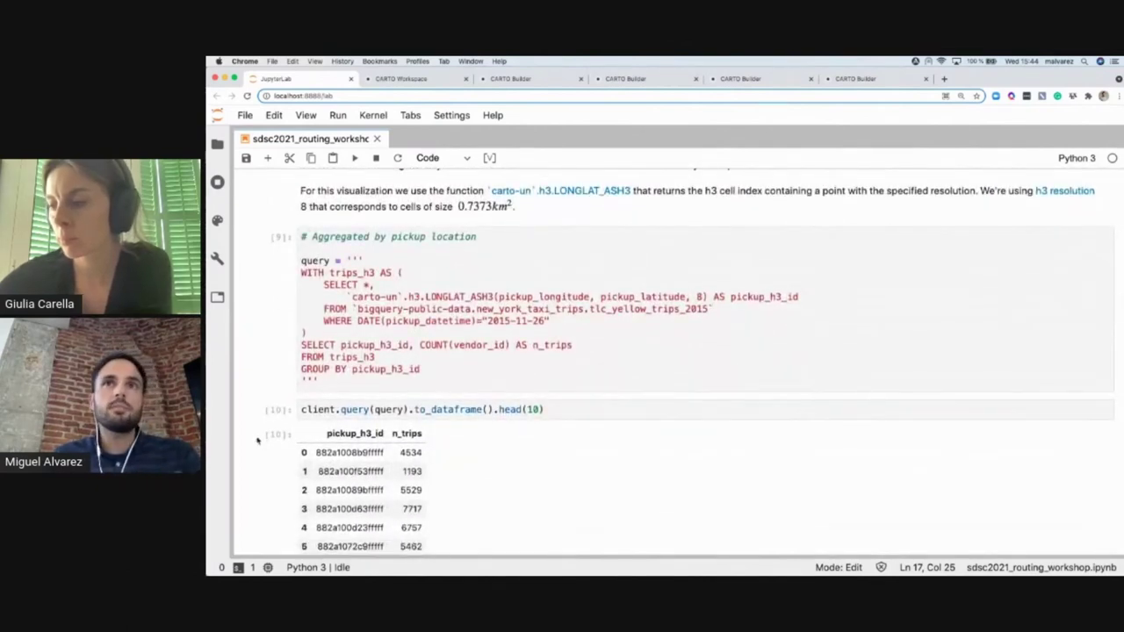
scroll(258, 440, up, 1)
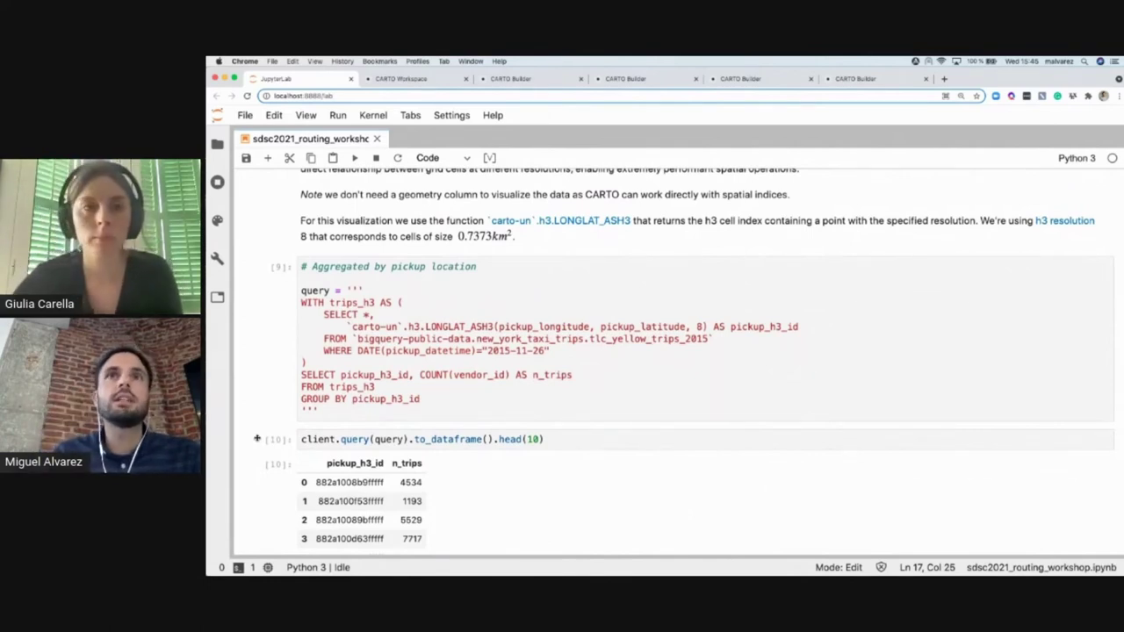
scroll(258, 438, up, 3)
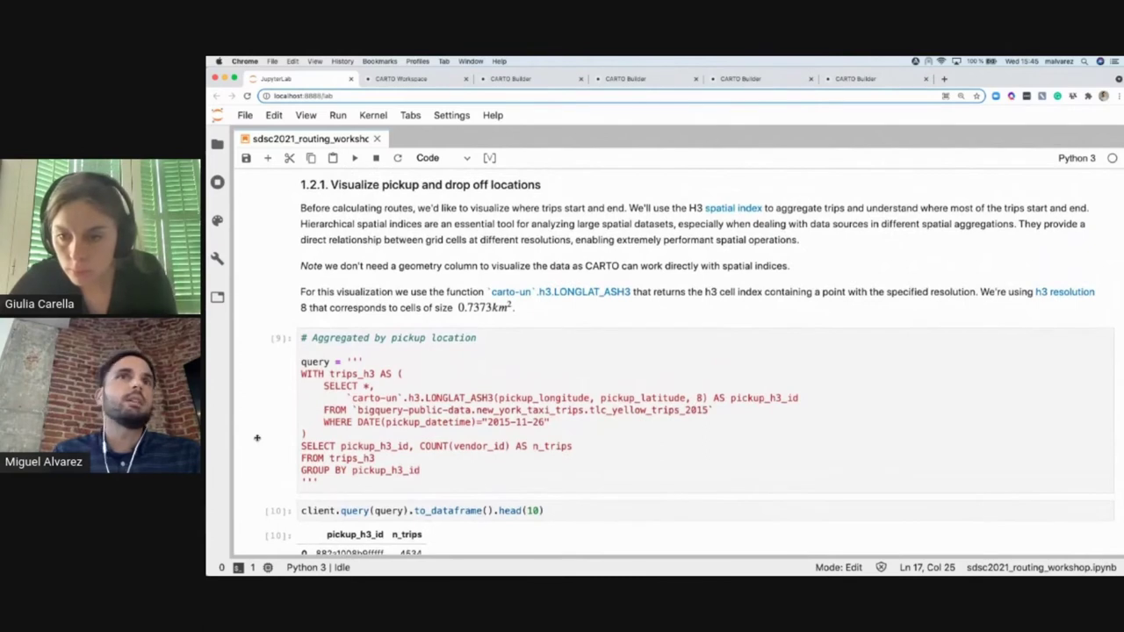
scroll(258, 438, down, 3)
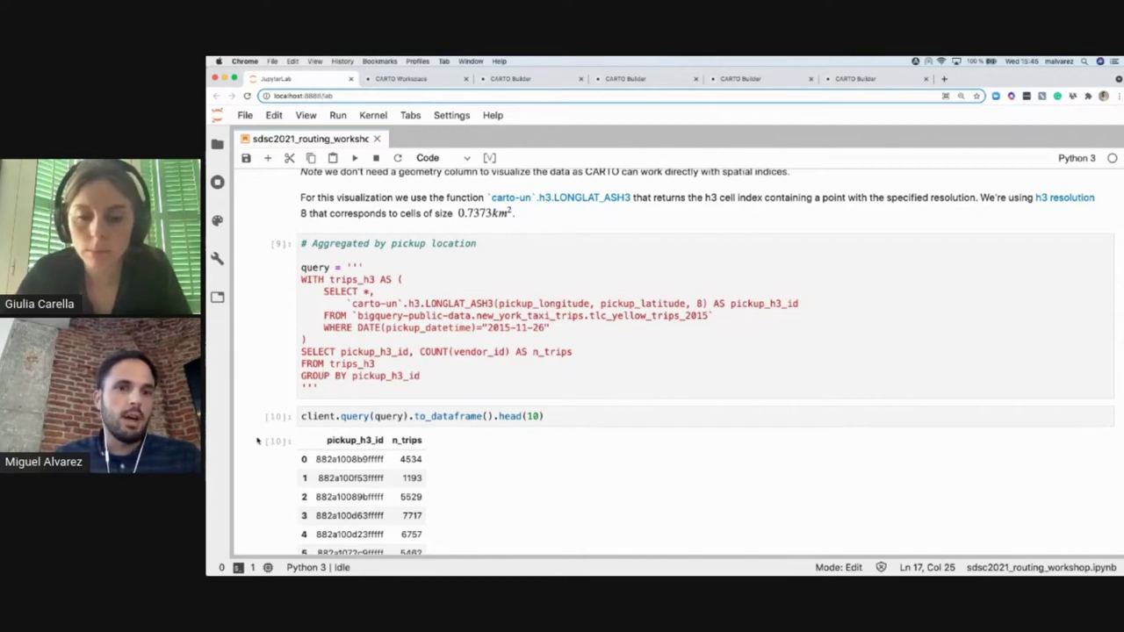
scroll(258, 441, up, 3)
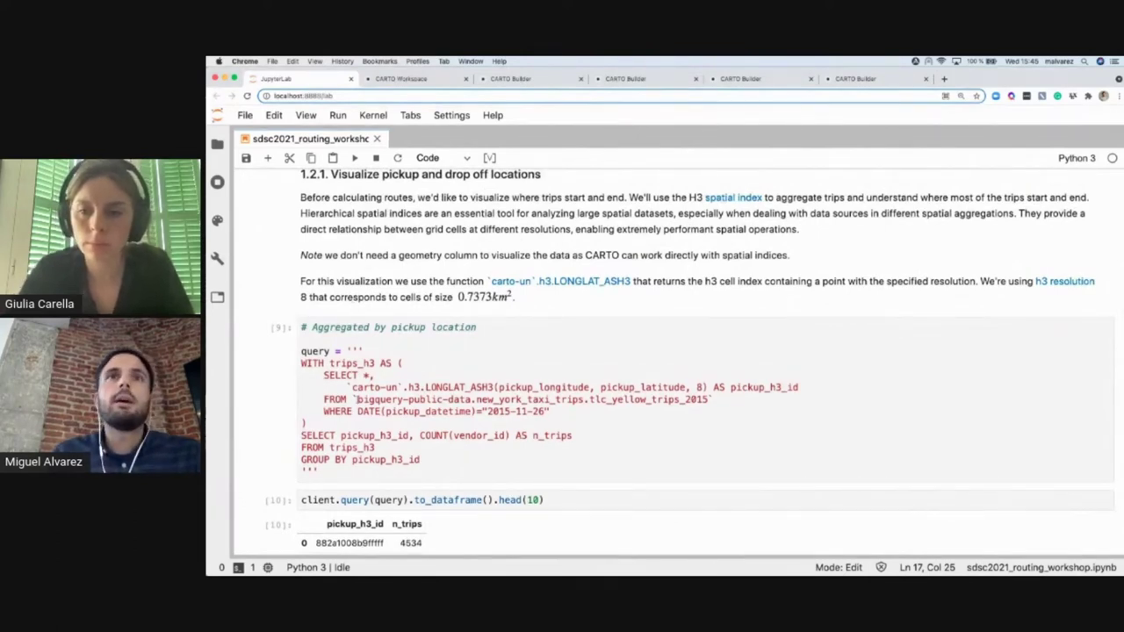
drag(633, 281, 489, 282)
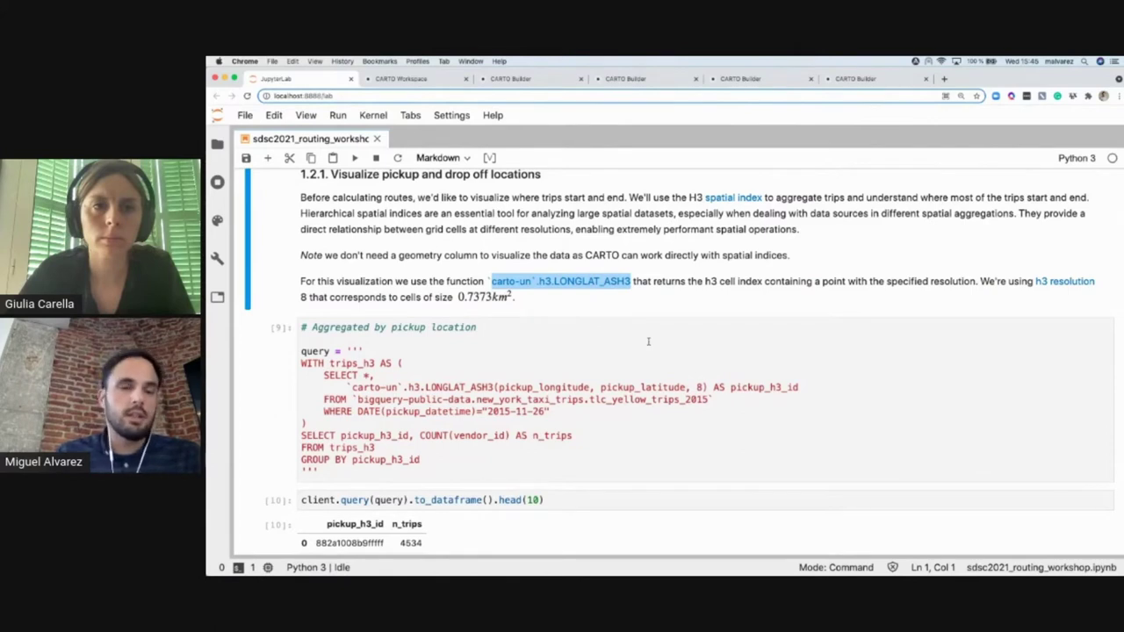
Step: Highlight the resolution-8 H3 index expression and the whole pickup trips-per-hexagon aggregation query
scroll(649, 341, down, 3)
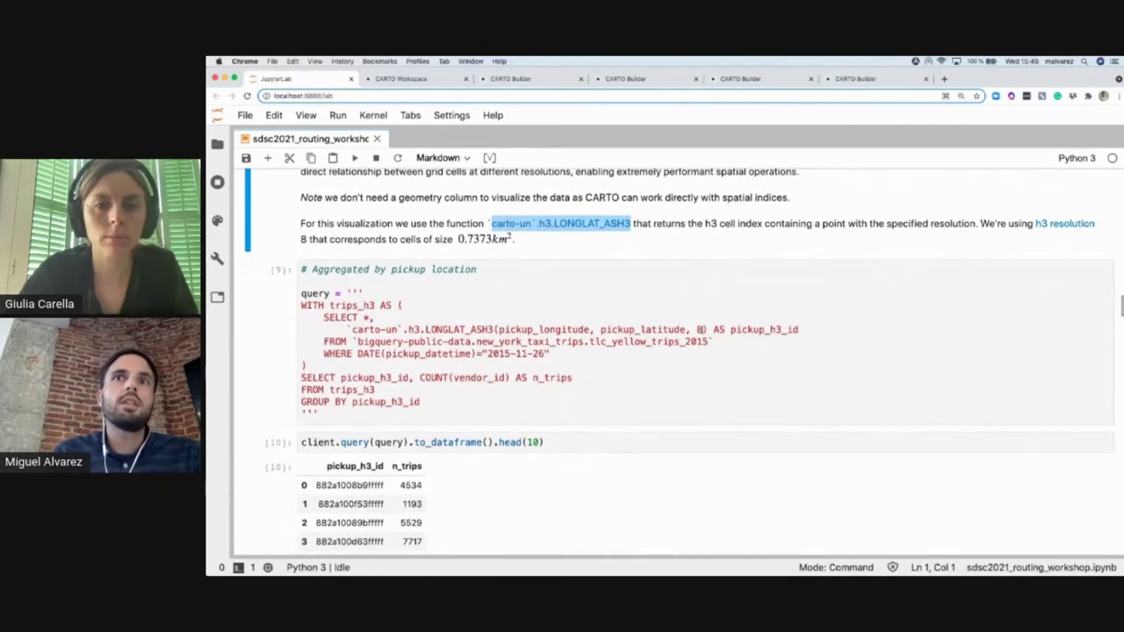
click(698, 329)
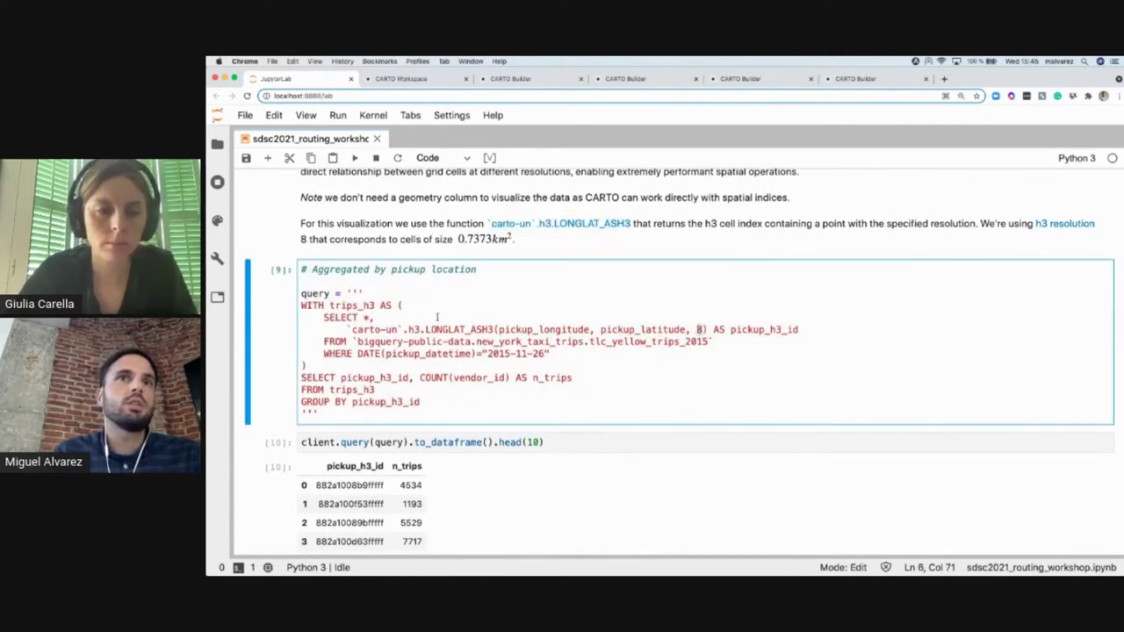
drag(349, 329, 802, 329)
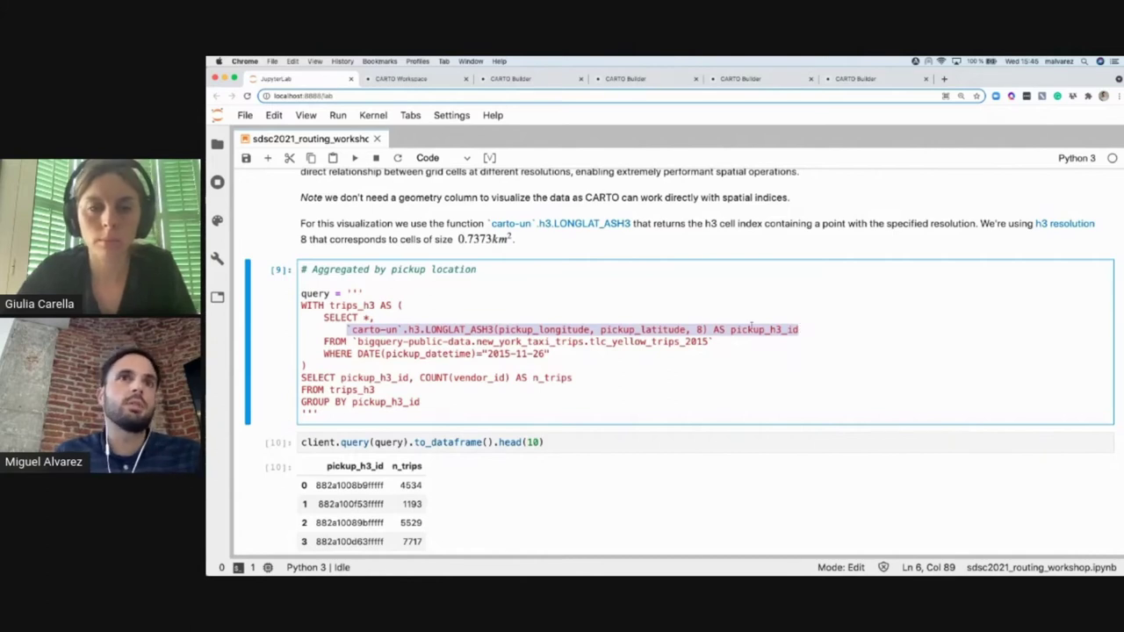
scroll(751, 327, down, 3)
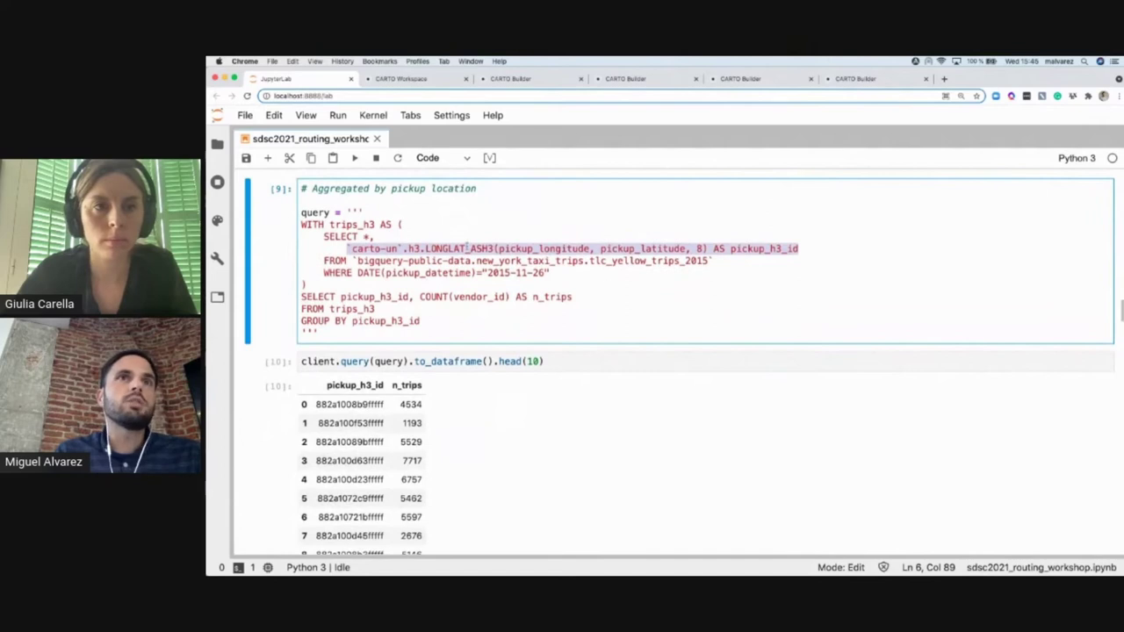
click(369, 225)
drag(302, 225, 440, 317)
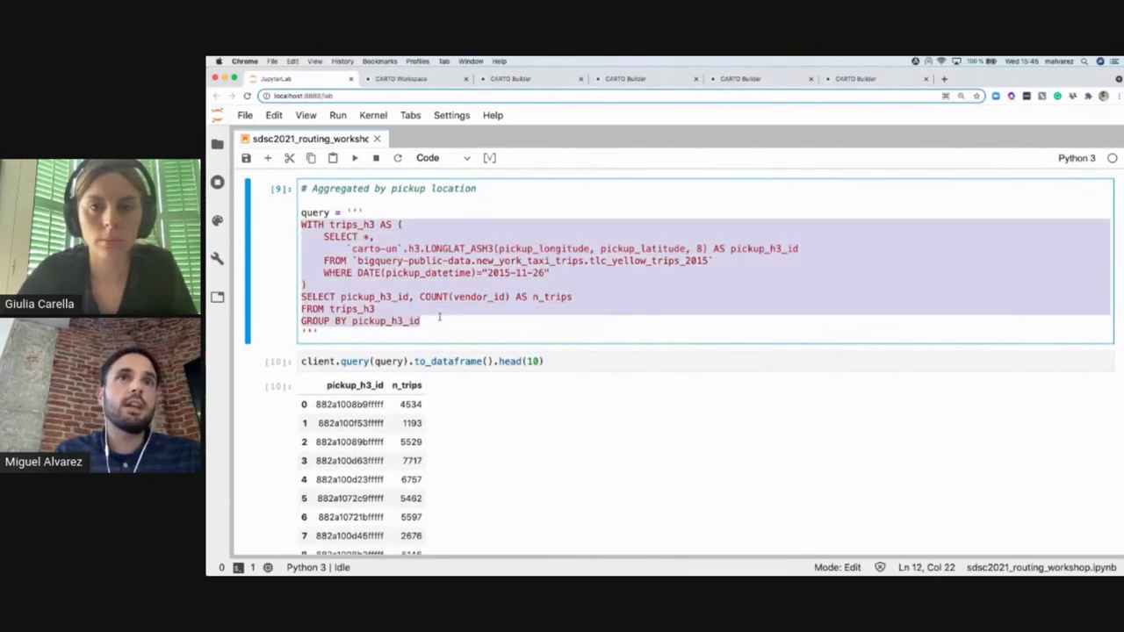
scroll(446, 354, down, 2)
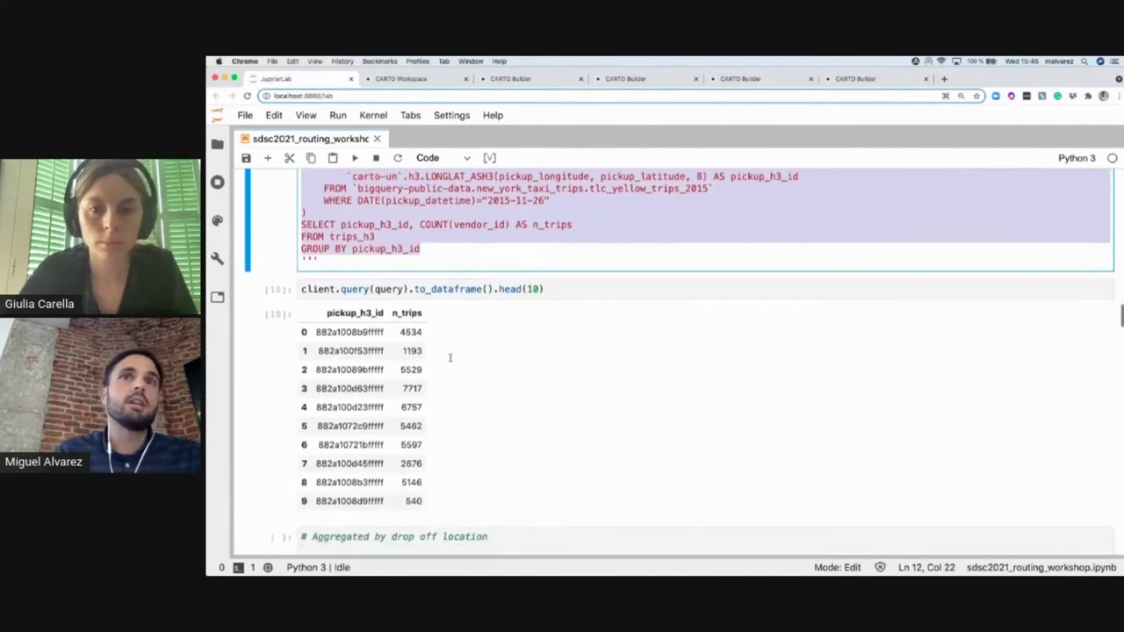
scroll(451, 361, up, 1)
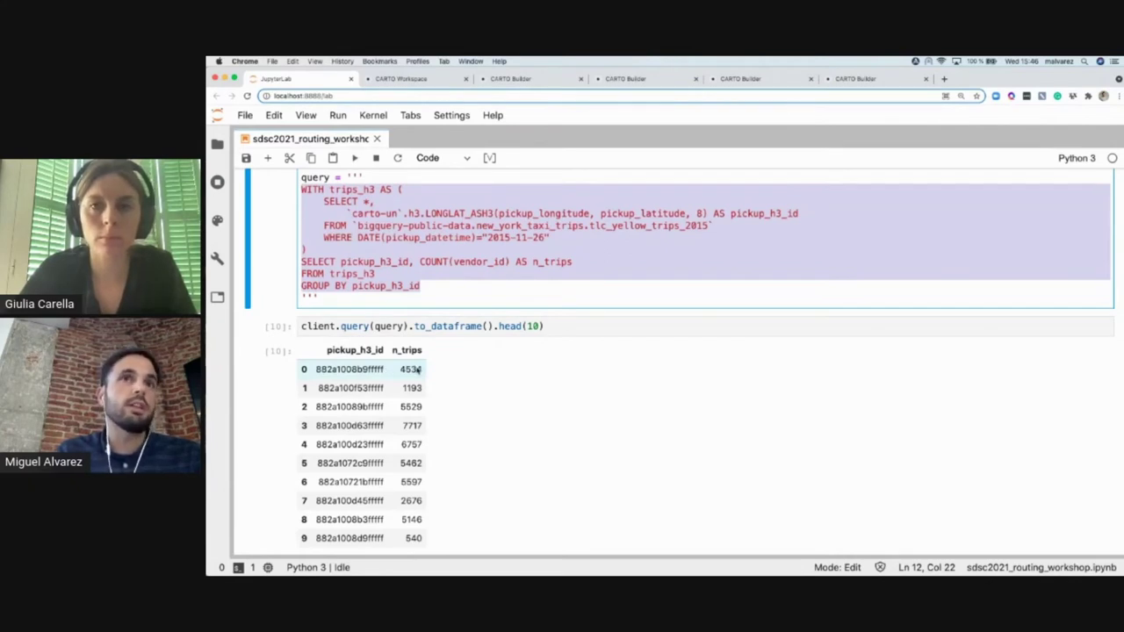
scroll(419, 370, down, 2)
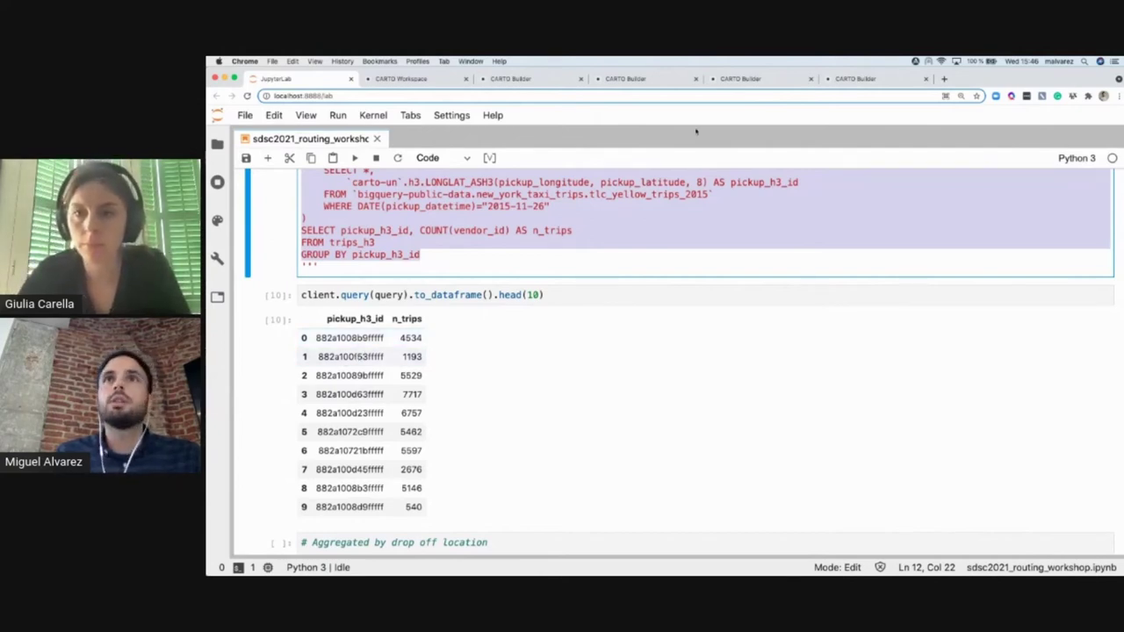
click(629, 79)
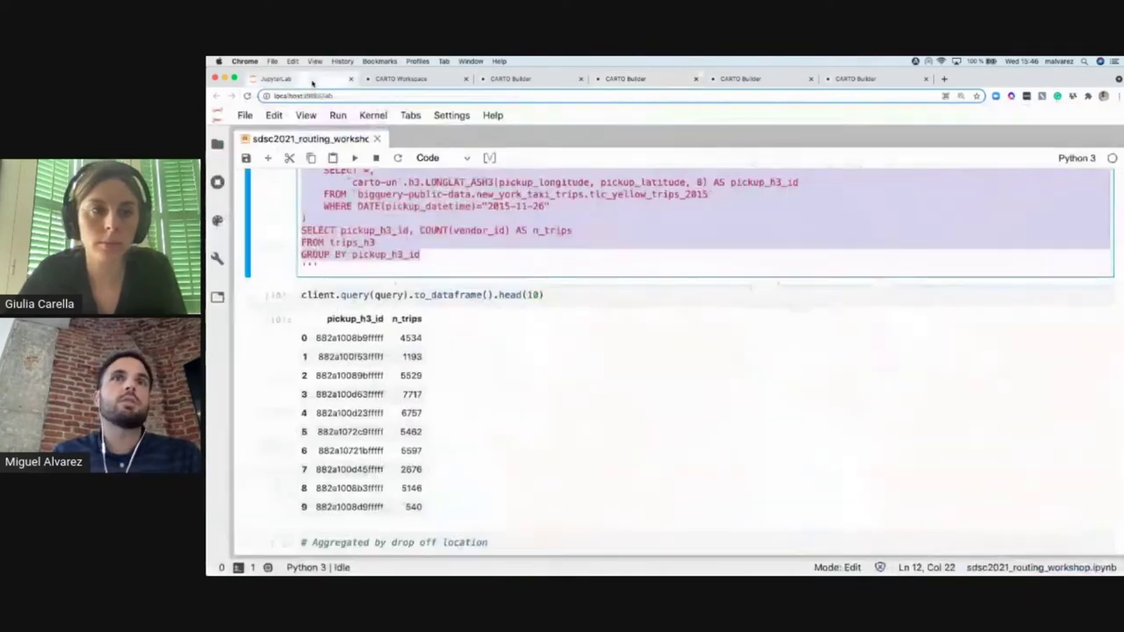
Step: Scroll to section 2.1 Origin-destination matrix calculation and highlight FIND_SHORTEST_PATH_FROM_NETWORK
click(312, 80)
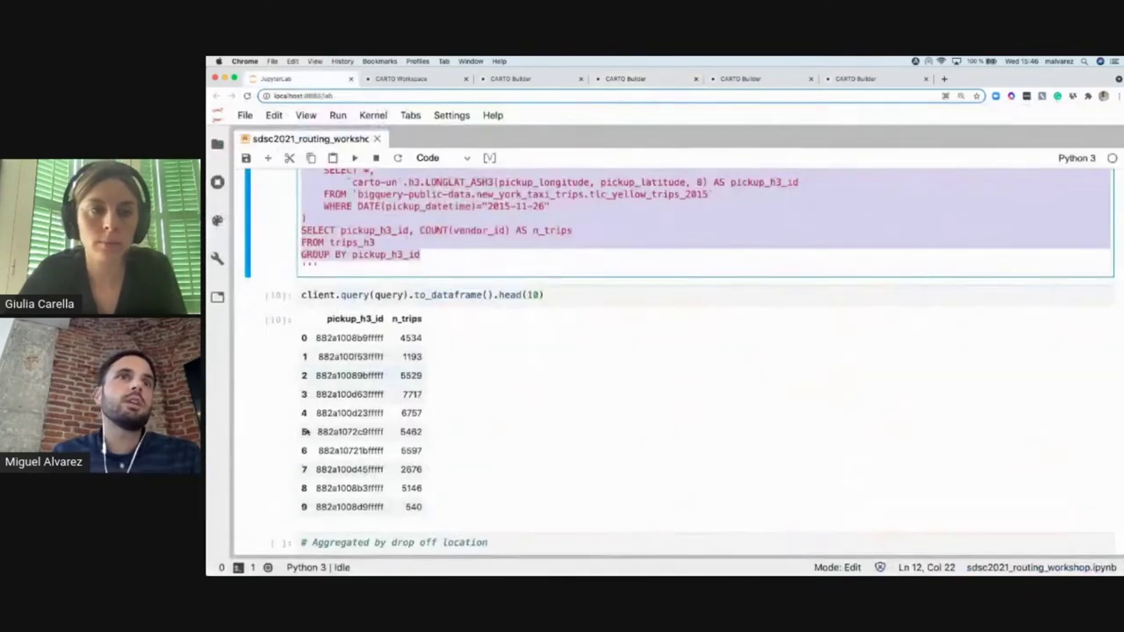
scroll(278, 457, down, 10)
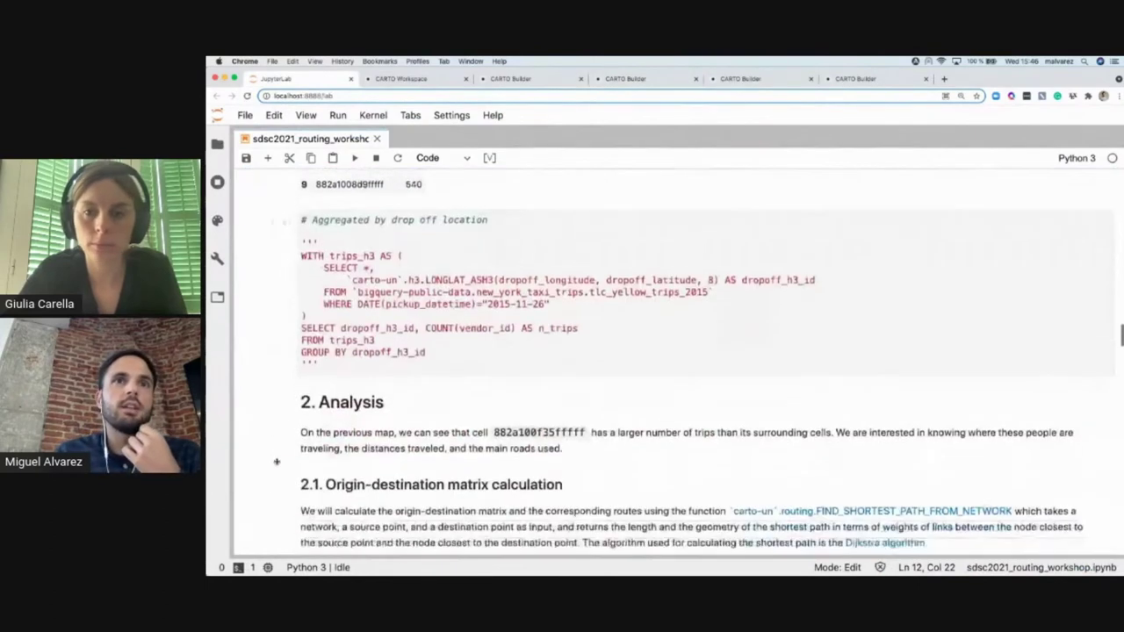
scroll(277, 461, down, 6)
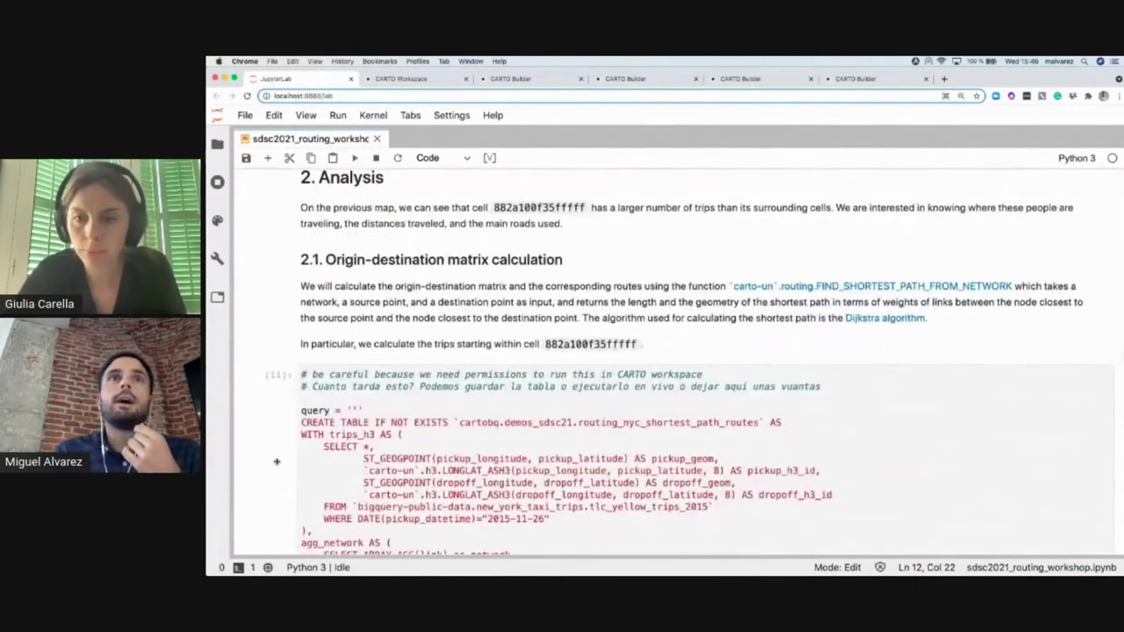
scroll(277, 461, down, 1)
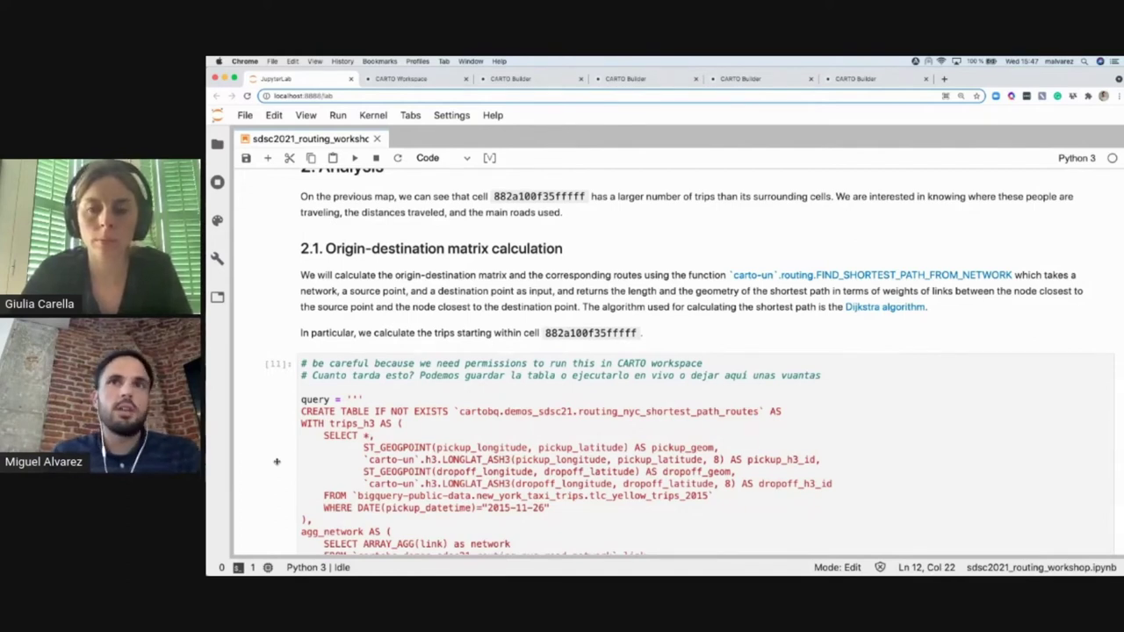
scroll(277, 461, down, 2)
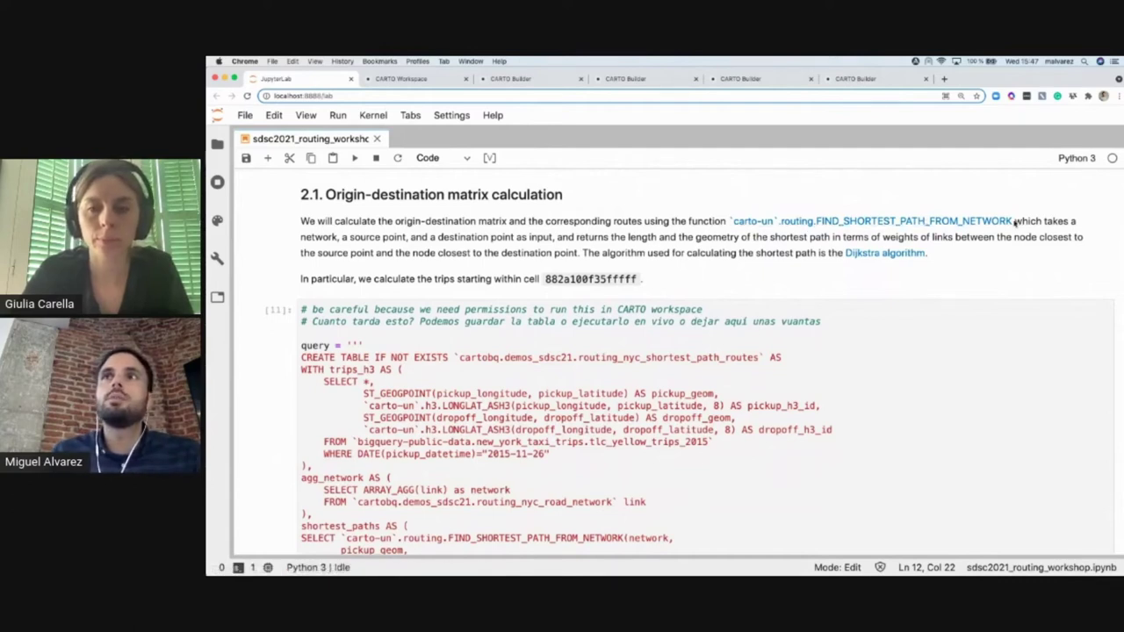
drag(1017, 221, 728, 222)
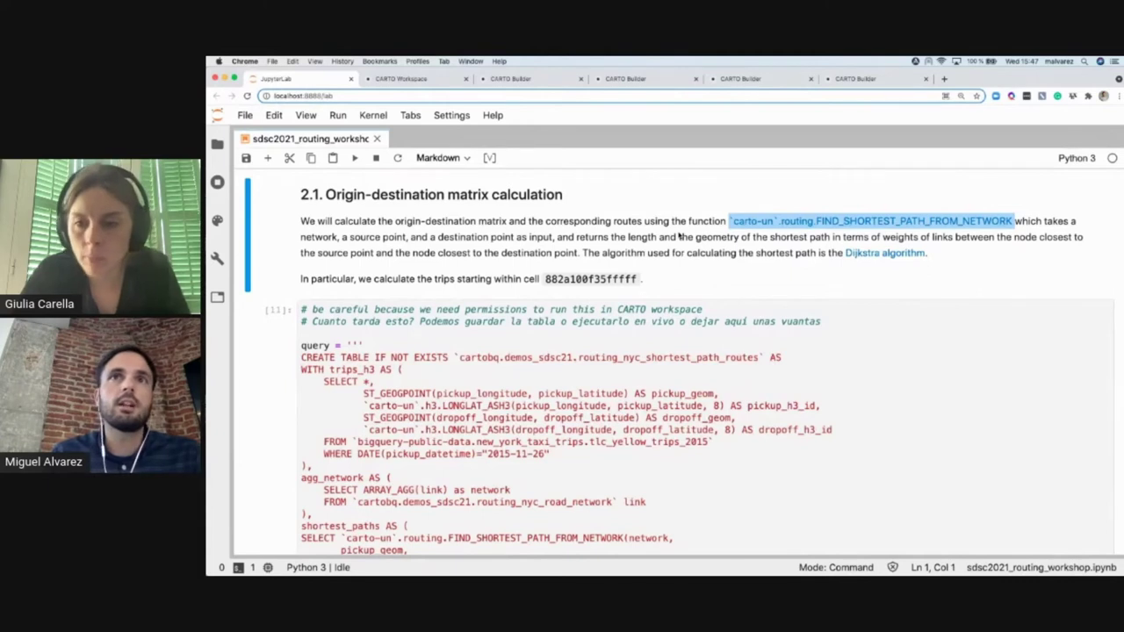
Step: Highlight the trips_h3 and agg_network blocks of the shortest-path routing query
scroll(649, 306, down, 5)
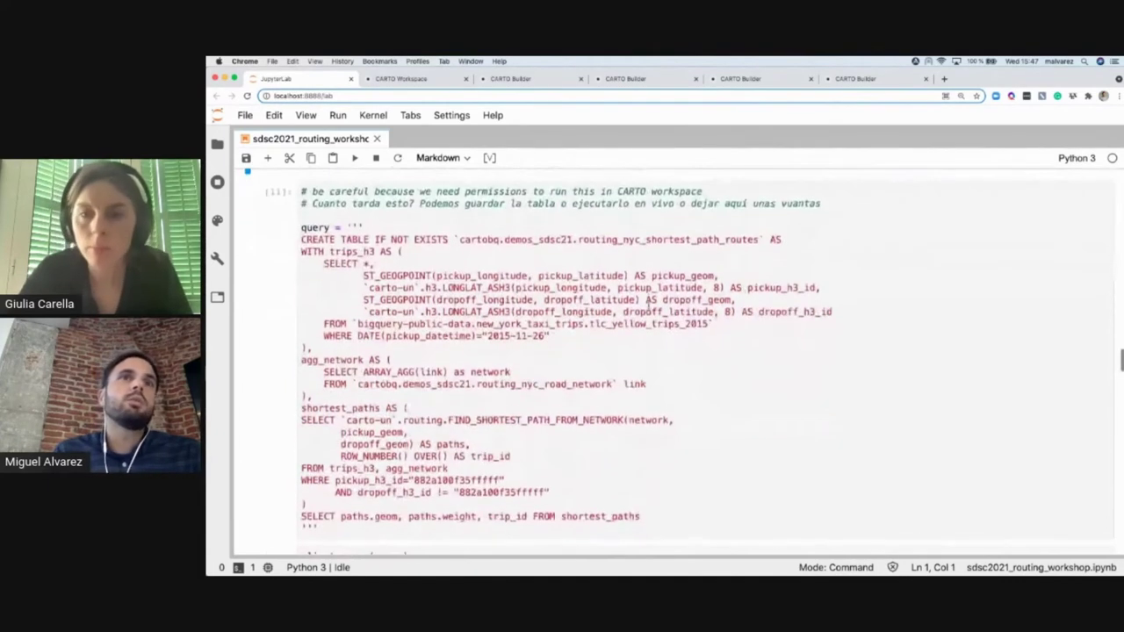
click(486, 321)
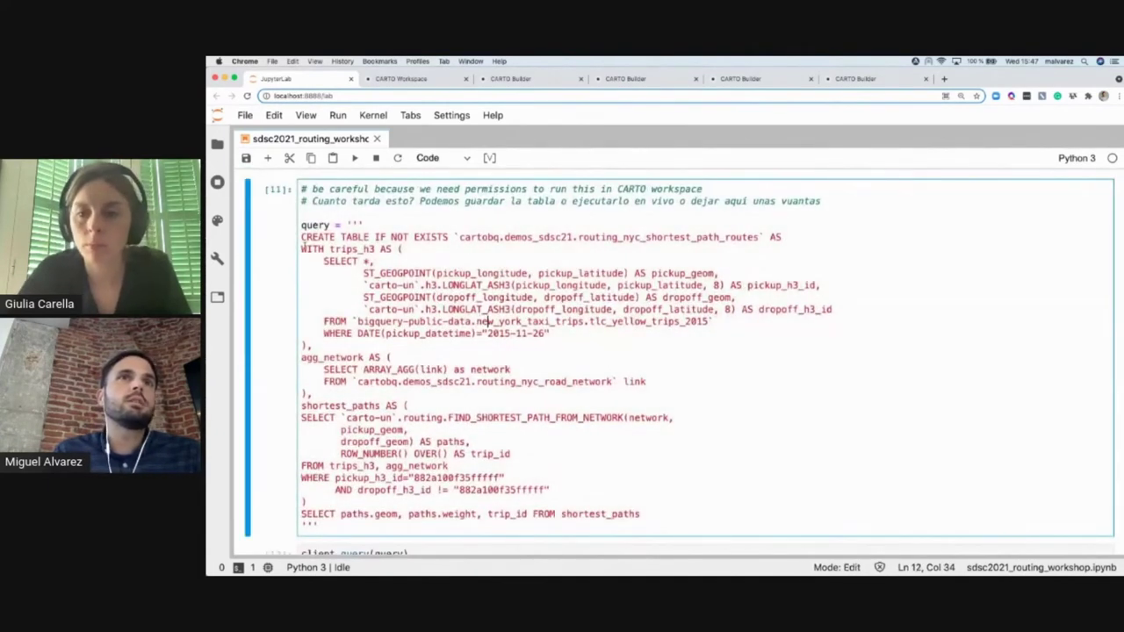
drag(301, 248, 369, 348)
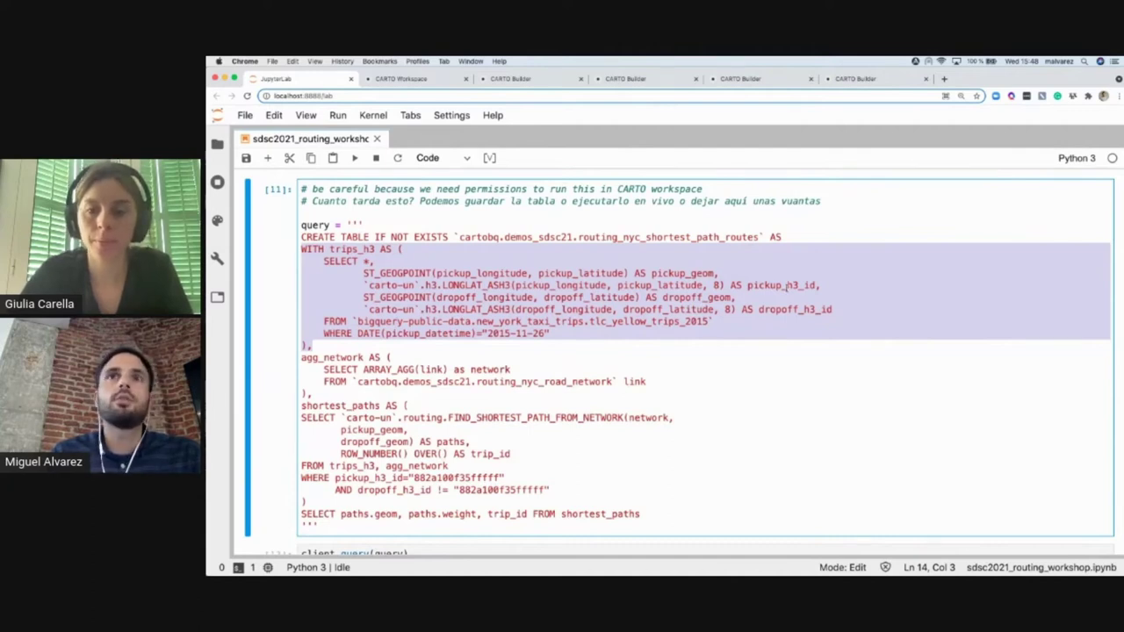
scroll(787, 286, down, 1)
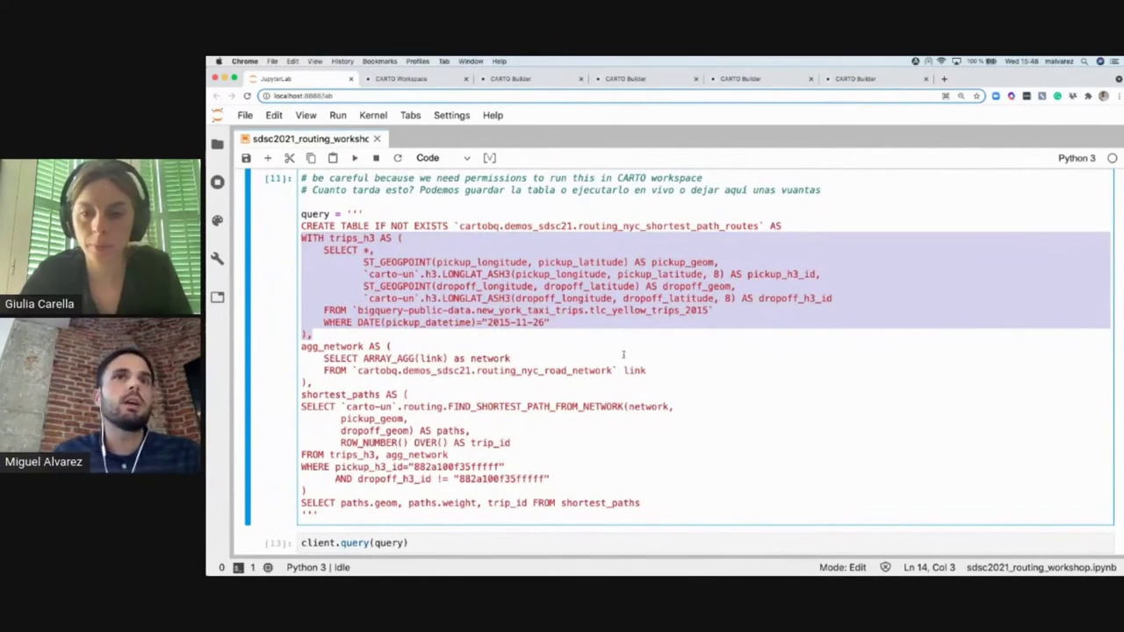
click(474, 360)
drag(302, 346, 347, 382)
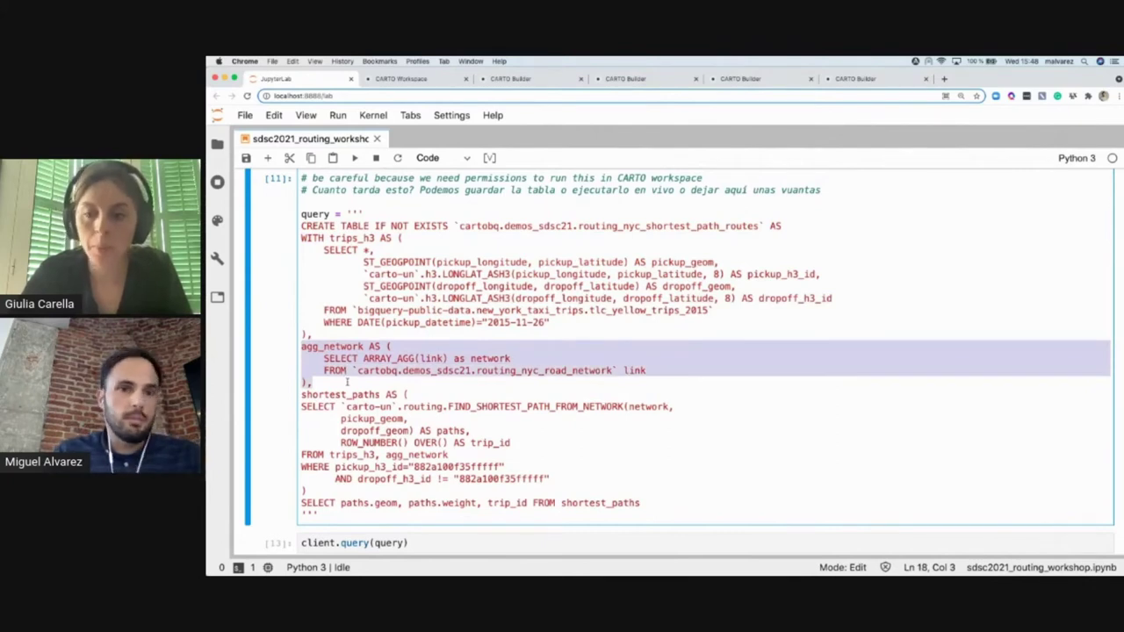
Step: Select the shortest_paths block, then scroll to the routes.head(10) preview
click(331, 395)
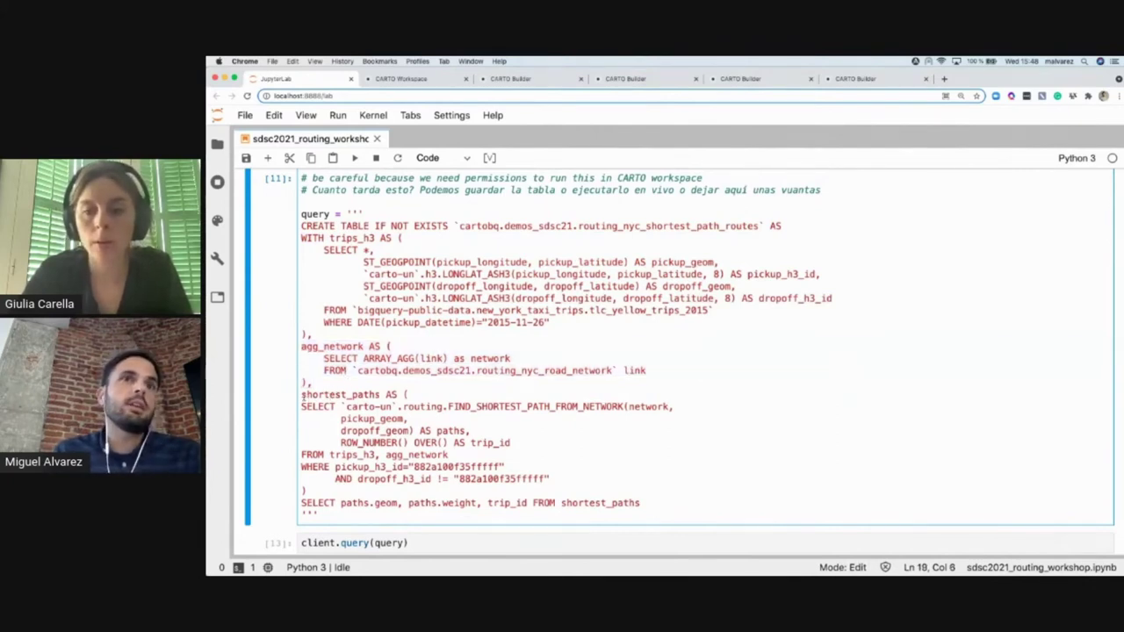
drag(301, 394, 564, 486)
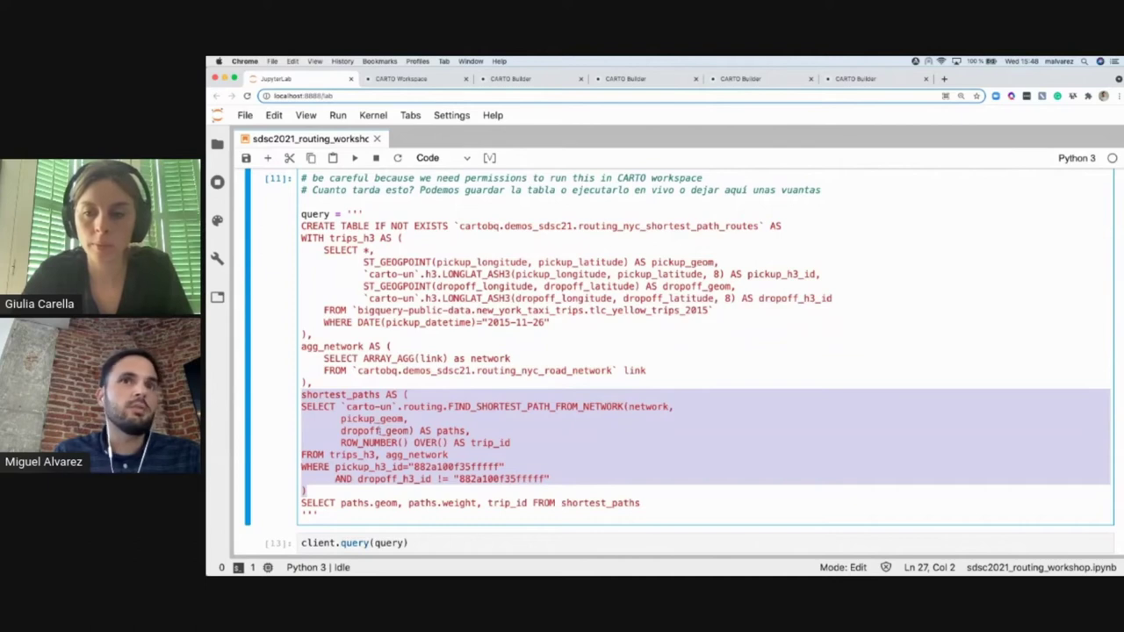
scroll(395, 439, down, 5)
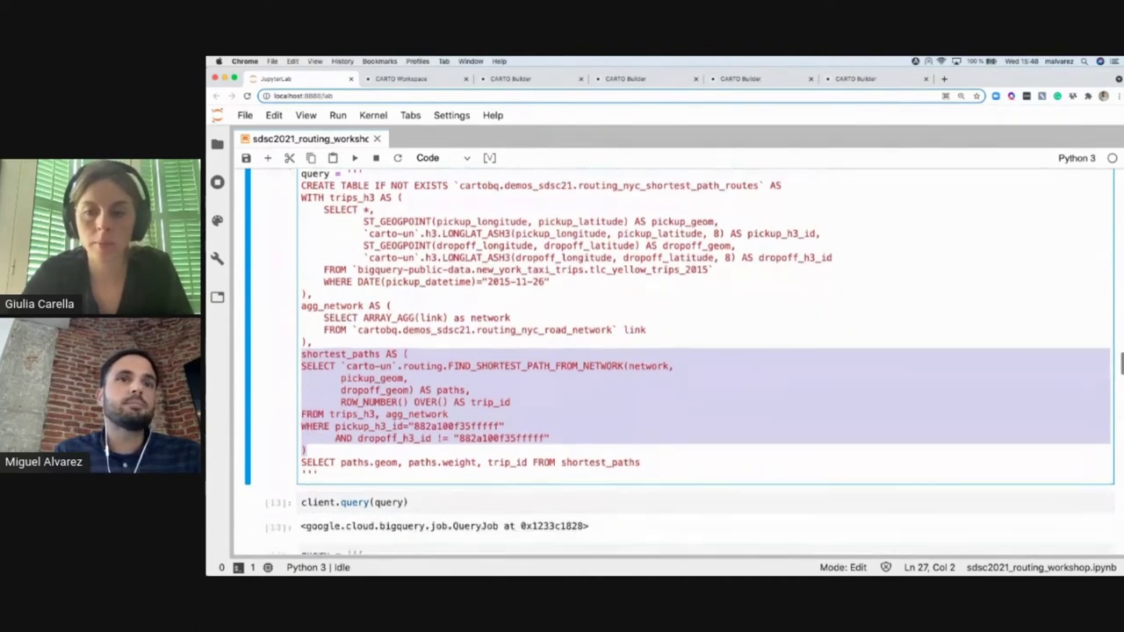
scroll(395, 437, down, 4)
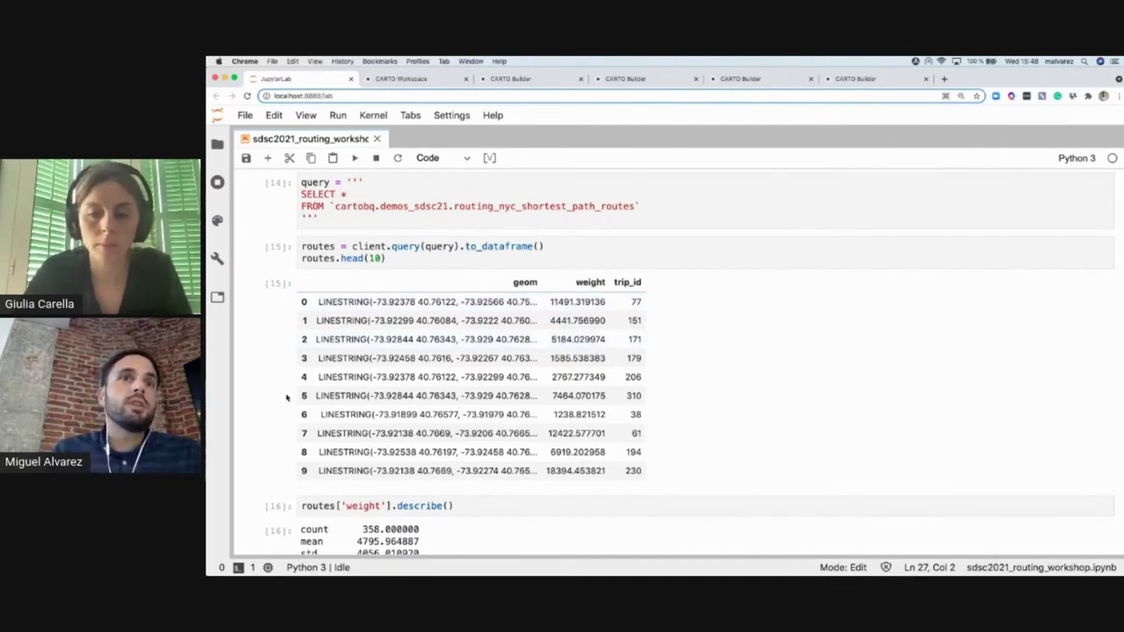
Step: Review the route weight describe() statistics, then go to the CARTO Workspace home
scroll(286, 391, down, 3)
scroll(286, 397, down, 2)
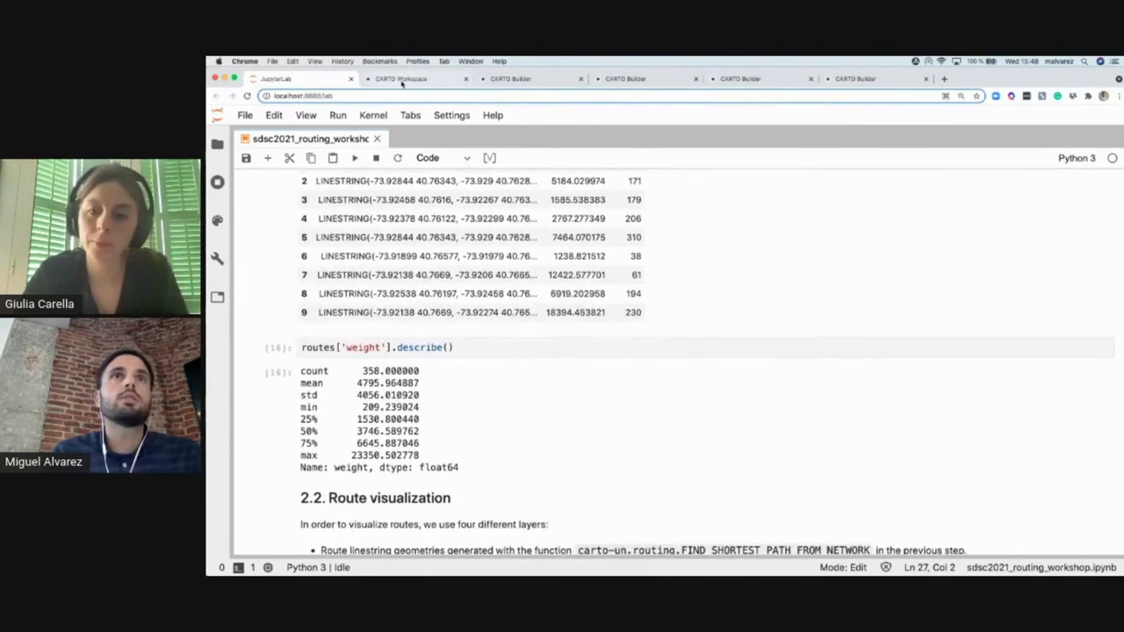
scroll(490, 292, up, 7)
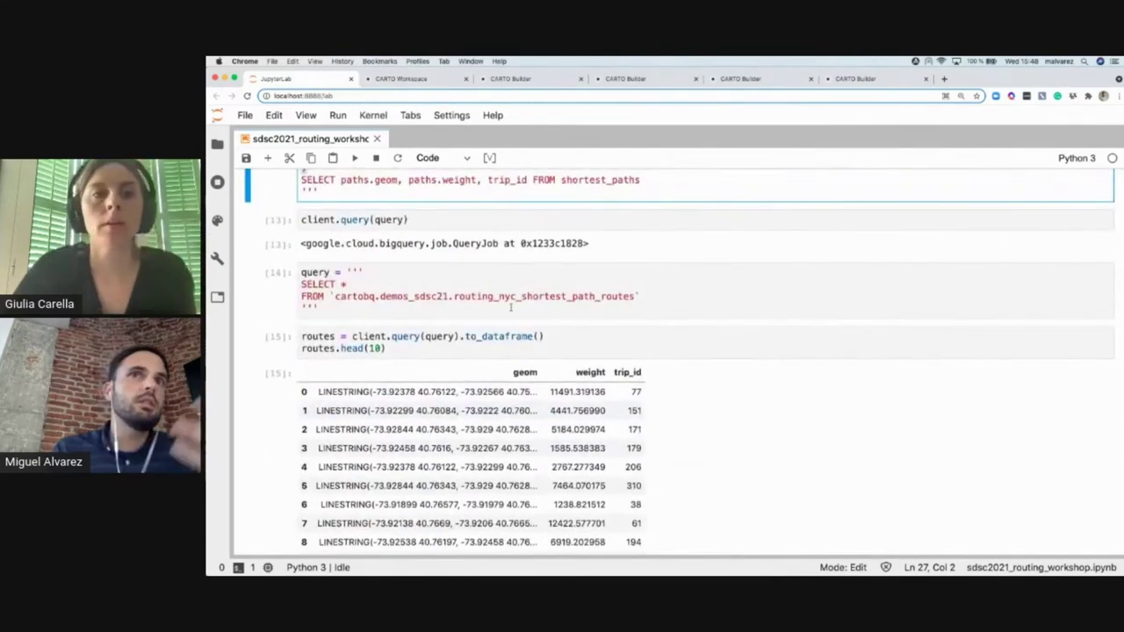
click(411, 83)
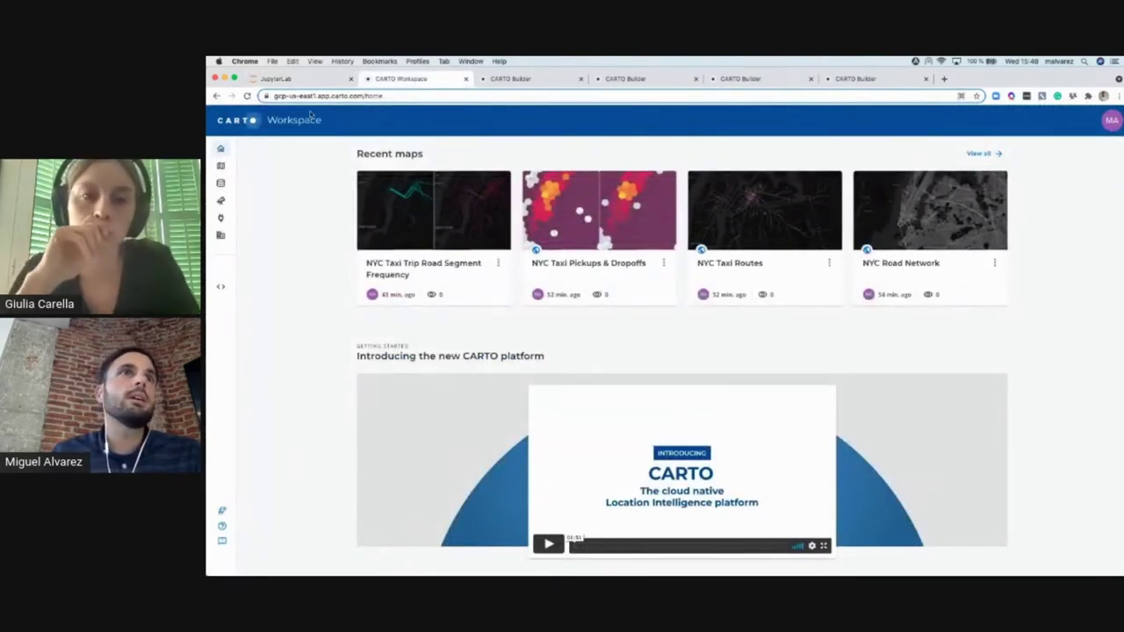
Step: Open routing_nyc_shortest_path_routes under demos_sdsc21 in Data Explorer and choose Create
mouse_move(239, 183)
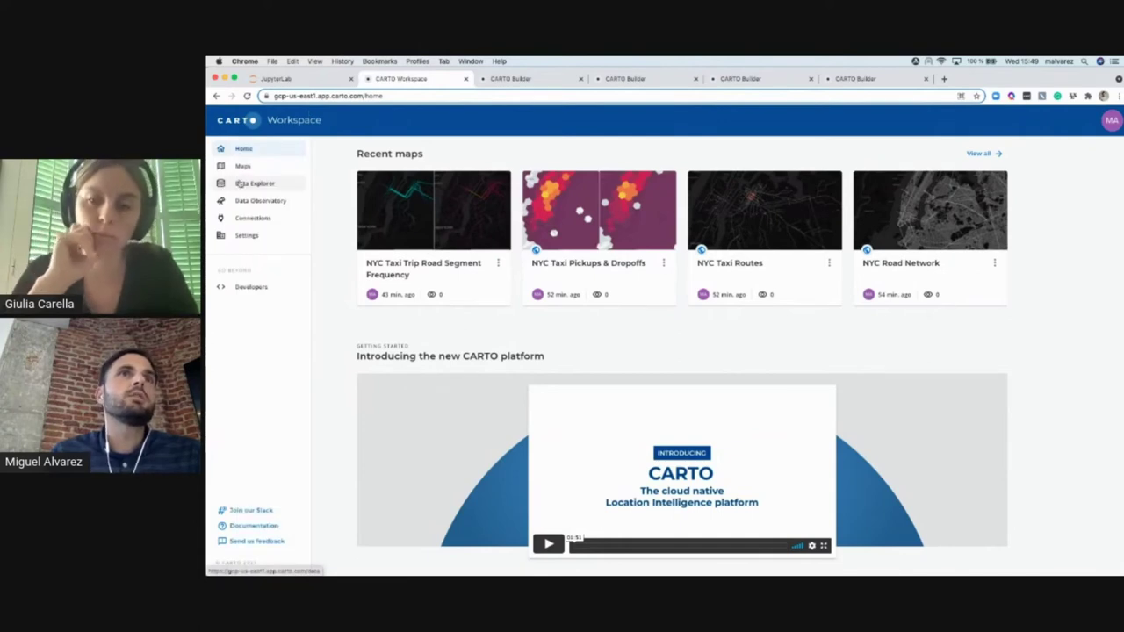
click(239, 183)
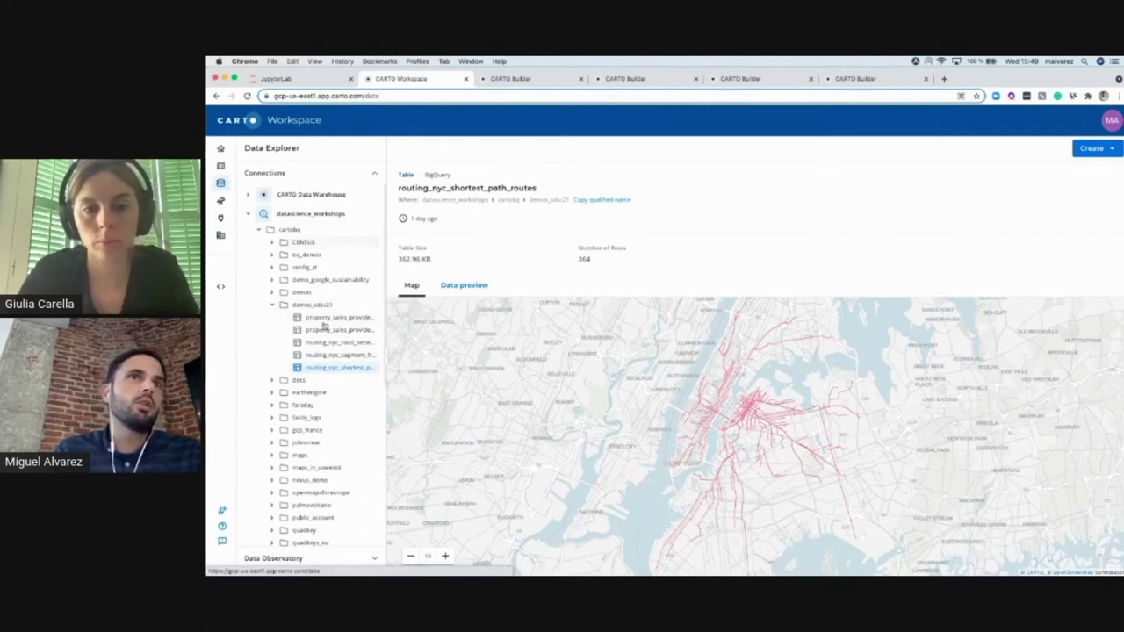
click(345, 368)
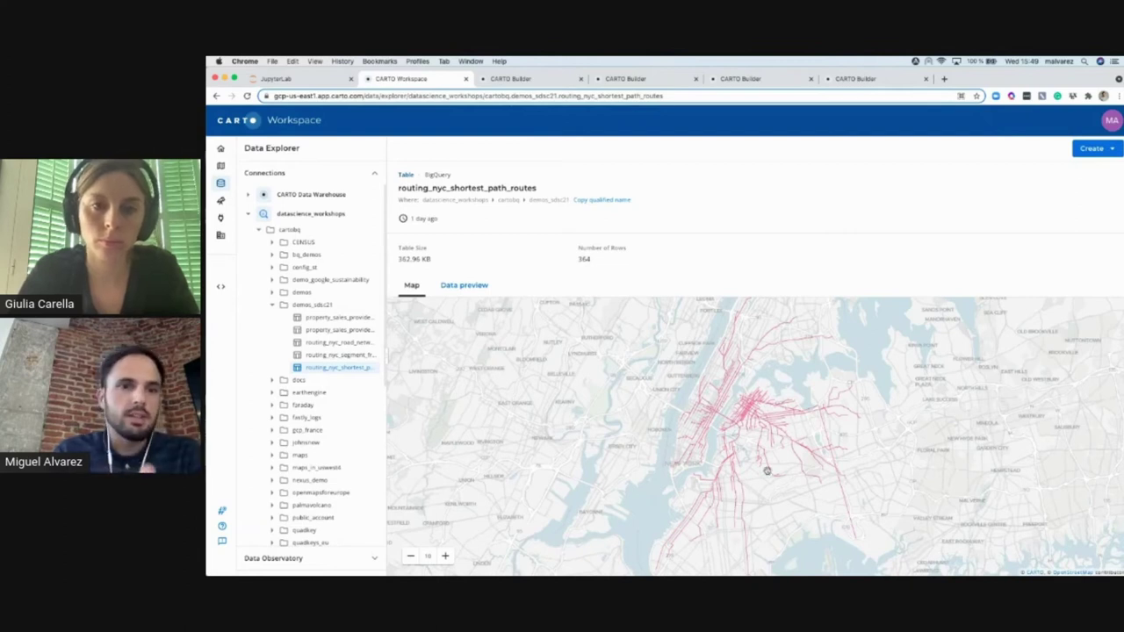
click(1102, 149)
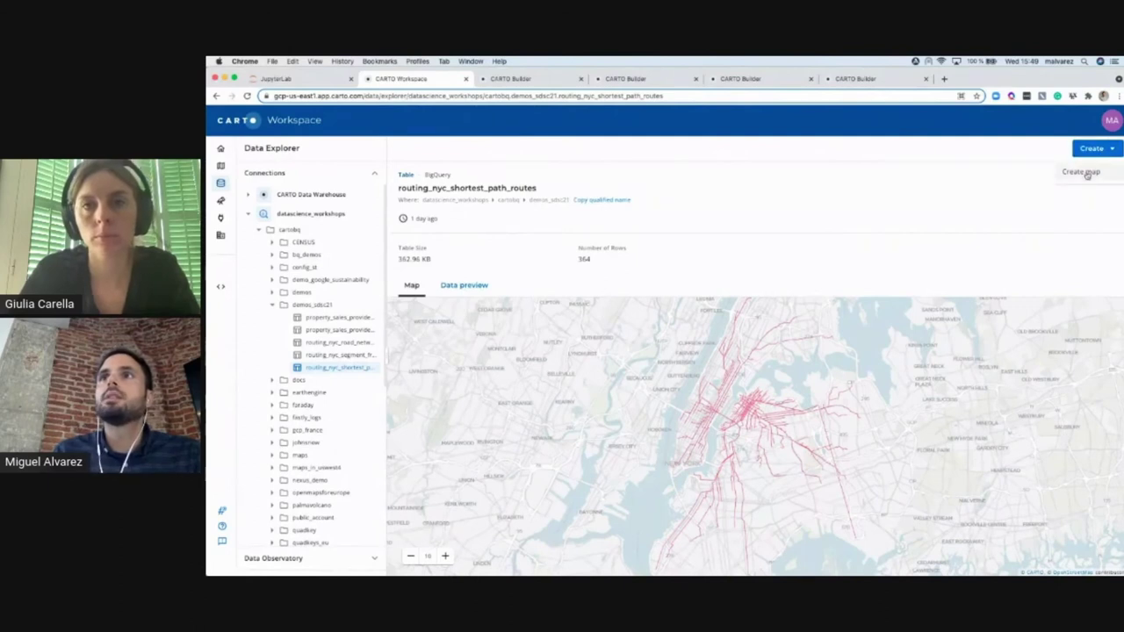
Step: Create a new map from the routes table, centre it on NYC and apply the Dark matter basemap
click(1085, 173)
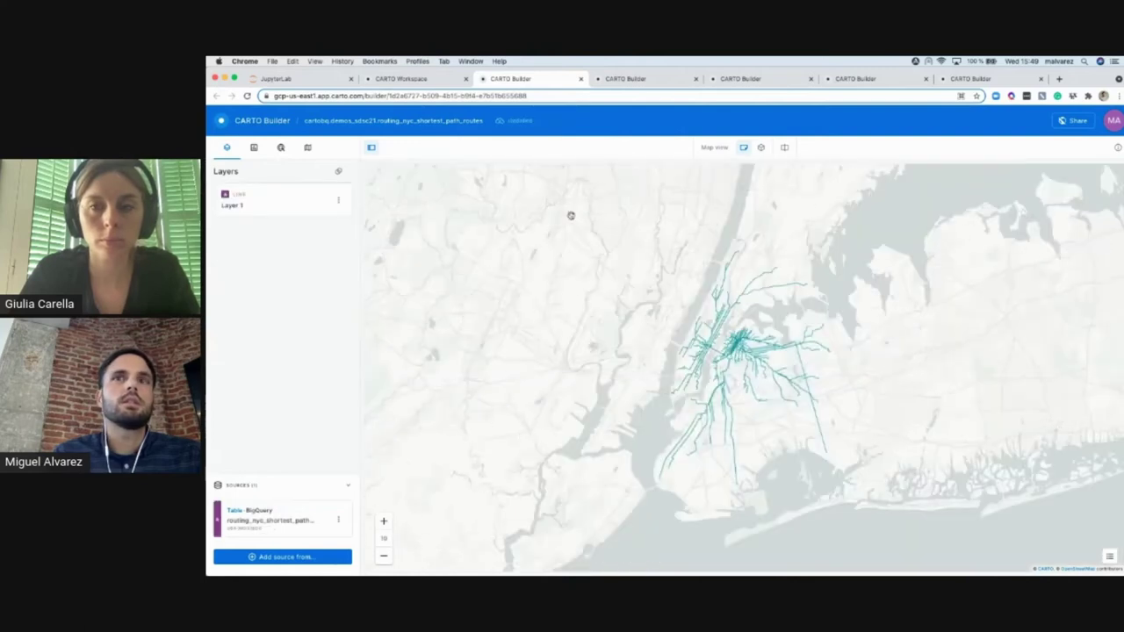
mouse_move(845, 360)
scroll(845, 360, up, 2)
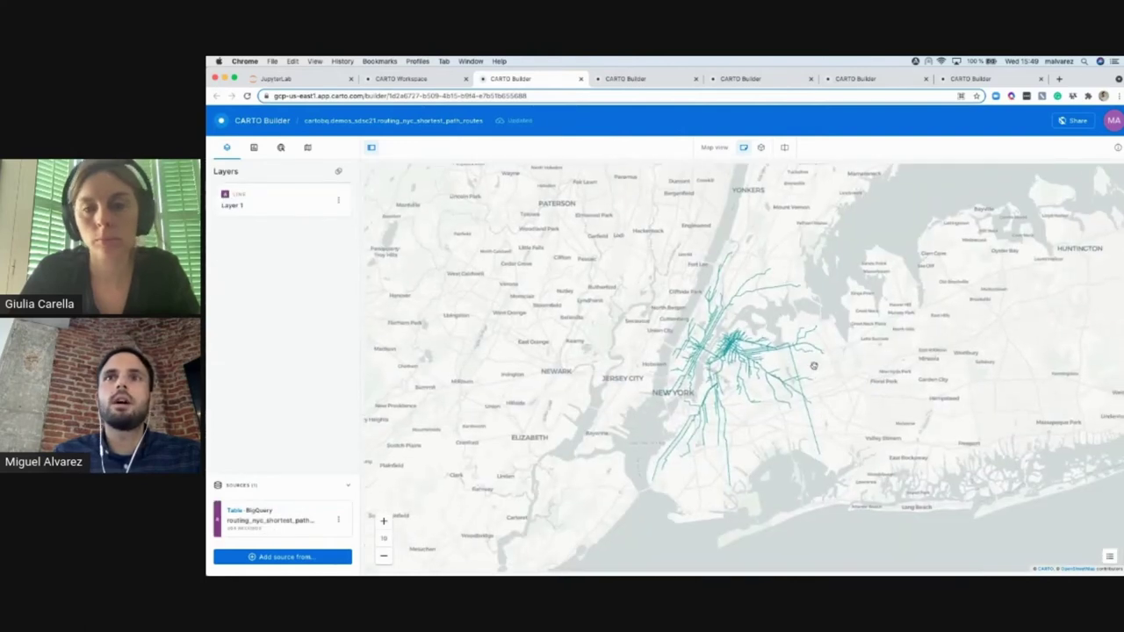
drag(811, 366, 759, 372)
scroll(759, 372, up, 1)
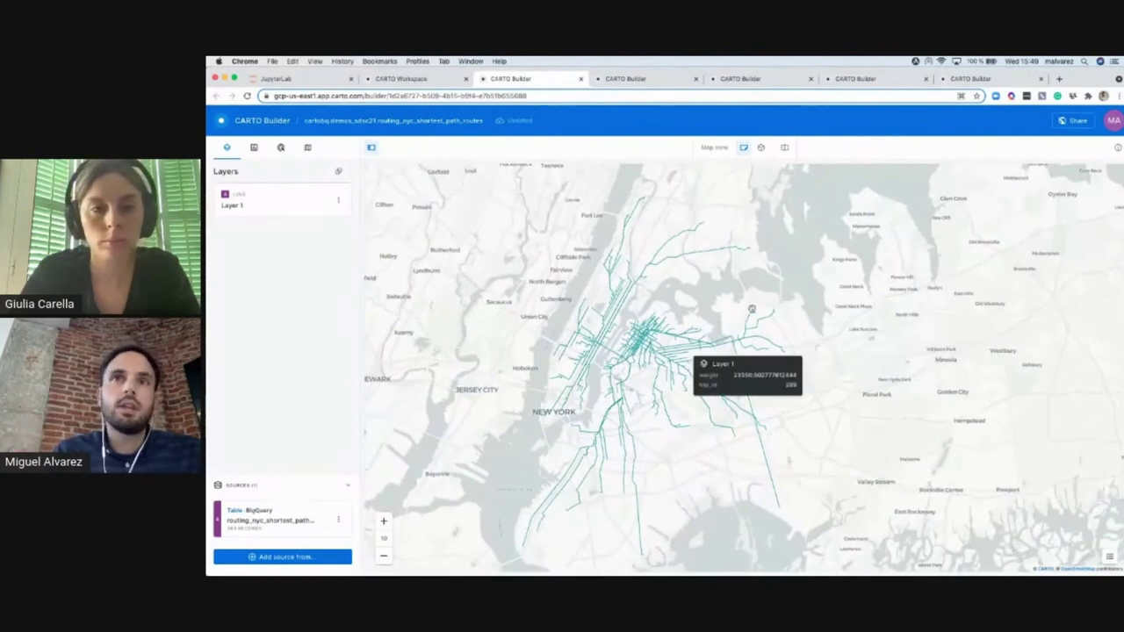
click(307, 148)
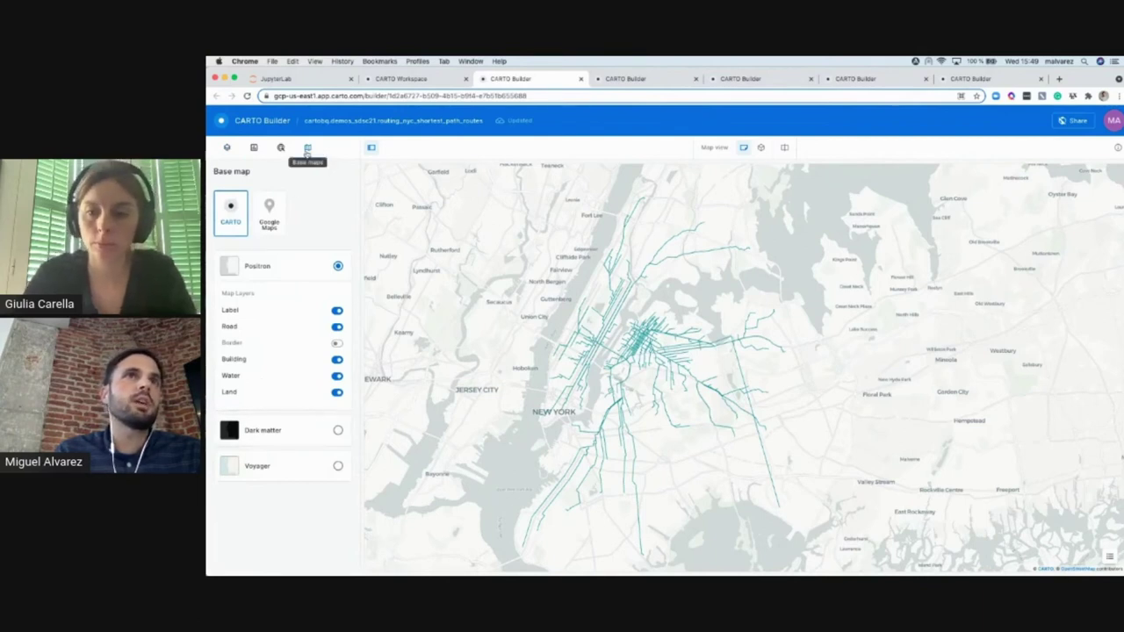
click(335, 431)
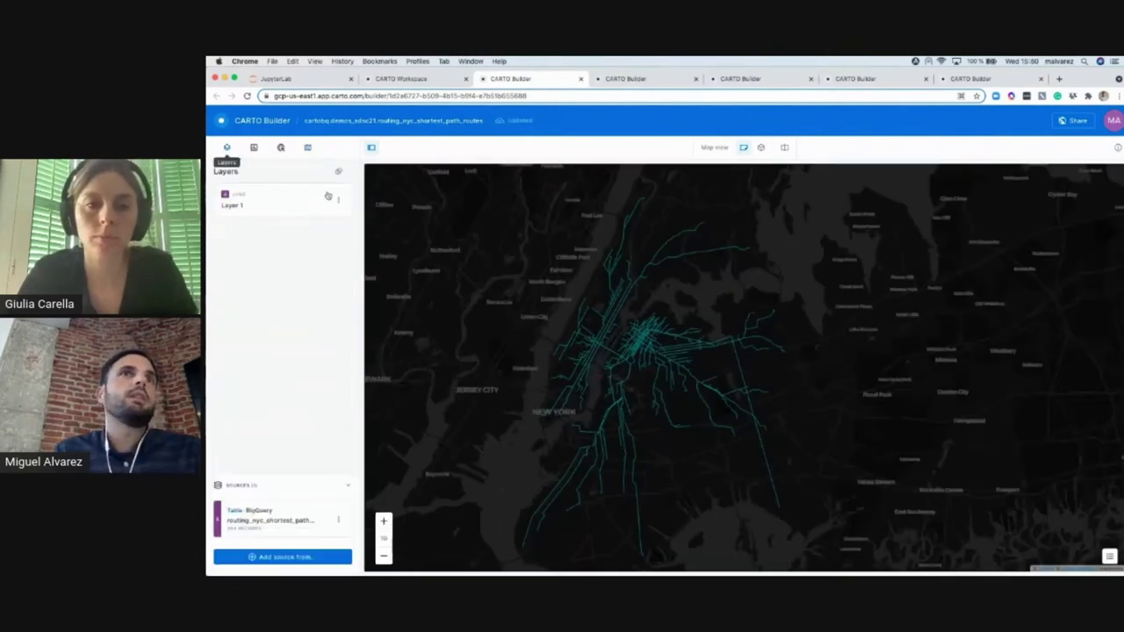
Step: Rename Layer 1 to 'routes'
click(338, 201)
click(315, 244)
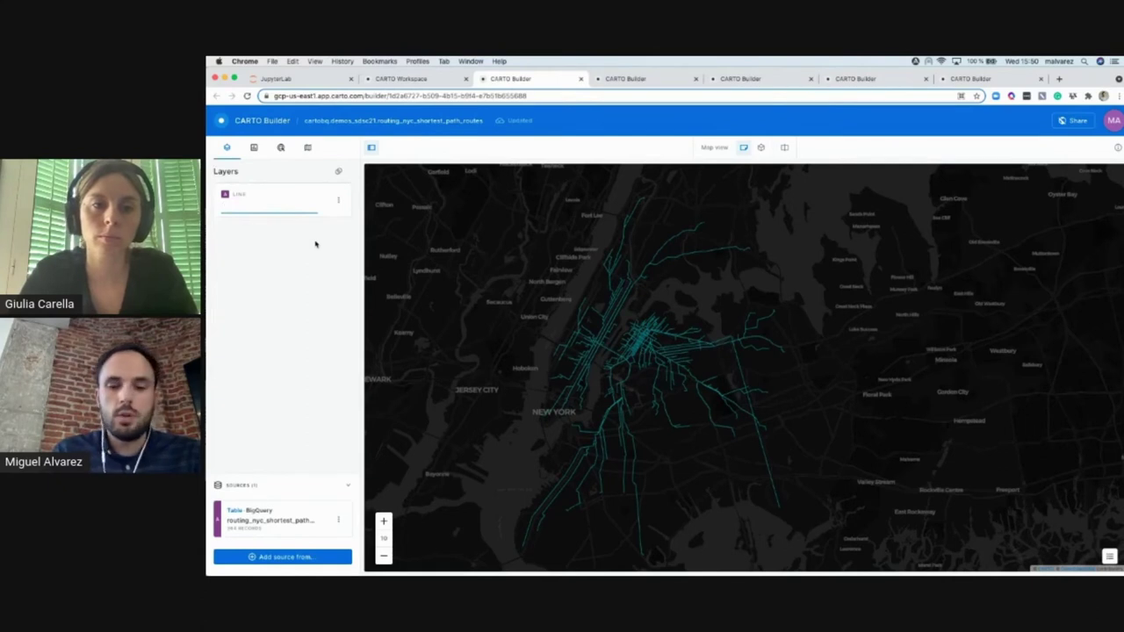
text(routes)
key(Return)
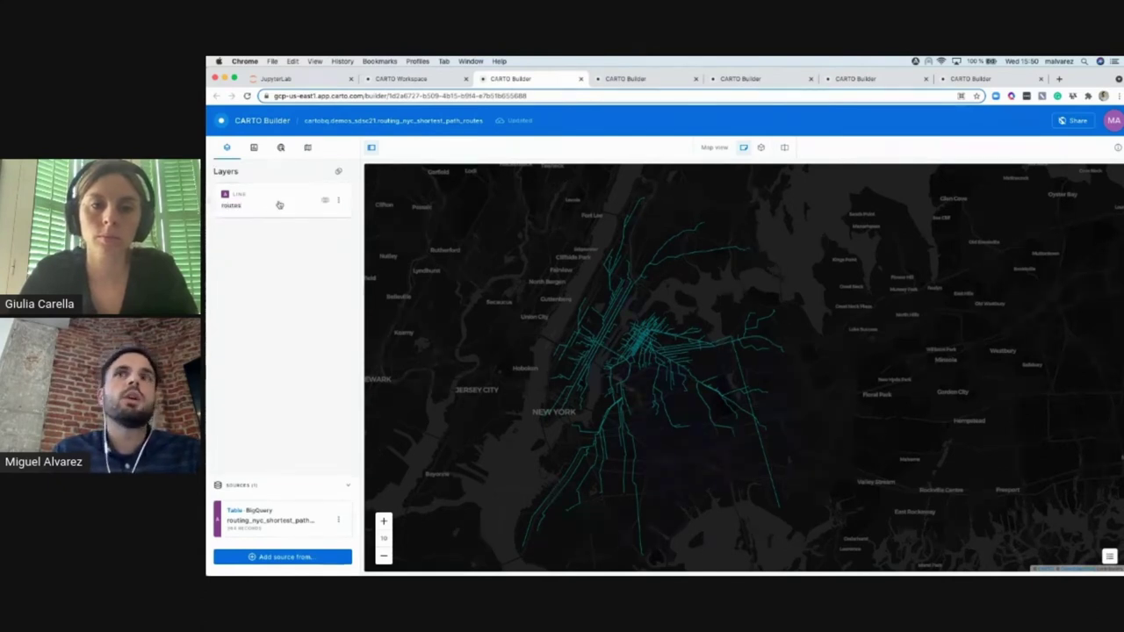
Step: Draw the routes lines in white with a stroke width of 0.4
click(279, 205)
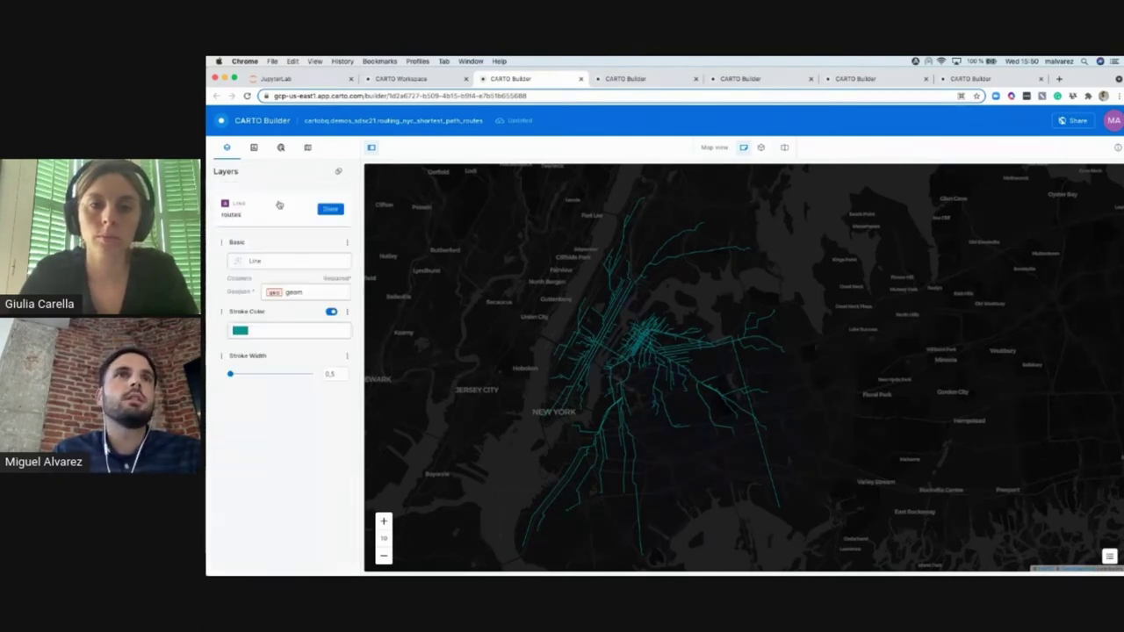
click(286, 334)
click(328, 352)
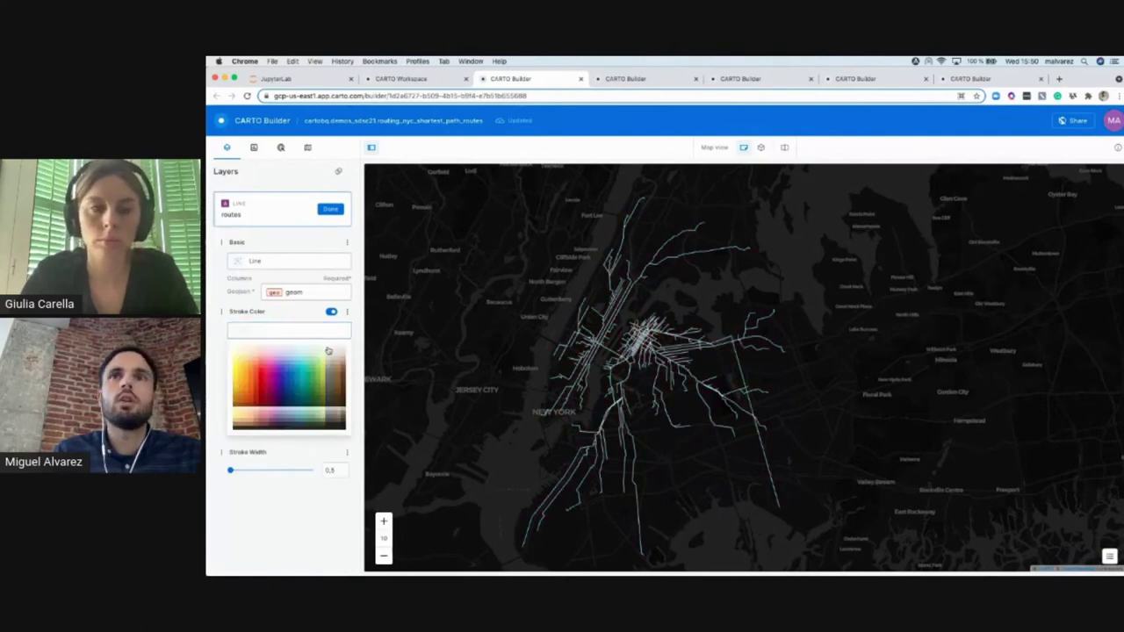
click(332, 469)
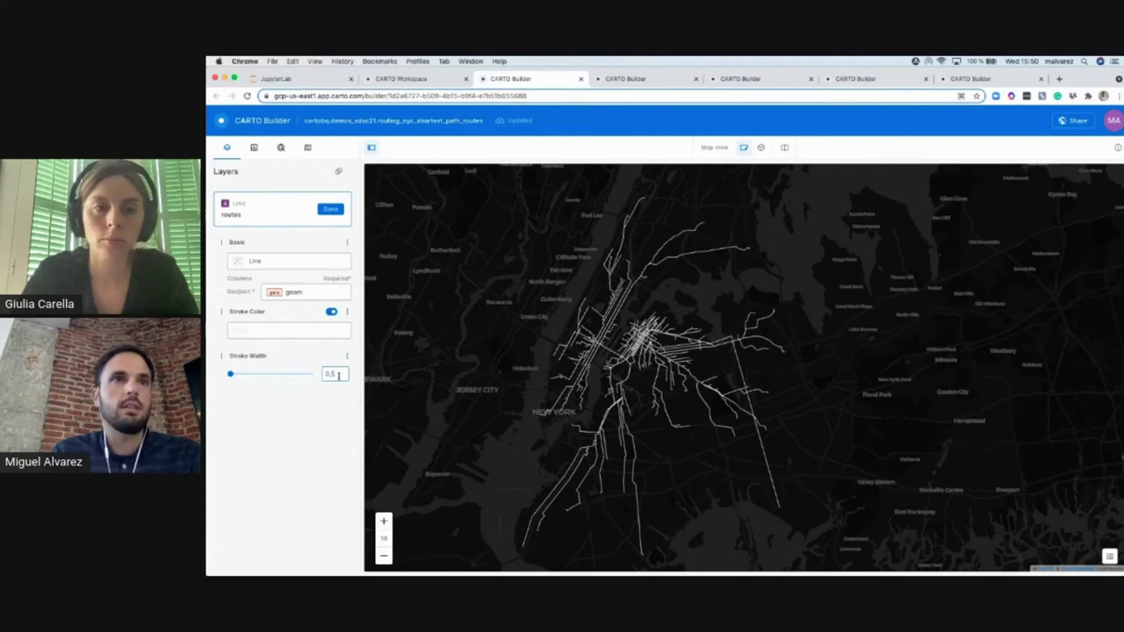
key(BackSpace)
text(4)
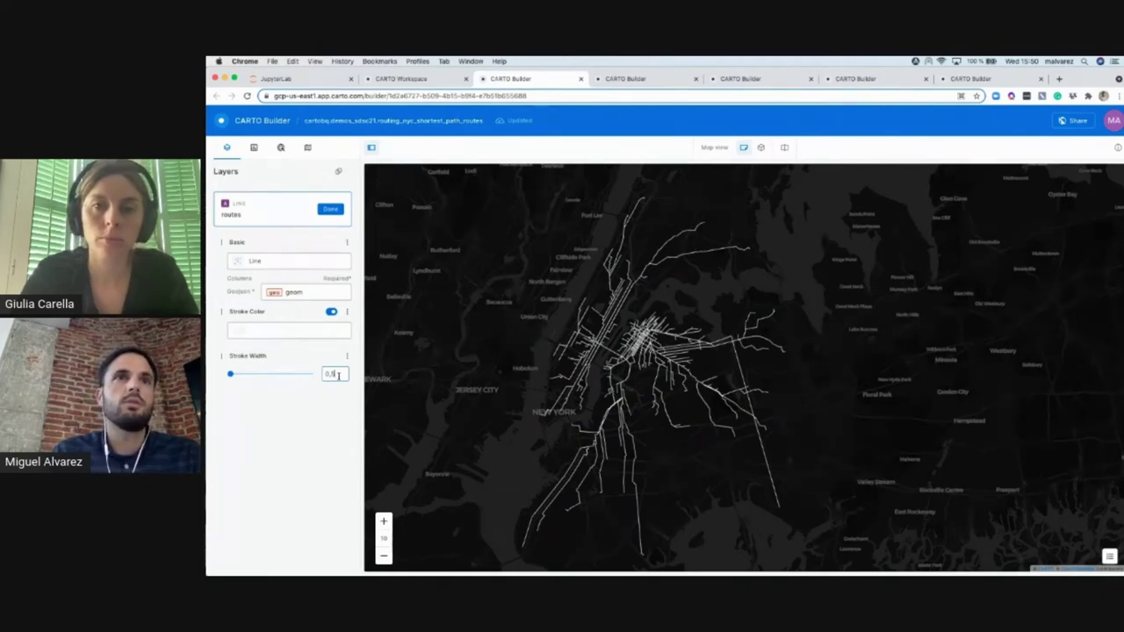
click(332, 478)
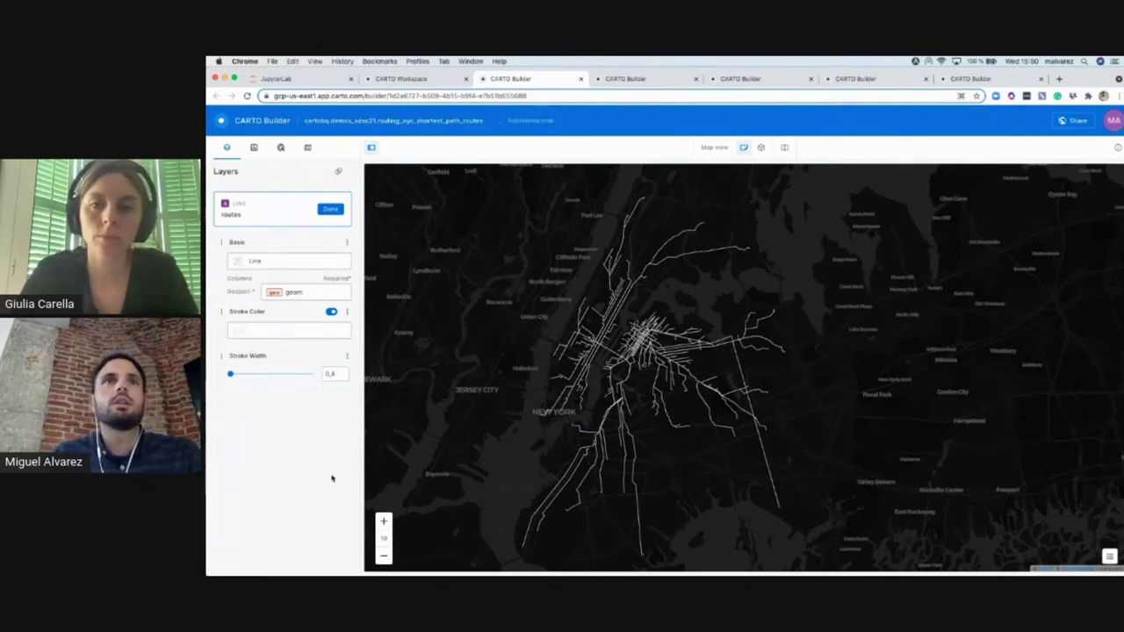
click(326, 211)
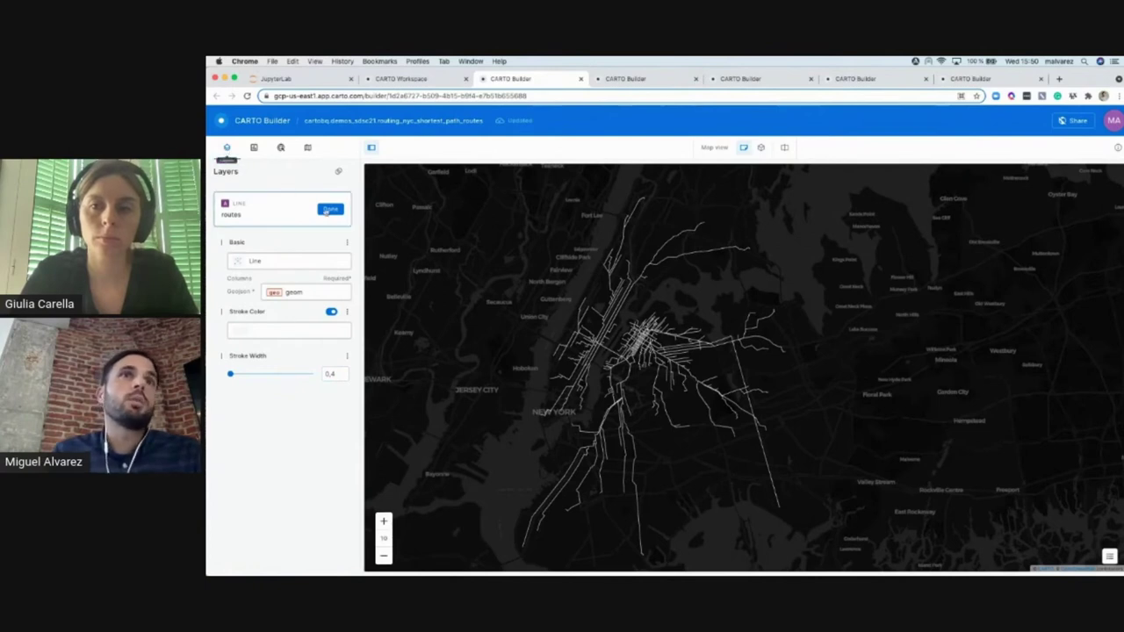
click(329, 209)
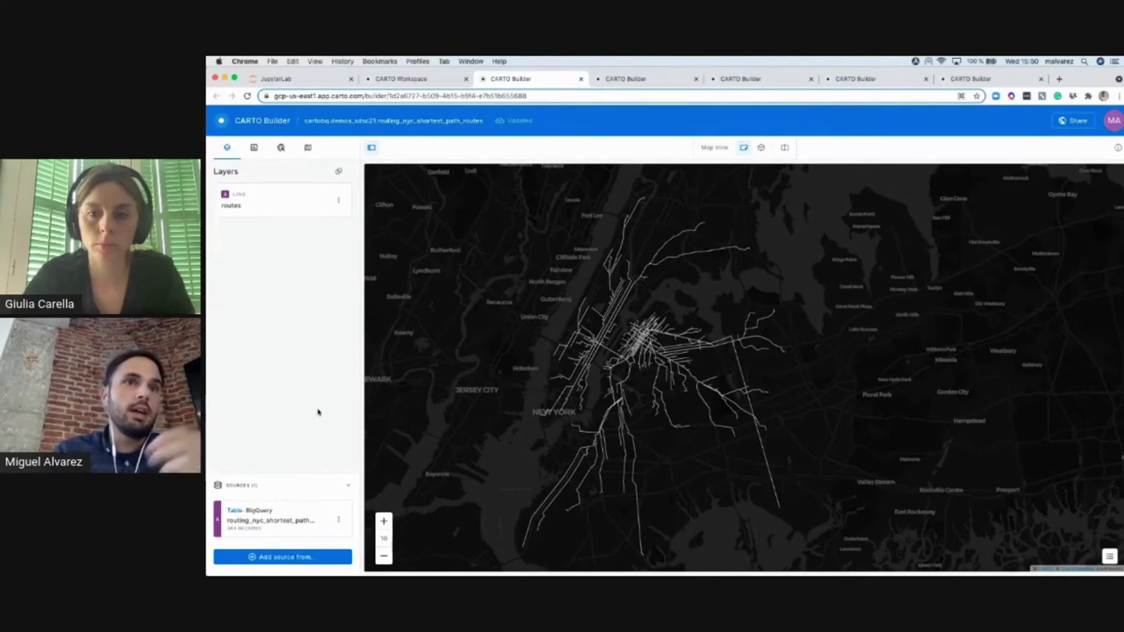
Step: Add a new Custom Query (SQL) source to the map
click(283, 558)
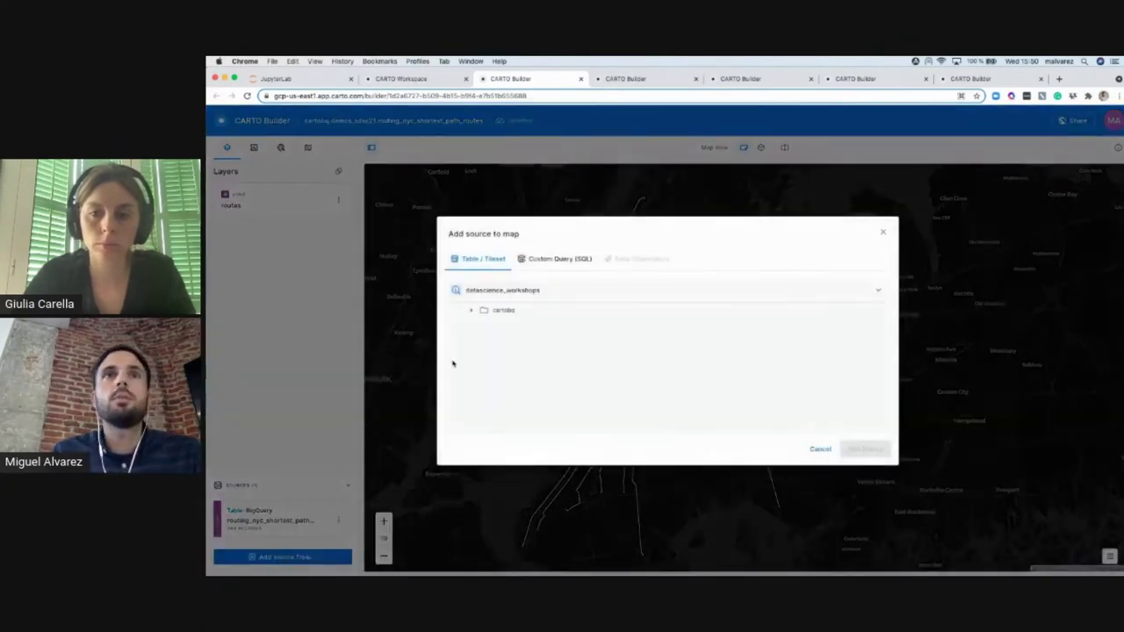
click(549, 260)
click(864, 450)
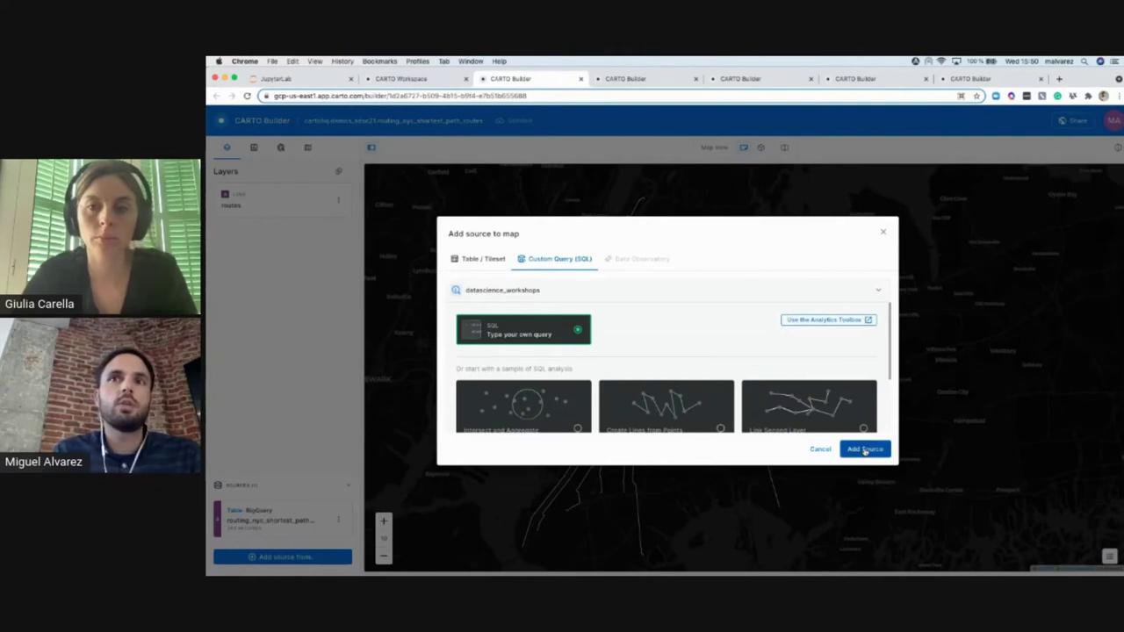
Step: Select the pickup-locations query in the JupyterLab notebook and return to Builder
click(281, 79)
scroll(302, 290, down, 10)
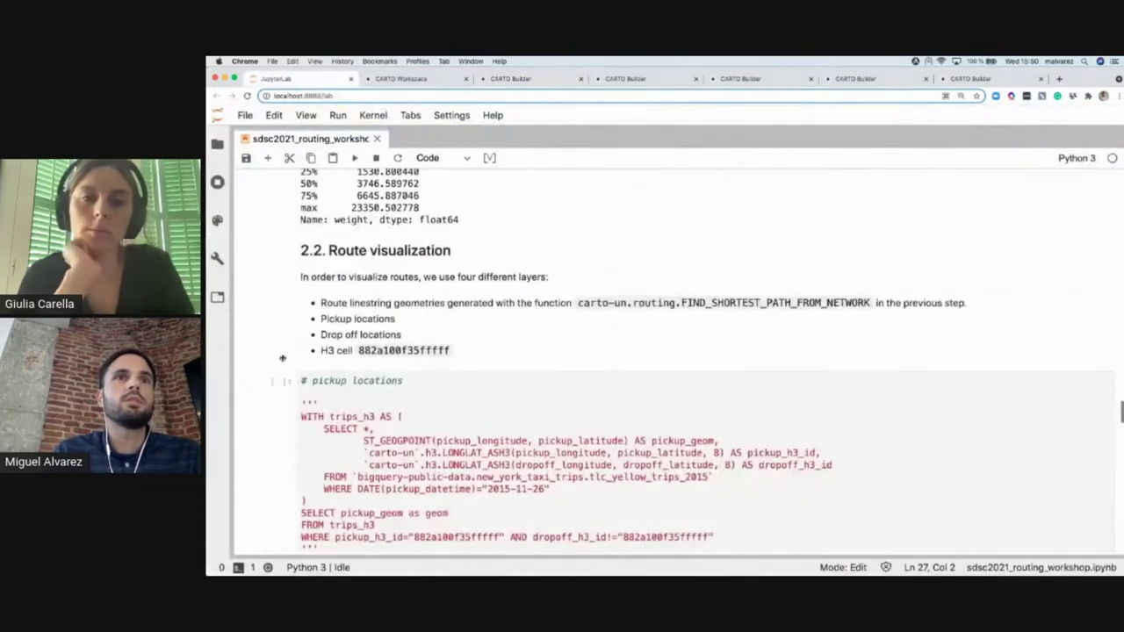
scroll(345, 307, down, 3)
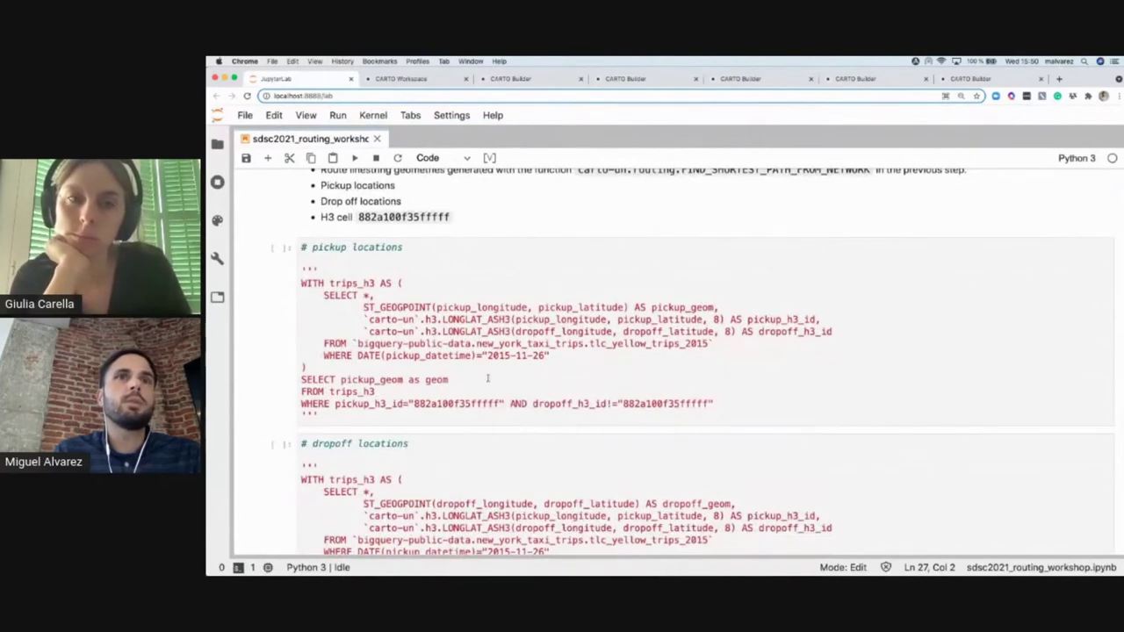
drag(301, 282, 719, 405)
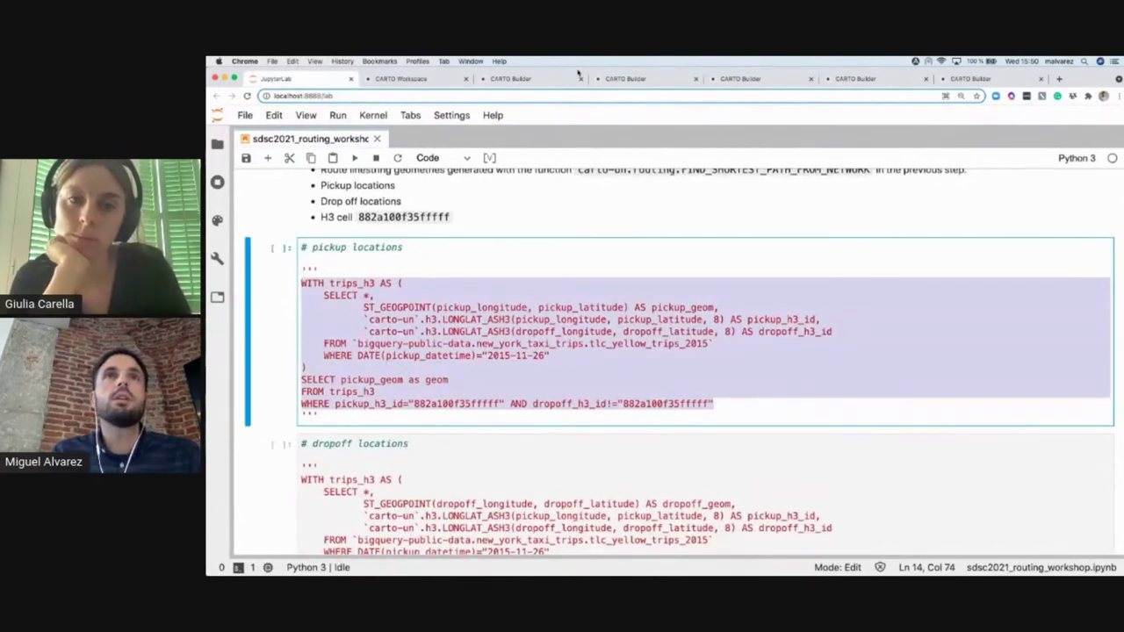
click(518, 78)
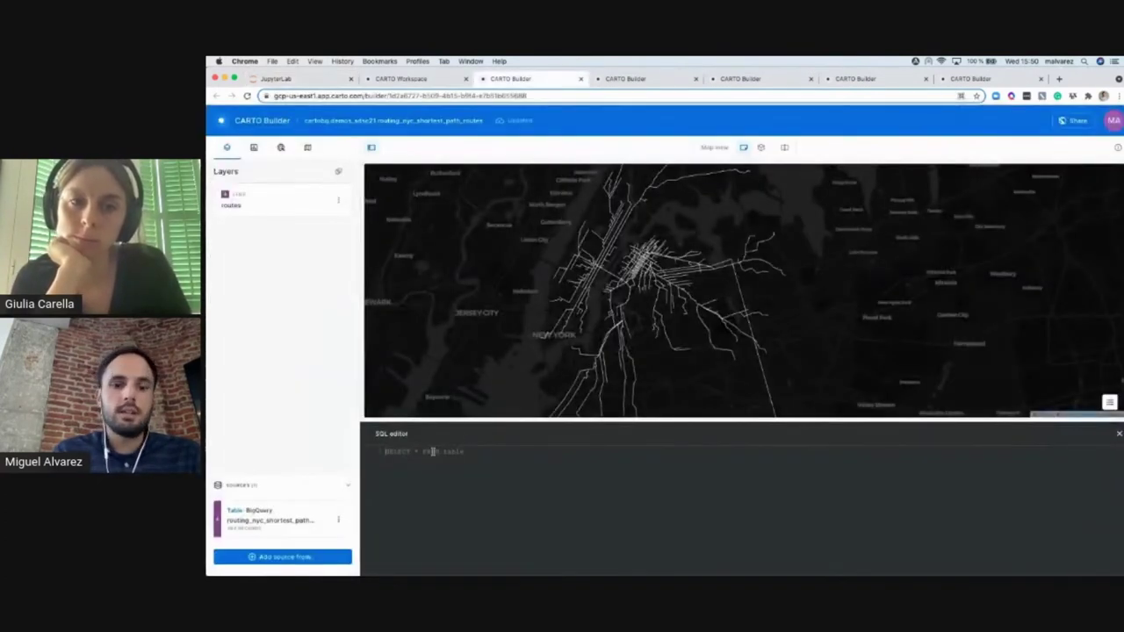
Step: Paste the pickup query into the SQL editor and run it to create the Layer 2 points
text(WITH trips_h3 AS (   SELECT *,     ST_GEOGPOINT(pickup_longitude, pickup_latitude) AS pickup_geom,     `carto-un`.h3.LONGLAT_ASH3(pickup_longitude, pickup_latitude, 9) AS pickup_h3_id,     `carto-un`.h3.LONGLAT_ASH3(dropoff_longitude, dropoff_latitude, 9) AS dropoff_h3_id   FROM `bigquery-public-data.new_york_taxi_trips.tlc_yellow_trips_2015`   WHERE DATE(pickup_datetime)="2015-11-26" ) SELECT pickup_geom as geom FROM trips_h3 WHERE pickup_h3_id="882a100f35fffff" AND dropoff_h3_id="882a100f35fffff")
click(390, 556)
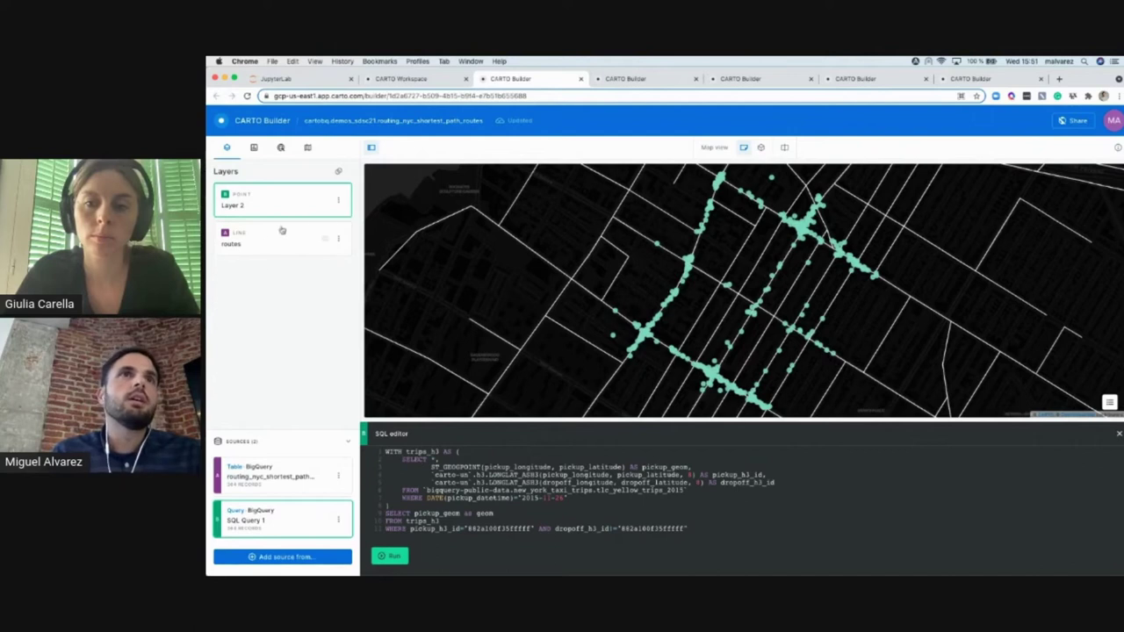
scroll(626, 269, down, 5)
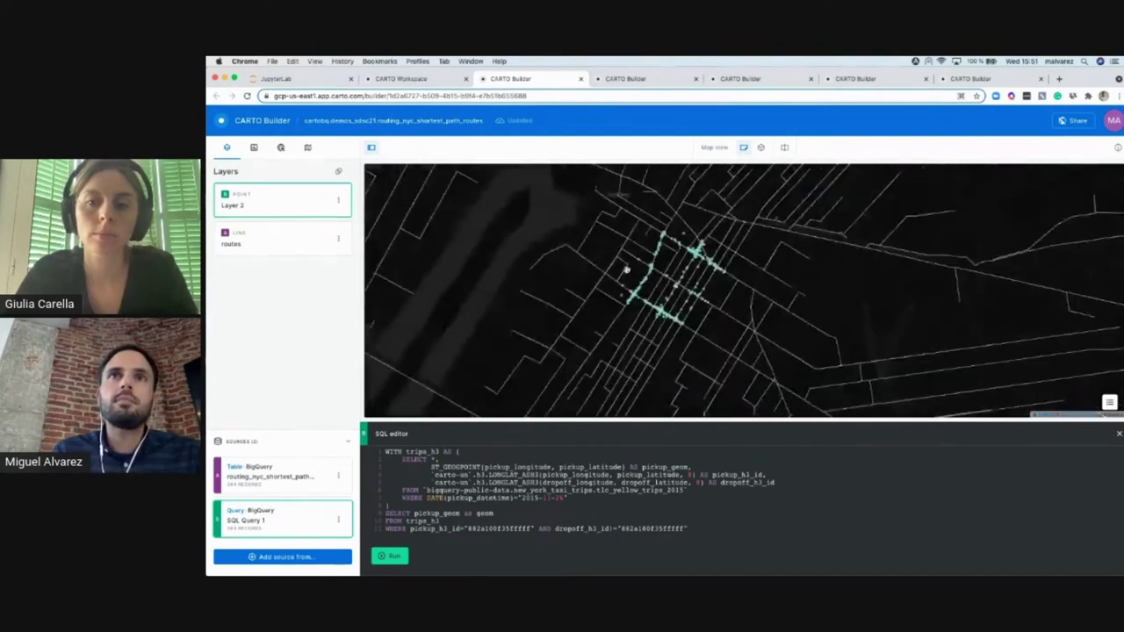
Step: Fill the Layer 2 pickup points pink and reduce their radius
click(286, 200)
click(283, 373)
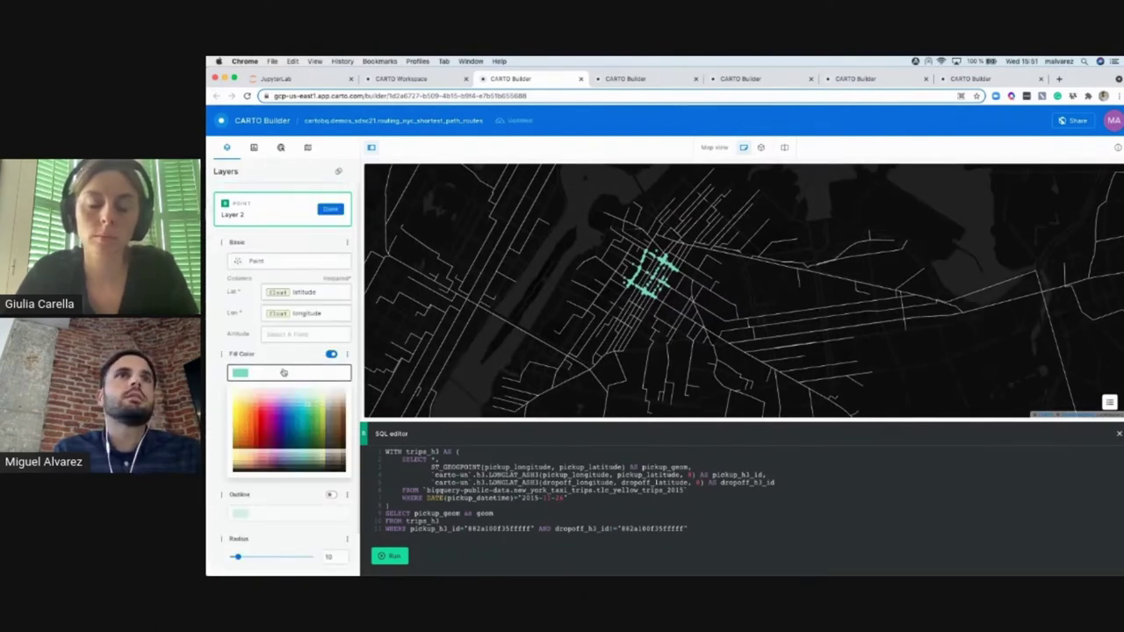
click(268, 409)
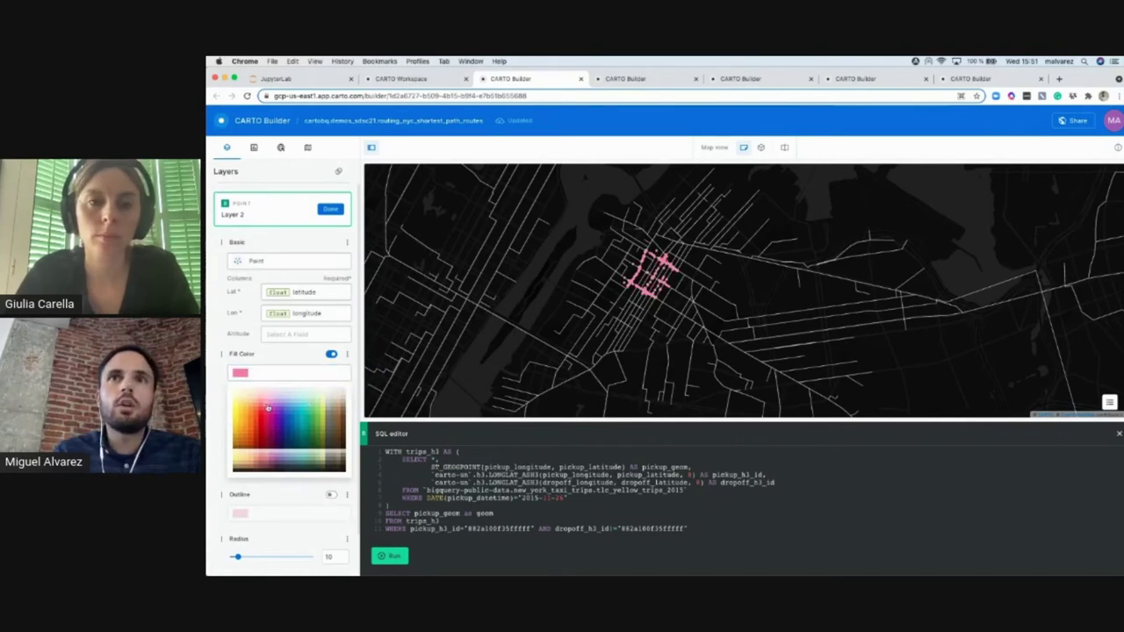
click(311, 563)
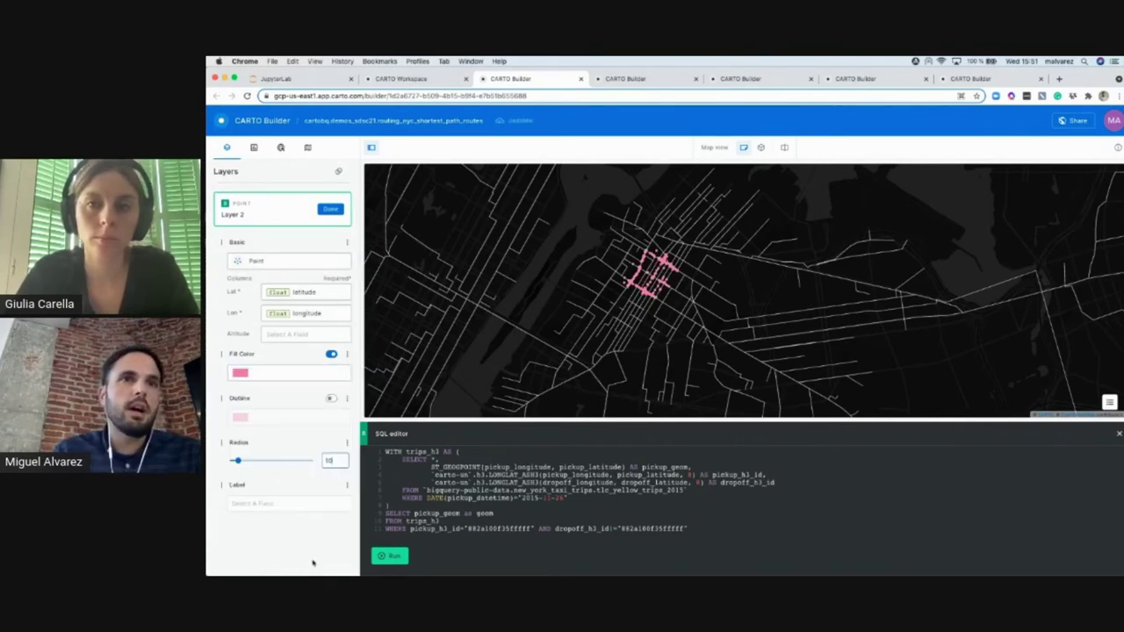
text(5)
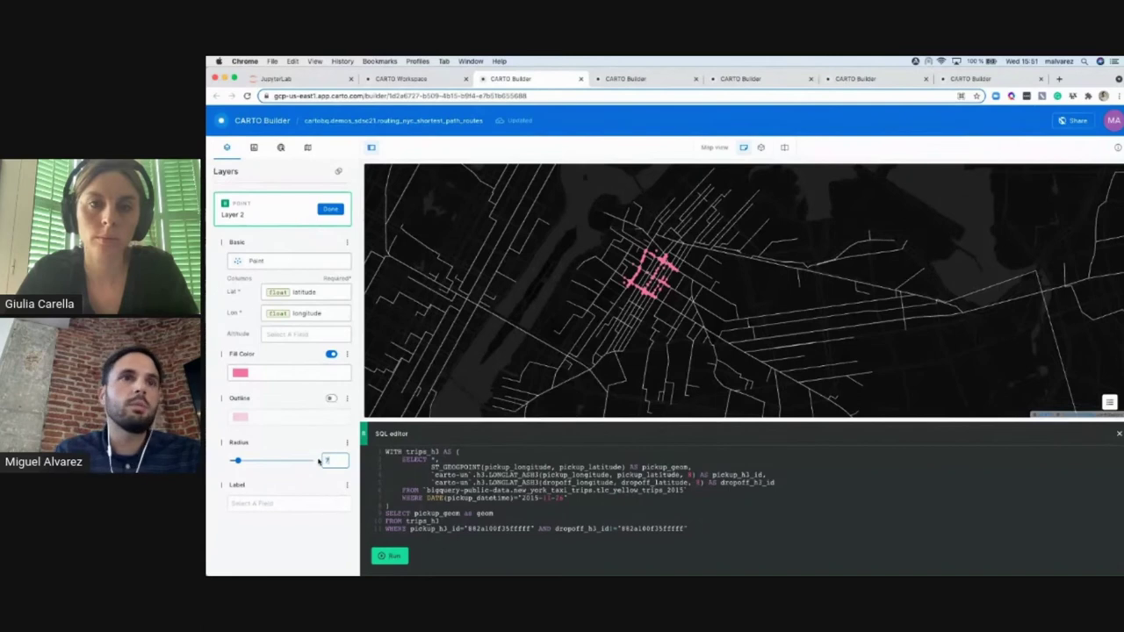
key(Return)
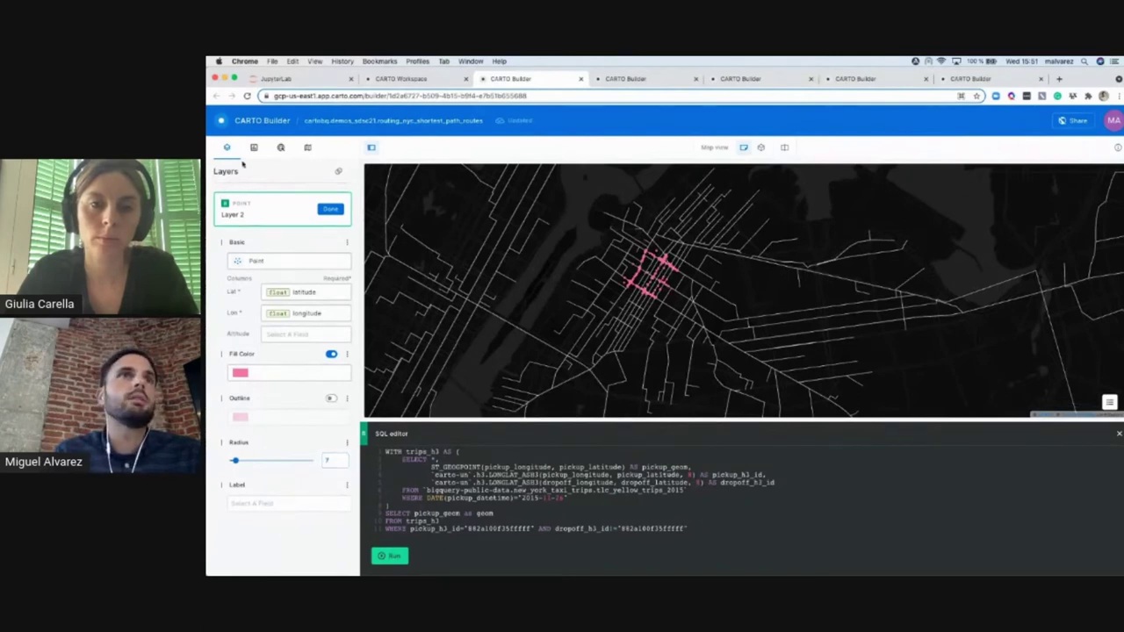
click(330, 210)
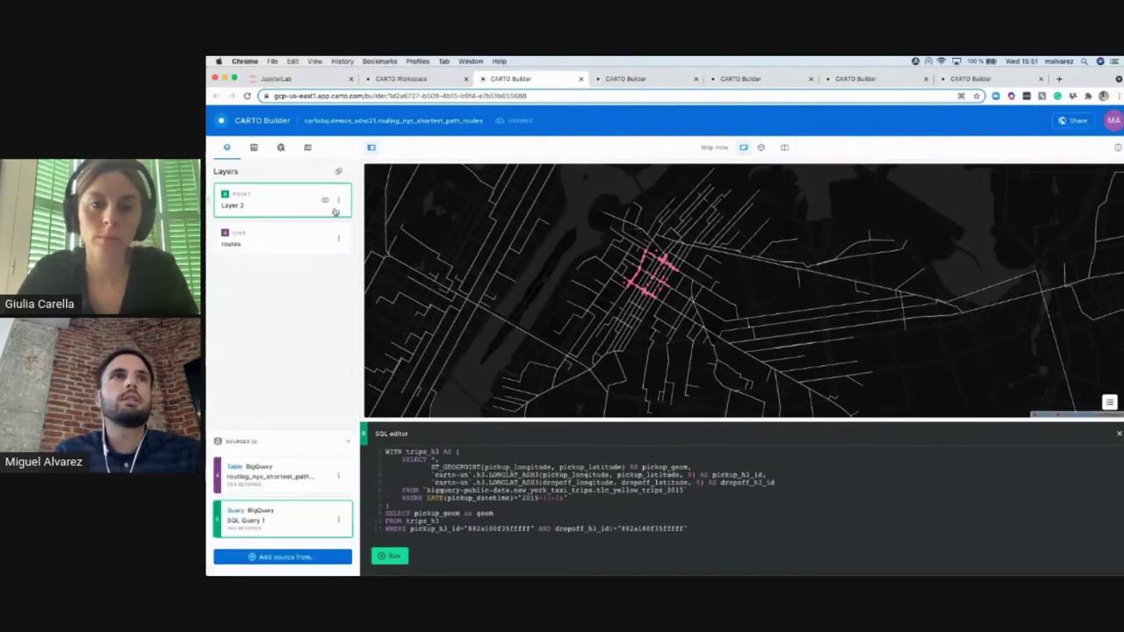
Step: Add another Custom Query (SQL) source to the map
click(279, 557)
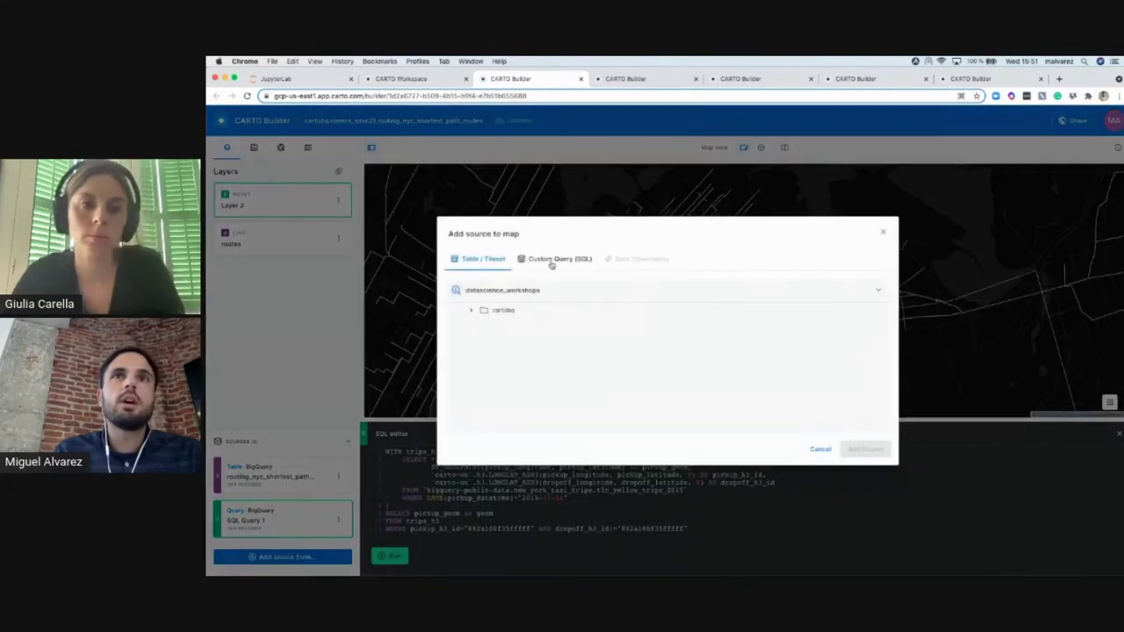
click(552, 260)
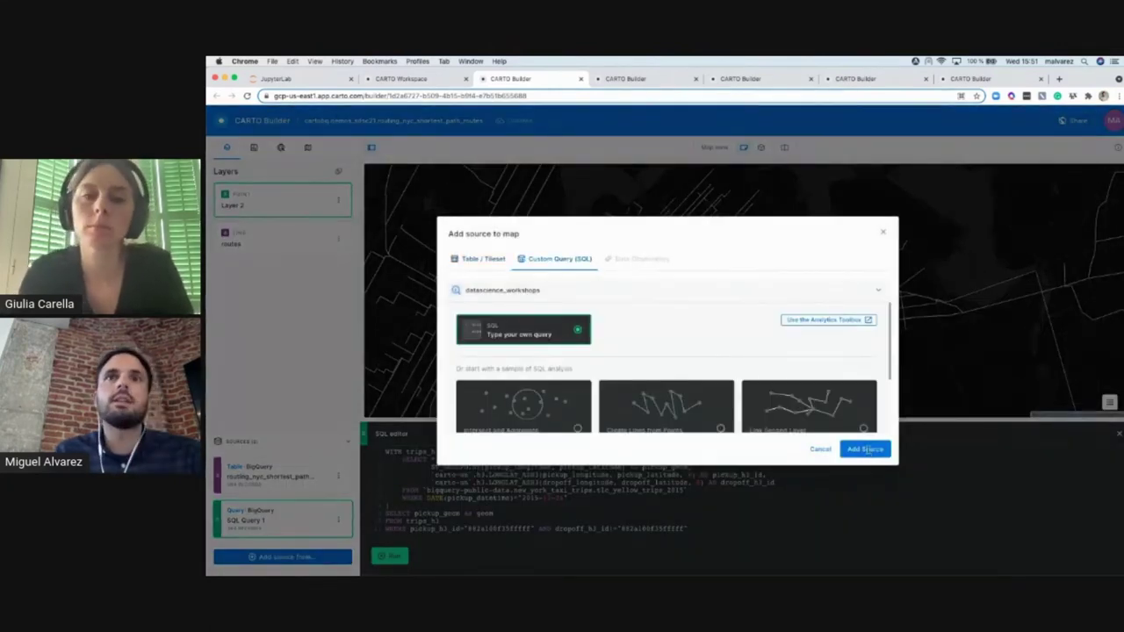
click(866, 450)
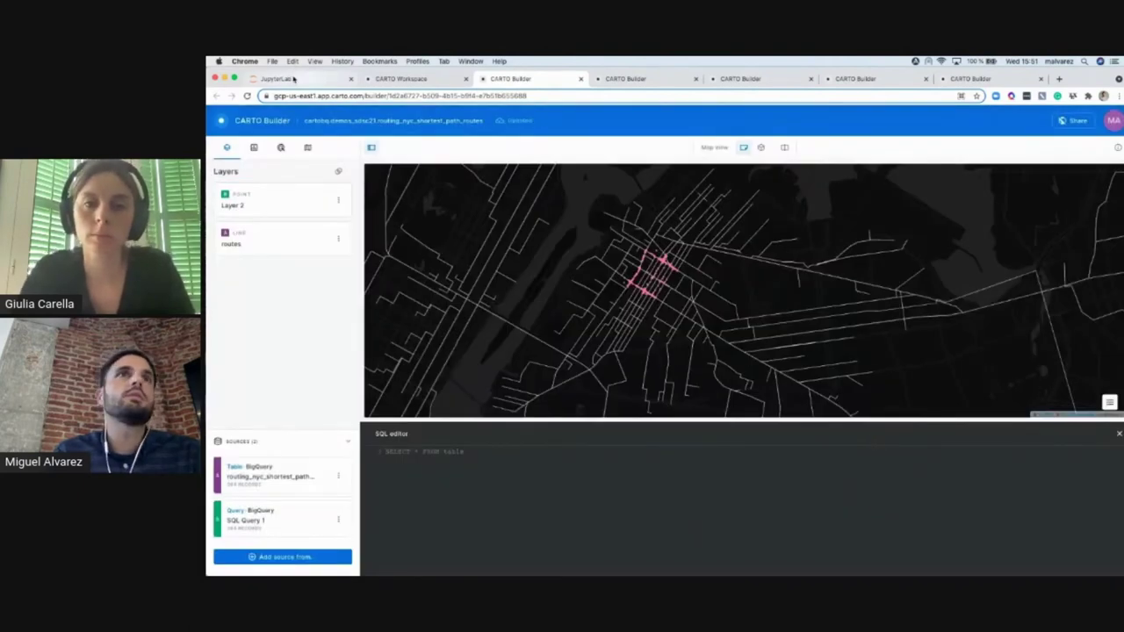
Step: Select the dropoff-locations query in the notebook and return to the empty SQL editor
click(276, 78)
scroll(322, 376, down, 3)
scroll(322, 376, down, 1)
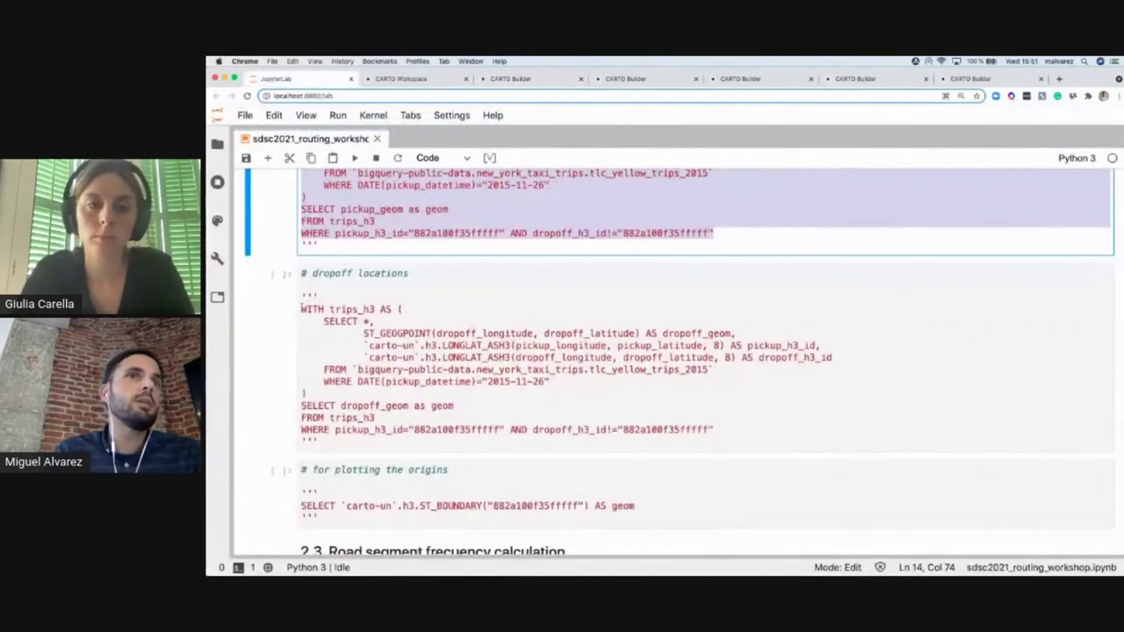
drag(301, 309, 715, 429)
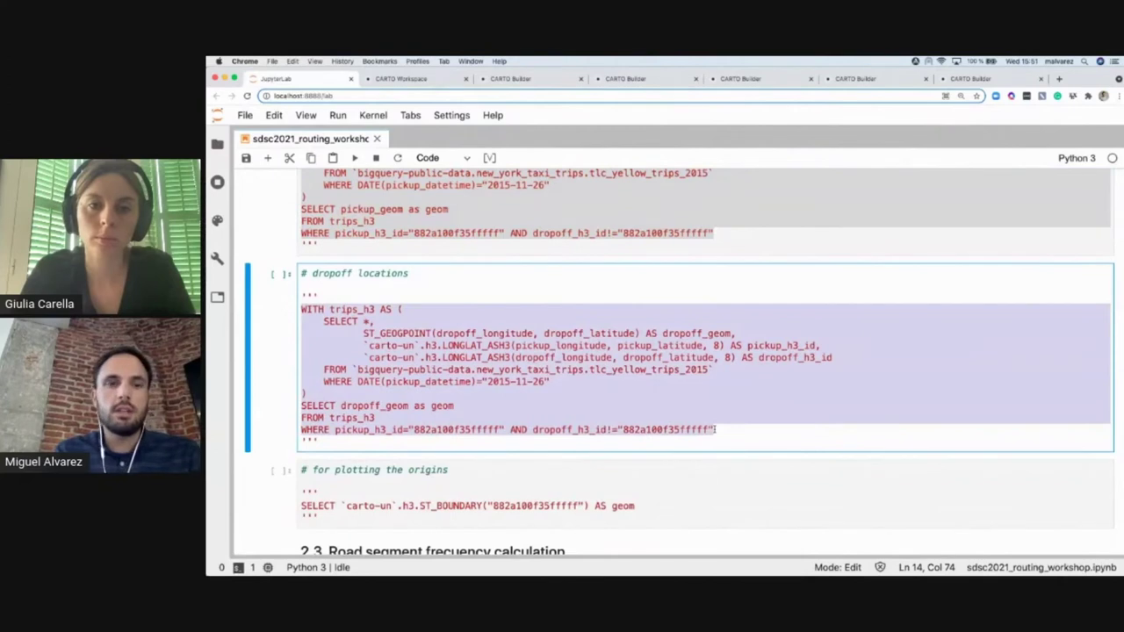
click(448, 78)
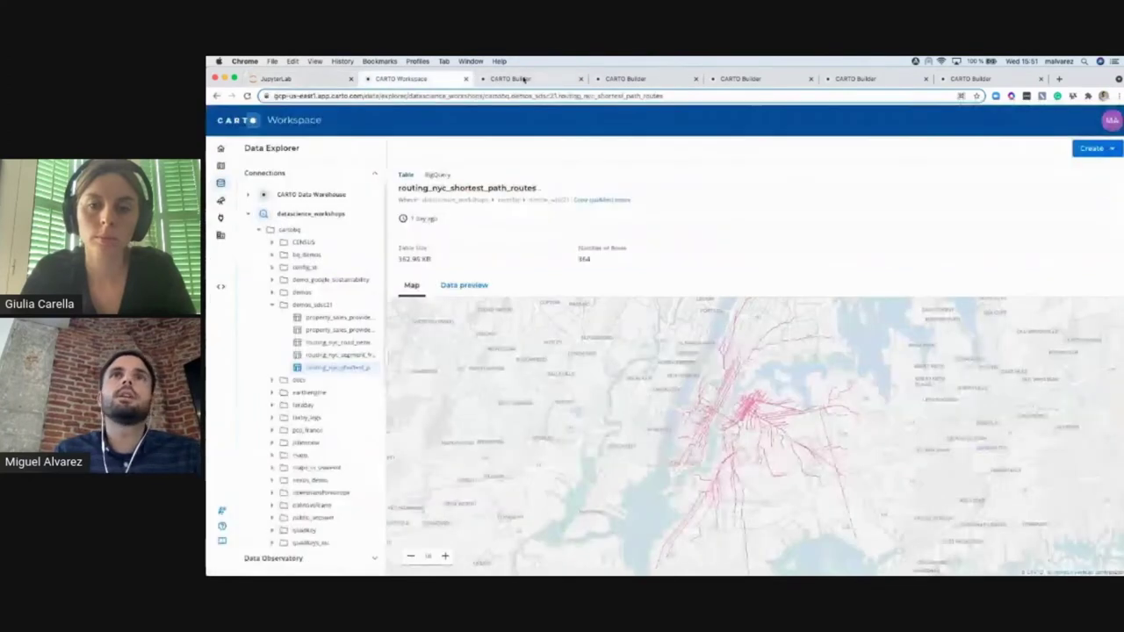
click(525, 79)
click(433, 453)
Step: Paste and run the dropoff query, creating Layer 3 as teal points
text(WITH trips_h3 AS (     SELECT *,         ST_GEOGPOINT(dropoff_longitude, dropoff_latitude) AS dropoff_geom,         `carto-un`.h3.LONGLAT_ASH3(pickup_longitude, pickup_latitude, 8) AS pickup_h3_id,         `carto-un`.h3.LONGLAT_ASH3(dropoff_longitude, dropoff_latitude, 8) AS dropoff_h3_id     FROM `bigquery-public-data.new_york_taxi_trips.tlc_yellow_trips_2015`     WHERE DATE(pickup_datetime)="2015-11-26" ) SELECT dropoff_geom as geom FROM trips_h3 WHERE pickup_h3_id="882a100f35fffff" AND dropoff_h3_id="882a100f35fffff")
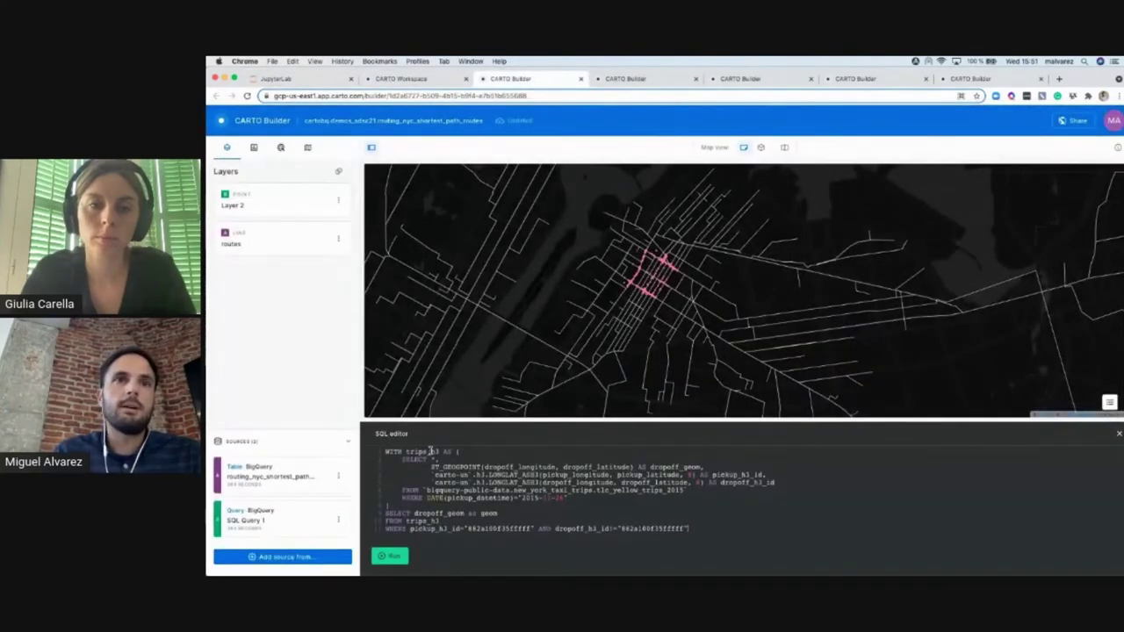
click(390, 556)
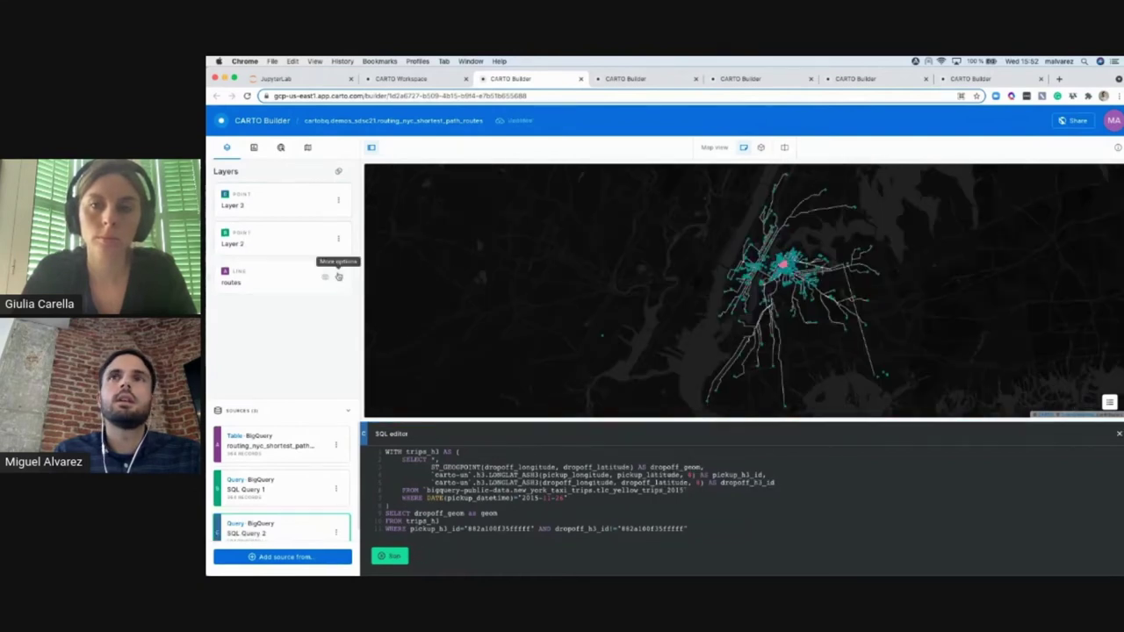
scroll(794, 279, up, 5)
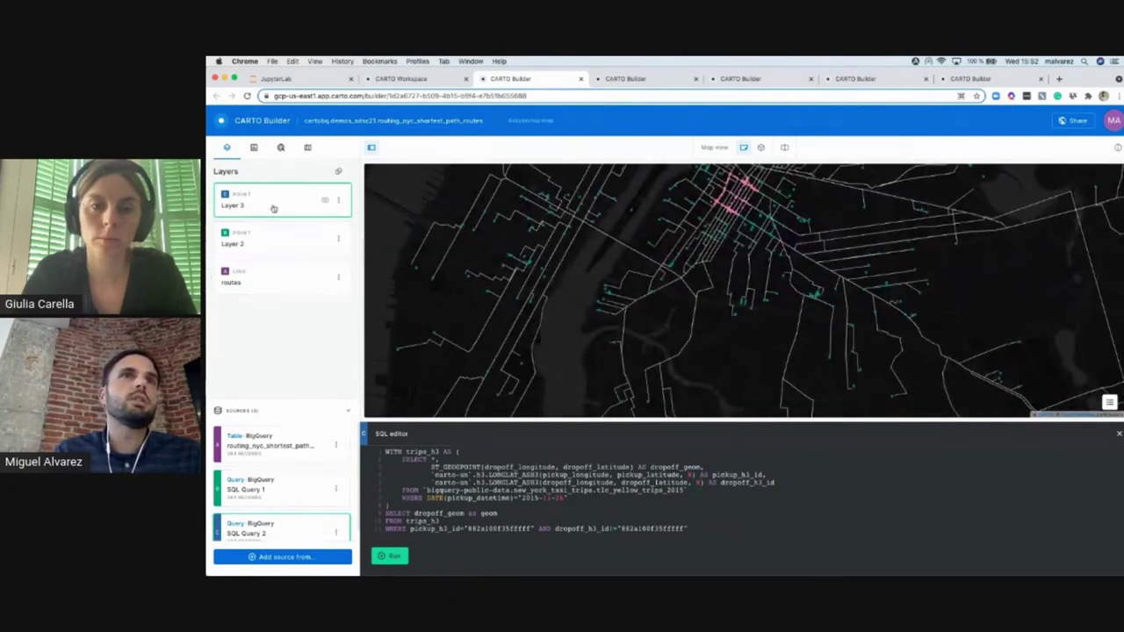
Step: Set the Layer 3 dropoff point radius to 7
click(273, 208)
click(273, 208)
click(274, 208)
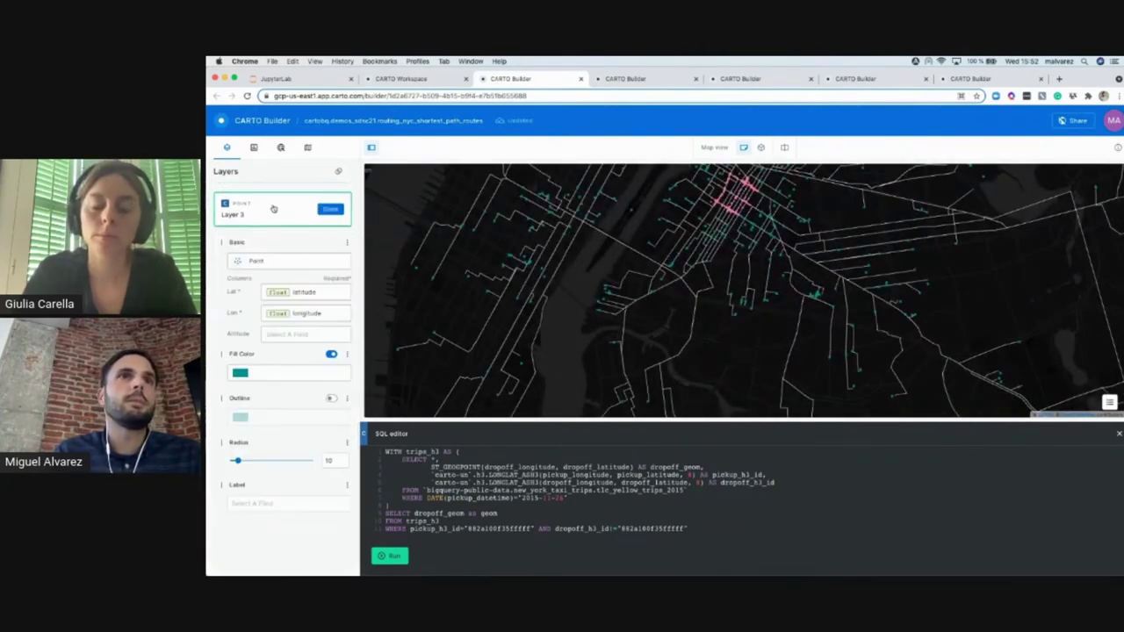
click(330, 460)
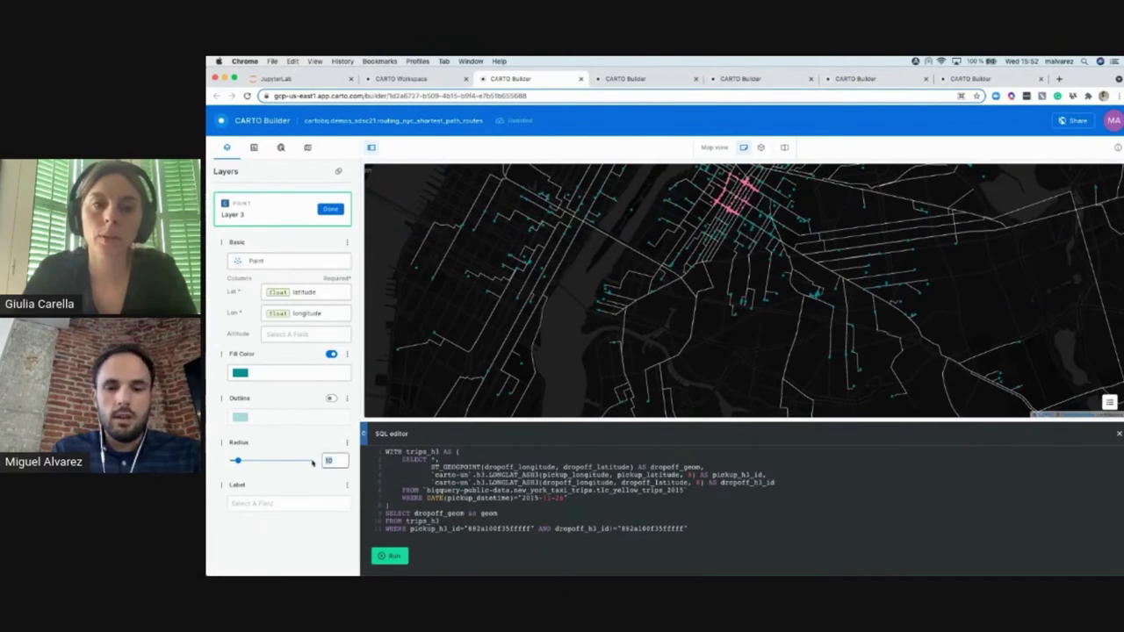
text(7)
key(Return)
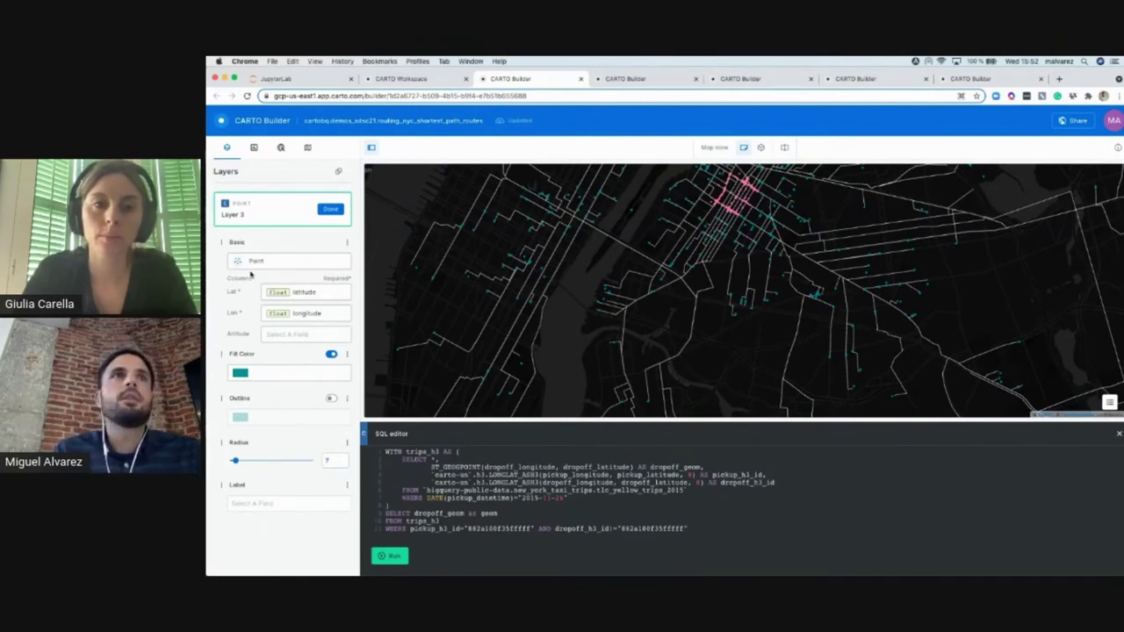
click(331, 209)
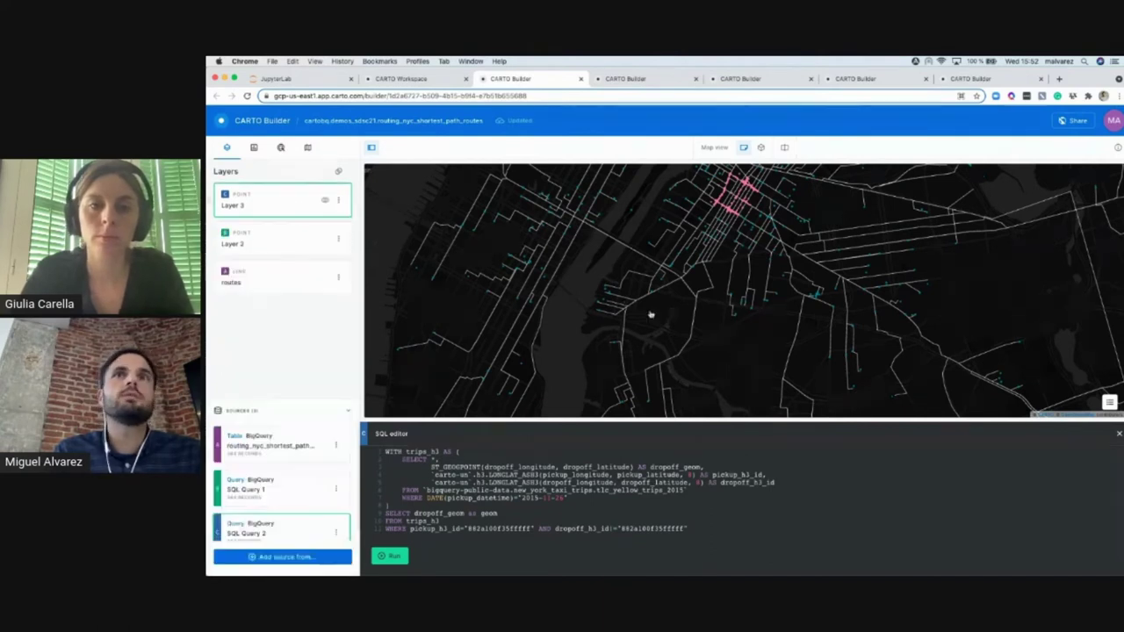
scroll(652, 313, down, 2)
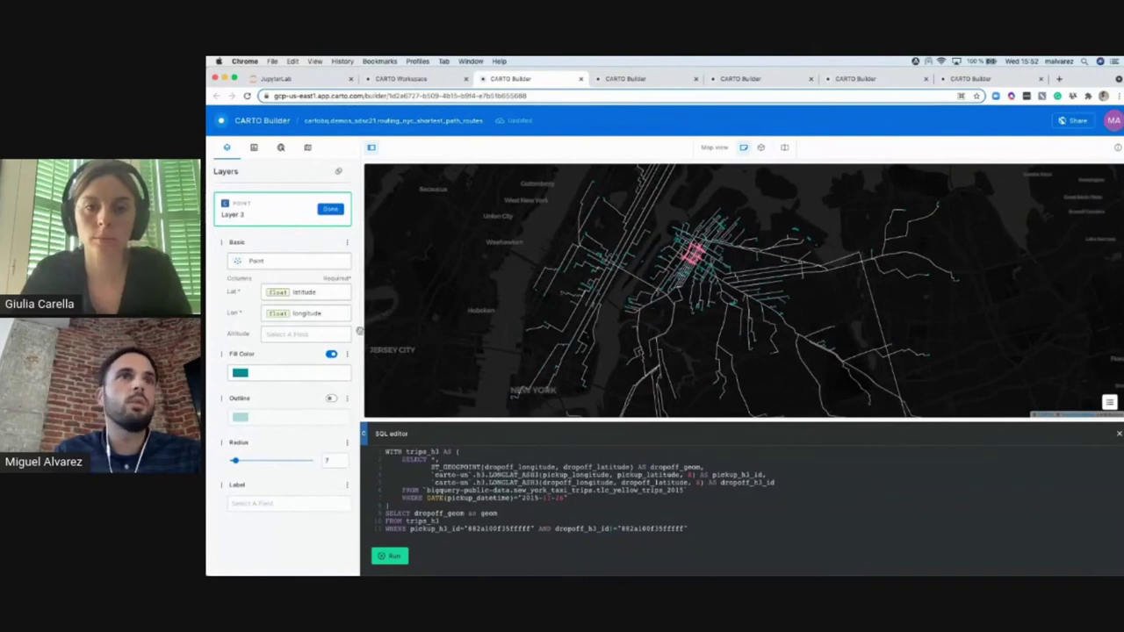
click(331, 209)
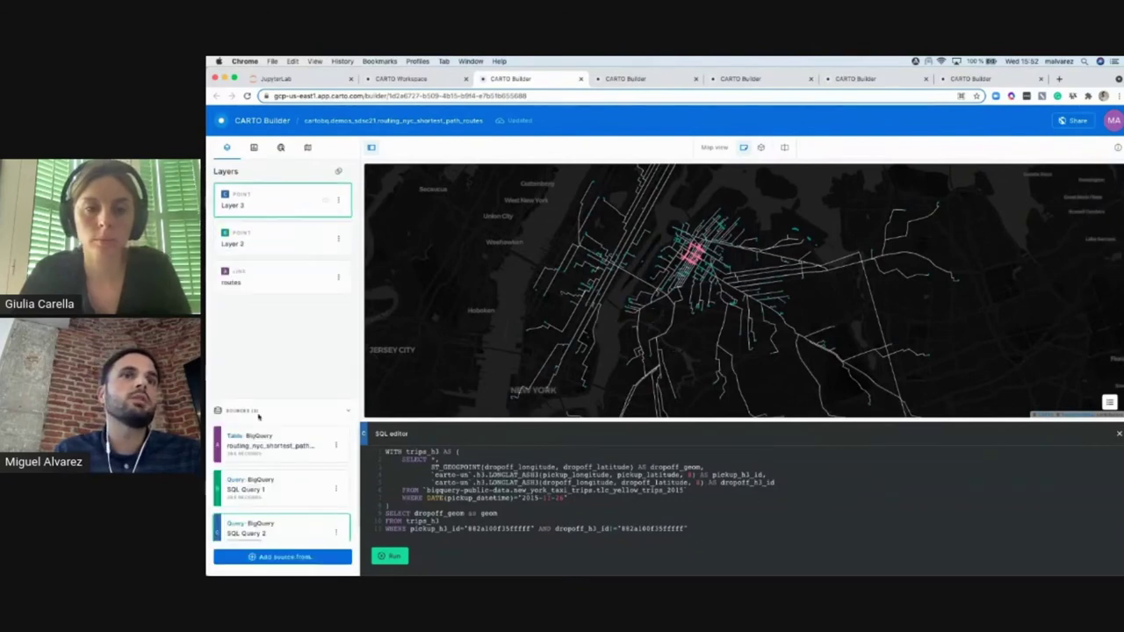
mouse_move(277, 562)
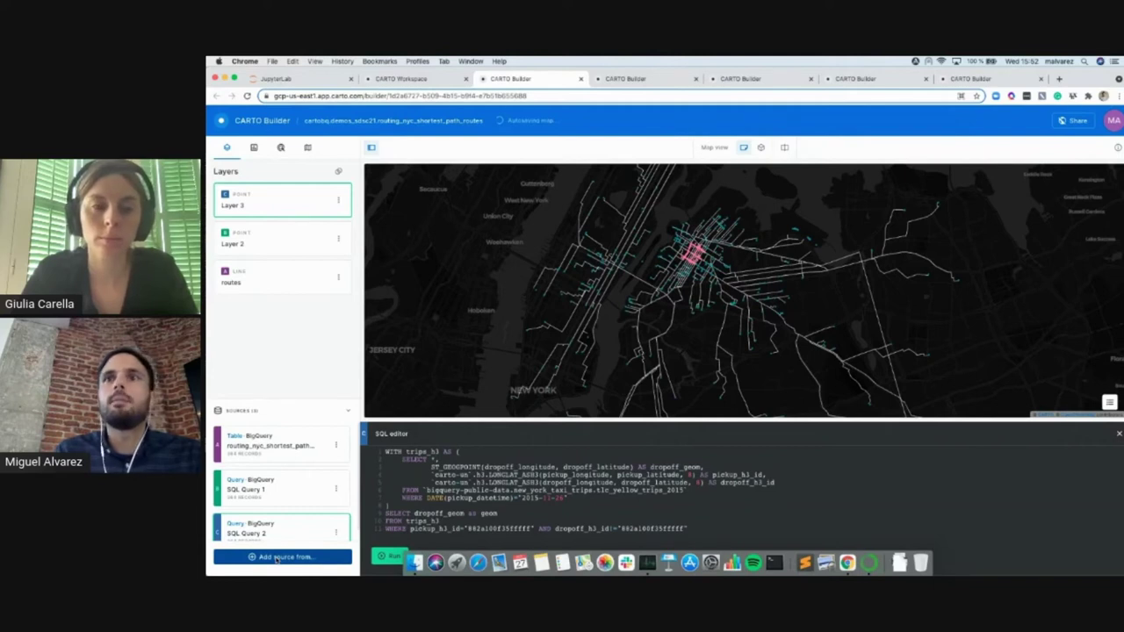
Step: Create a custom SQL source holding the ST_BOUNDARY("882a100f35fffff") origin hexagon query from the notebook
click(278, 557)
click(864, 449)
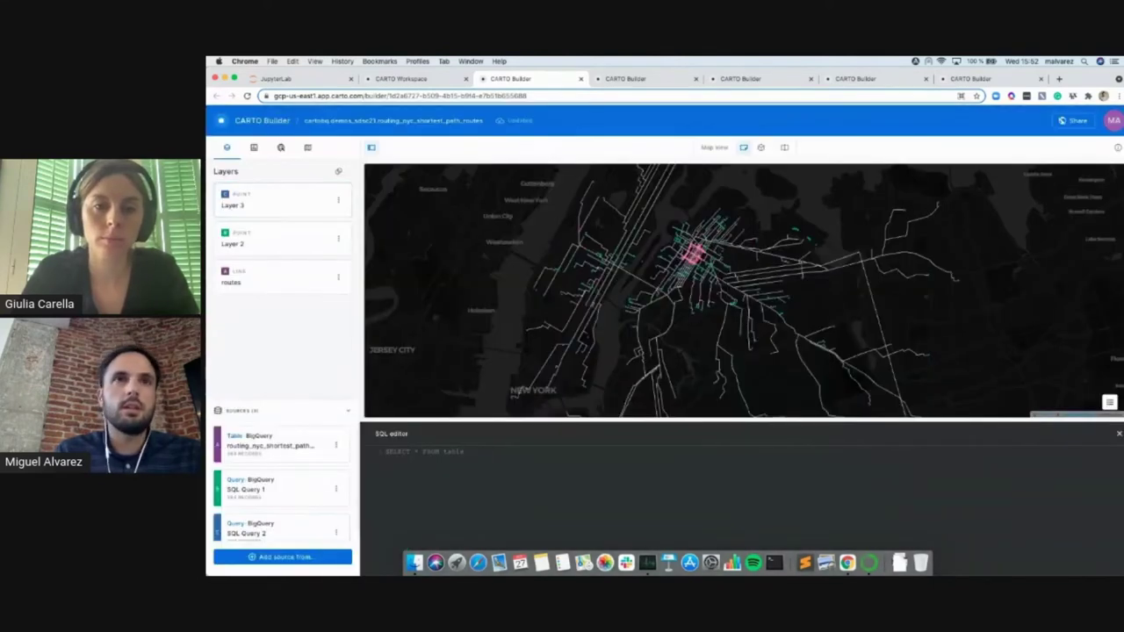
click(299, 78)
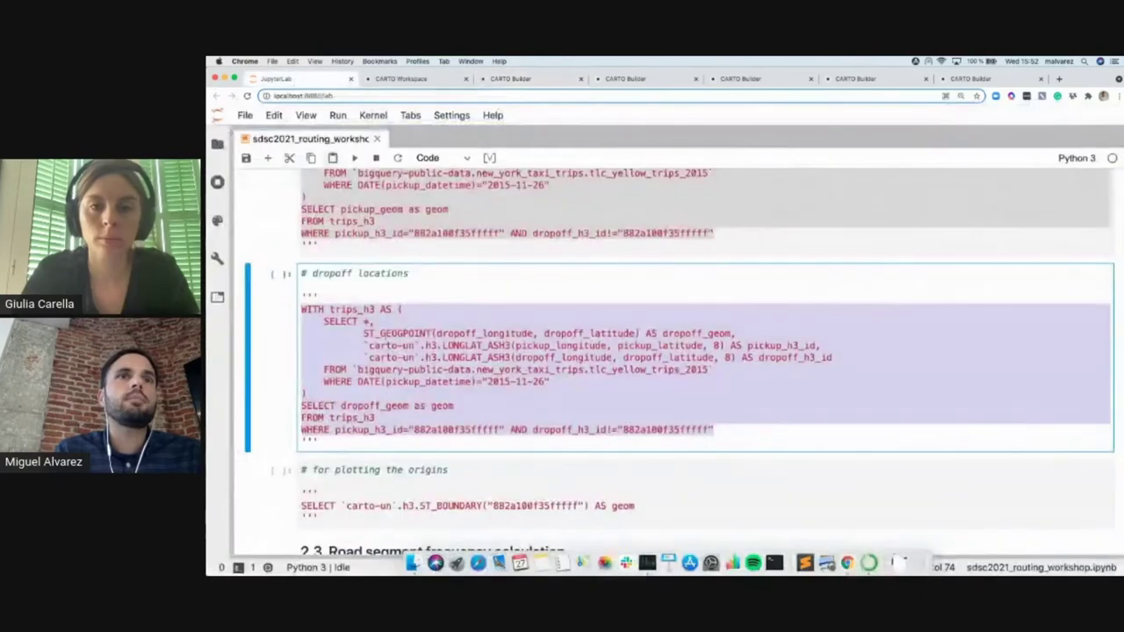
scroll(602, 453, down, 2)
drag(641, 435, 299, 434)
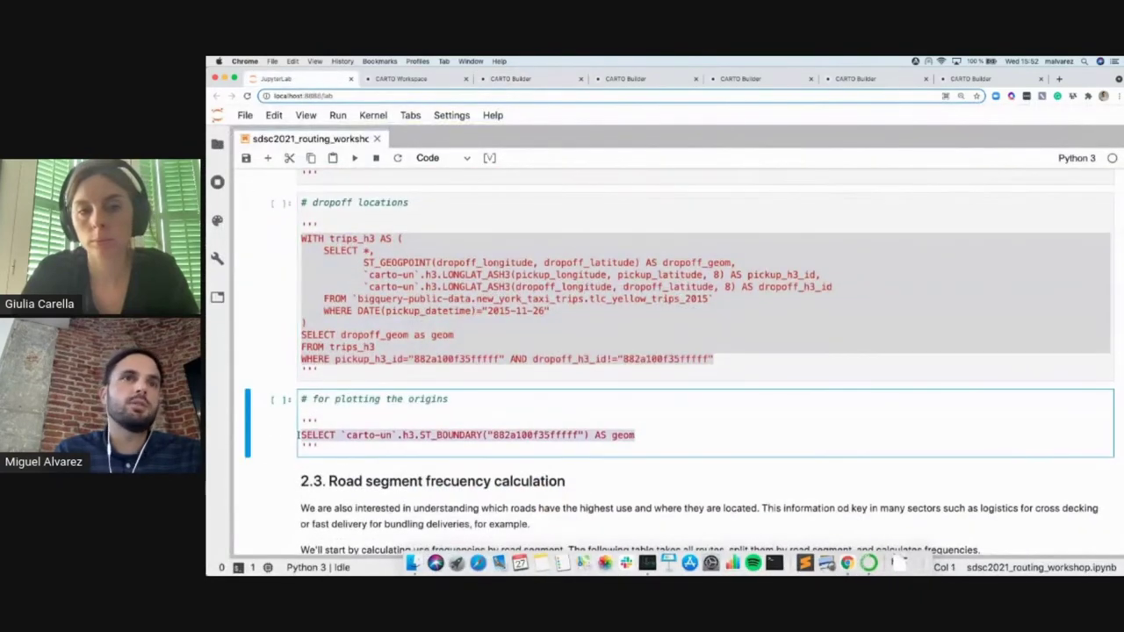
click(518, 79)
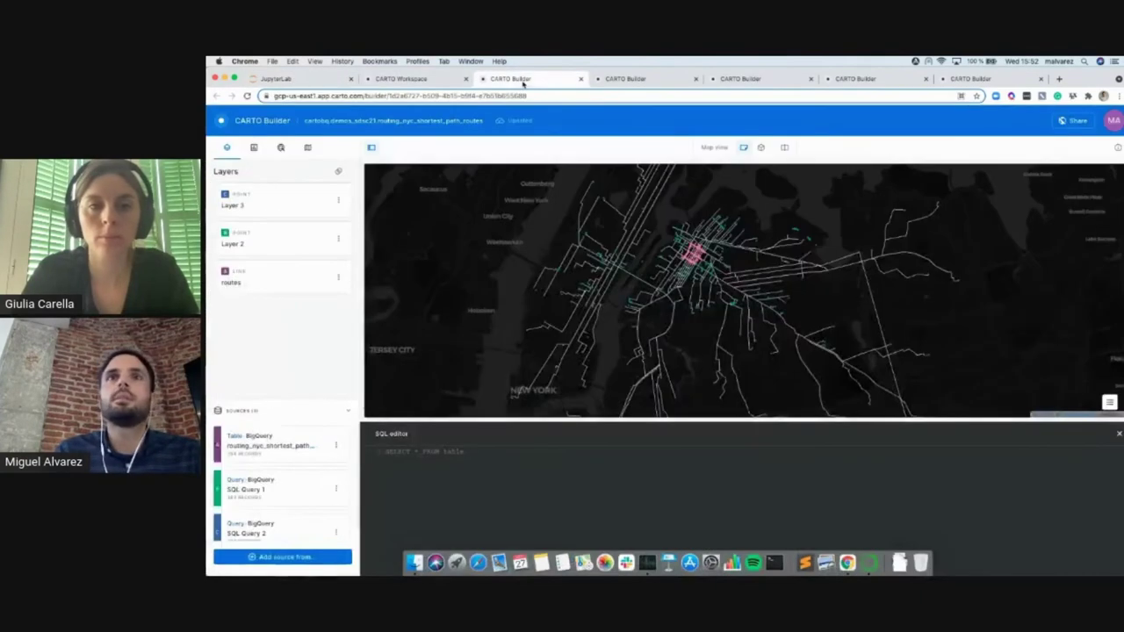
click(427, 452)
text(SELECT `carto-un`.h3.ST_BOUNDARY('882a100f35fffff') AS geom)
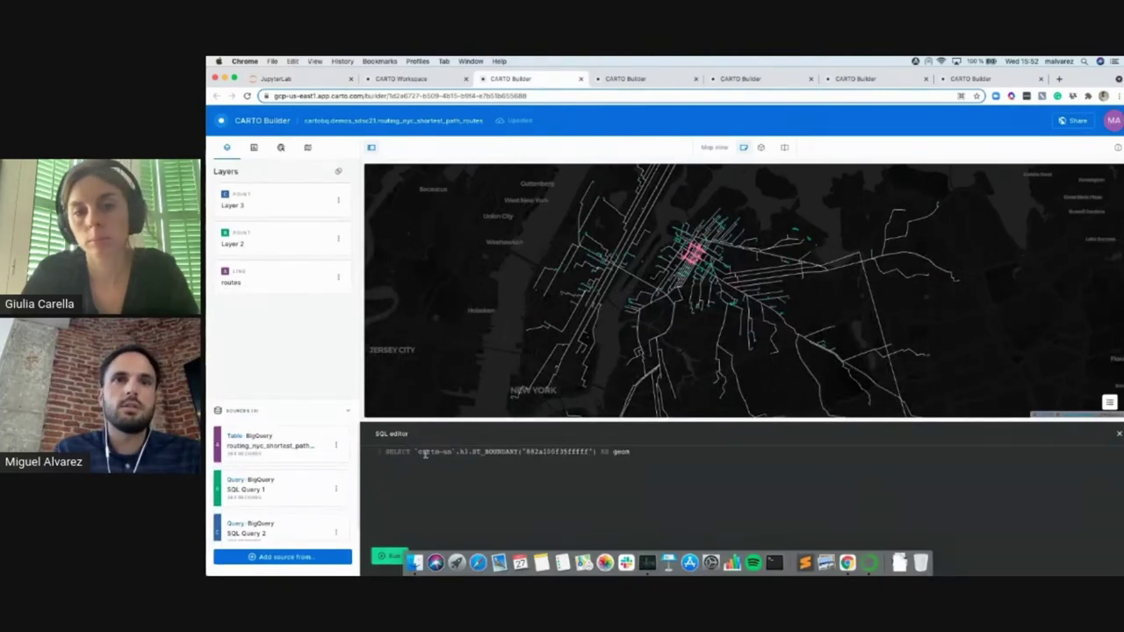
Step: Run the hexagon query and style Layer 4 with no fill and a deep pink-red outline of width 1
click(383, 556)
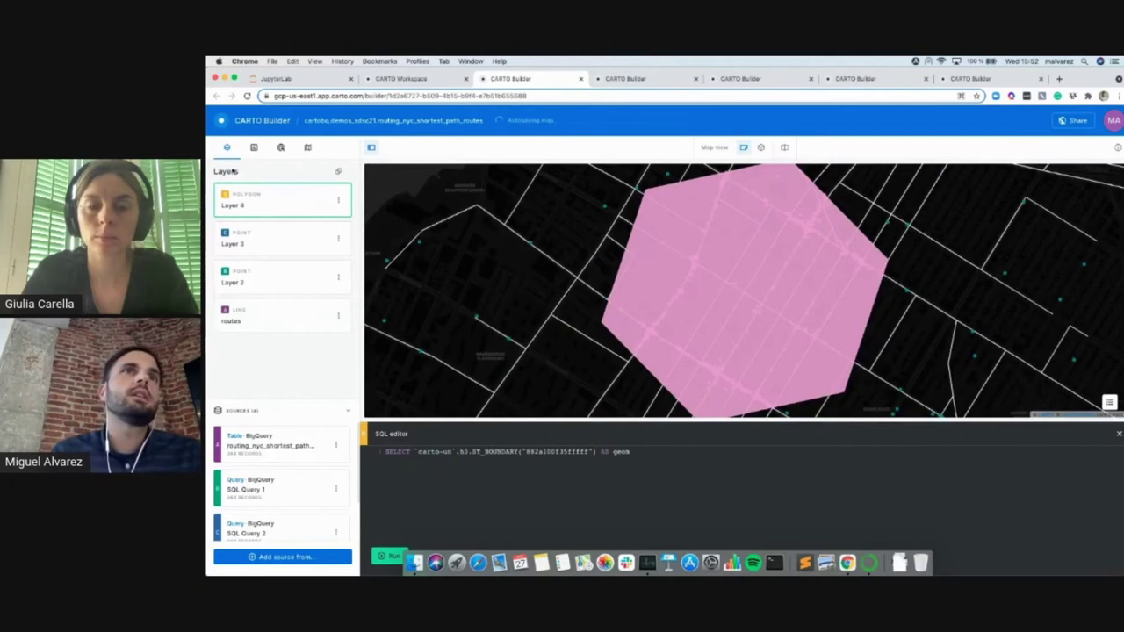
click(267, 205)
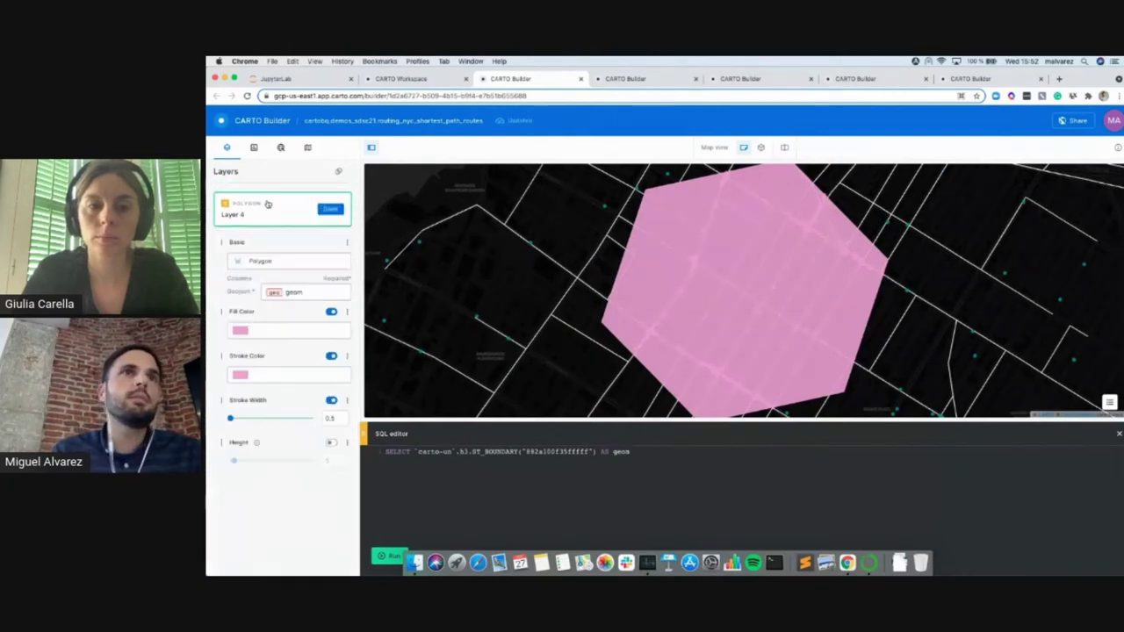
click(331, 313)
click(281, 376)
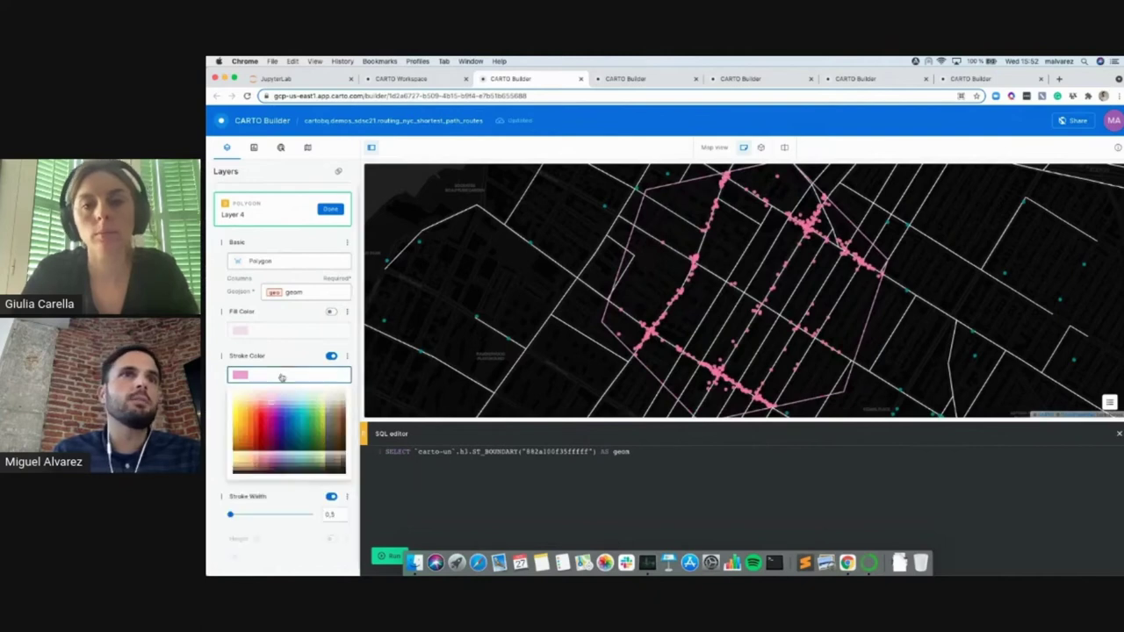
click(268, 422)
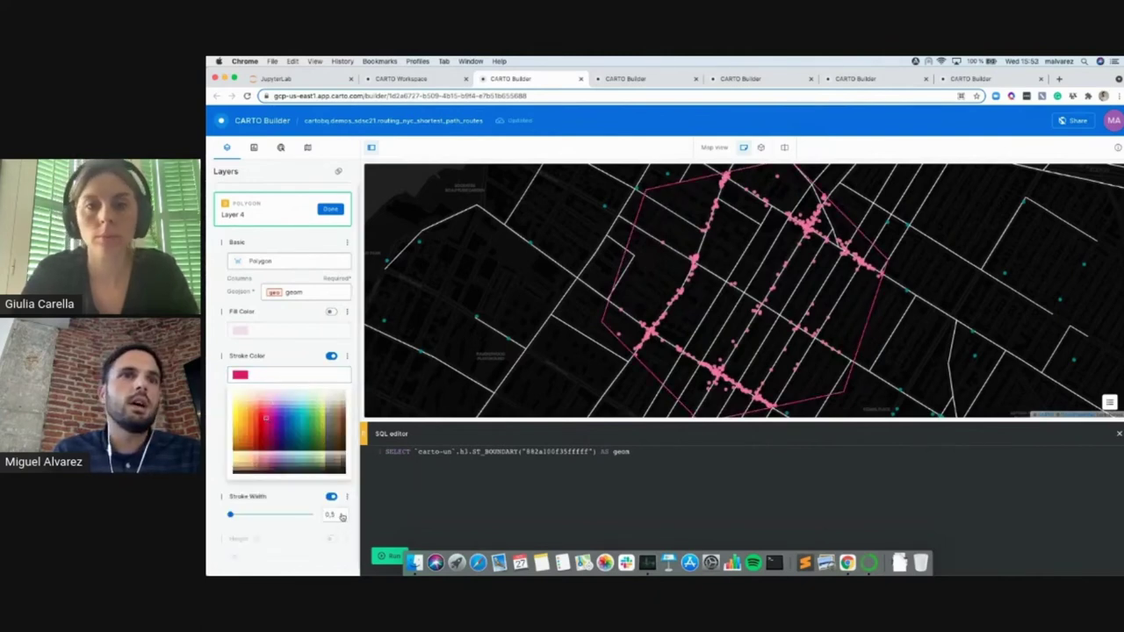
click(341, 517)
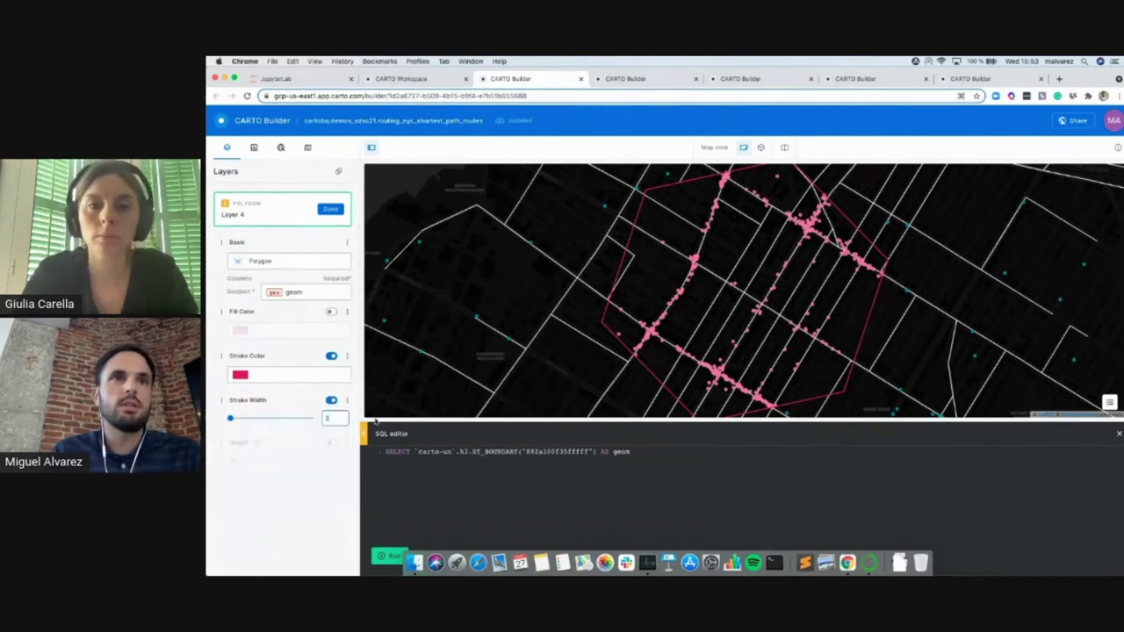
key(Return)
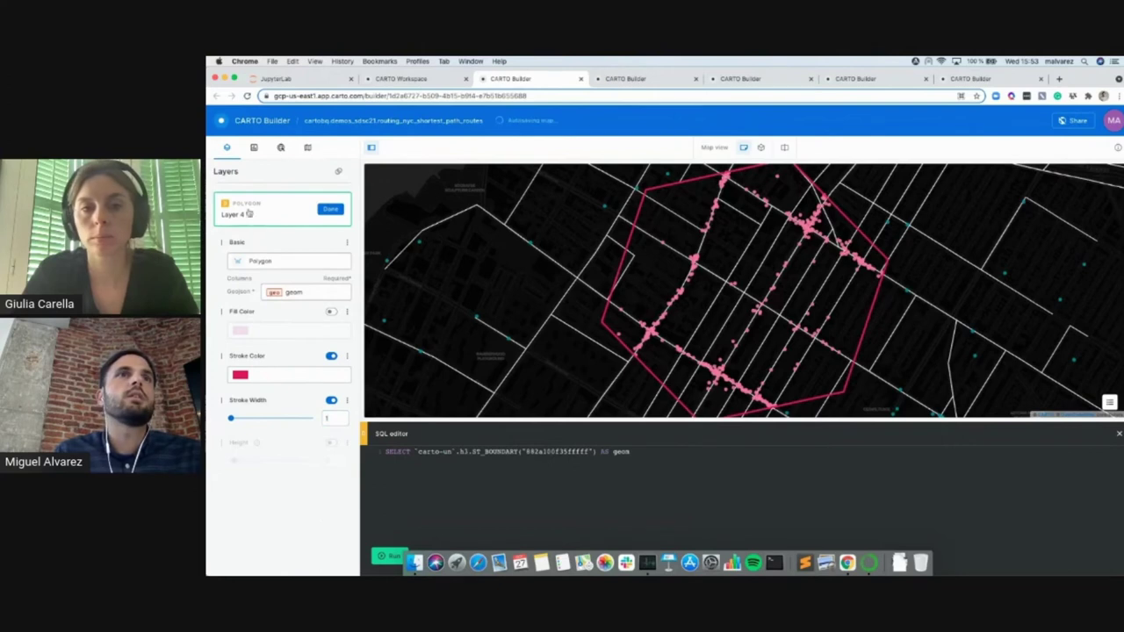
click(331, 210)
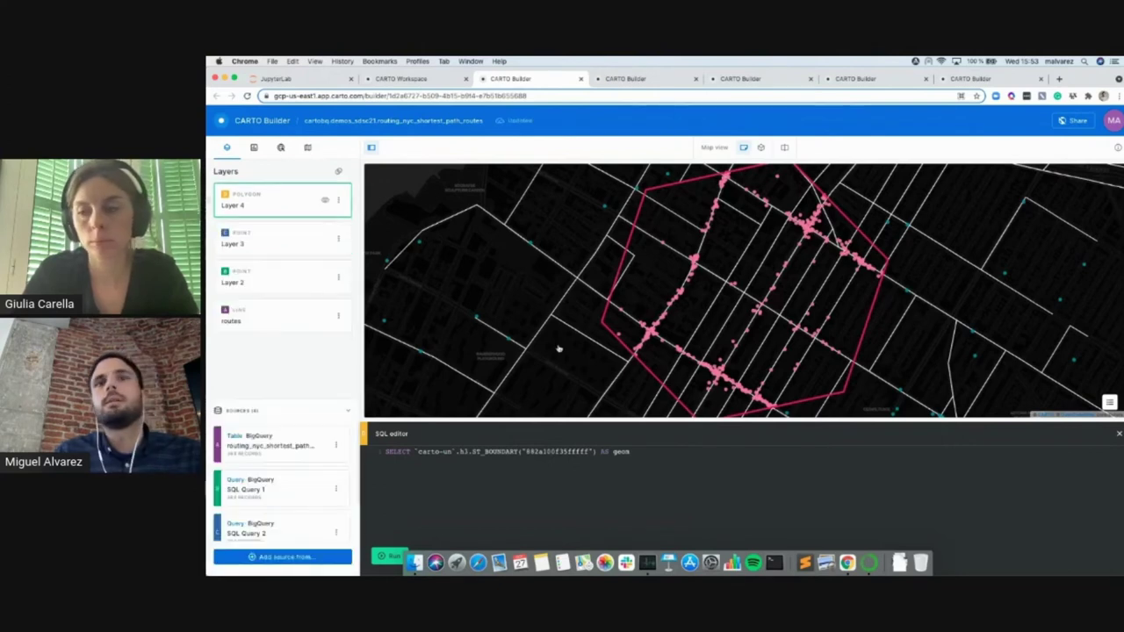
Step: Close the SQL editor, then zoom out and pan to frame the red hexagon among the citywide routes
click(1119, 436)
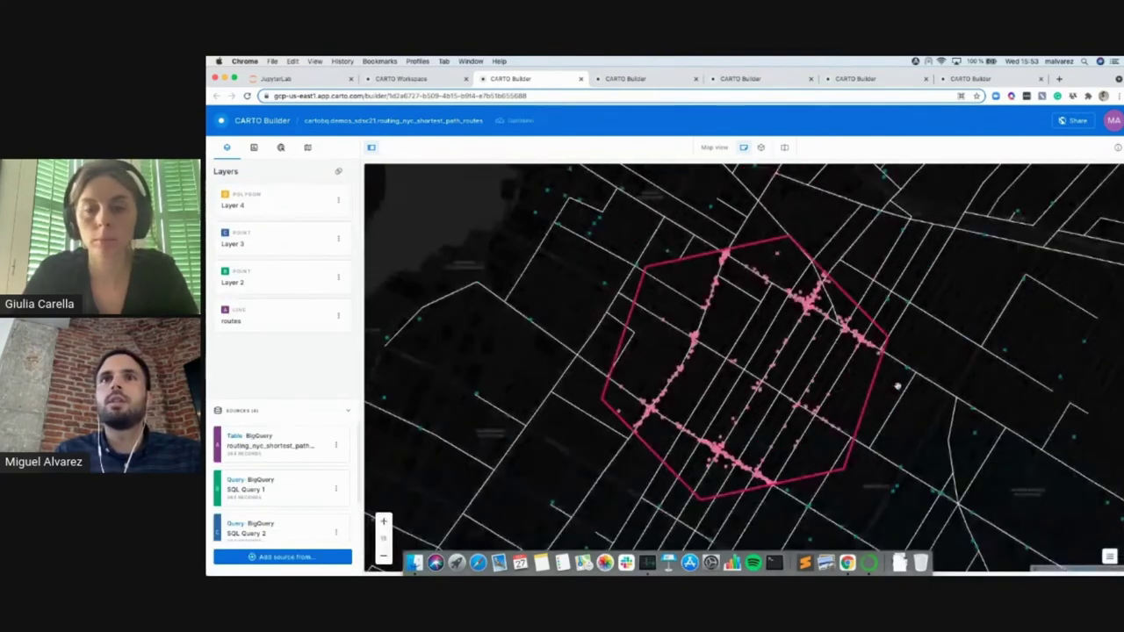
scroll(897, 387, down, 5)
scroll(897, 387, down, 4)
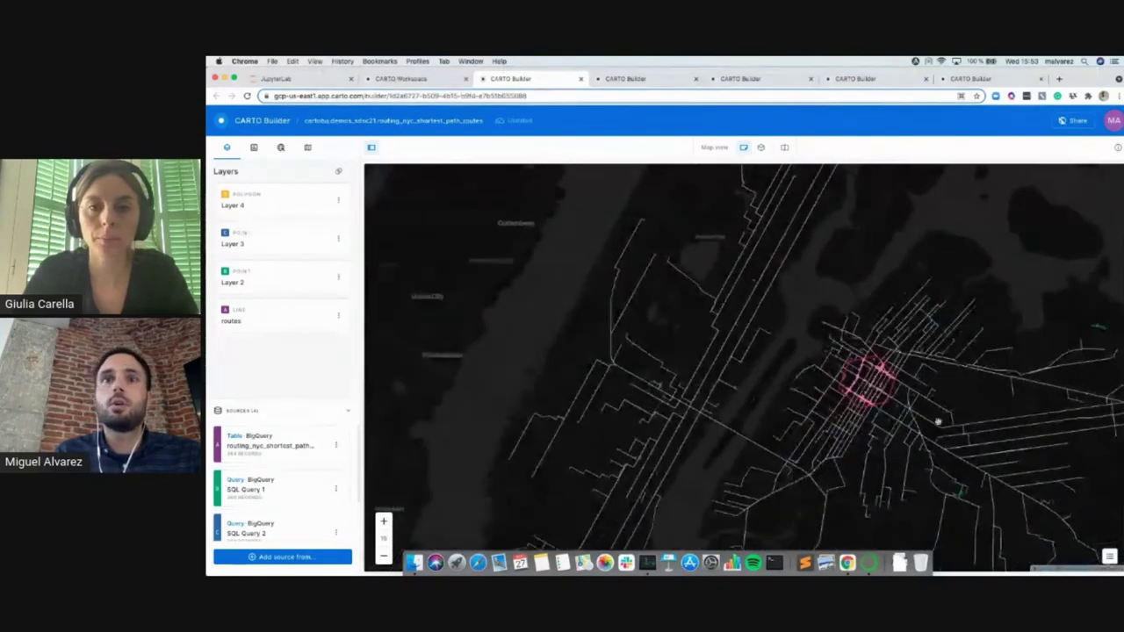
scroll(890, 406, down, 3)
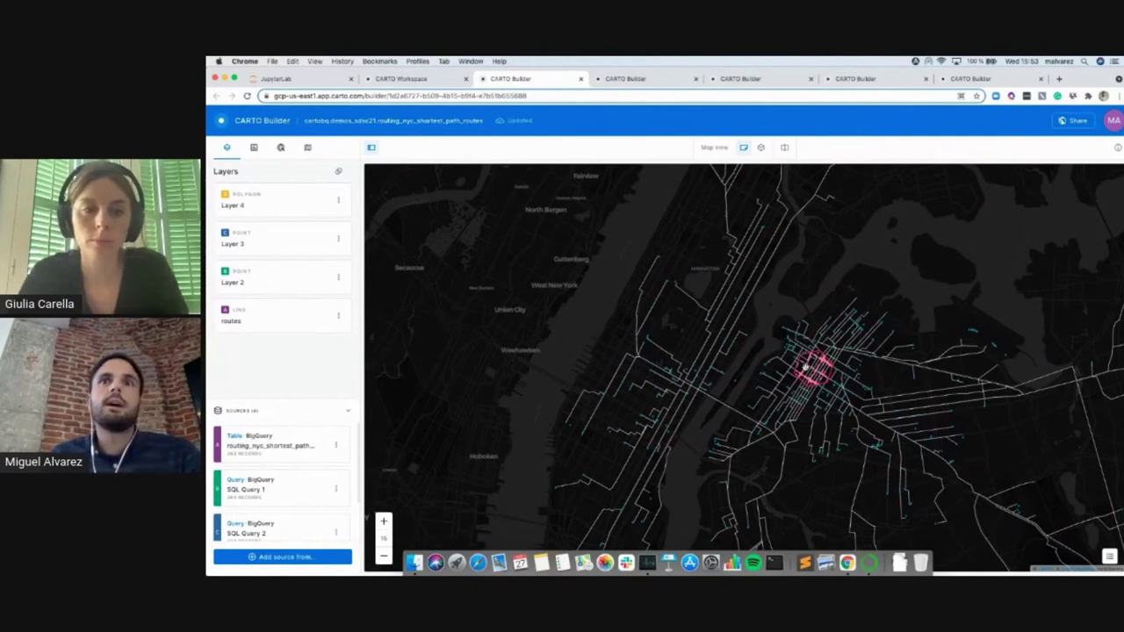
drag(878, 399, 793, 370)
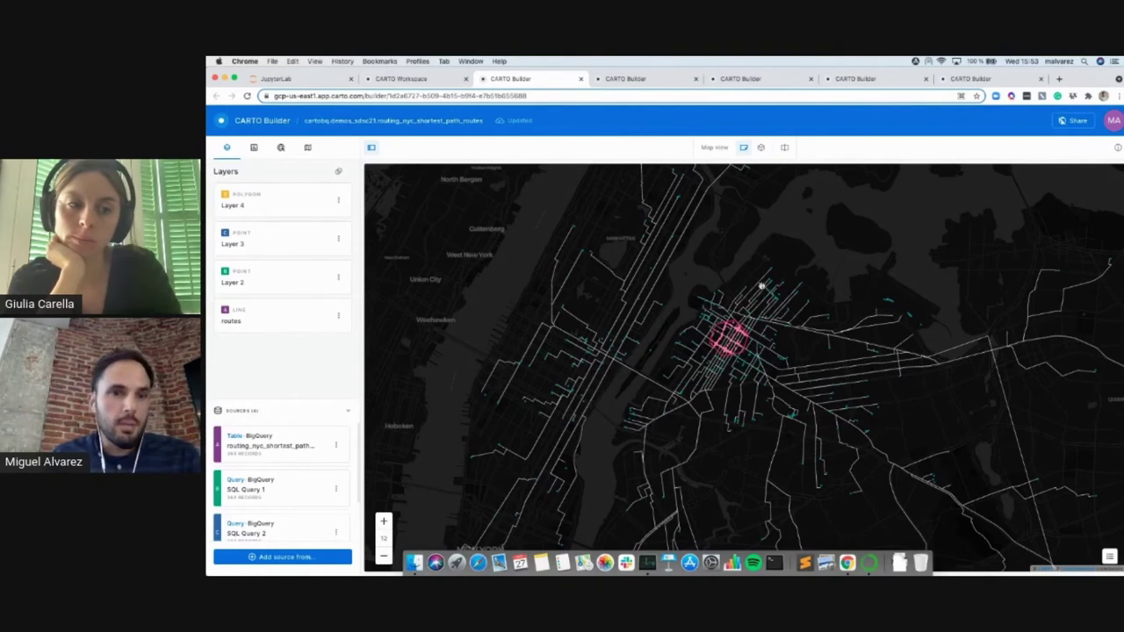
Step: In the notebook, highlight the pairwise segment-splitting function in the road-segment frequency query
click(295, 80)
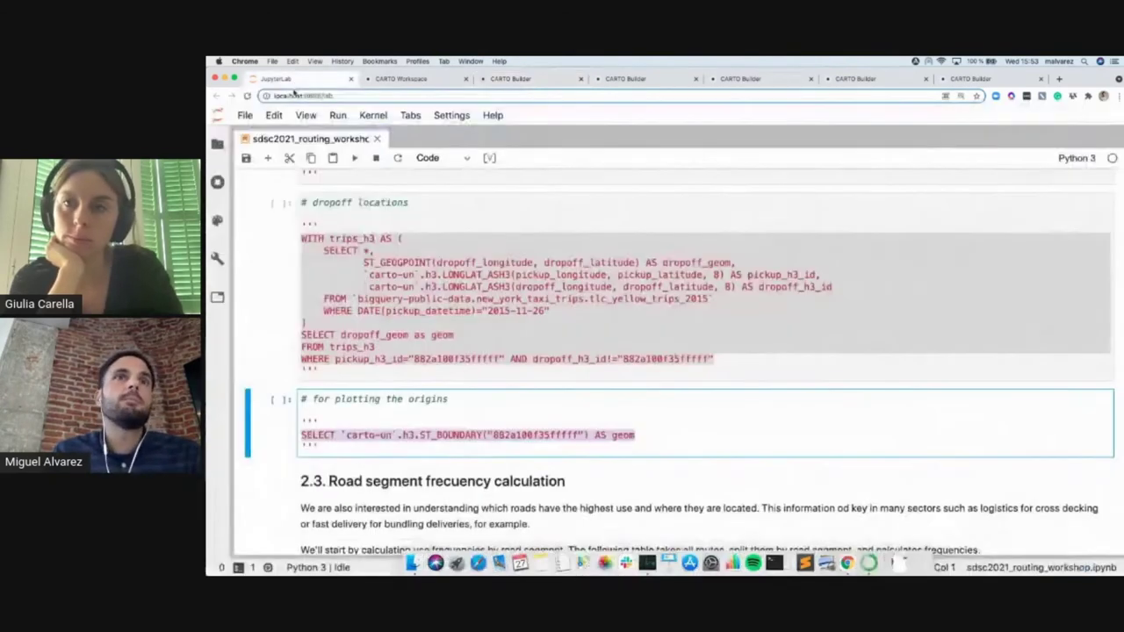
scroll(291, 311, down, 5)
scroll(292, 311, down, 6)
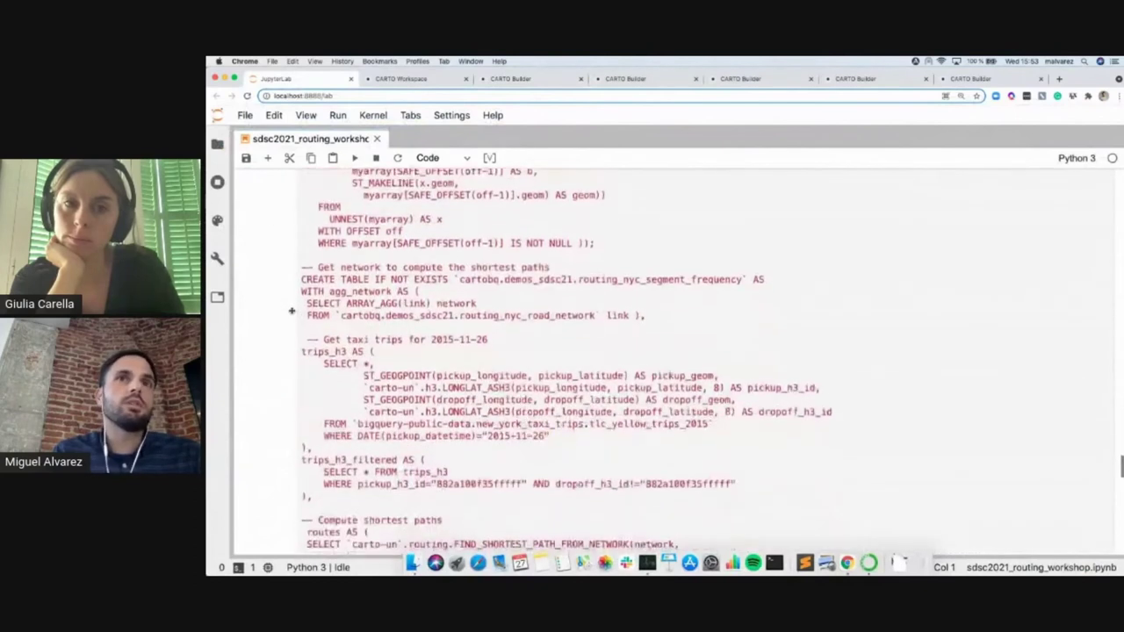
scroll(291, 311, down, 3)
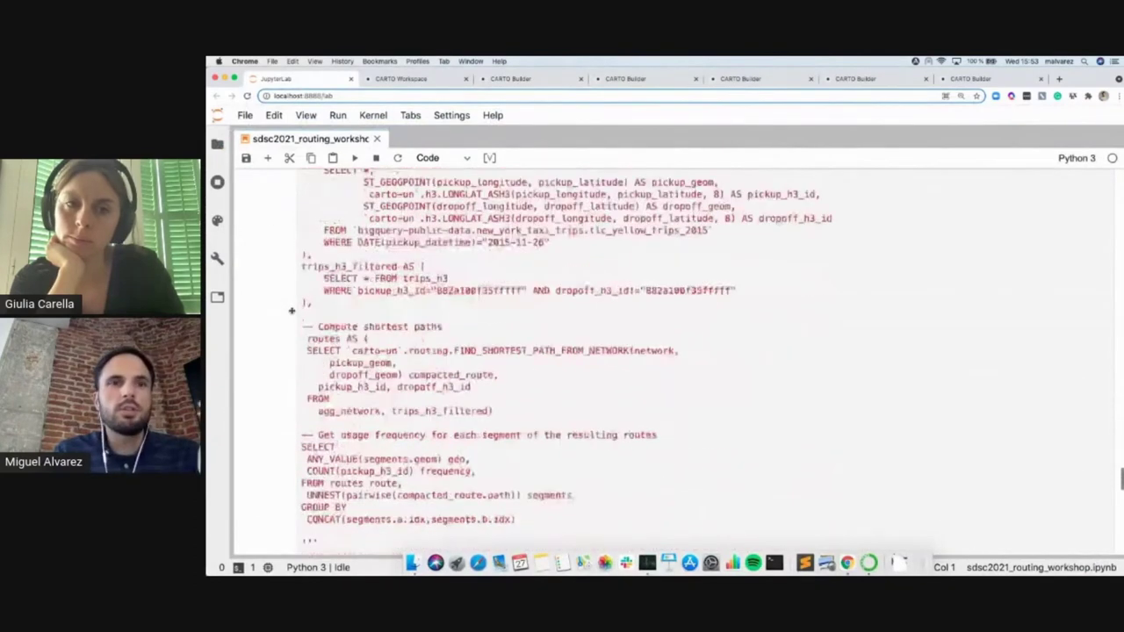
scroll(292, 311, up, 4)
scroll(292, 311, up, 5)
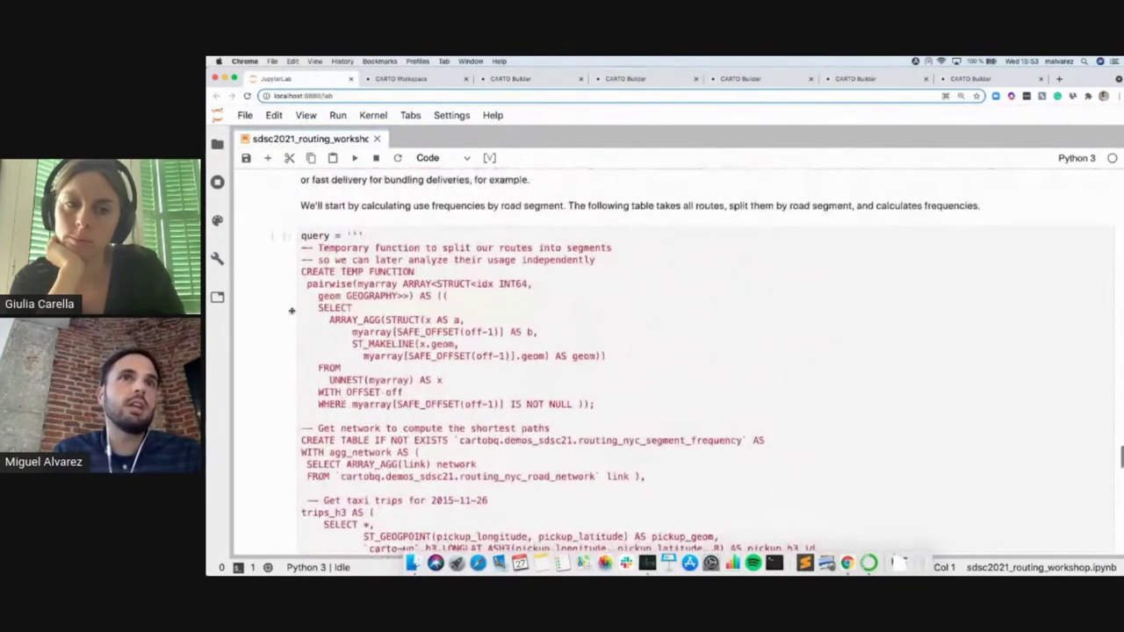
click(319, 272)
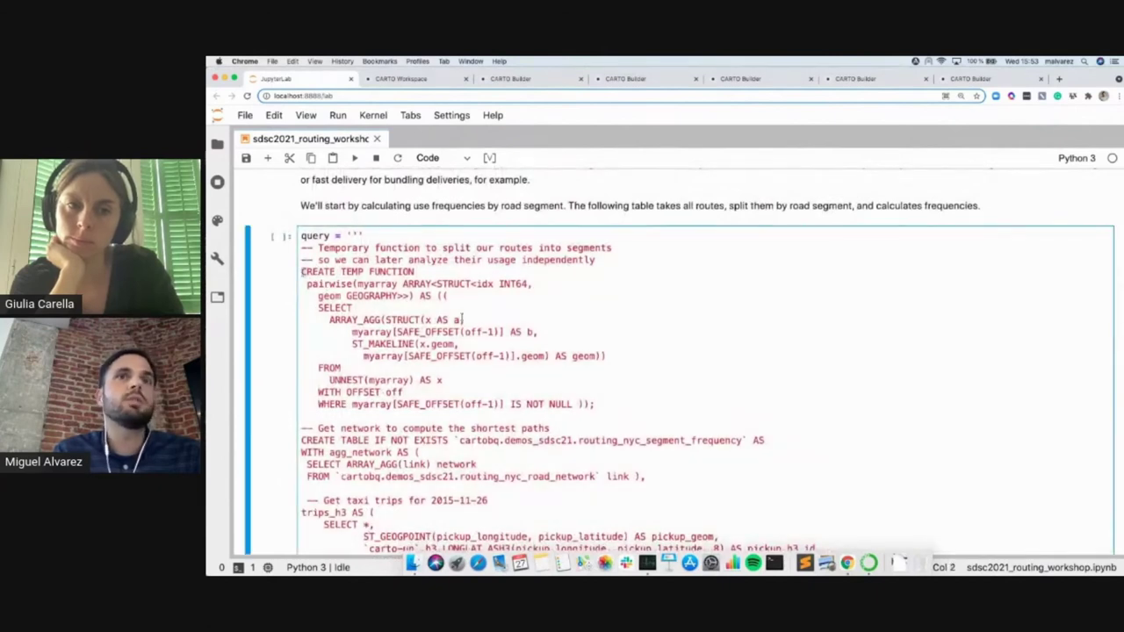
drag(301, 272, 600, 404)
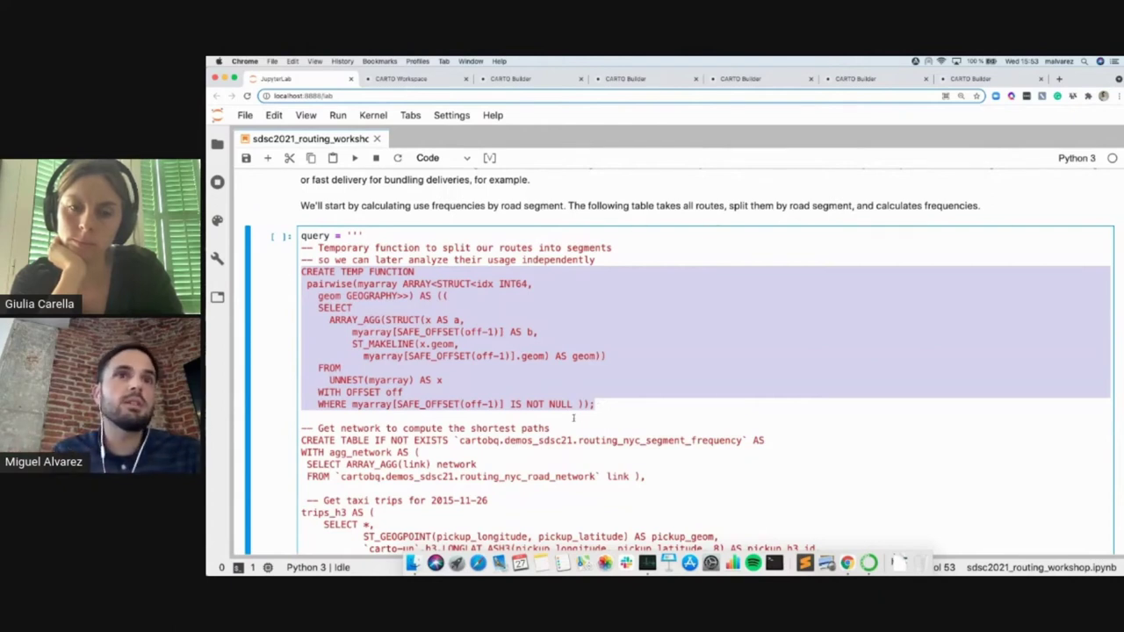
Step: Highlight the network, trips and shortest-path parts of the query
scroll(574, 419, down, 5)
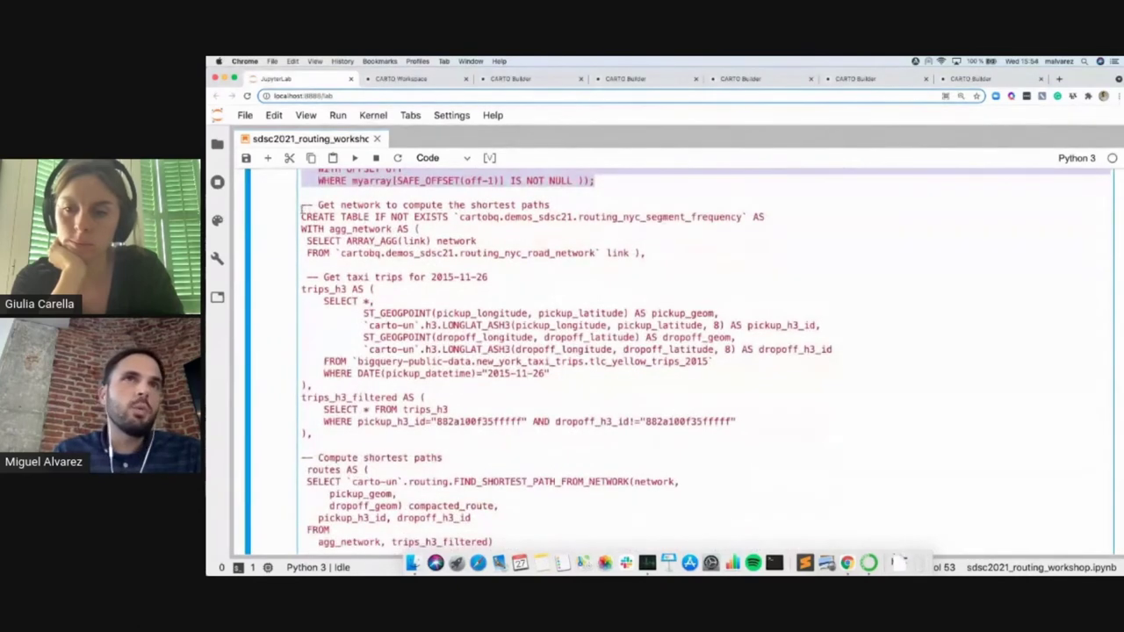
drag(301, 209, 540, 499)
scroll(536, 496, down, 2)
scroll(541, 499, down, 1)
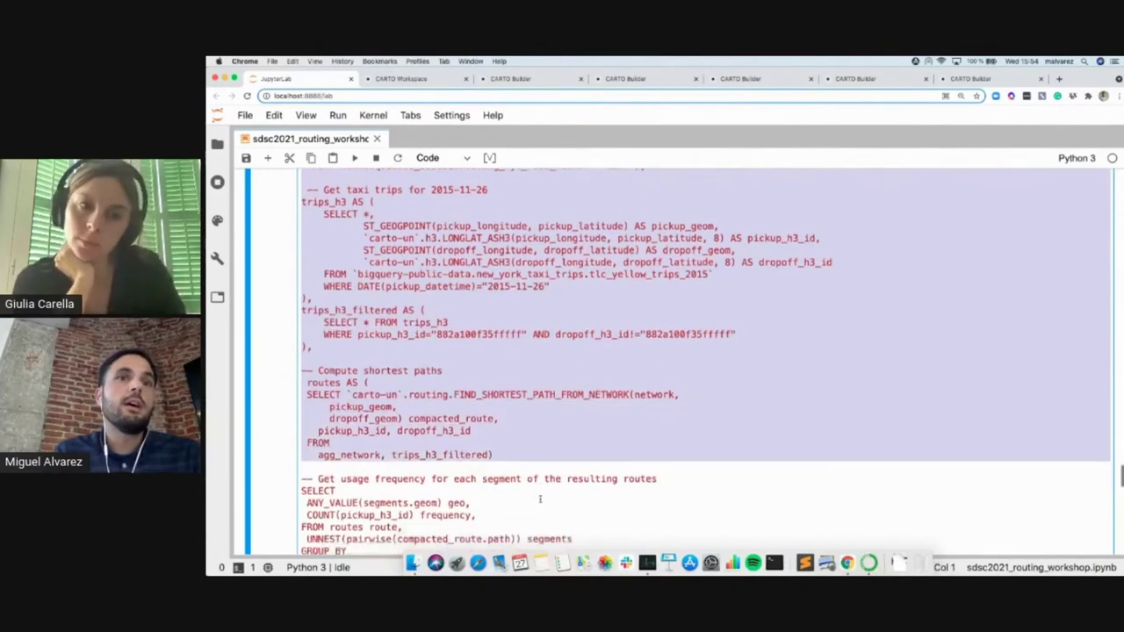
scroll(541, 499, down, 4)
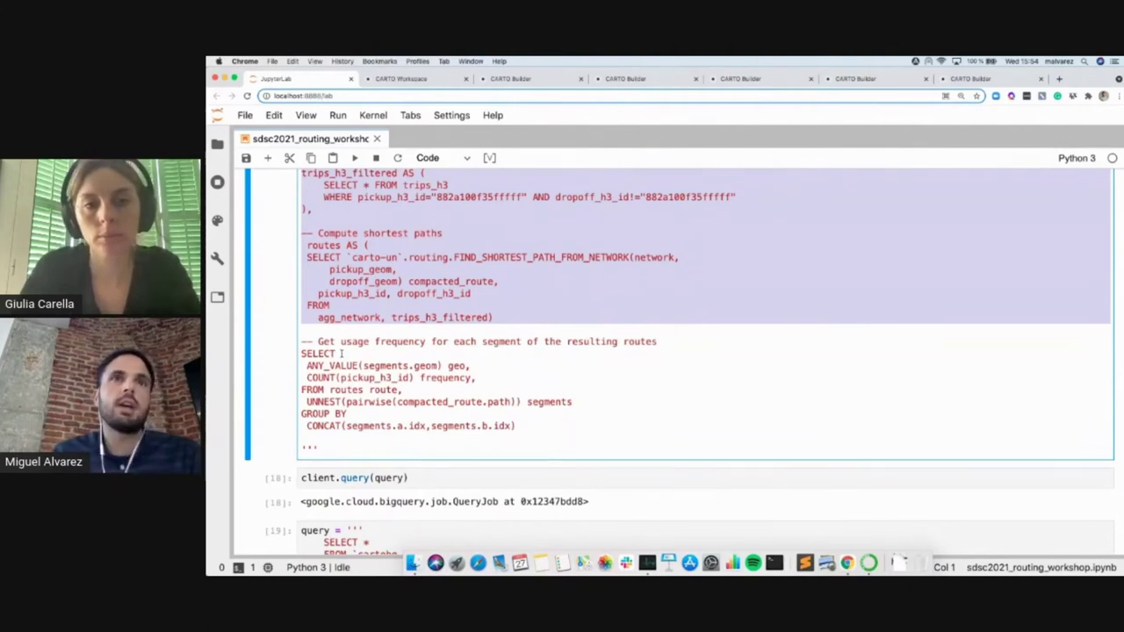
Step: Scroll through the frequency table and summary stats (3716 segments, mean 3.91, max 96) to section 2.4
click(271, 388)
scroll(271, 388, down, 5)
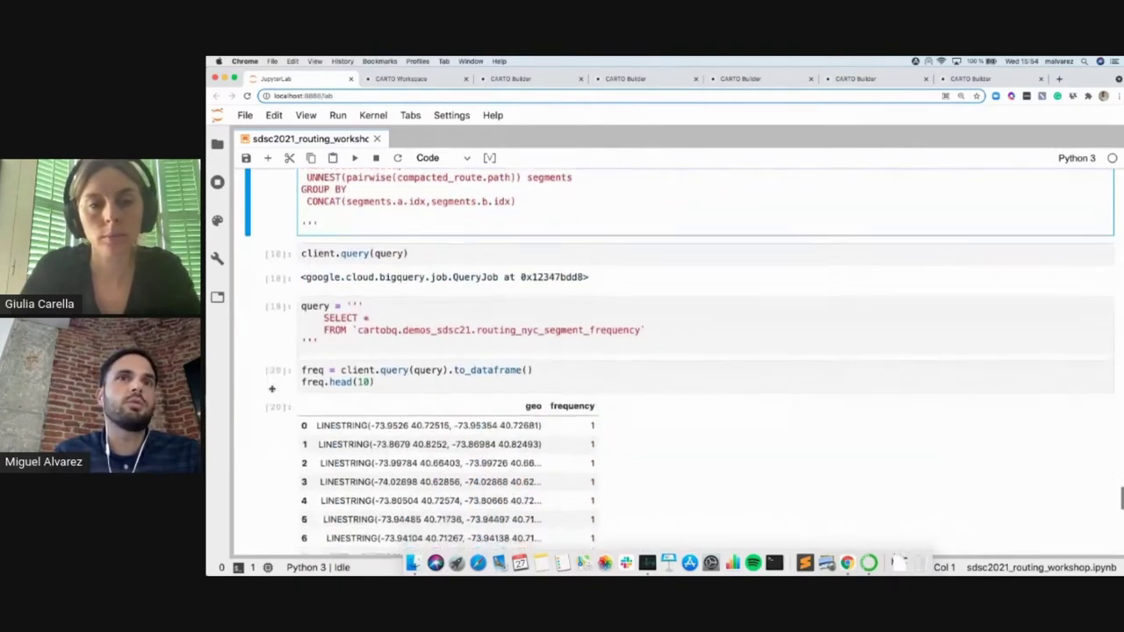
scroll(271, 389, down, 3)
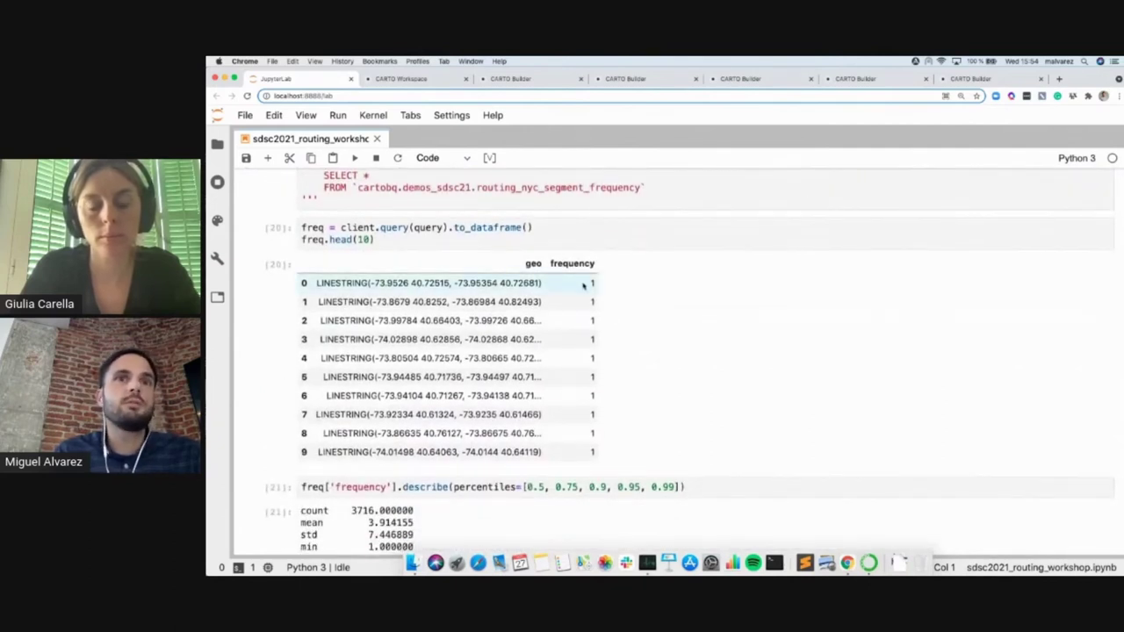
scroll(583, 283, down, 5)
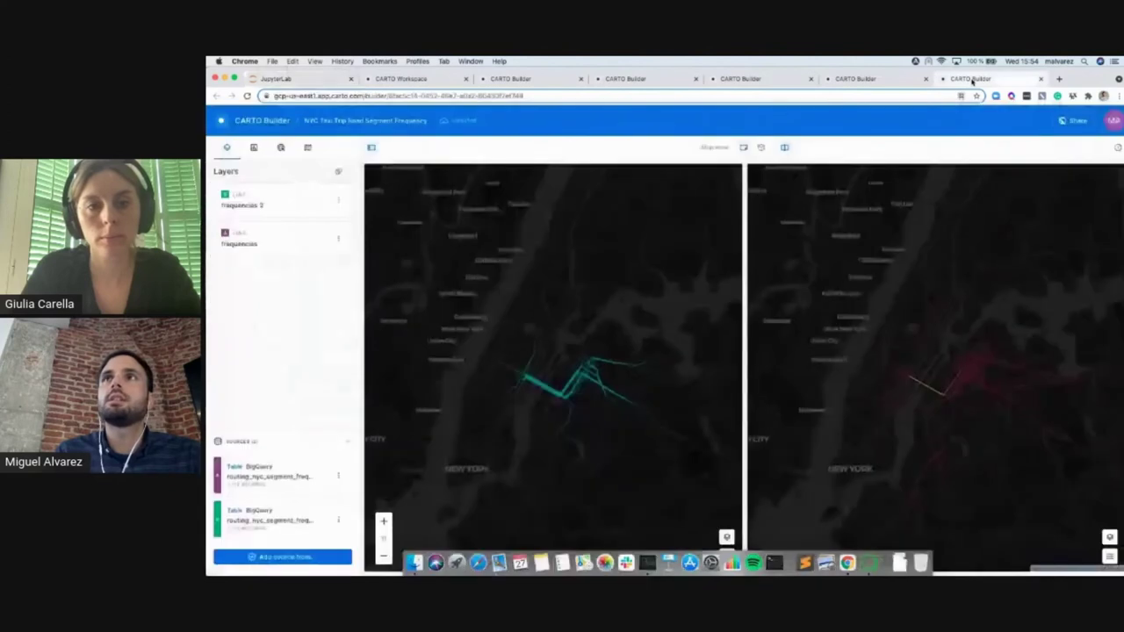
Step: Set the frequencies layer's stroke width to scale linearly with the frequency column, then return to the notebook
click(970, 79)
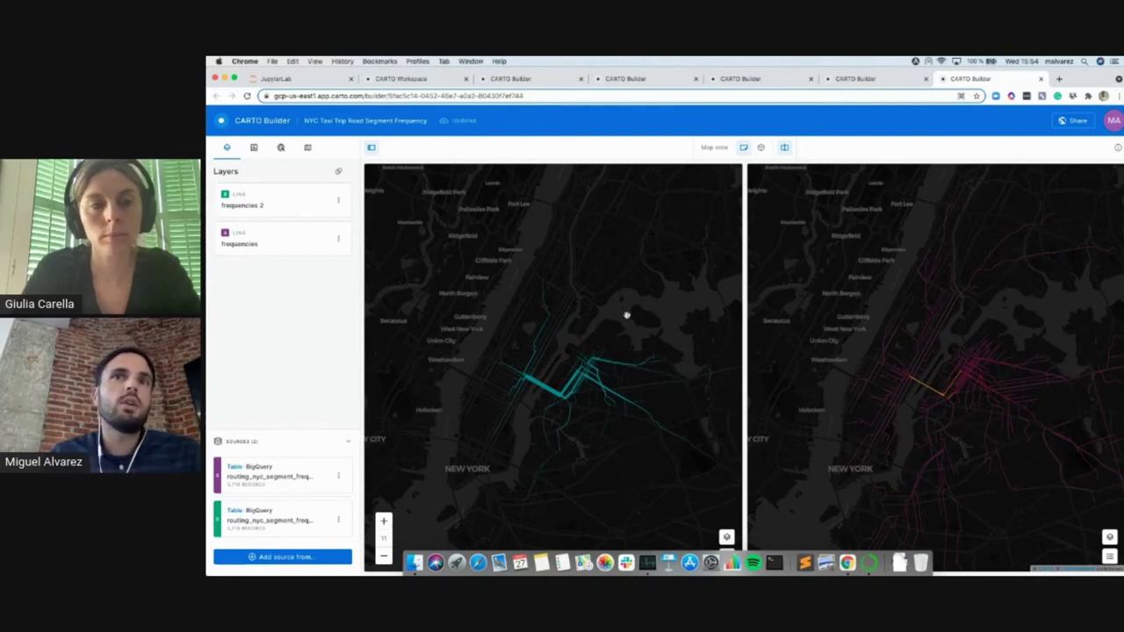
mouse_move(562, 407)
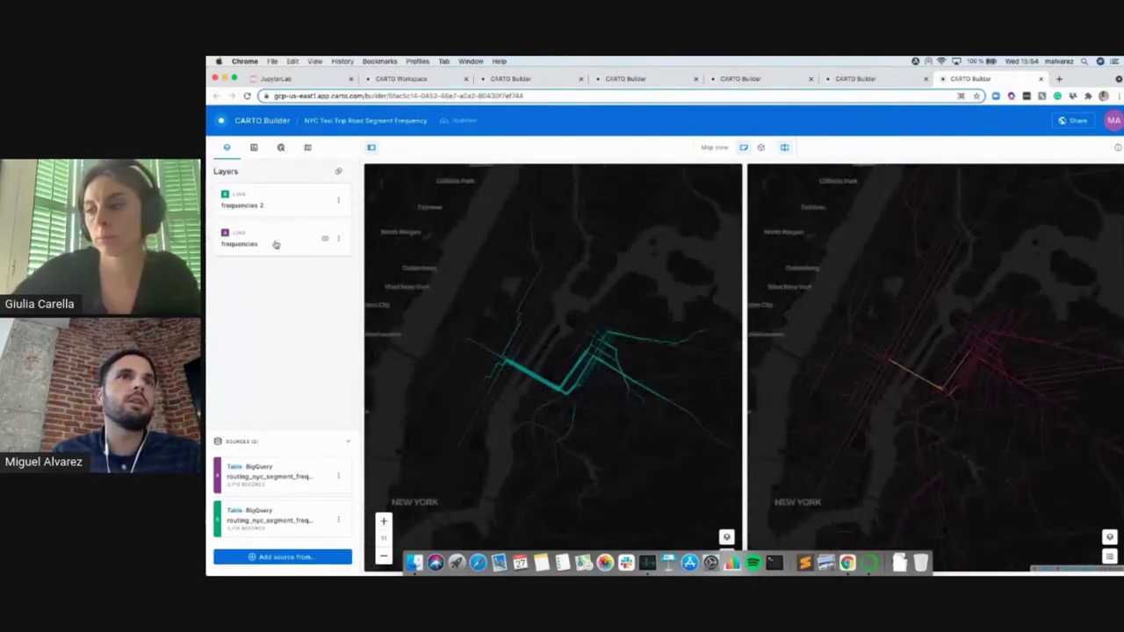
click(275, 244)
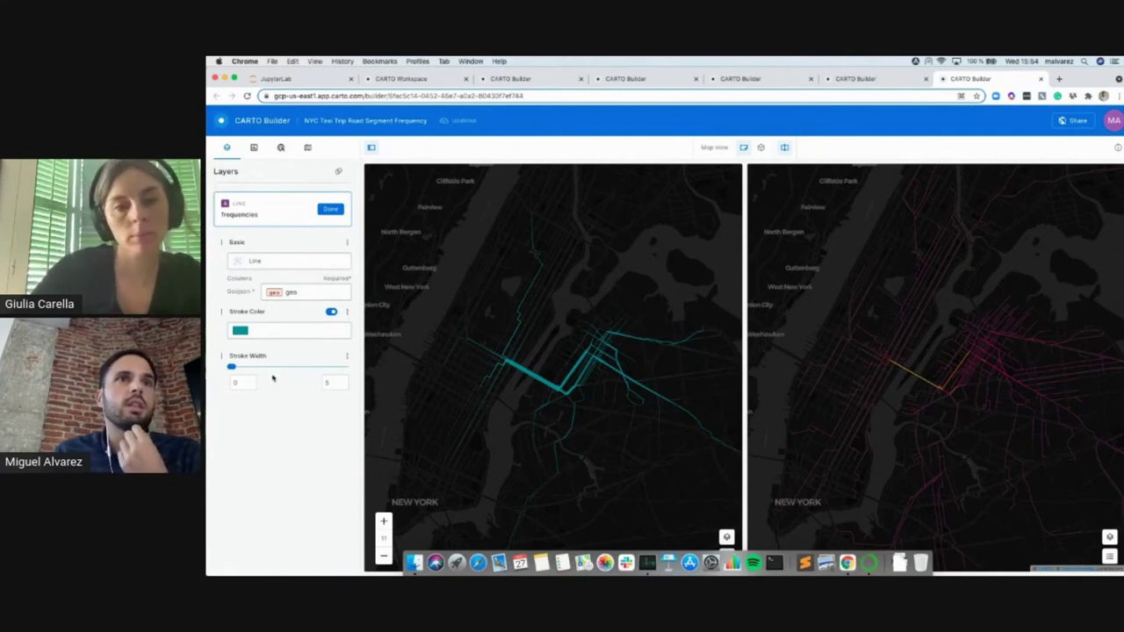
click(346, 355)
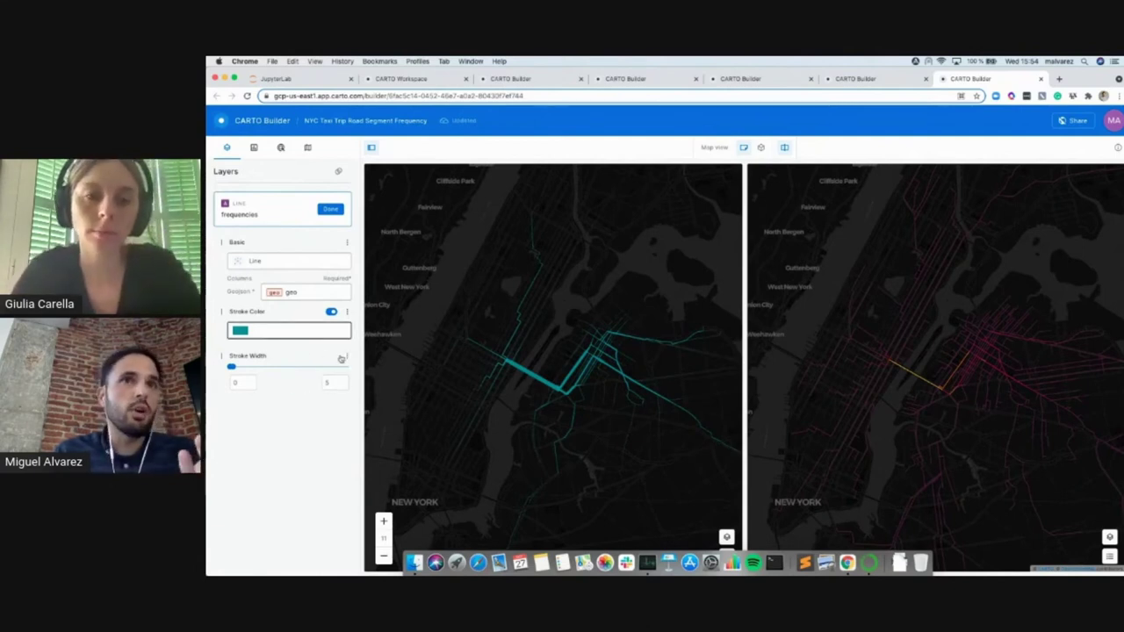
click(312, 334)
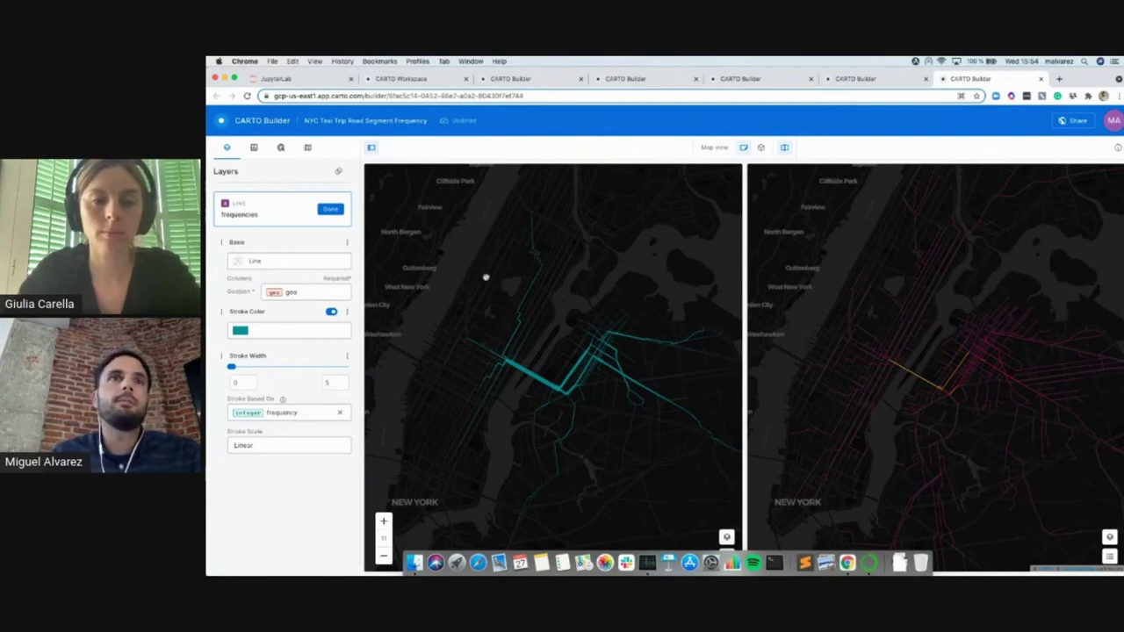
click(329, 211)
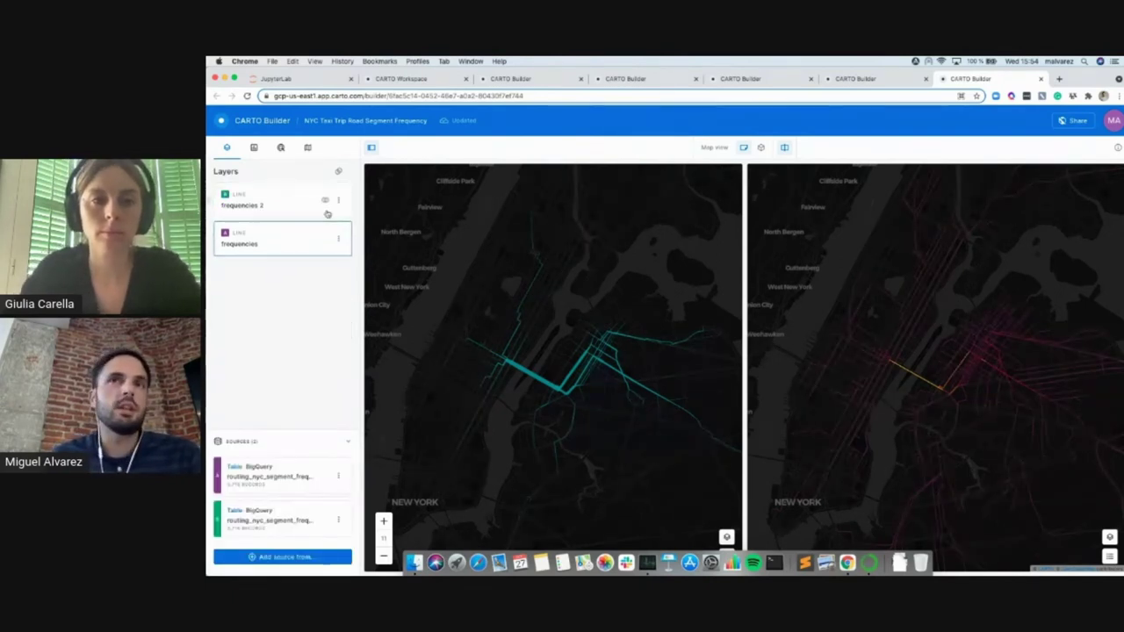
click(309, 81)
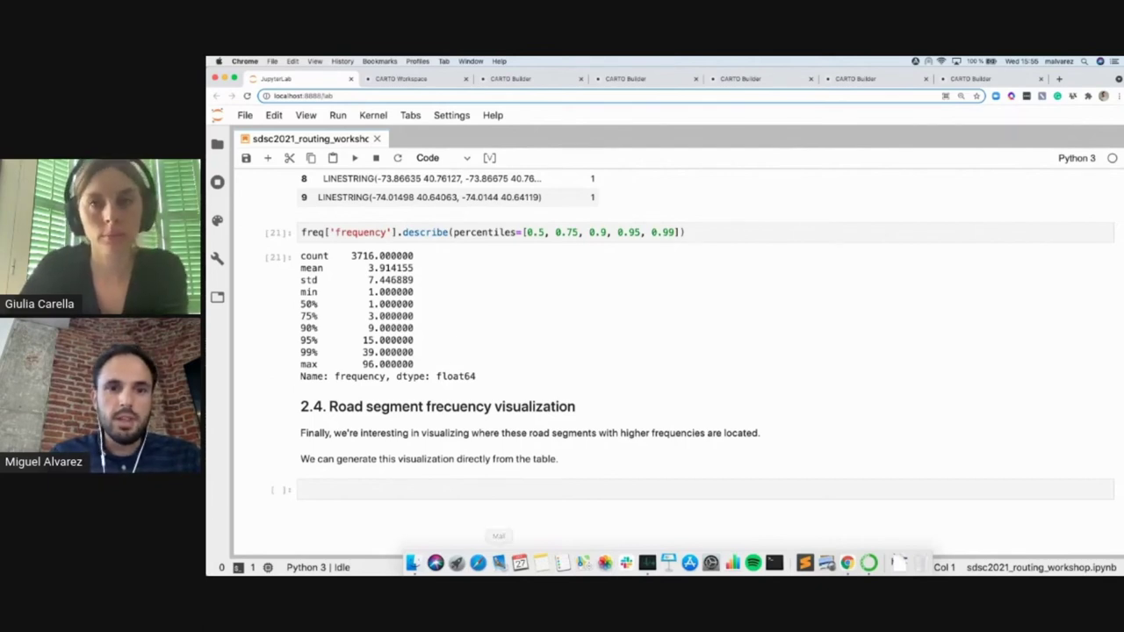
Step: Bring another desktop application to the front from the Dock
click(499, 562)
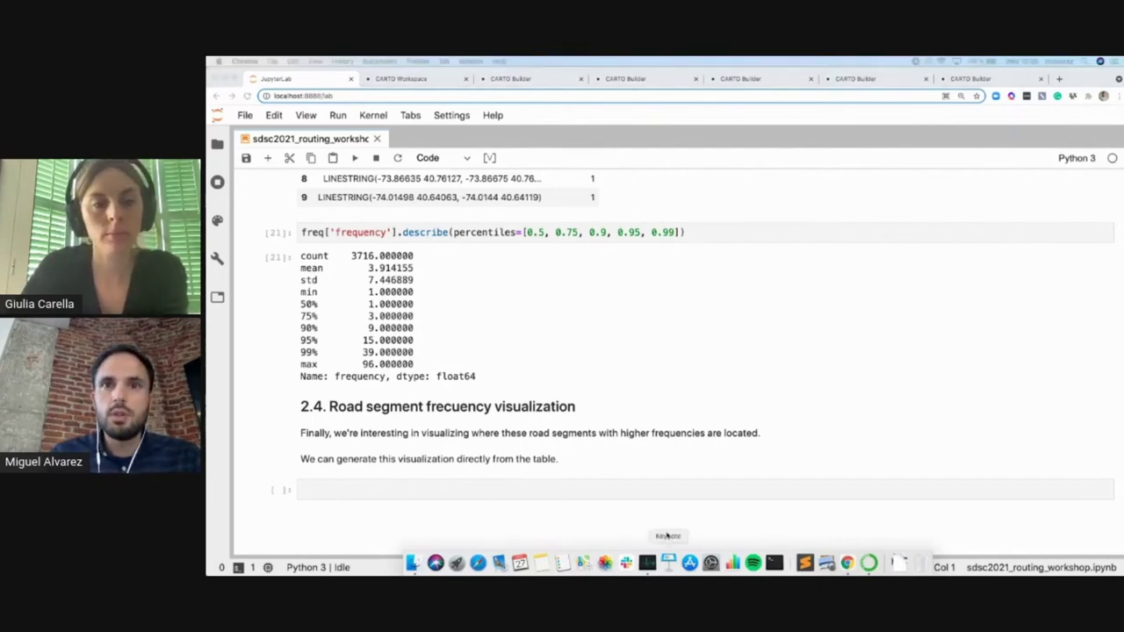
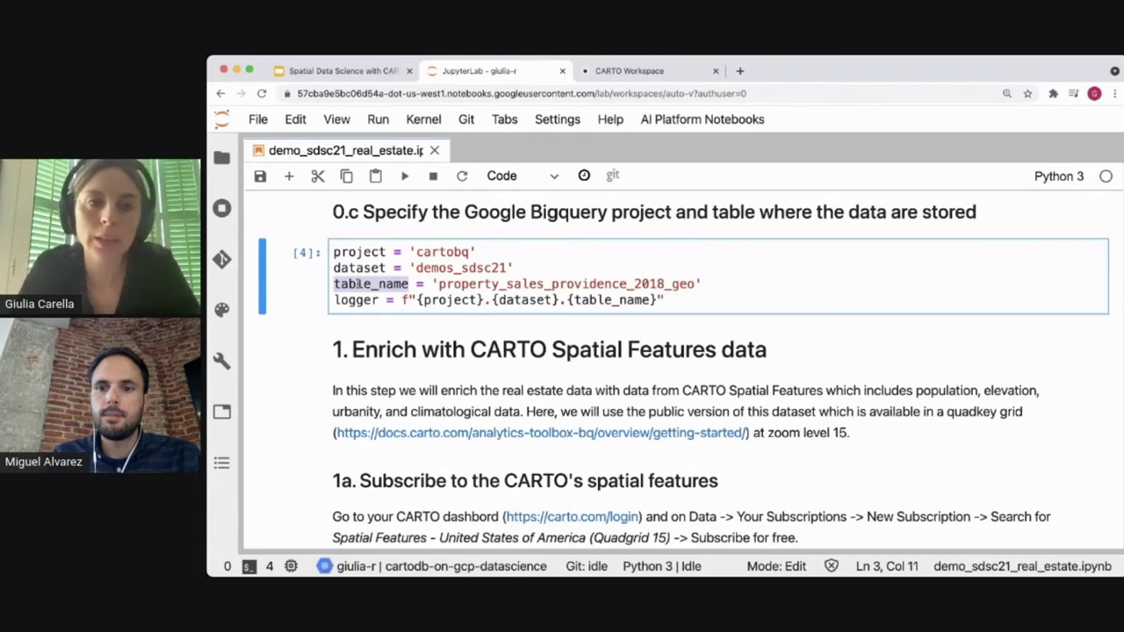
Step: Scroll from the table_name configuration line down to the 1b catalog query and its subscription output
click(356, 283)
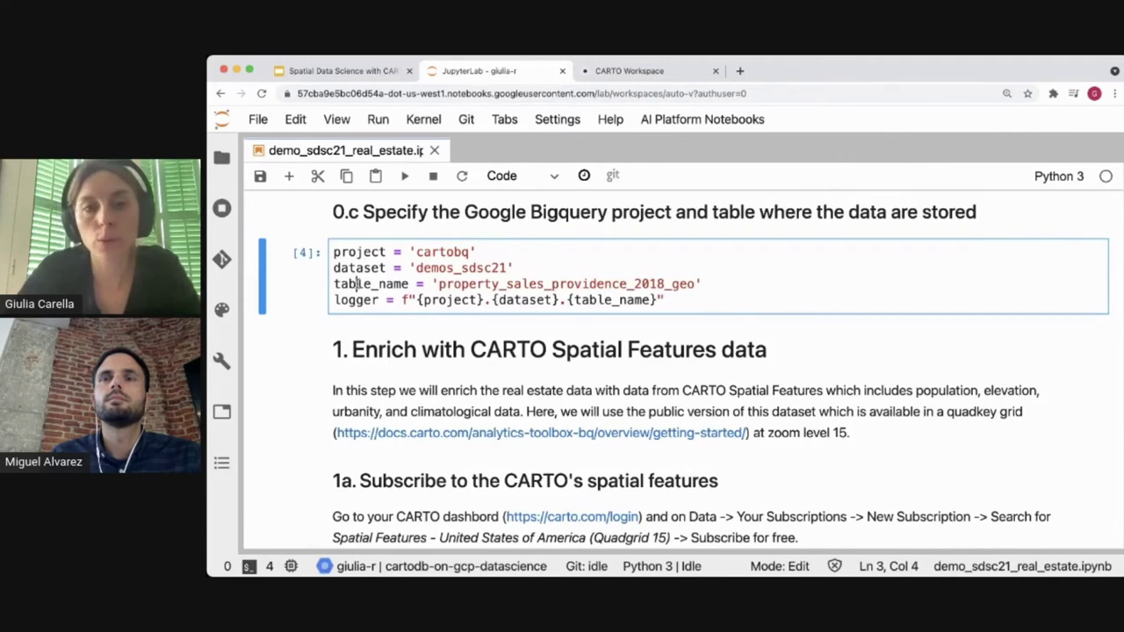
scroll(357, 284, down, 2)
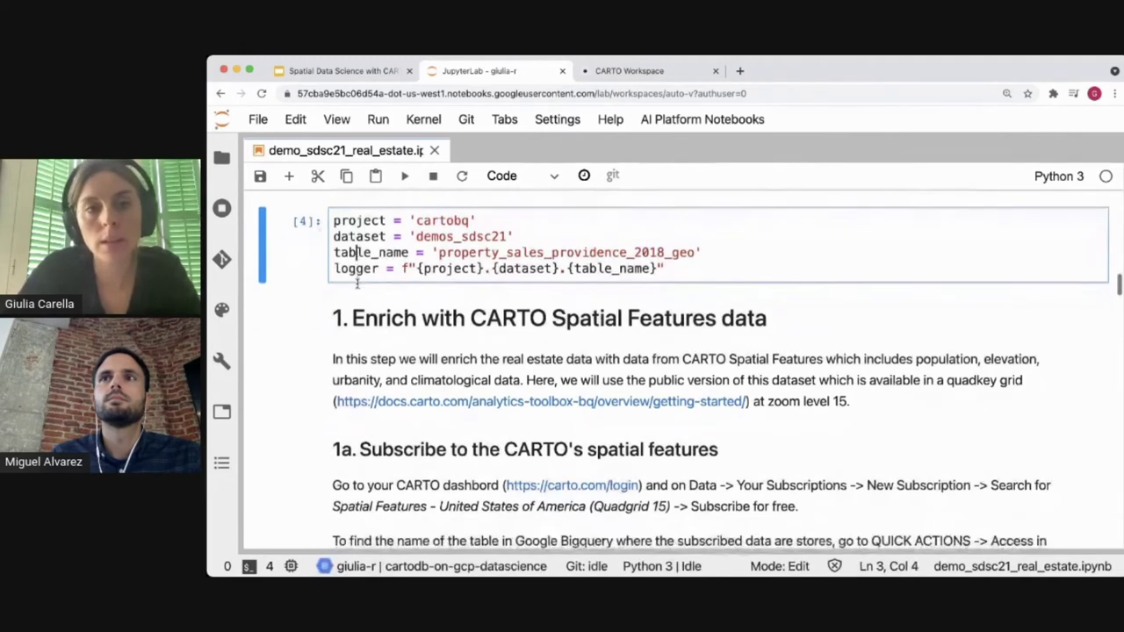
scroll(358, 290, down, 9)
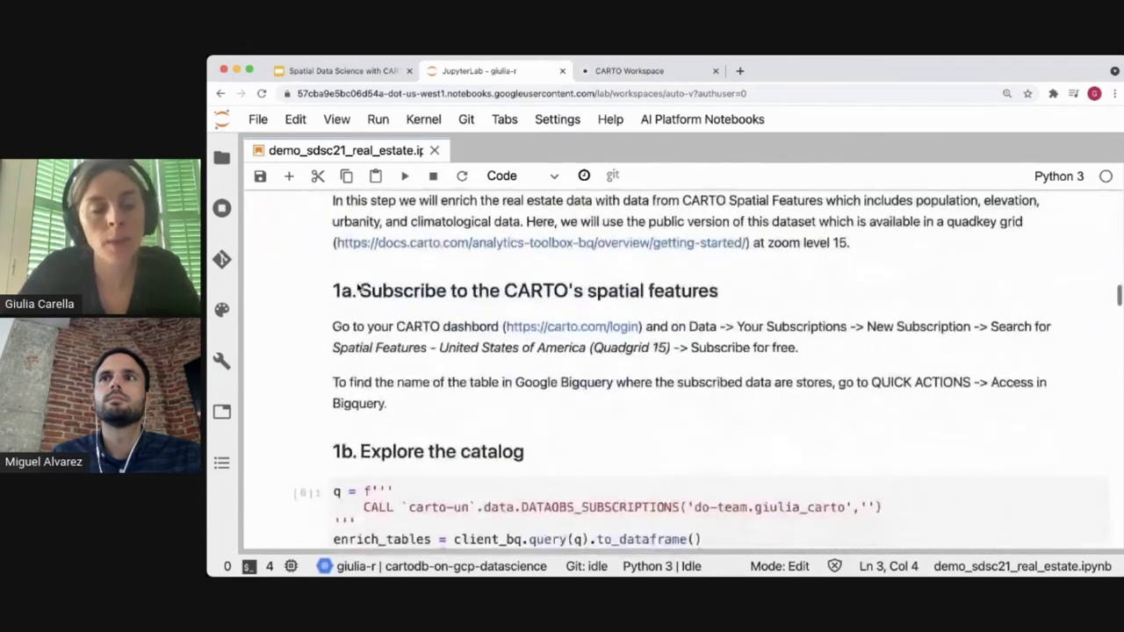
scroll(357, 283, down, 4)
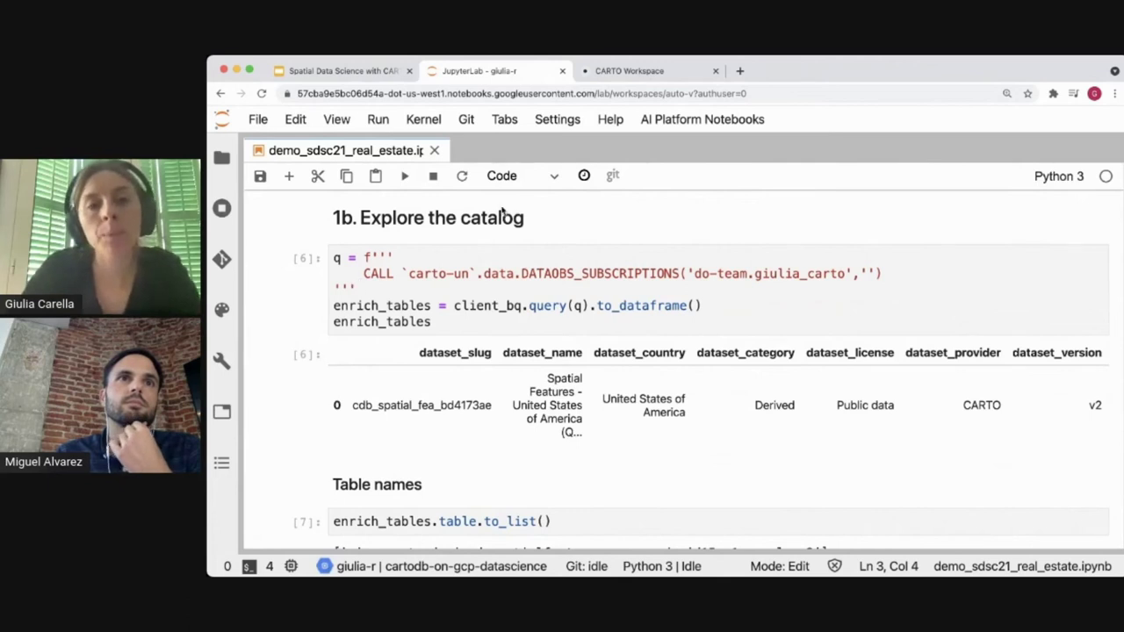
Step: Highlight the DATAOBS_SUBSCRIPTIONS procedure name, project and dataset name in the catalog query
double_click(527, 273)
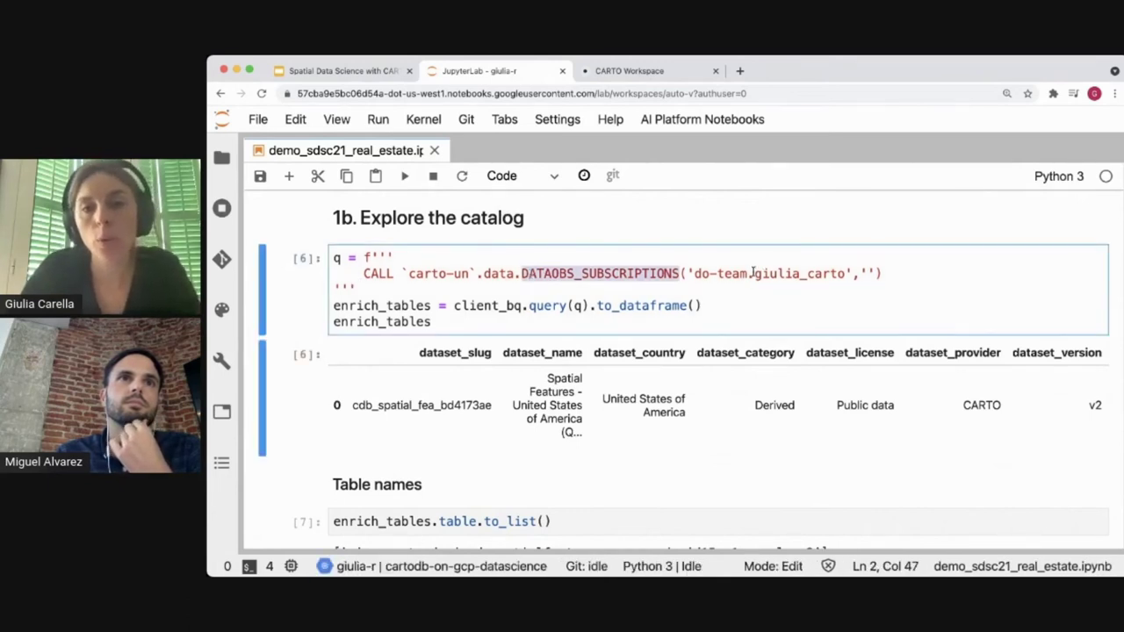
drag(748, 273, 696, 273)
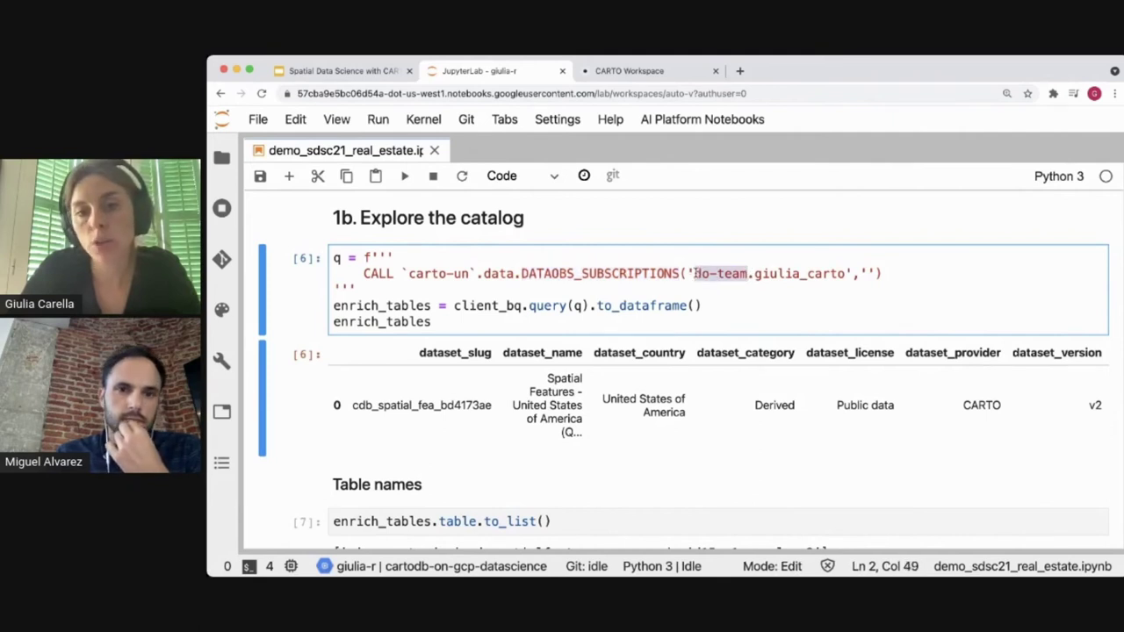
double_click(789, 273)
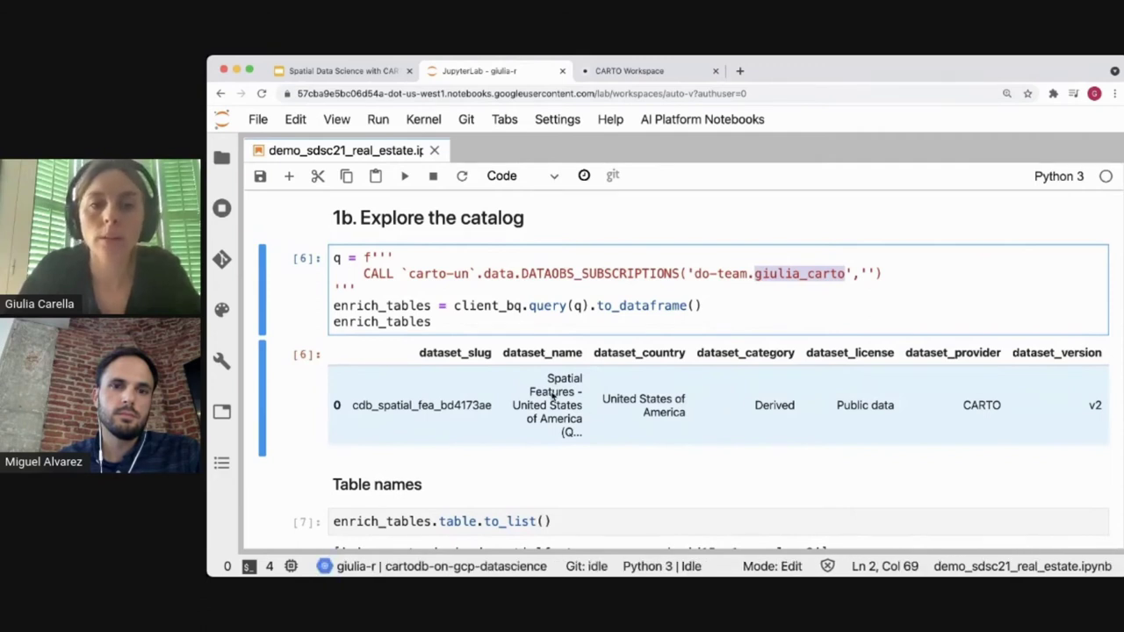
Step: Scroll the output right to the geo type, quadgrid table and geography columns, then down to Table names
scroll(654, 402, right, 2)
scroll(653, 402, right, 10)
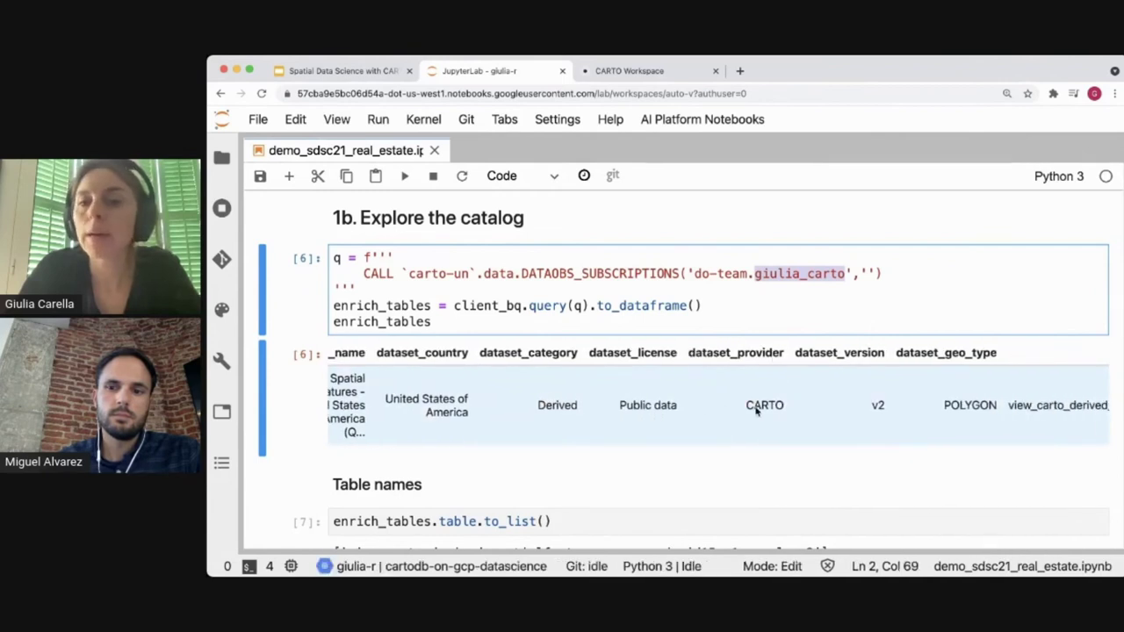
scroll(757, 410, right, 15)
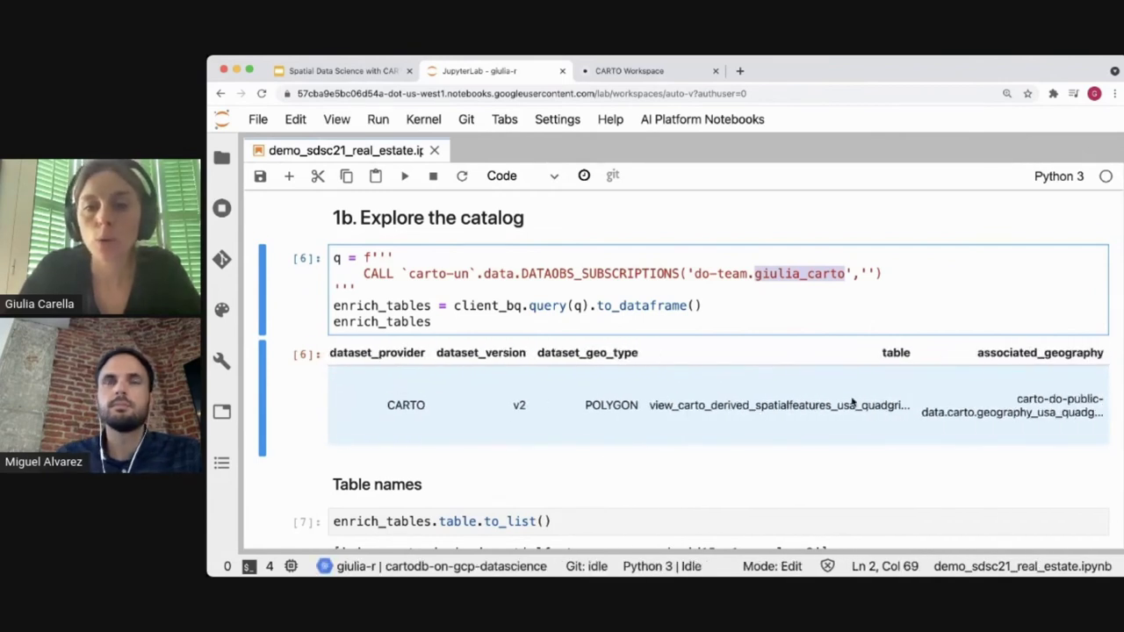
scroll(852, 401, down, 5)
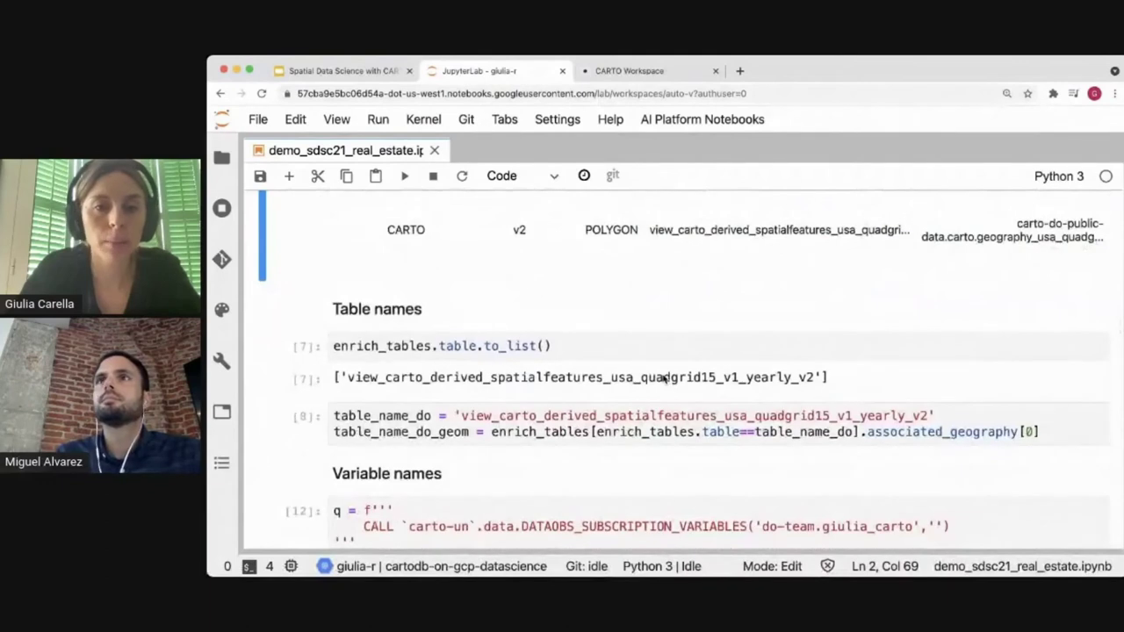
Step: Highlight the returned spatial features table name and the associated_geography reference
double_click(665, 378)
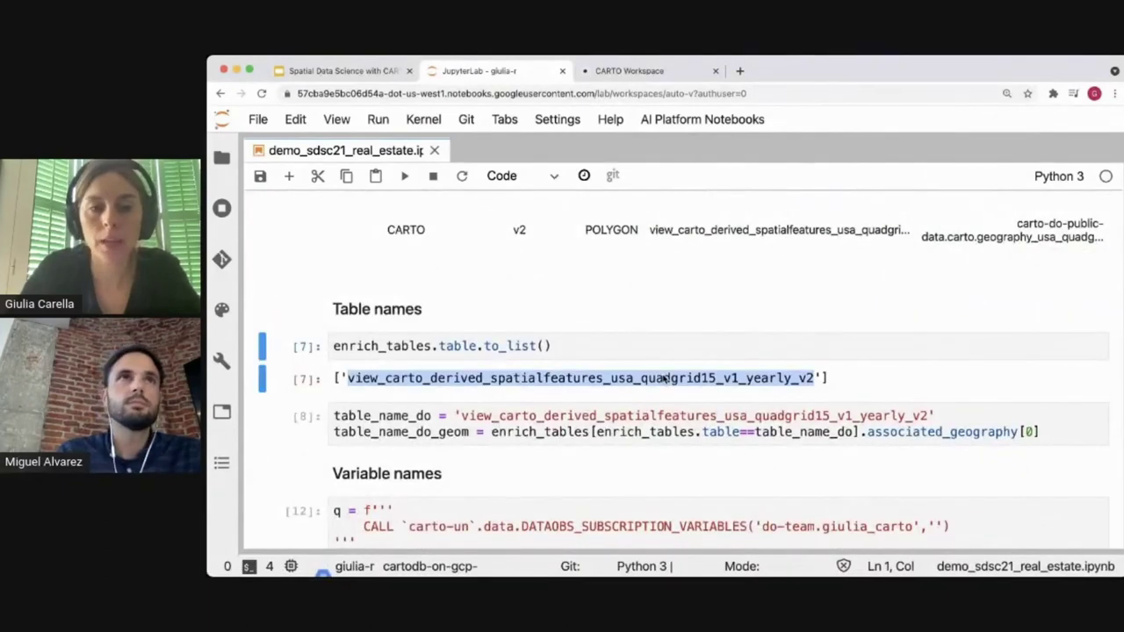
scroll(665, 378, down, 2)
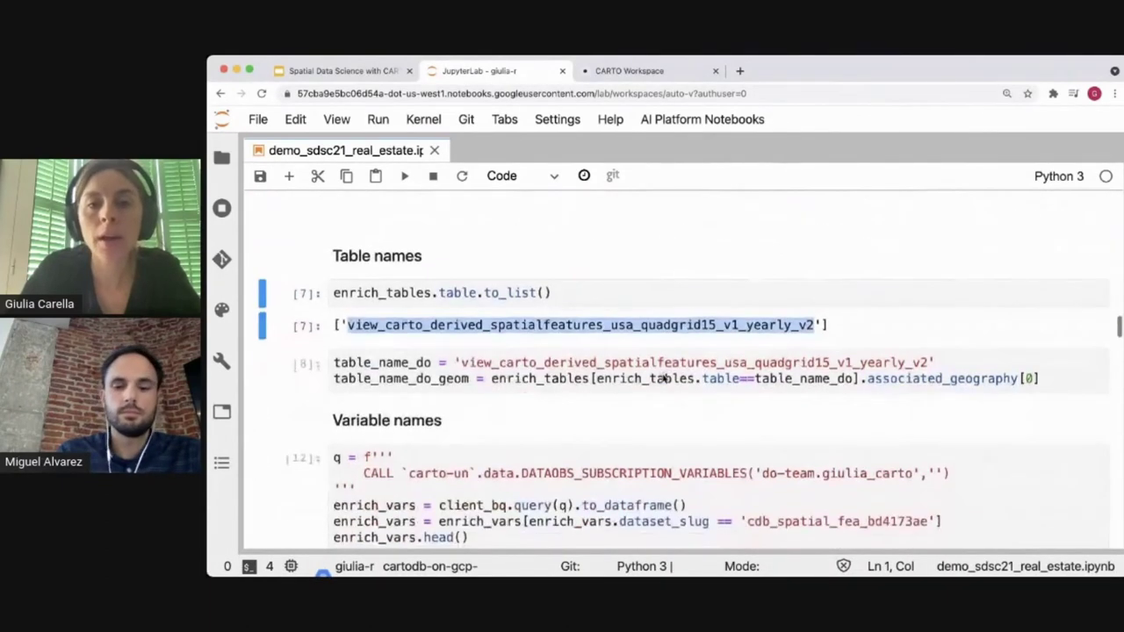
double_click(909, 379)
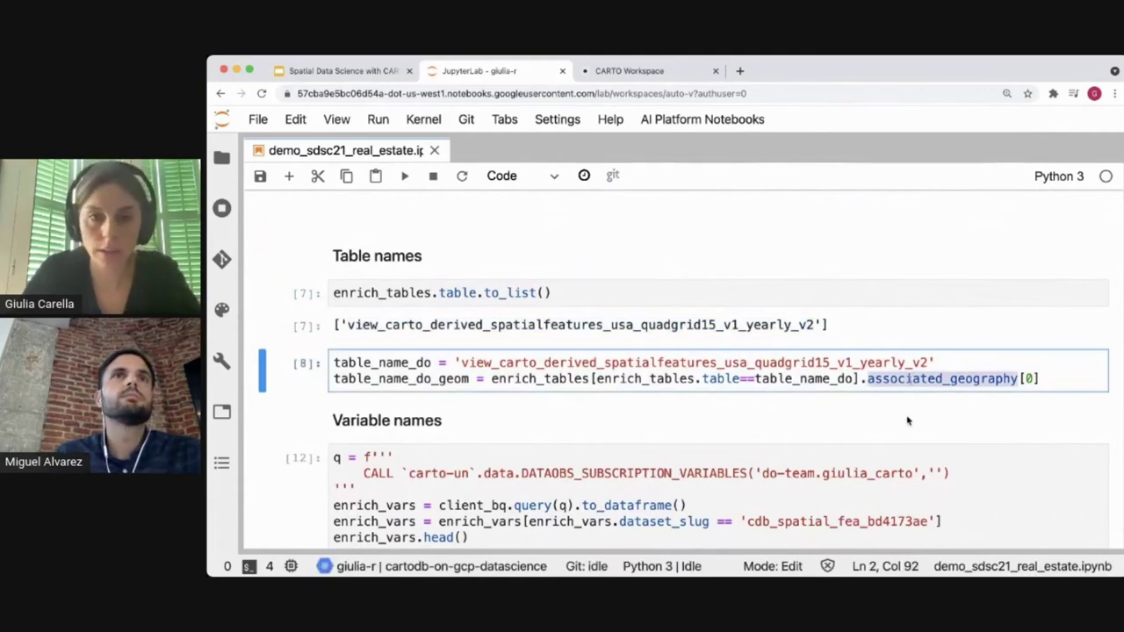
scroll(908, 421, down, 4)
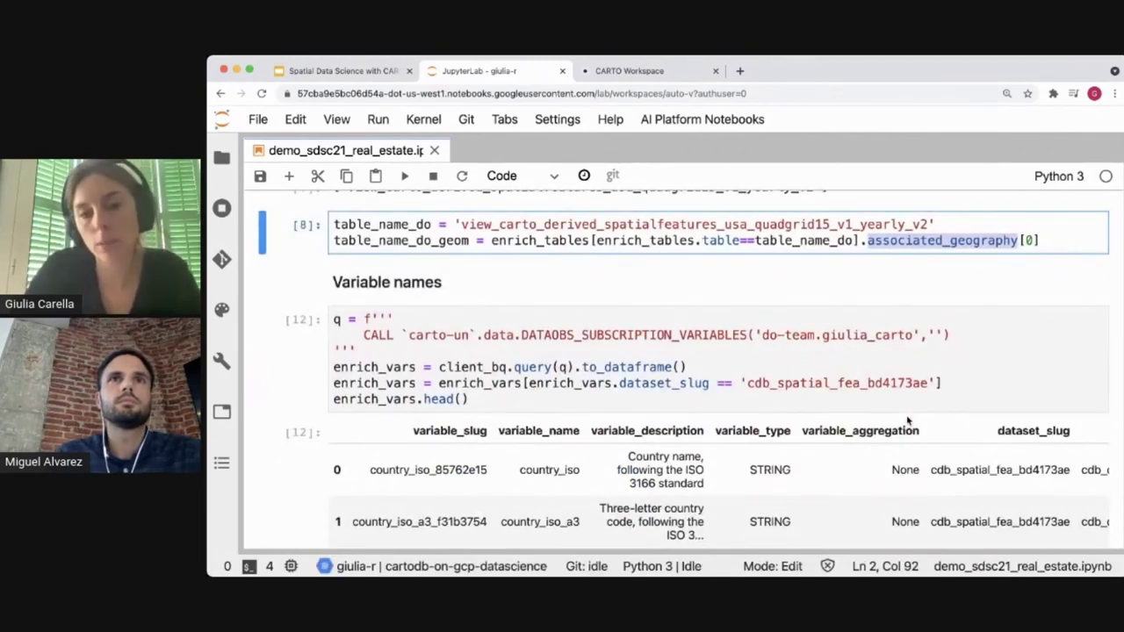
Step: Highlight DATAOBS_SUBSCRIPTION_VARIABLES and scroll to its variables output, country_iso through elevation
double_click(551, 335)
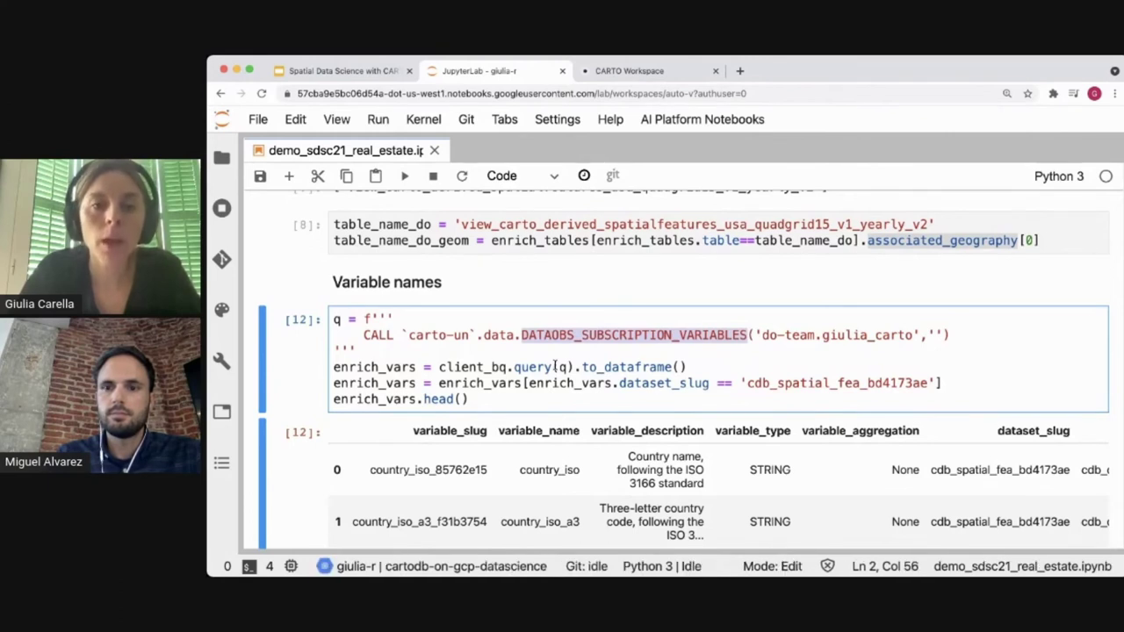
scroll(555, 366, down, 3)
scroll(555, 366, down, 2)
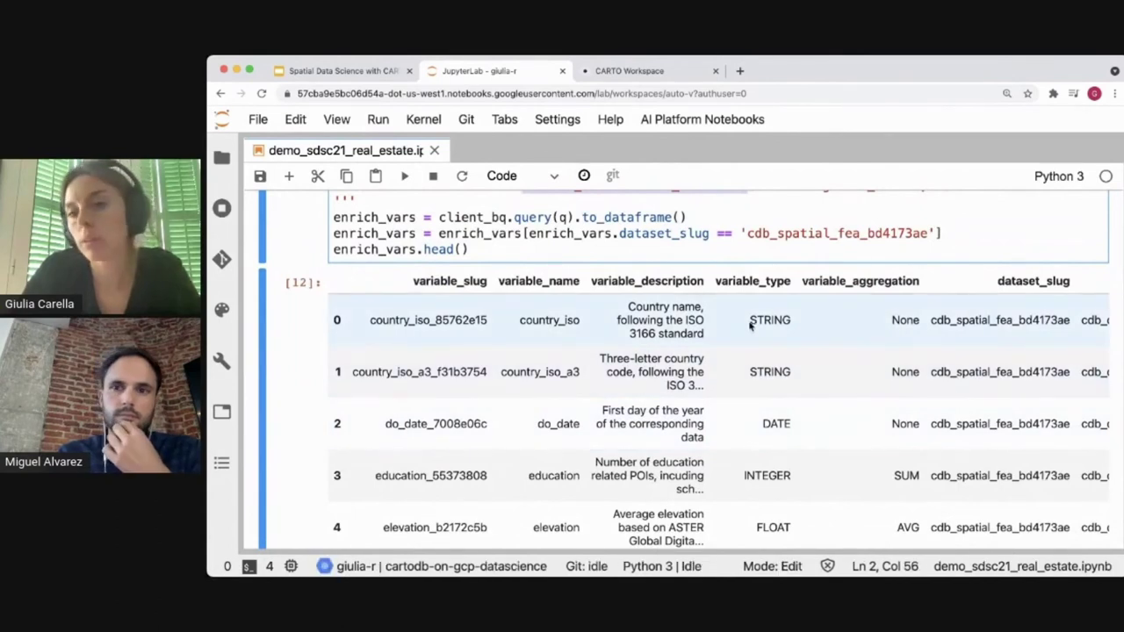
scroll(663, 376, down, 3)
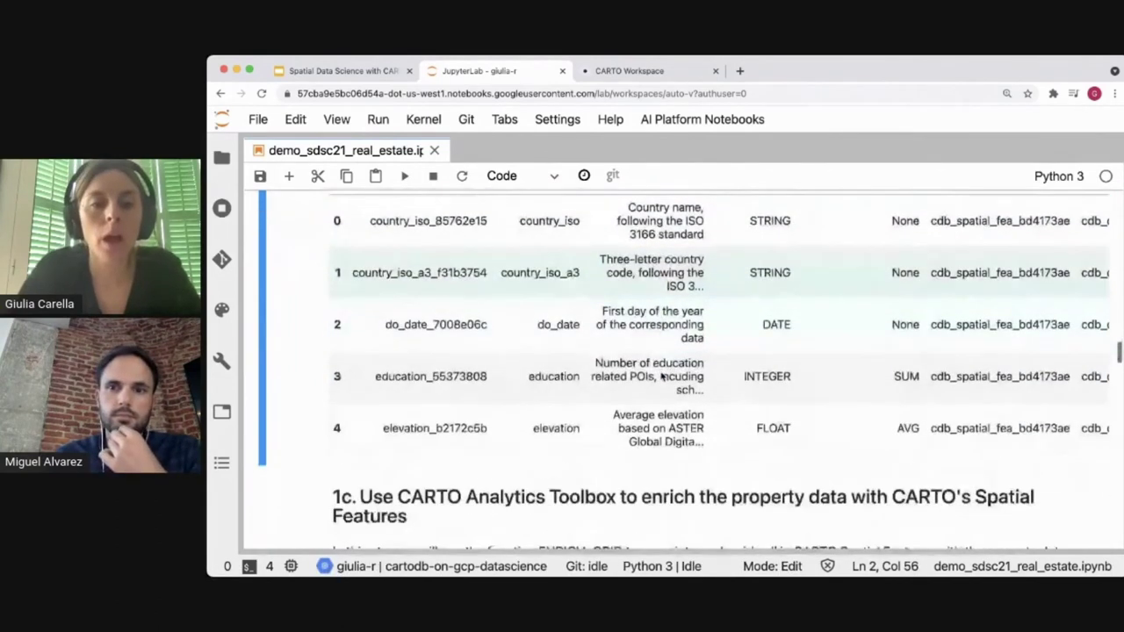
Step: Scroll past section 1c and the nine selected_enrich_vars to the CALL ENRICH_GRID block on quadkey
scroll(662, 376, down, 4)
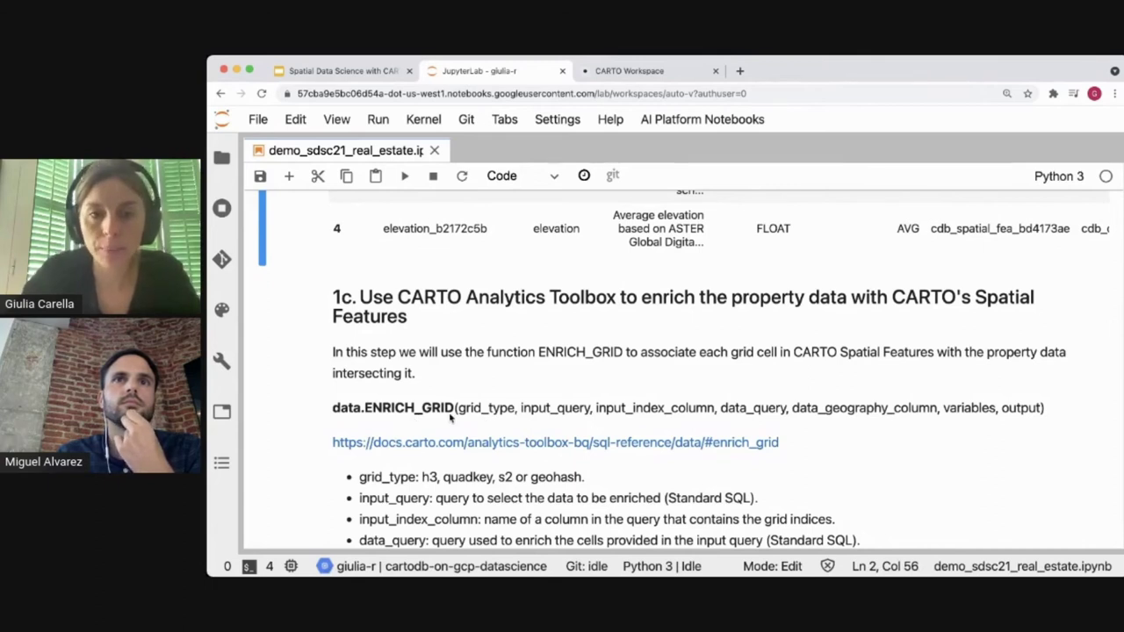
scroll(451, 418, down, 10)
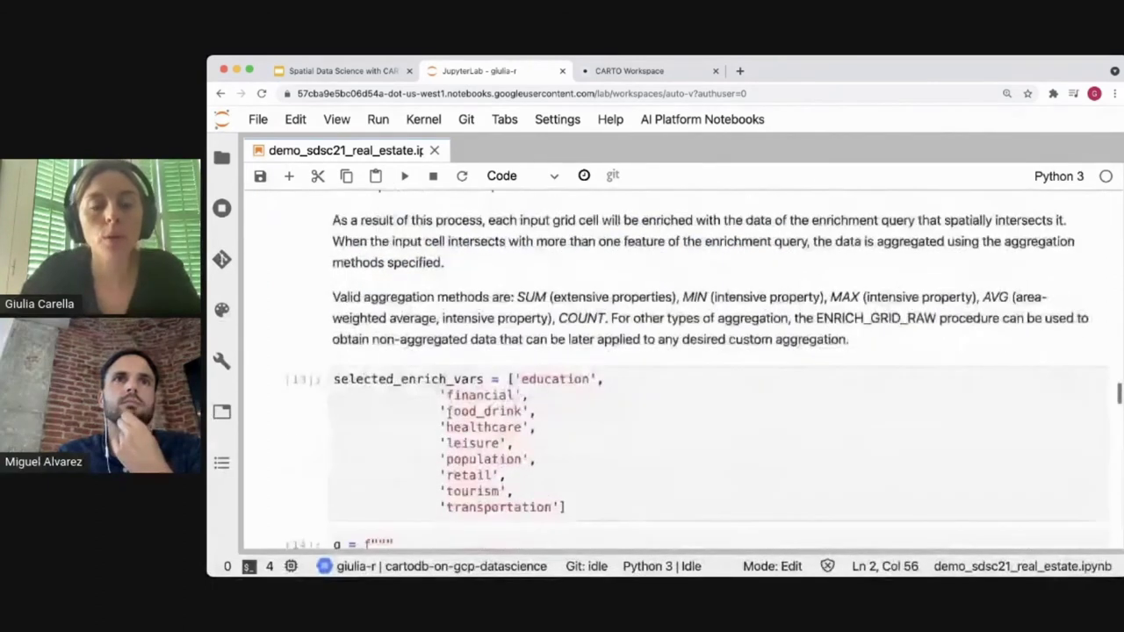
scroll(448, 412, down, 2)
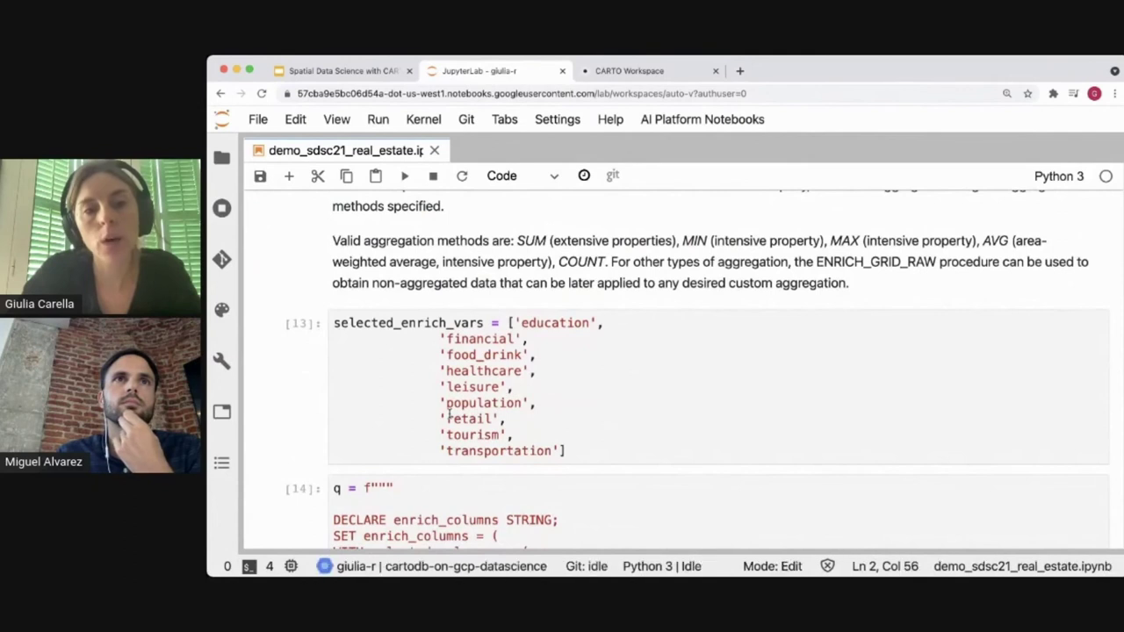
scroll(449, 413, down, 1)
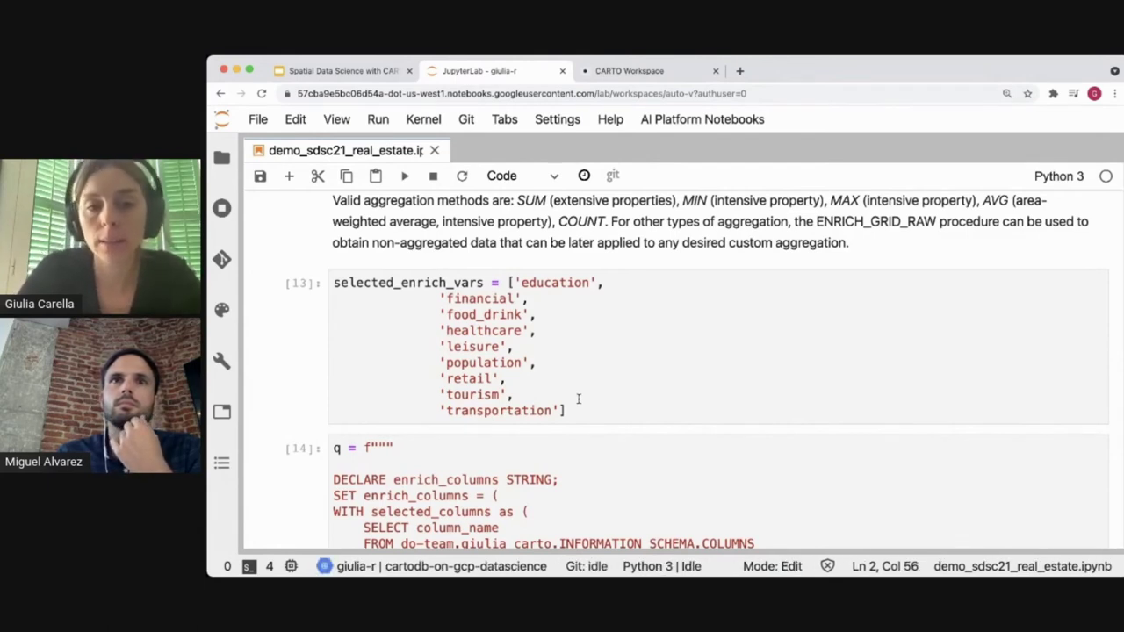
scroll(579, 400, down, 3)
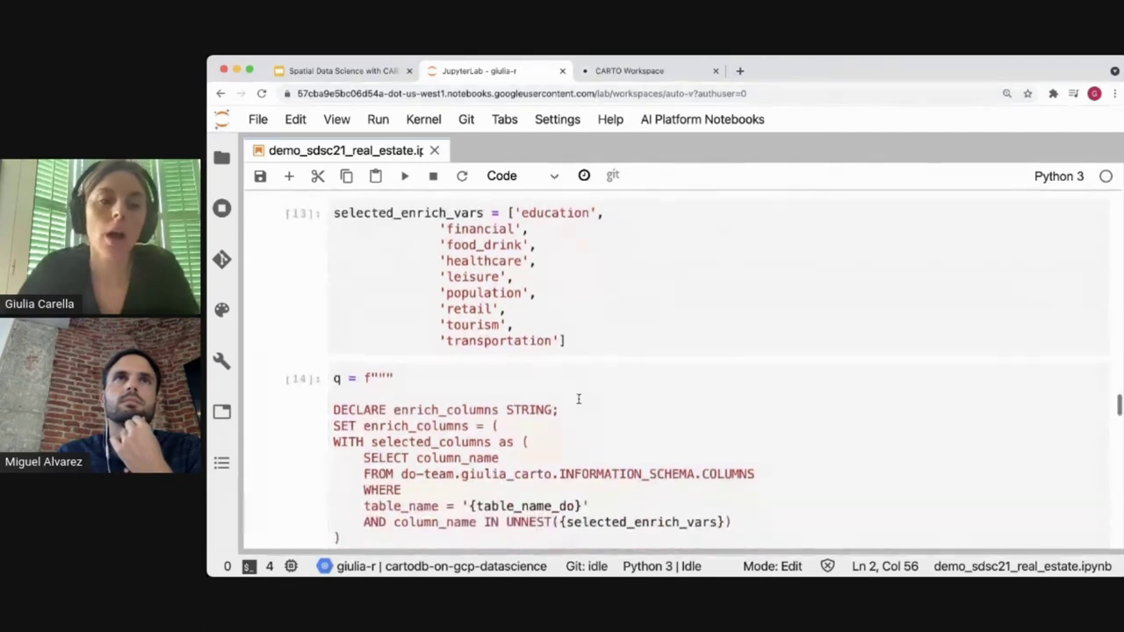
scroll(579, 400, down, 1)
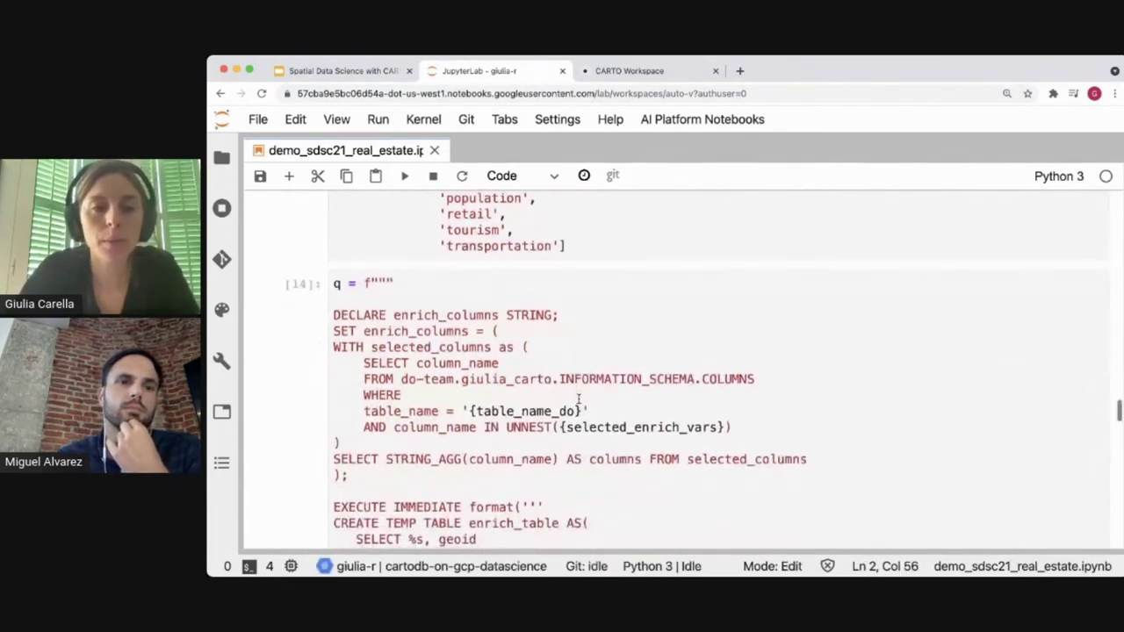
scroll(578, 399, down, 2)
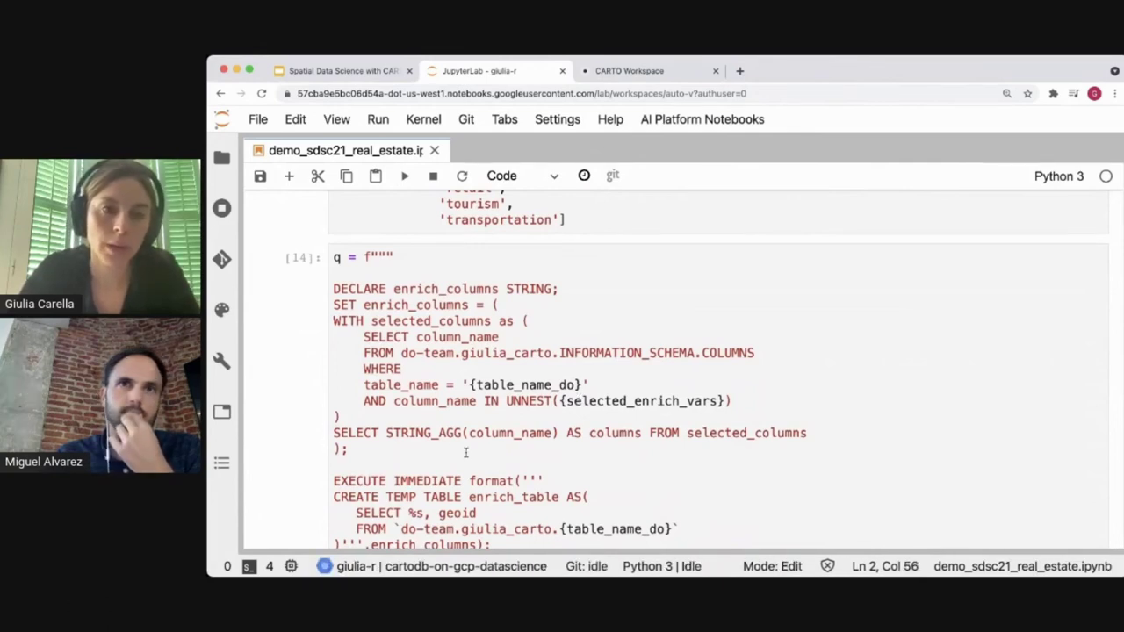
scroll(466, 452, down, 3)
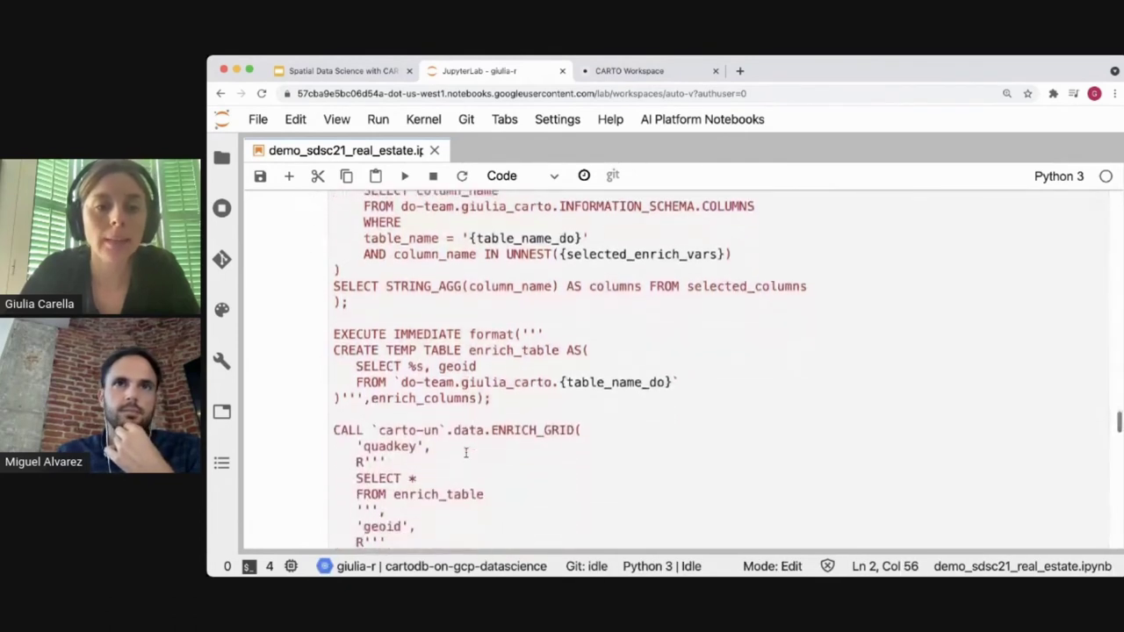
scroll(465, 453, down, 2)
drag(454, 353, 575, 353)
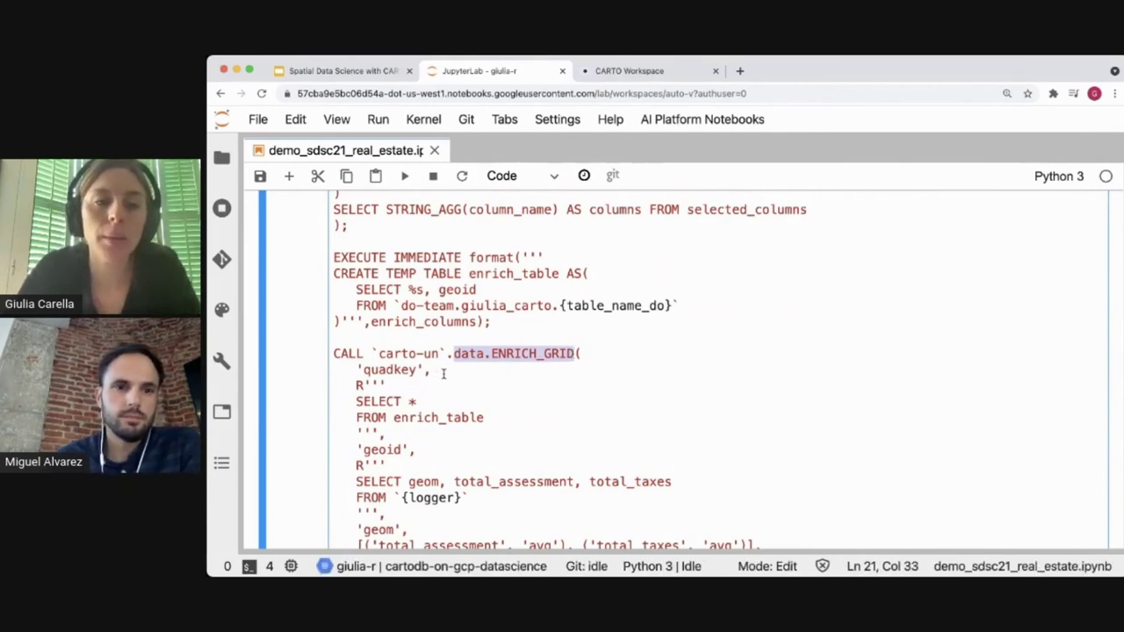
double_click(397, 372)
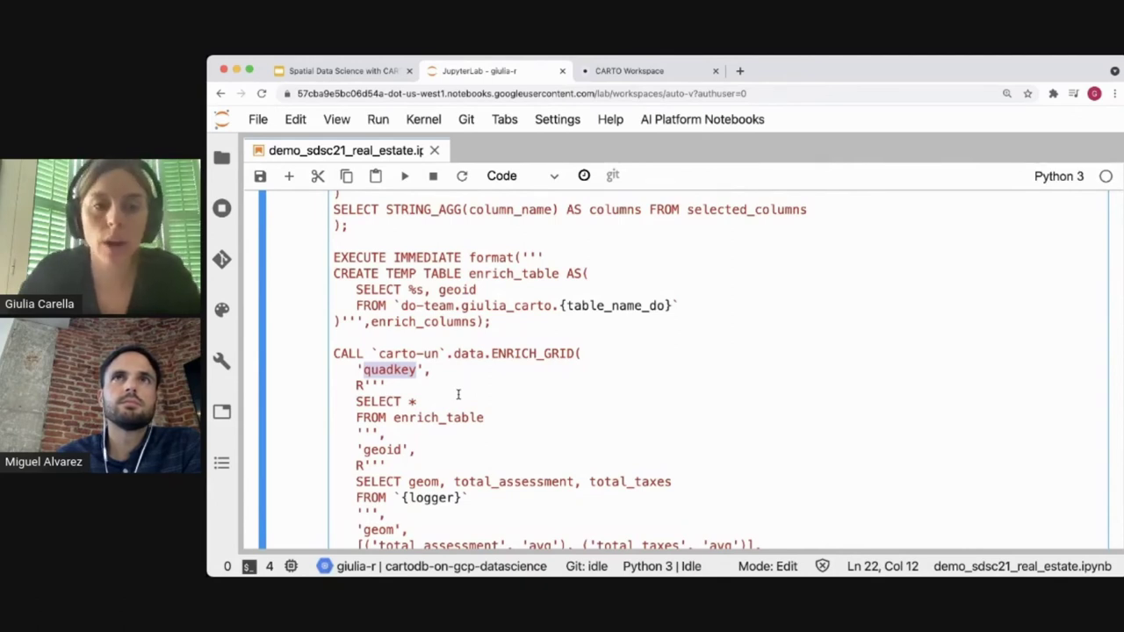
scroll(458, 395, down, 1)
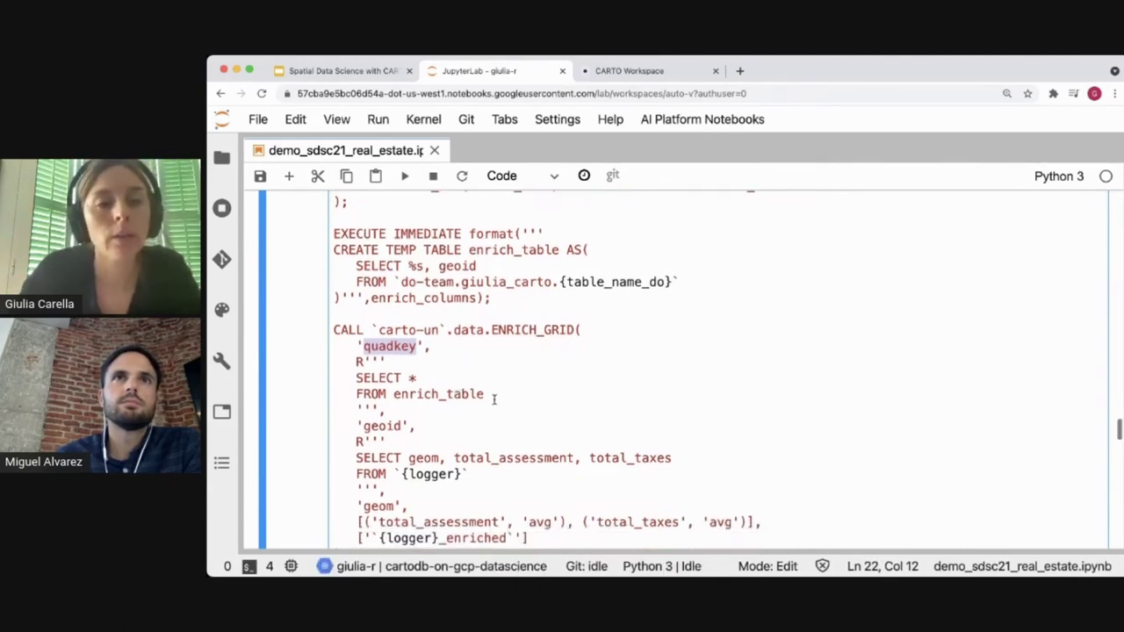
drag(488, 395, 309, 384)
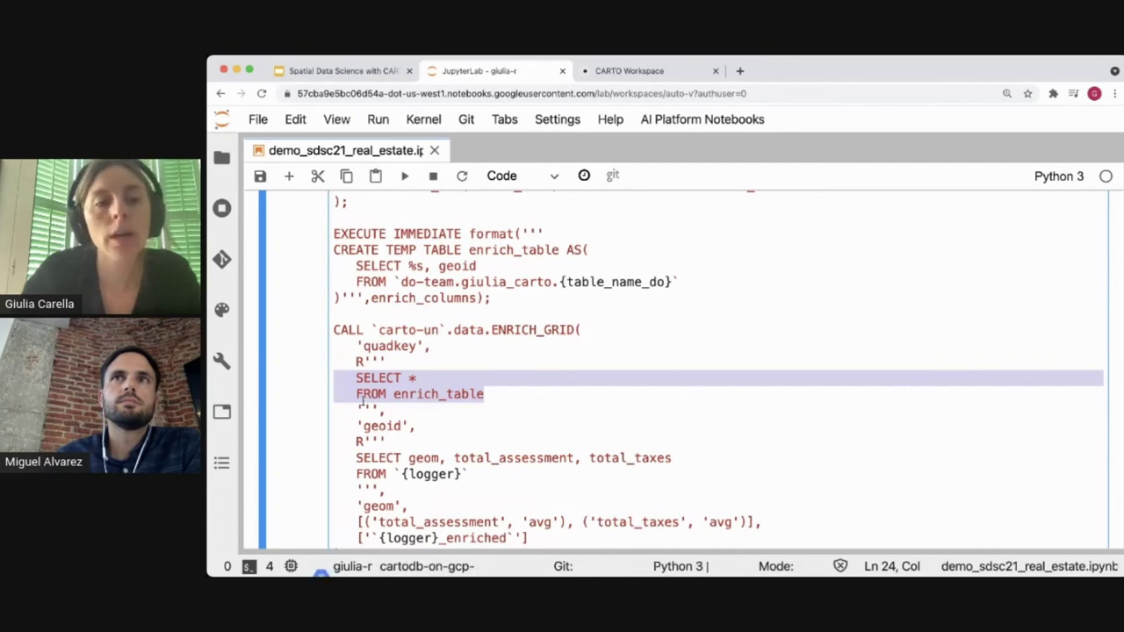
double_click(423, 397)
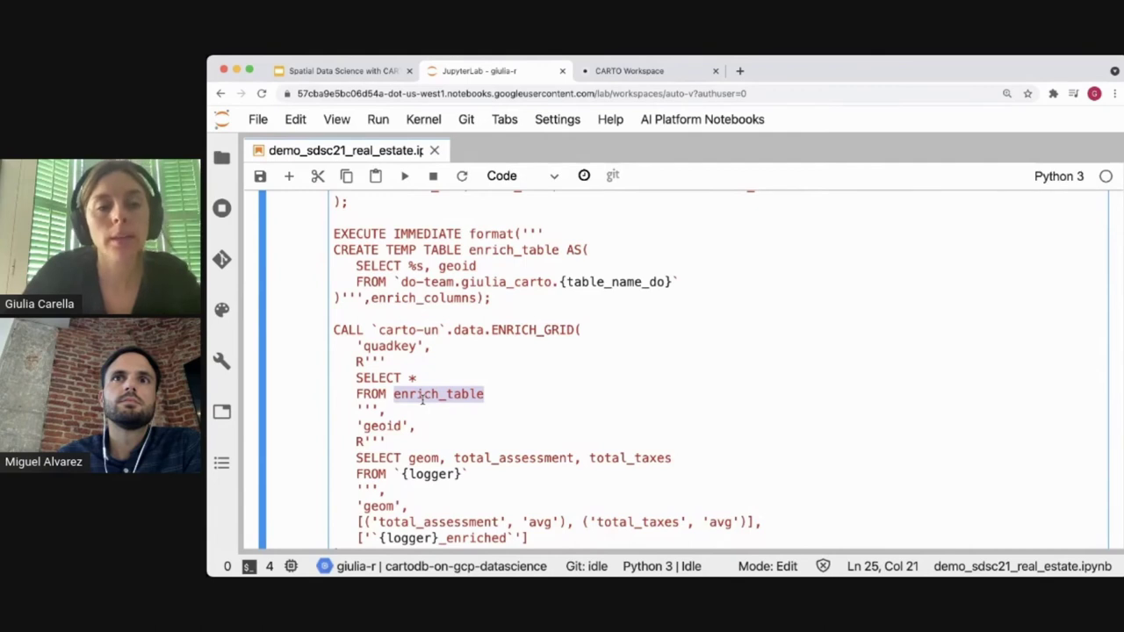
double_click(386, 426)
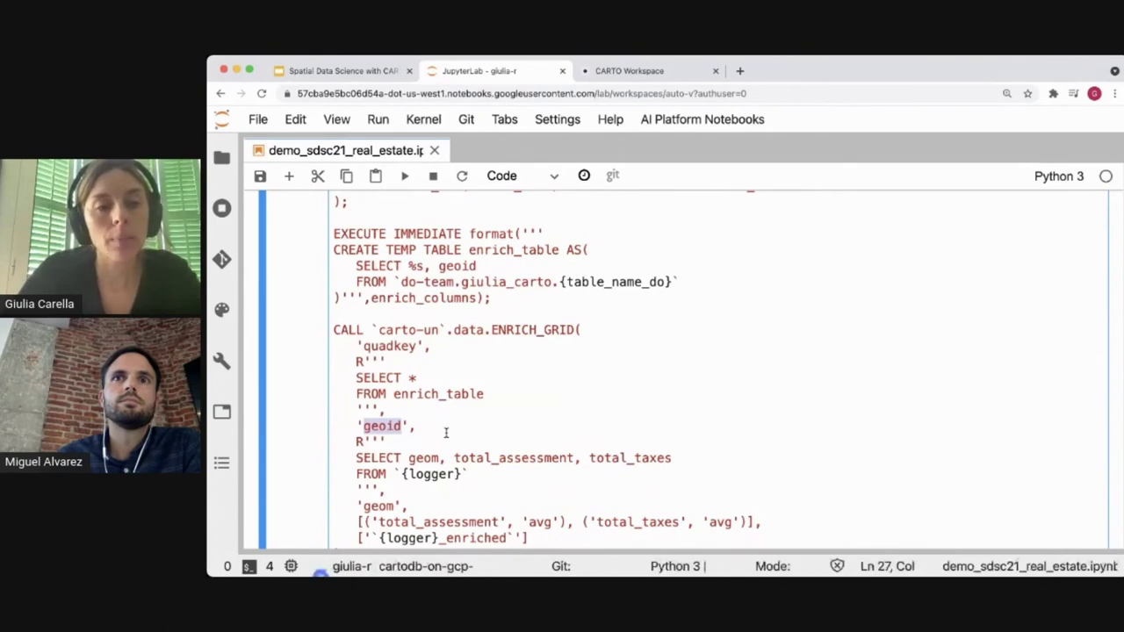
scroll(447, 432, down, 1)
scroll(446, 431, down, 1)
drag(311, 418, 311, 433)
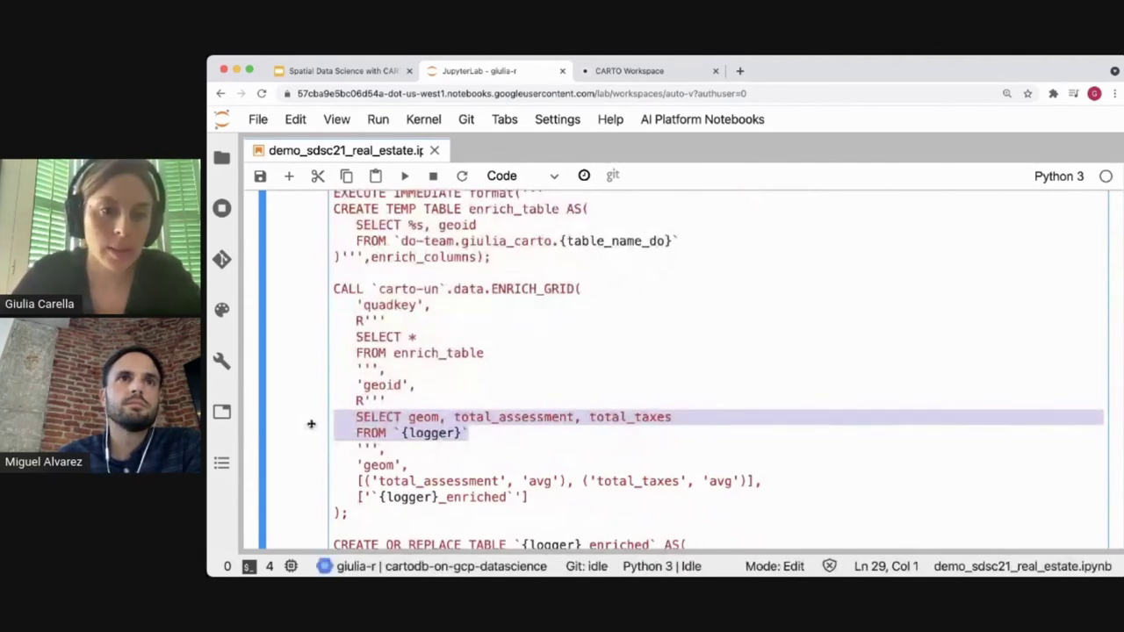
click(418, 417)
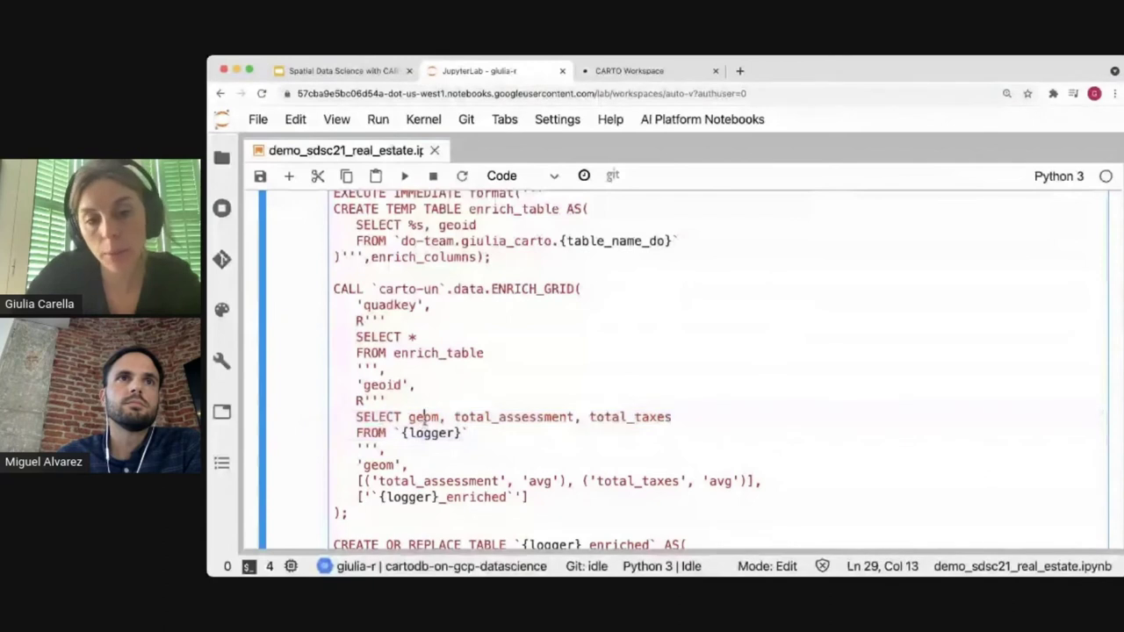
double_click(423, 417)
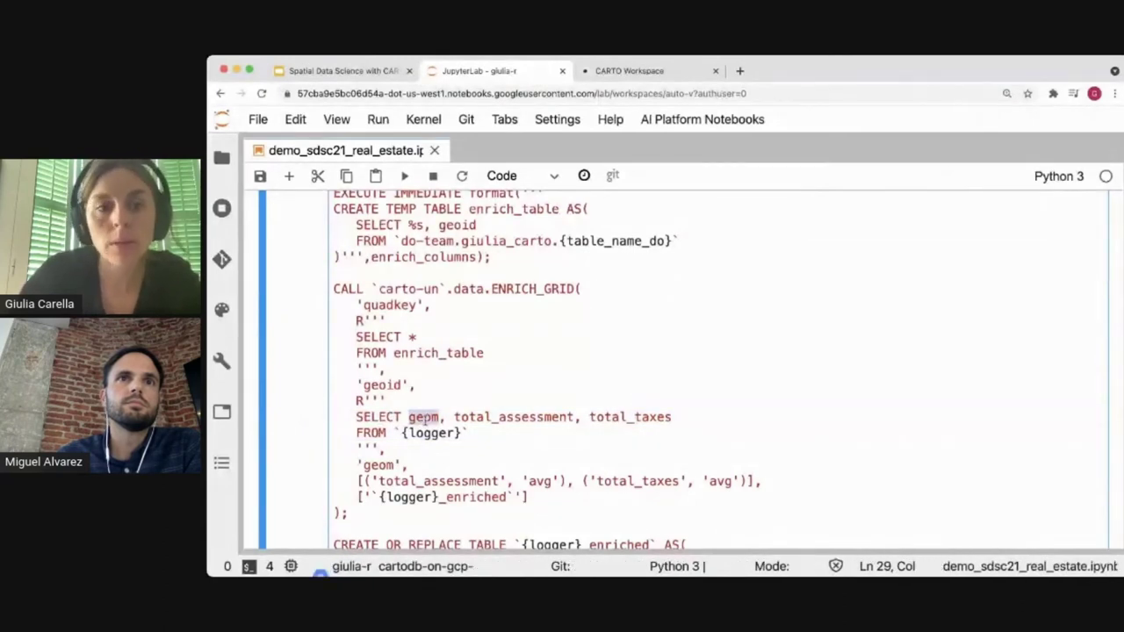
click(516, 417)
double_click(515, 418)
click(627, 418)
double_click(626, 417)
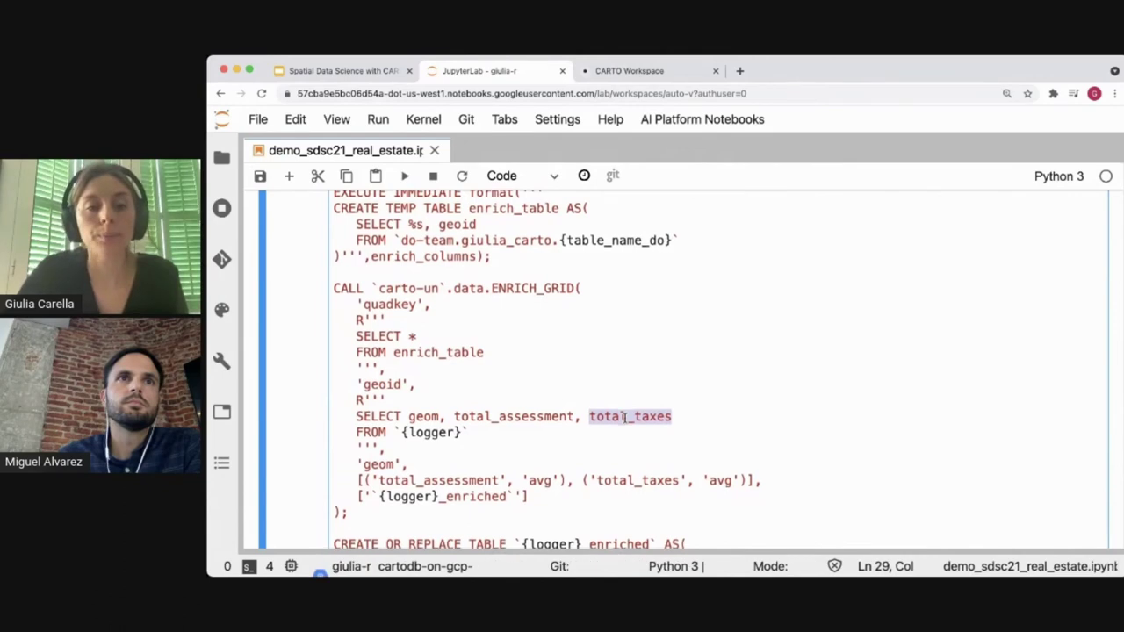
scroll(624, 417, down, 2)
triple_click(395, 390)
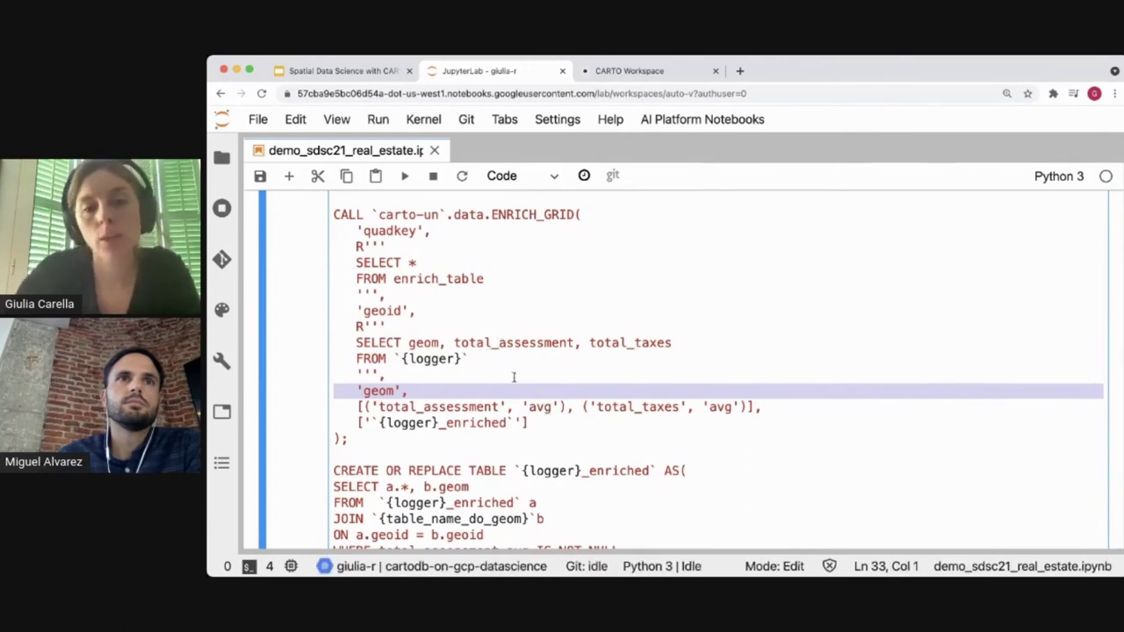
double_click(537, 406)
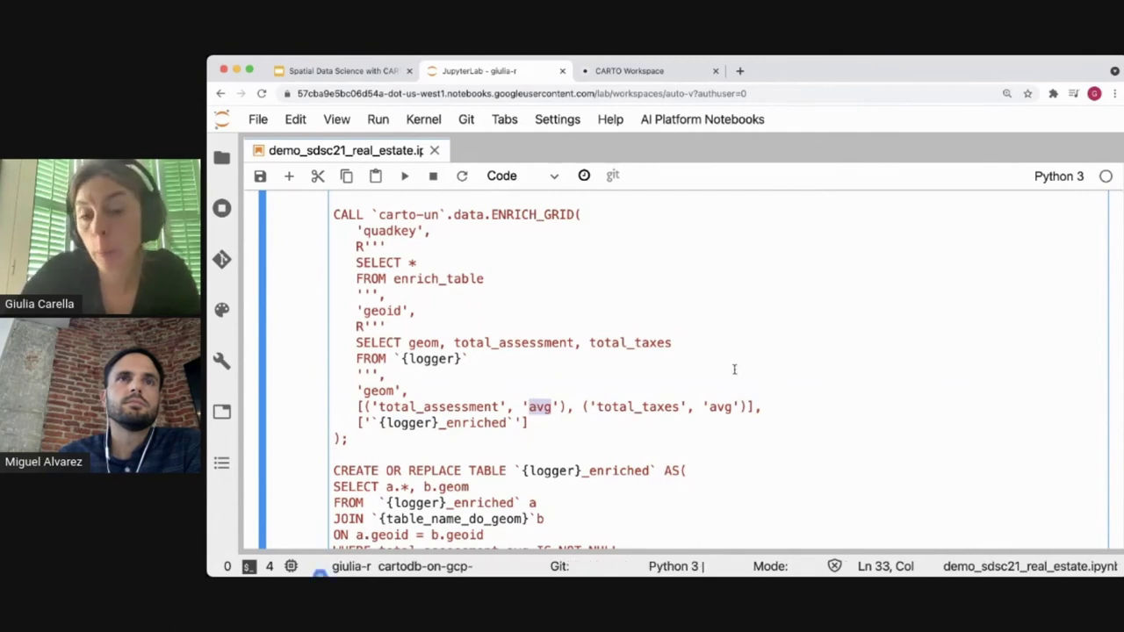
double_click(722, 407)
double_click(726, 407)
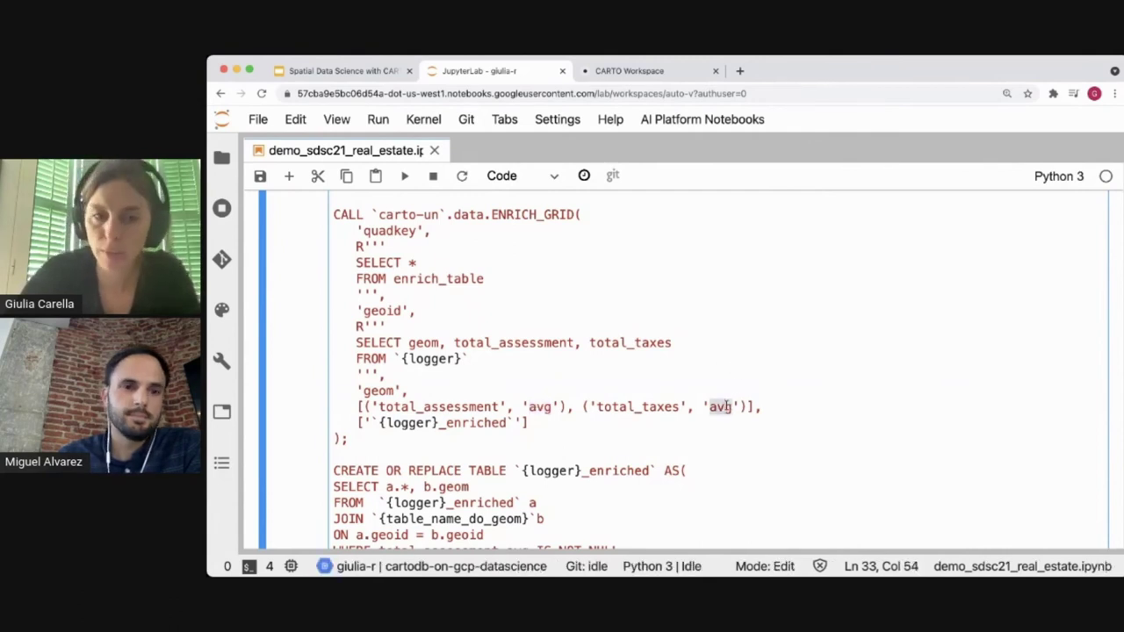
scroll(726, 407, down, 3)
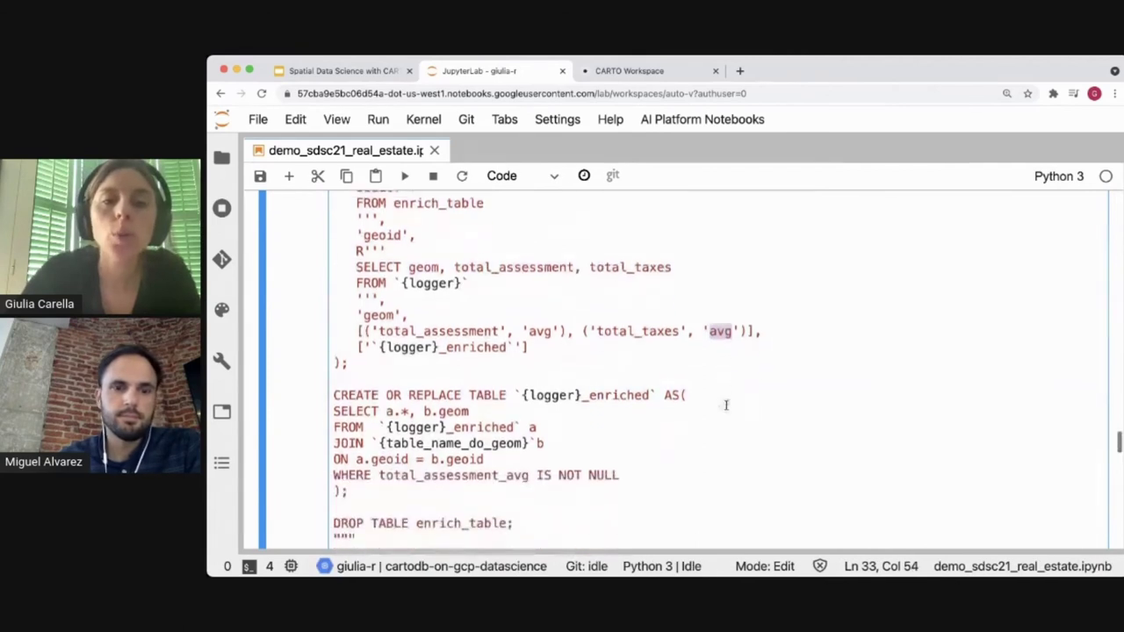
scroll(725, 405, down, 1)
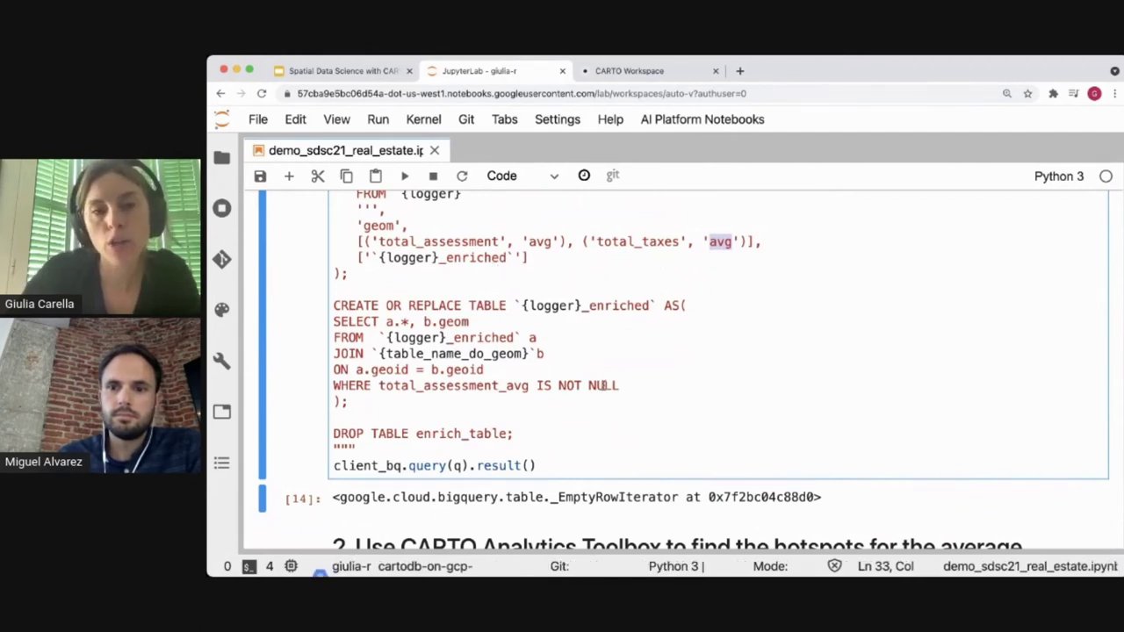
scroll(603, 386, down, 1)
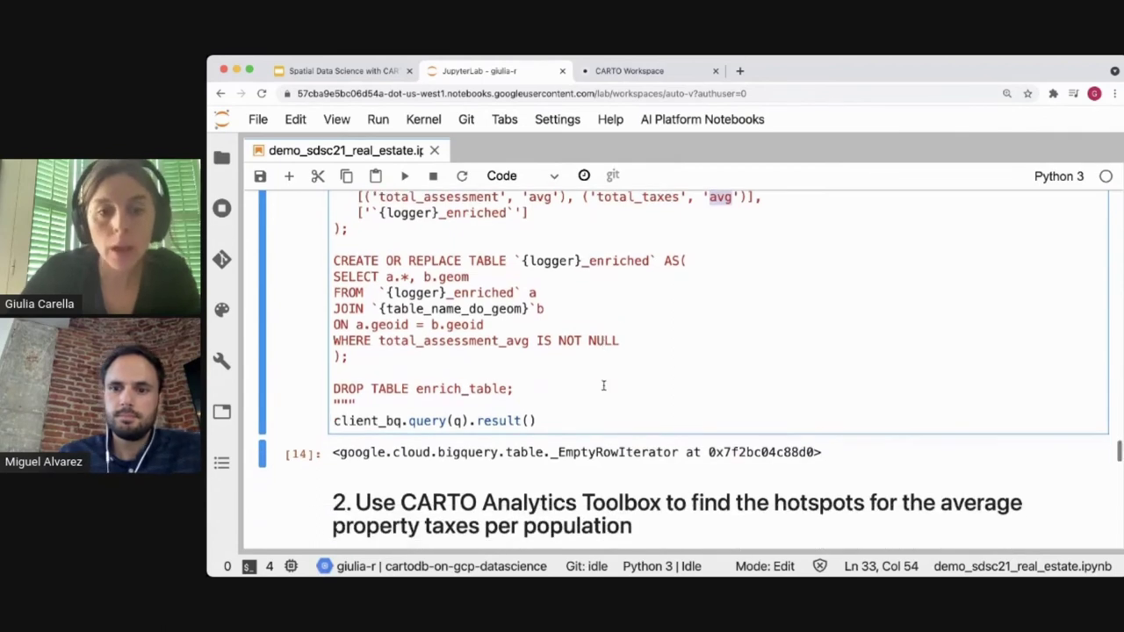
scroll(603, 386, down, 3)
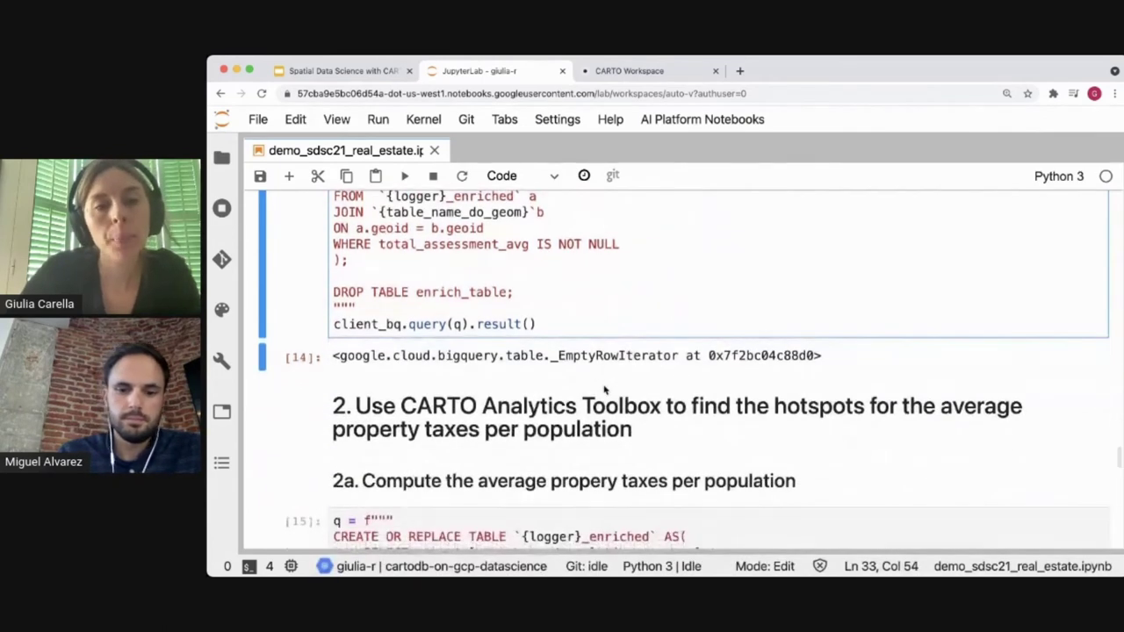
scroll(605, 390, down, 1)
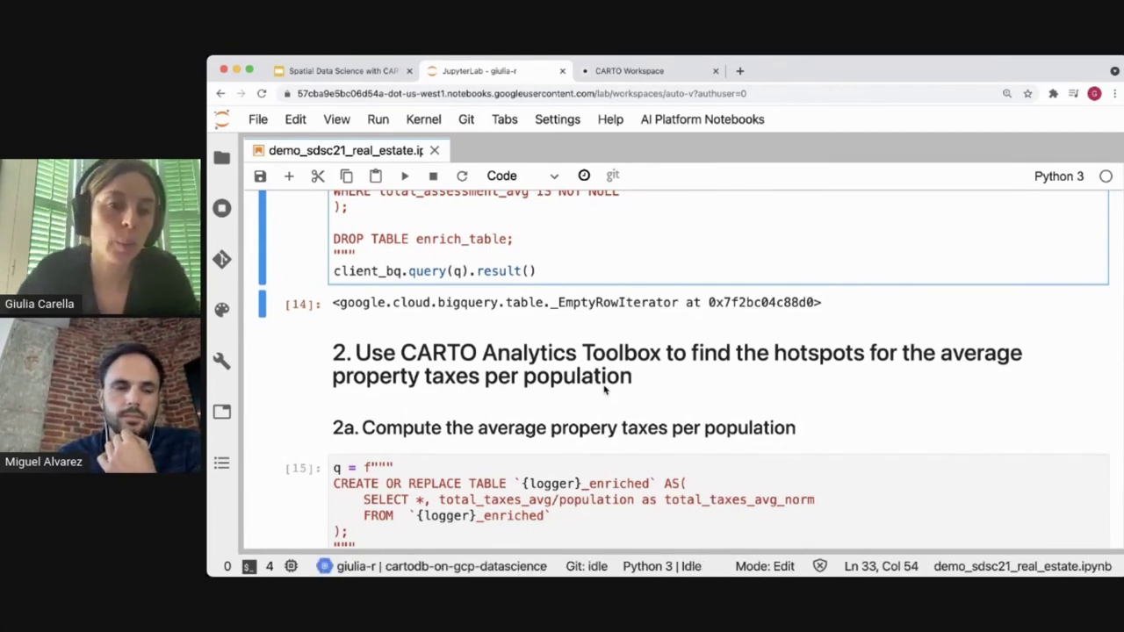
scroll(605, 389, down, 2)
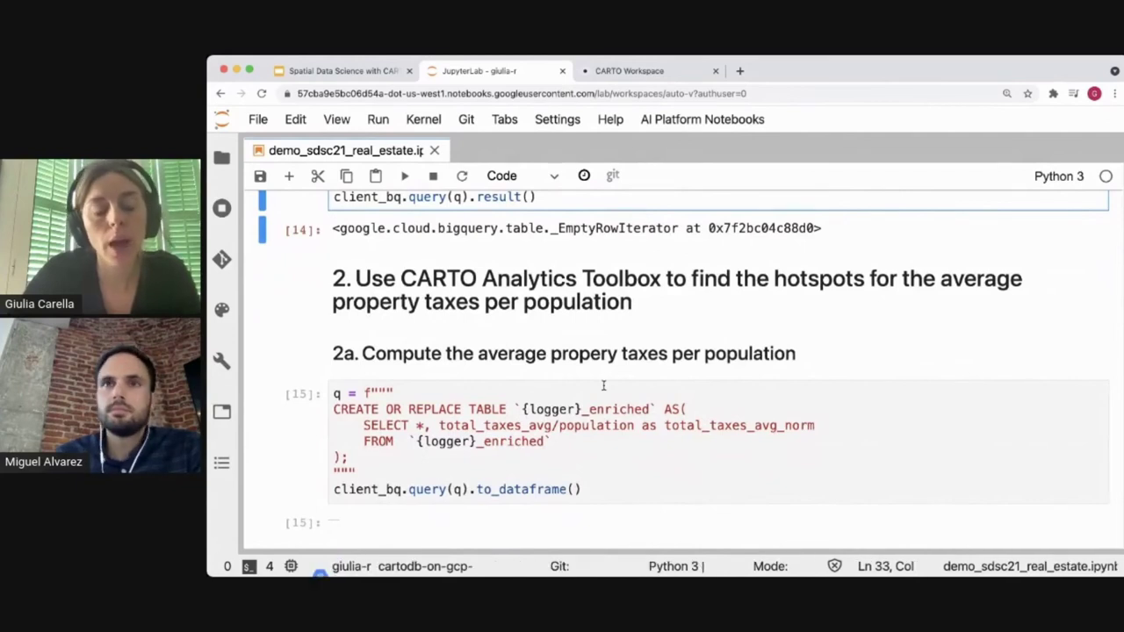
scroll(603, 385, down, 1)
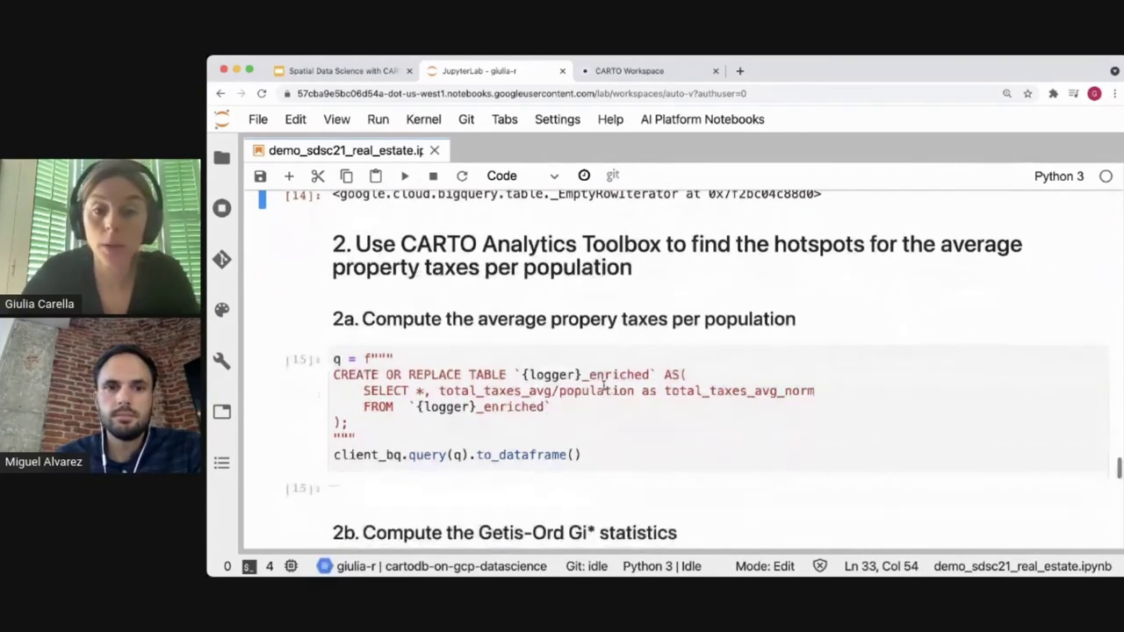
drag(441, 392, 634, 392)
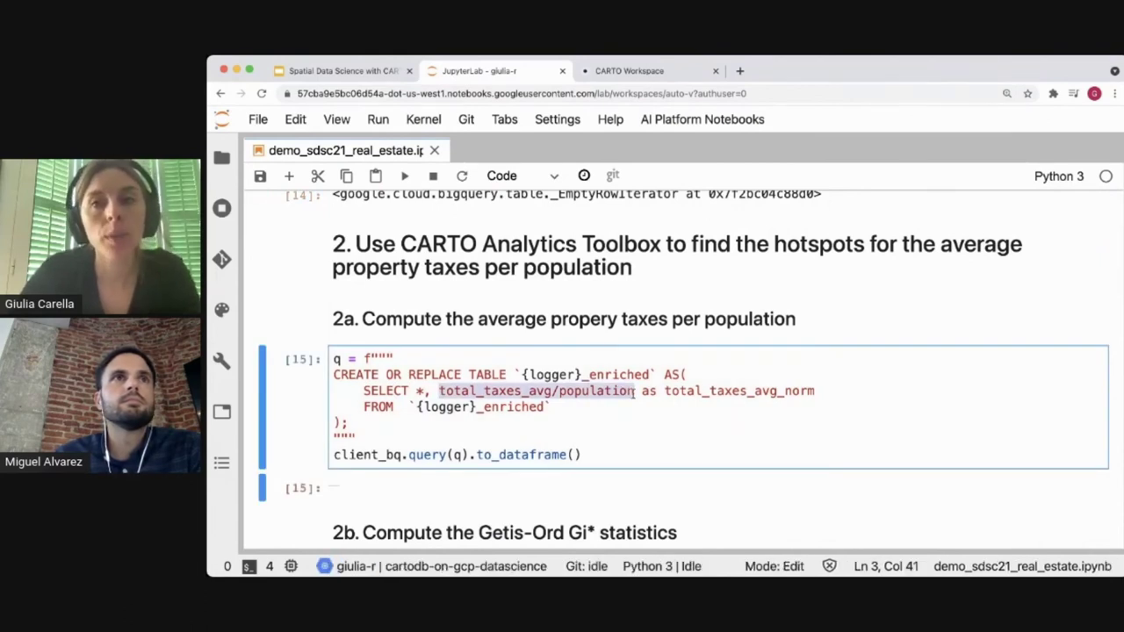
scroll(633, 394, down, 2)
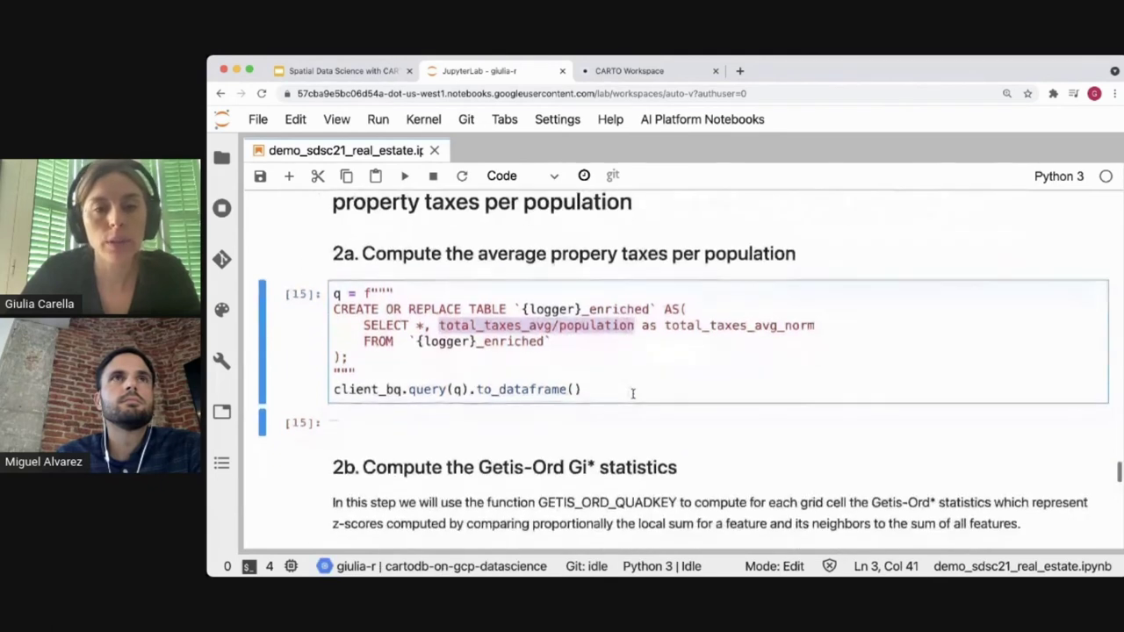
scroll(632, 393, down, 1)
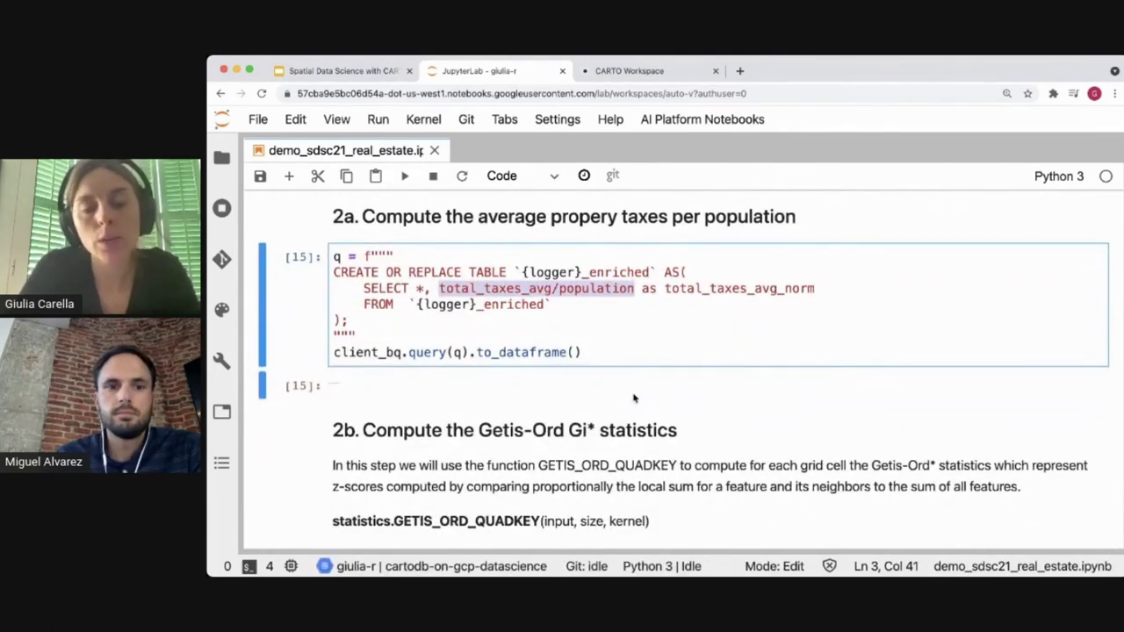
scroll(635, 399, down, 2)
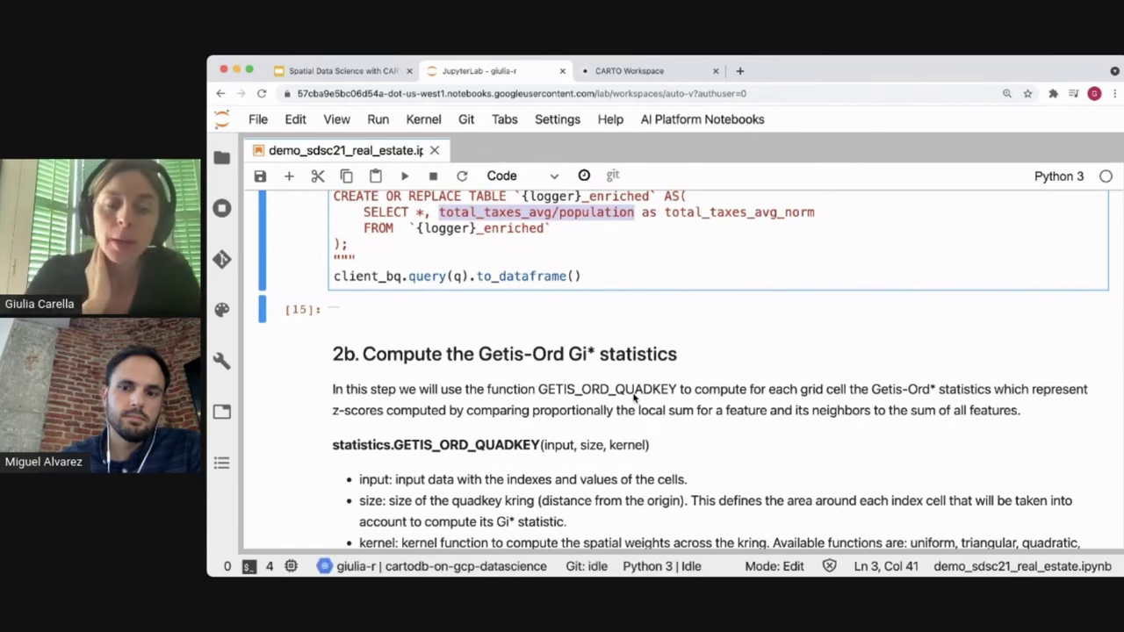
scroll(634, 397, down, 2)
scroll(634, 397, down, 3)
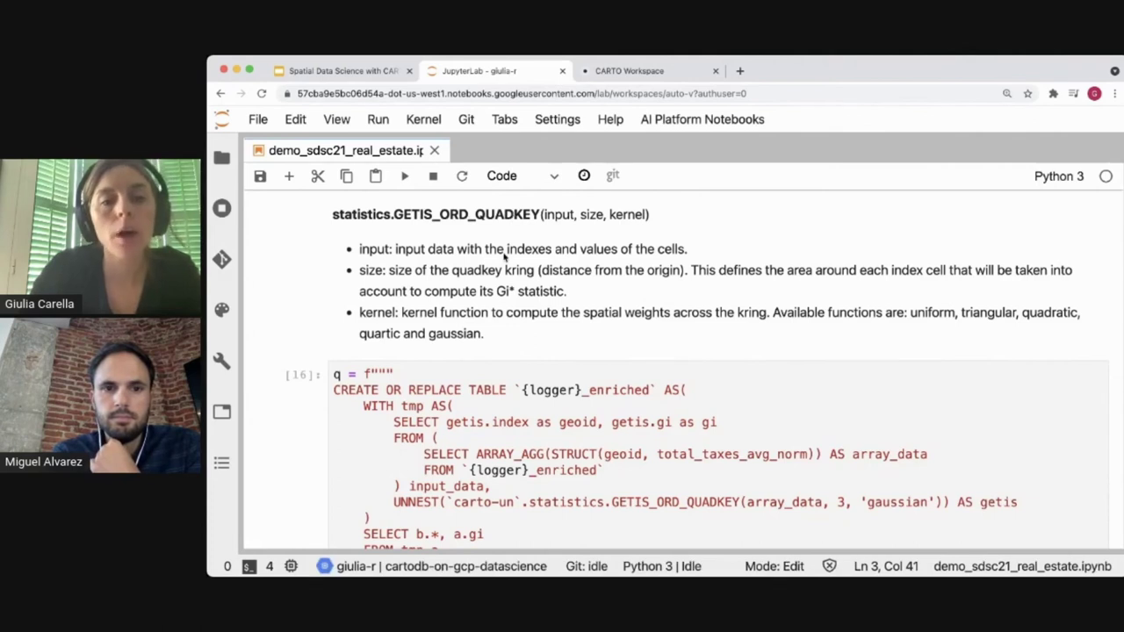
scroll(505, 256, down, 3)
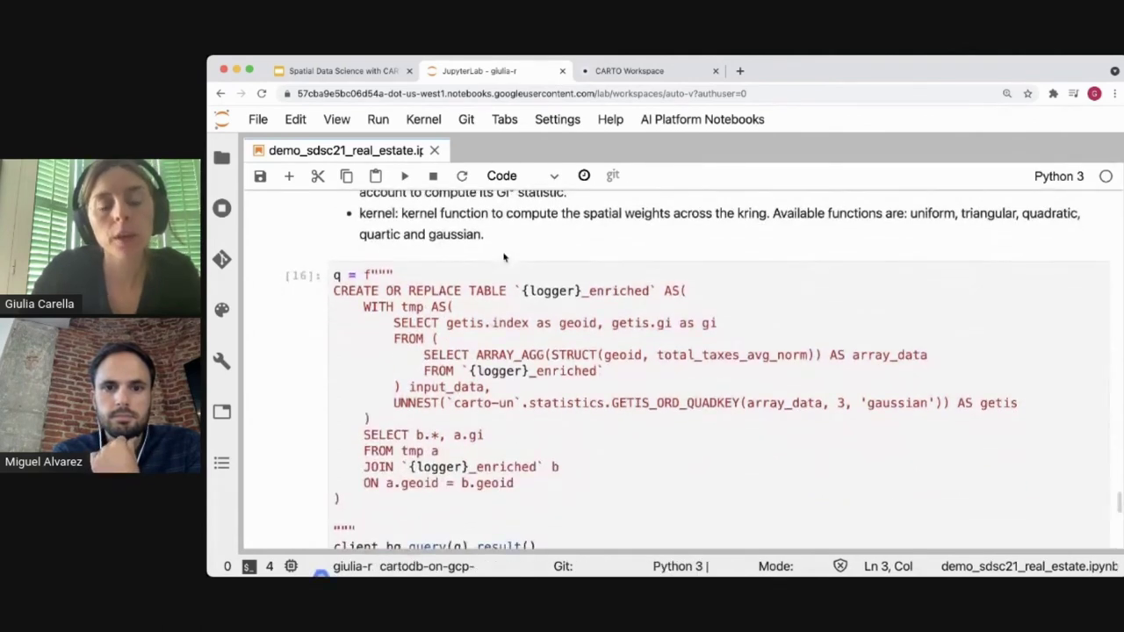
drag(612, 378, 739, 379)
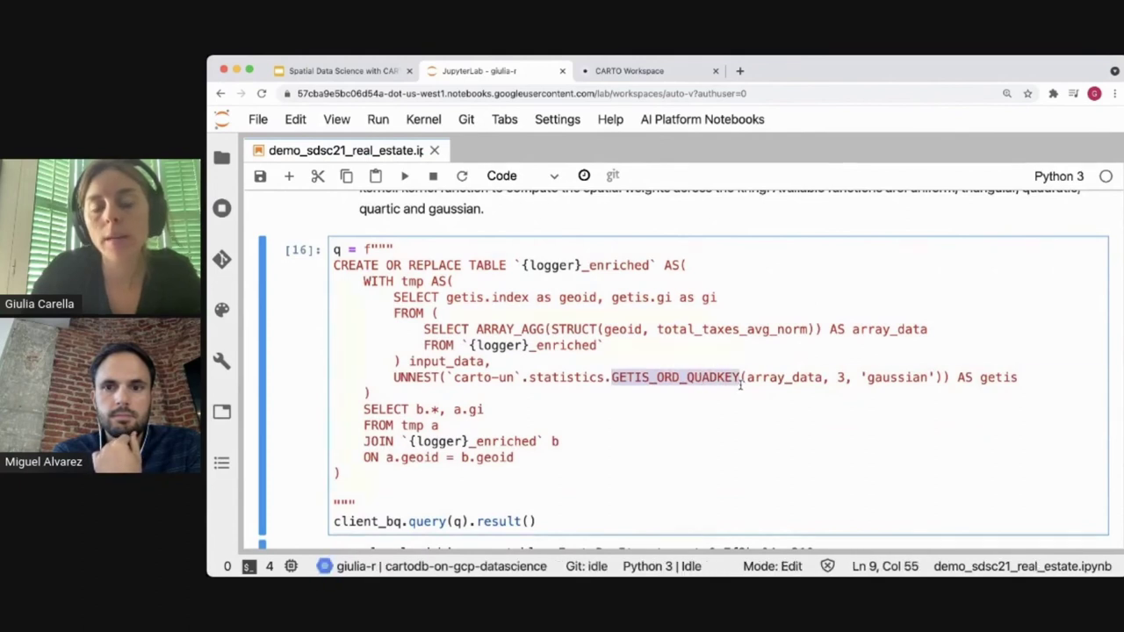
double_click(769, 379)
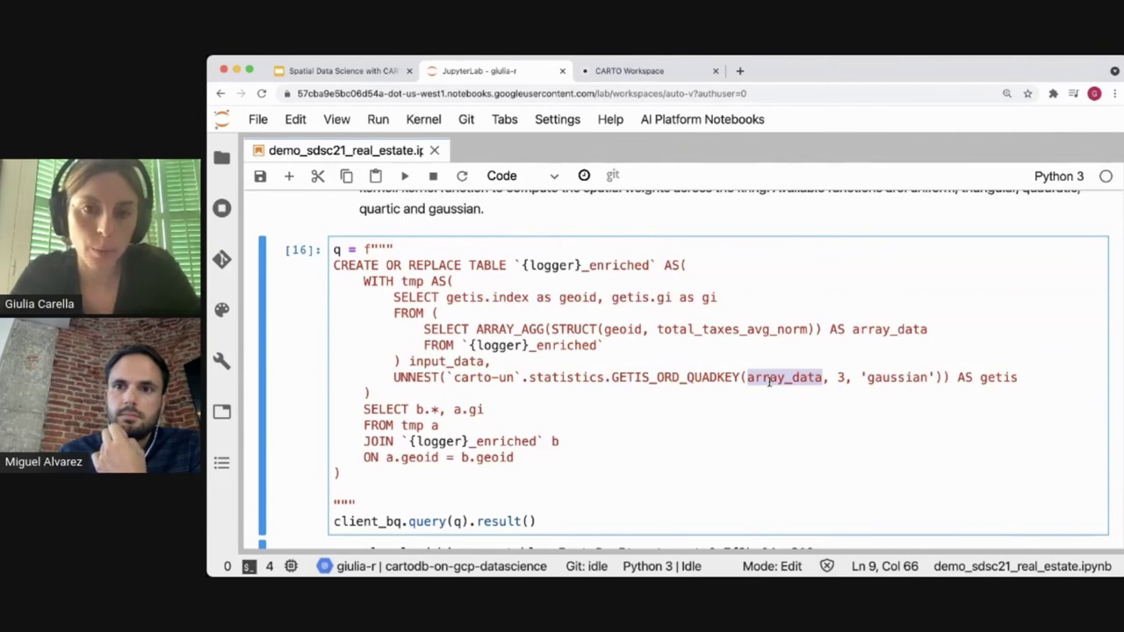
click(604, 329)
drag(604, 329, 810, 329)
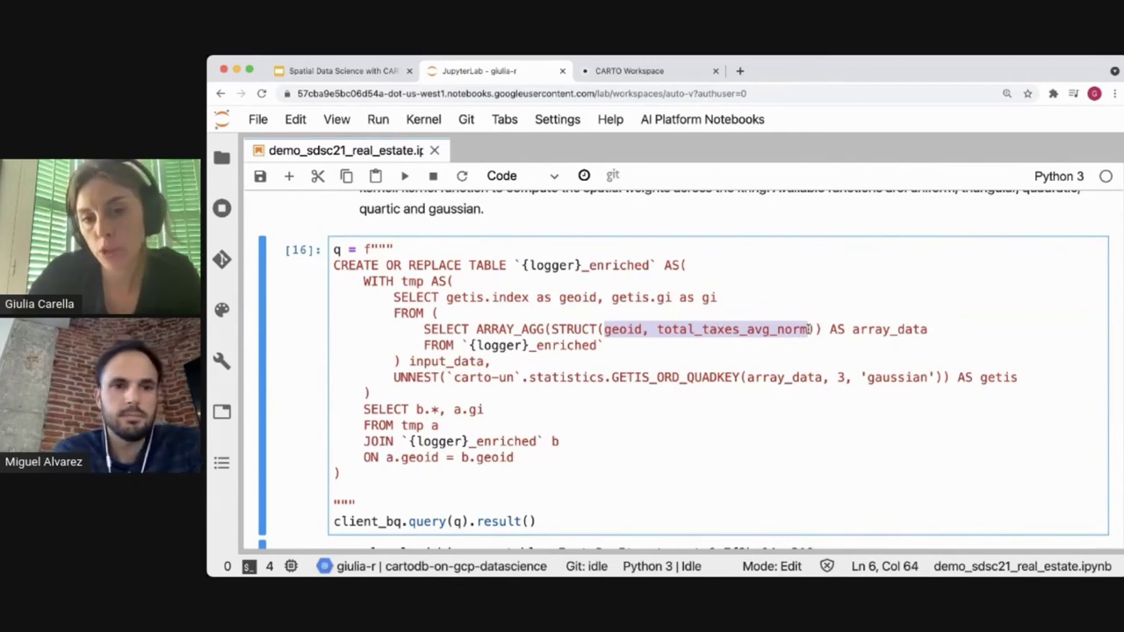
drag(838, 378, 933, 379)
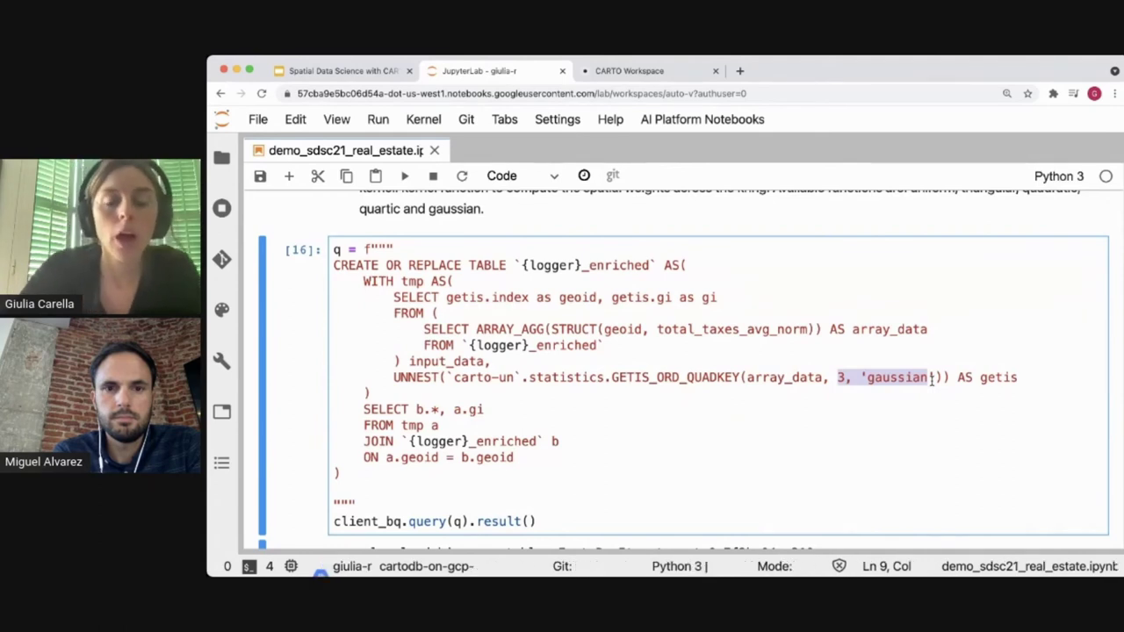
scroll(648, 377, down, 1)
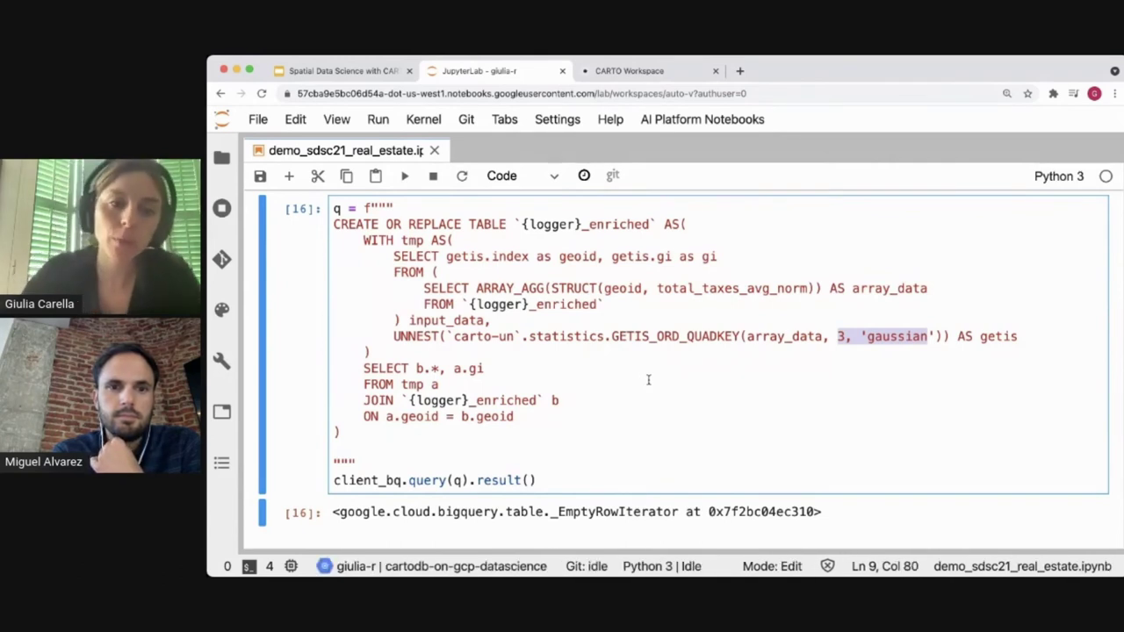
scroll(648, 379, down, 2)
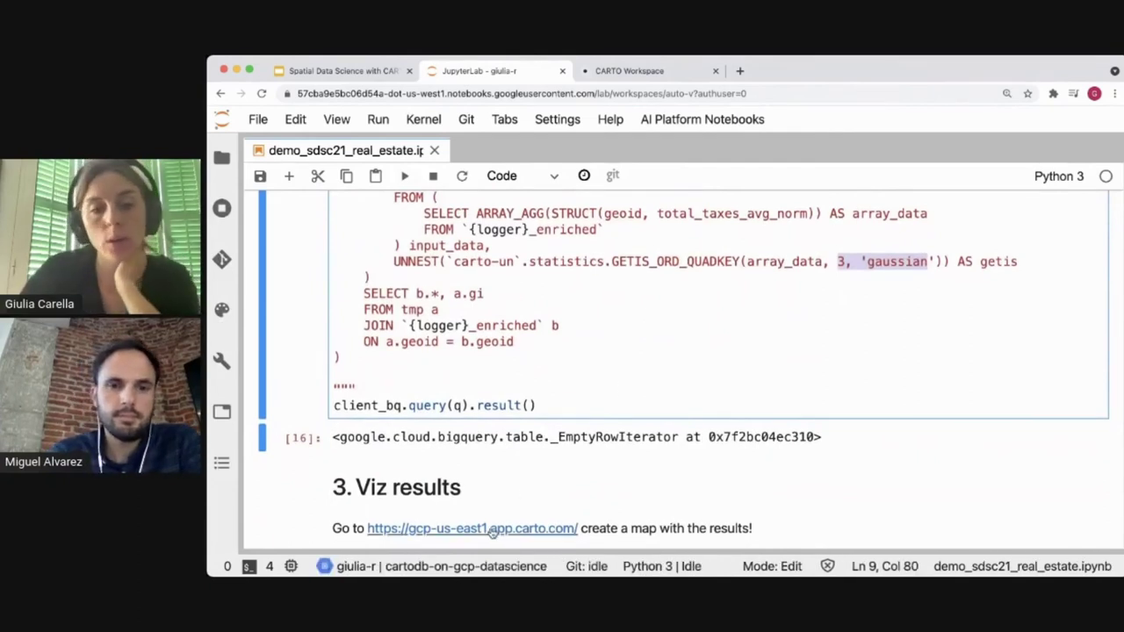
Step: Open CARTO Workspace, start a new blank map from Maps, and zoom the page to 125%
click(493, 530)
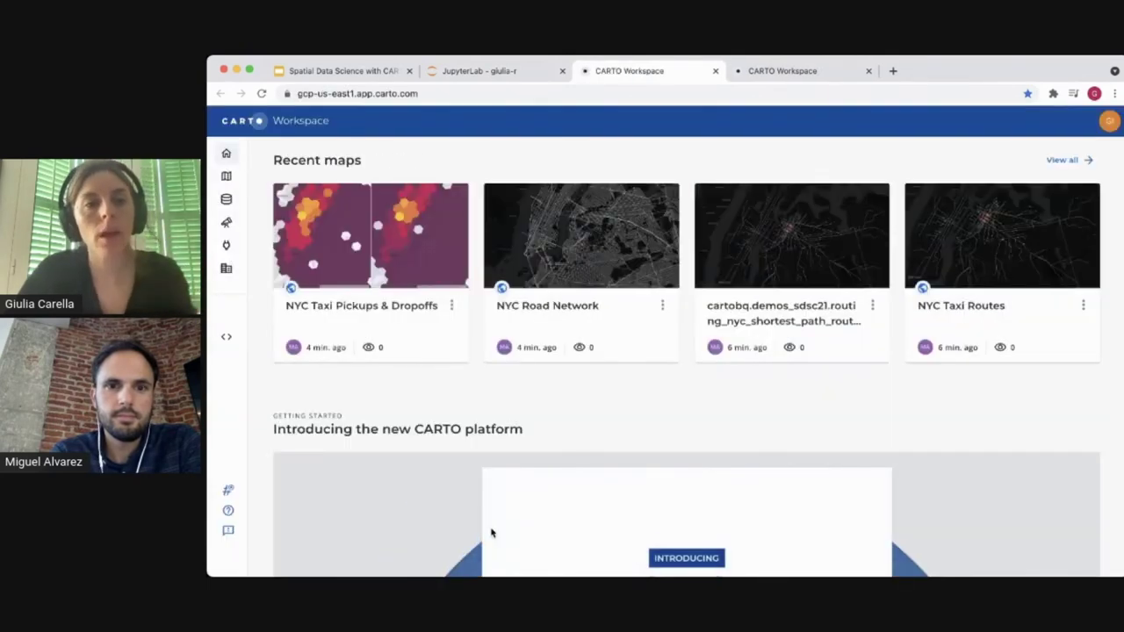
click(232, 177)
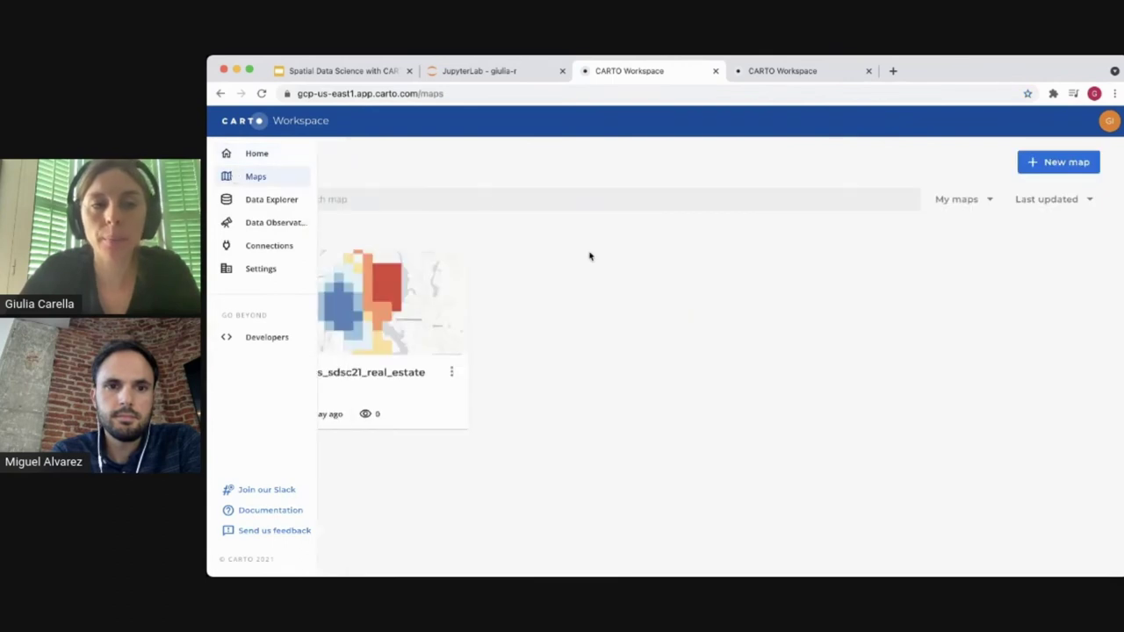
click(1088, 170)
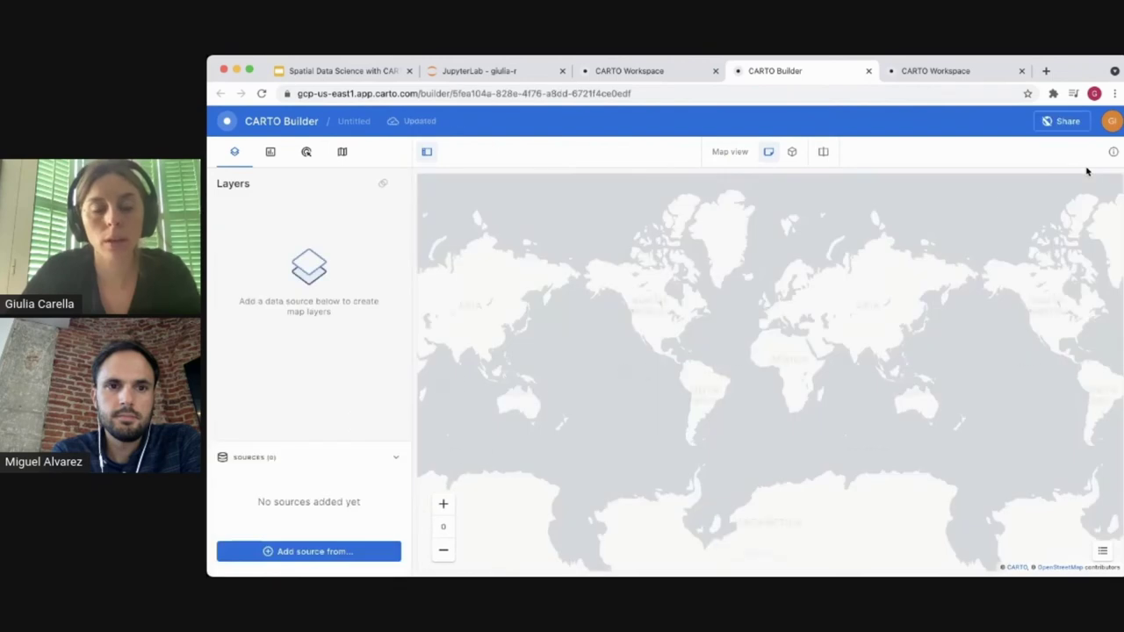
key(ctrl+plus)
key(ctrl+plus)
key(ctrl+plus)
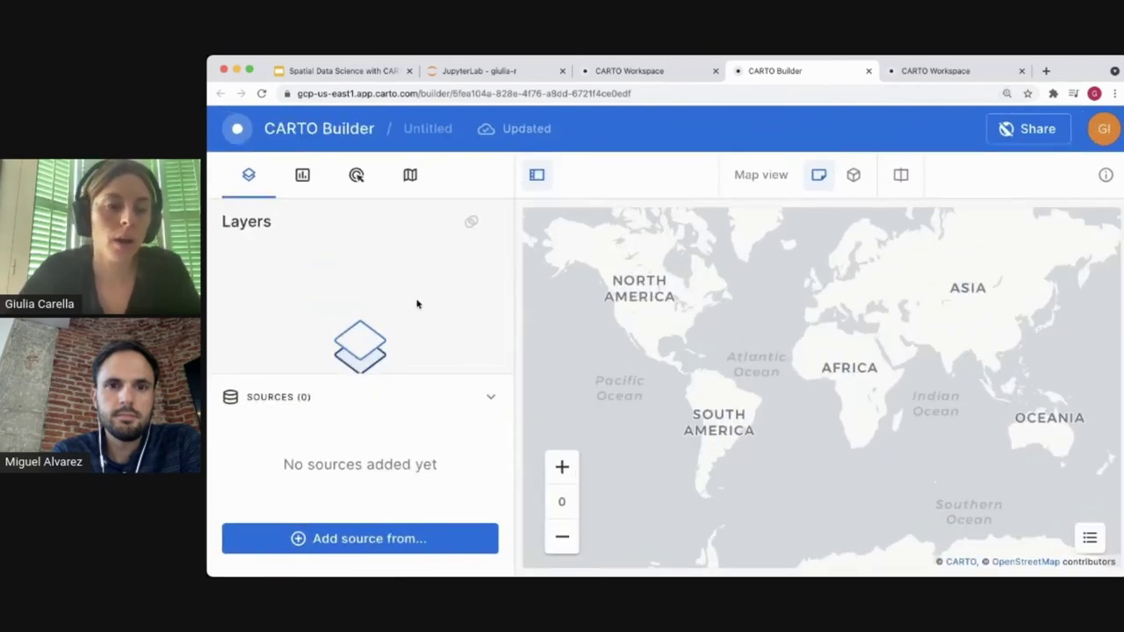
Step: Add a Custom Query (SQL) source using 'Type your own query' on the datascience_workshops connection
click(389, 537)
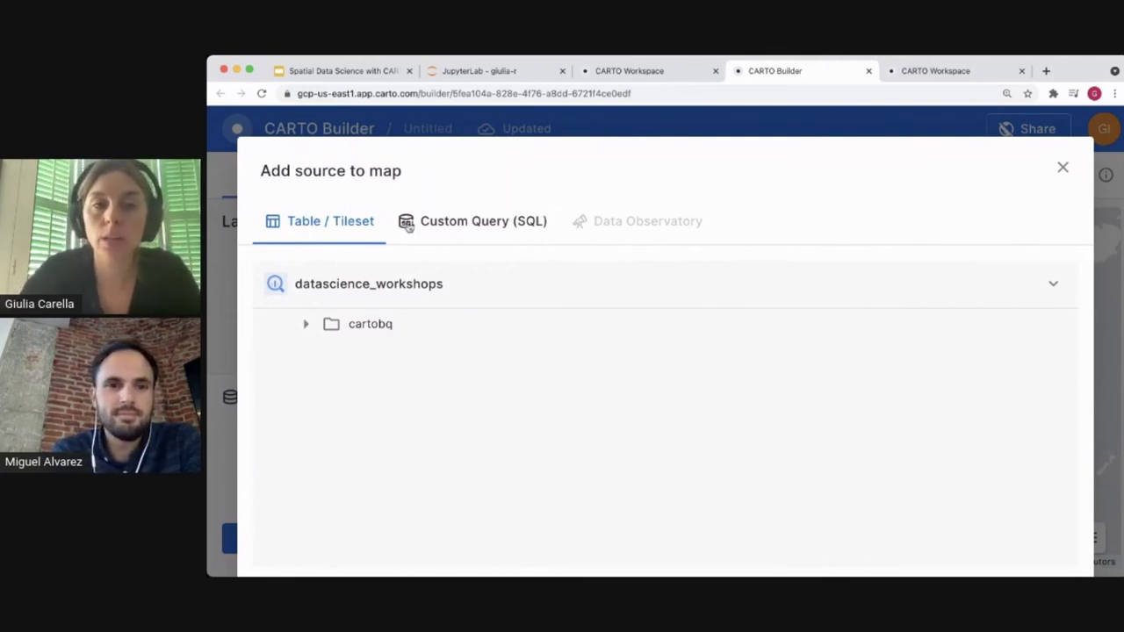
click(445, 222)
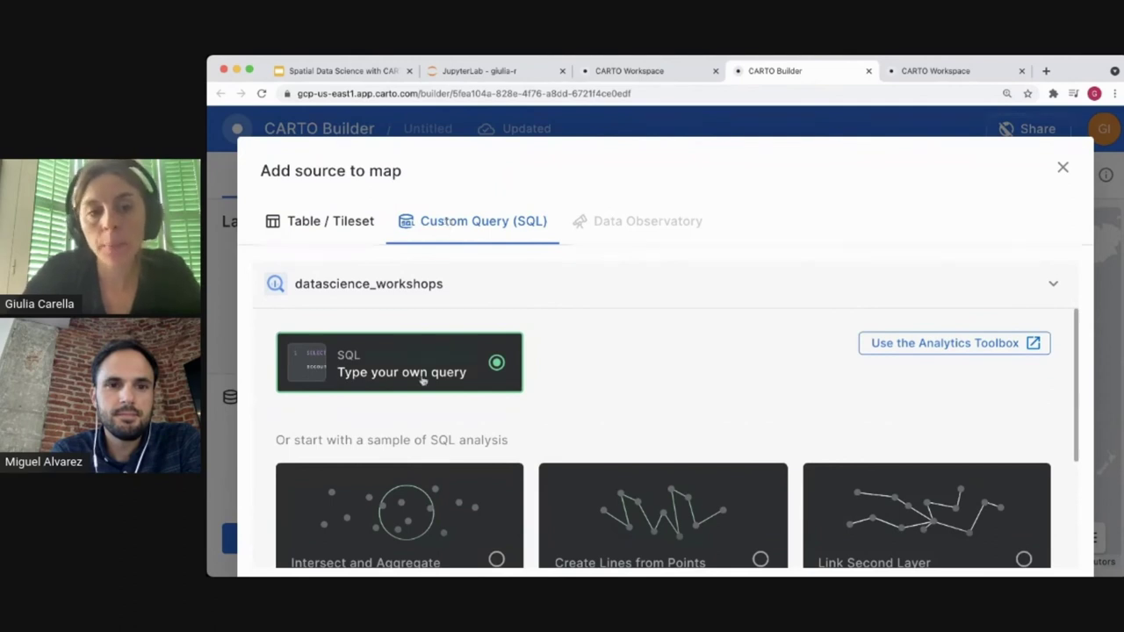
scroll(888, 394, down, 2)
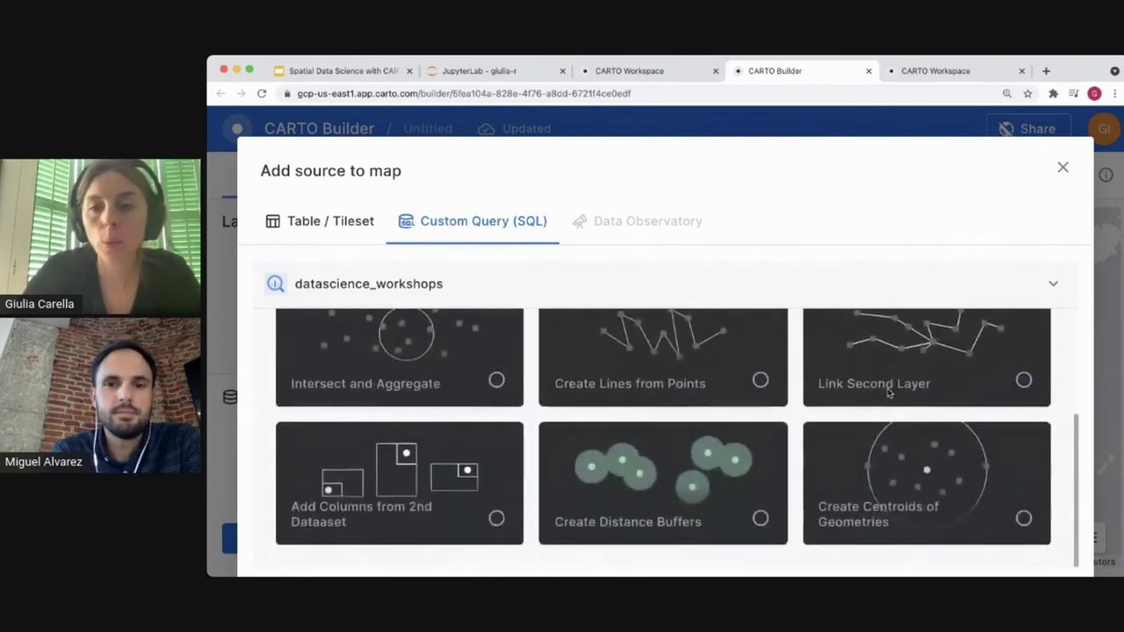
scroll(888, 393, up, 2)
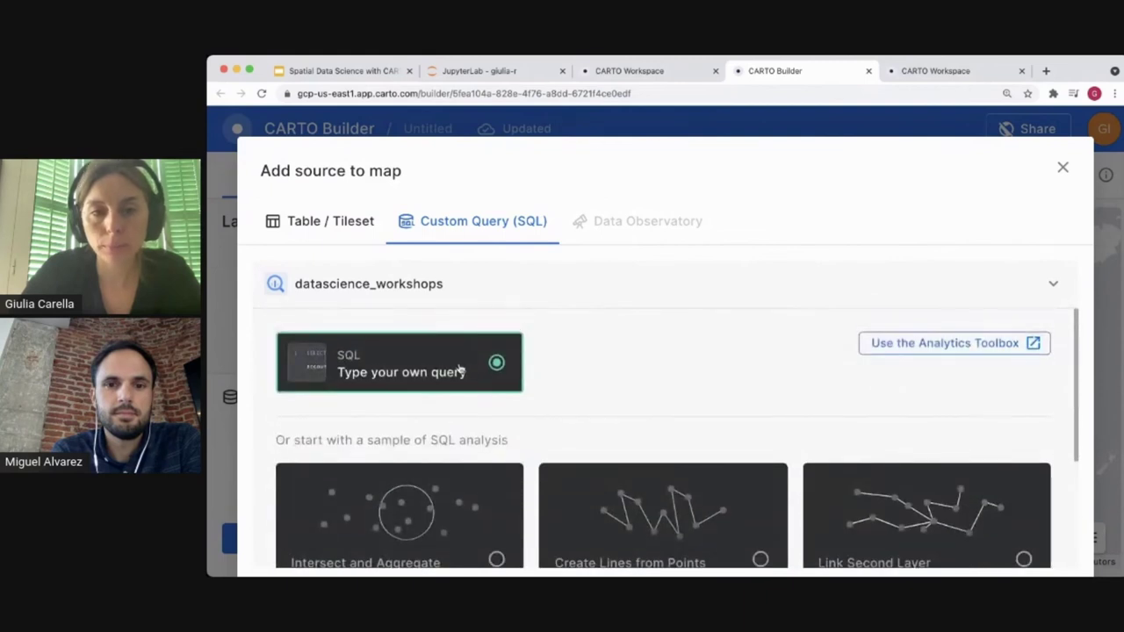
scroll(714, 431, down, 2)
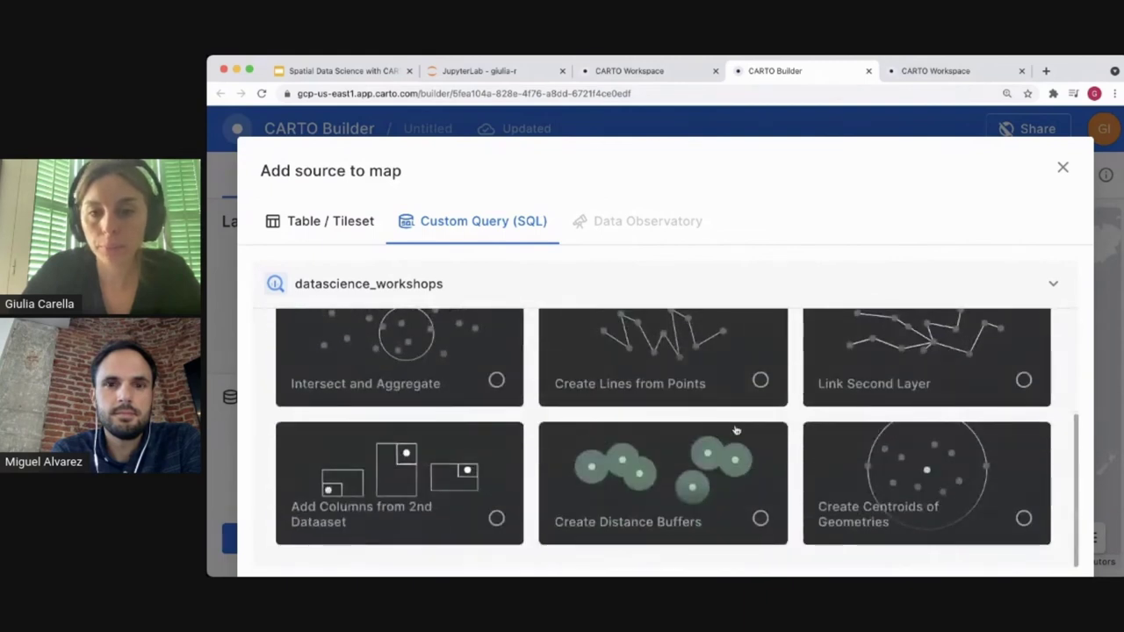
scroll(773, 452, up, 2)
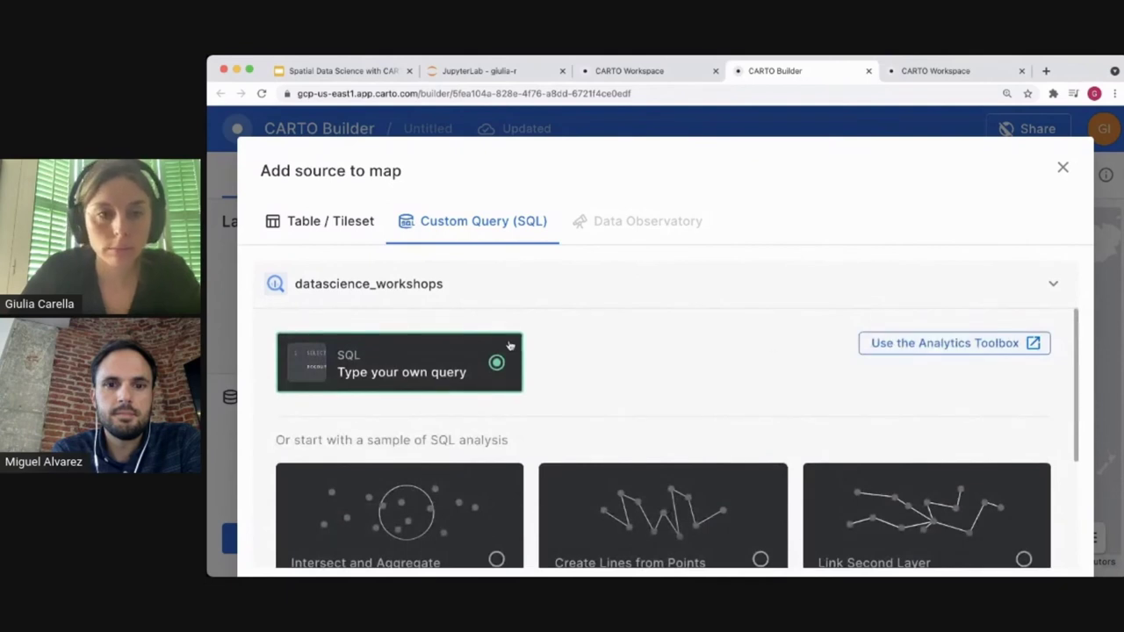
click(922, 350)
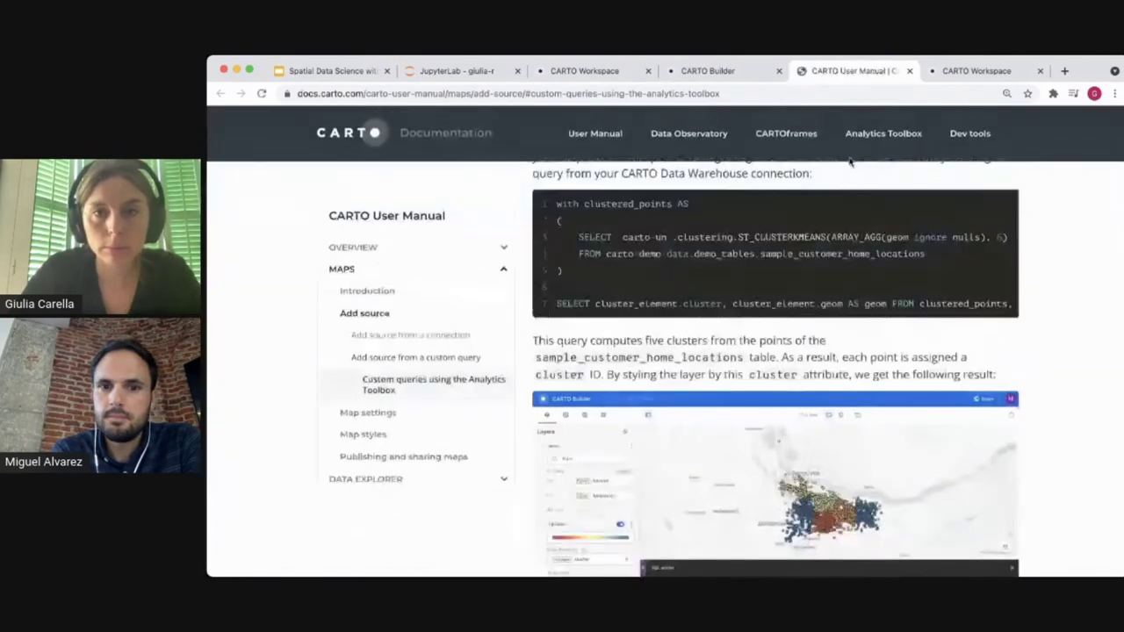
key(super+w)
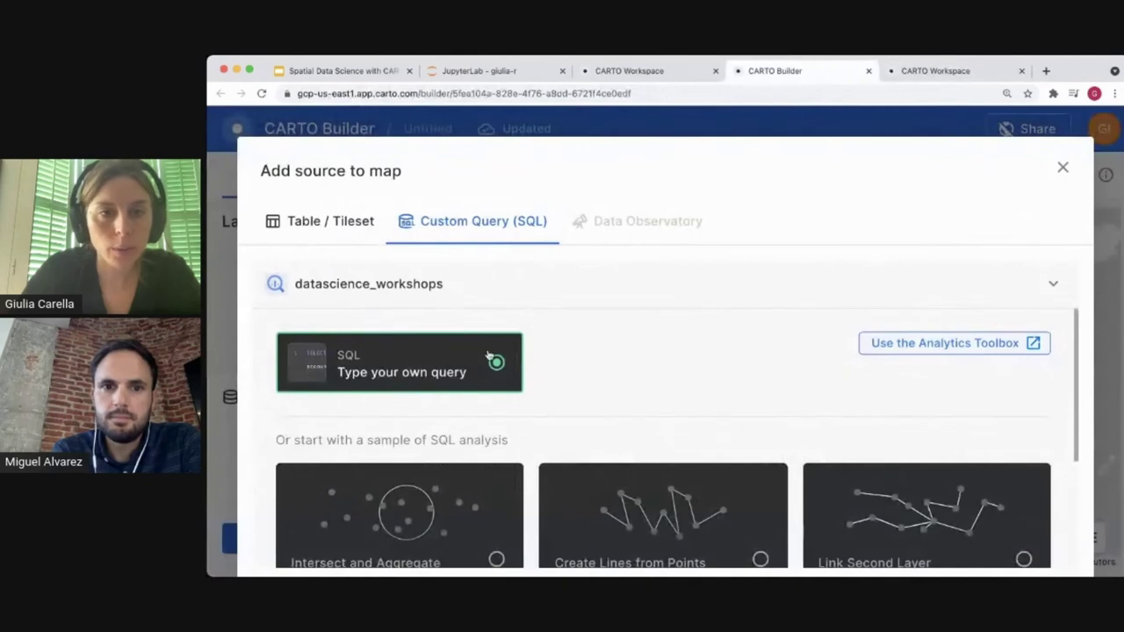
scroll(490, 355, down, 3)
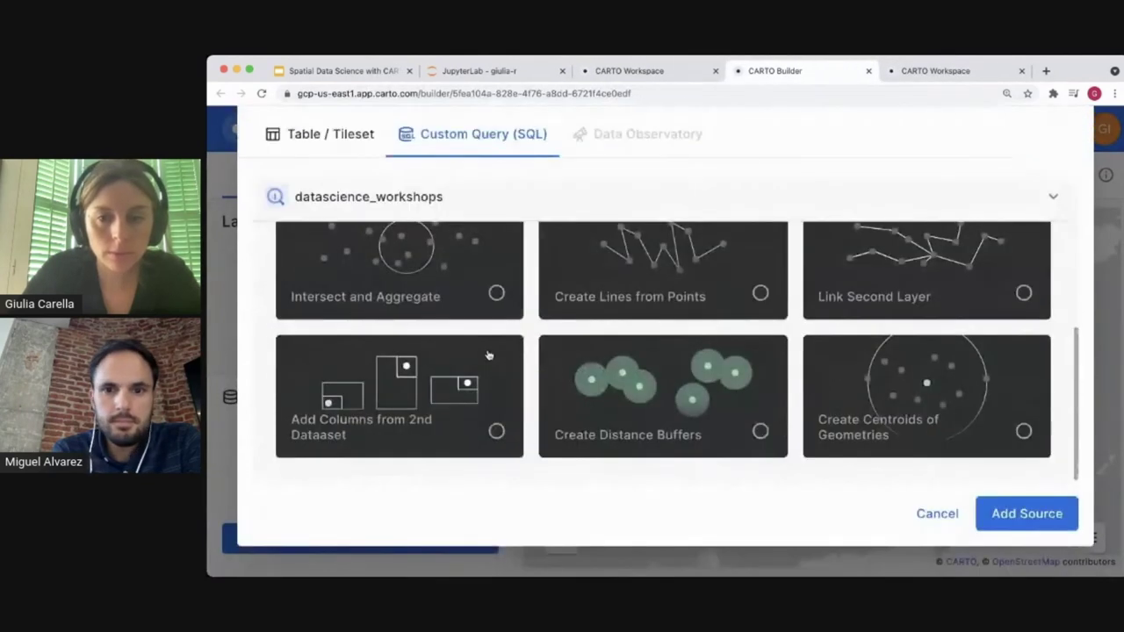
click(1059, 518)
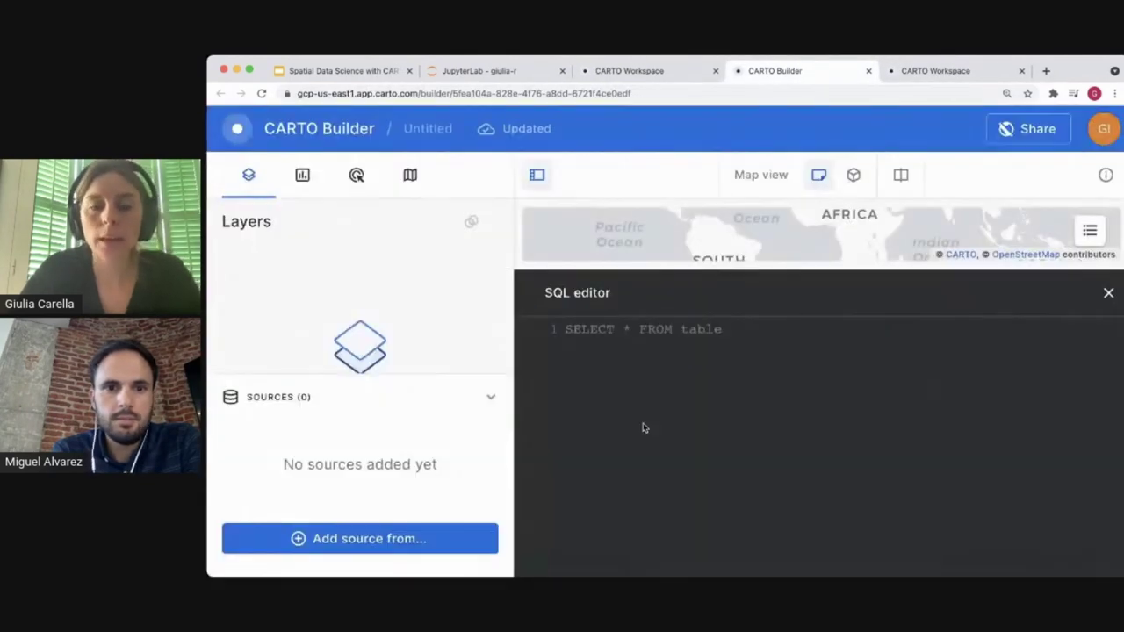
Step: Run a query selecting geom and total_taxes from cartobq.demos_sdsc21.property_sales_2018_geo
click(593, 332)
text(SELE)
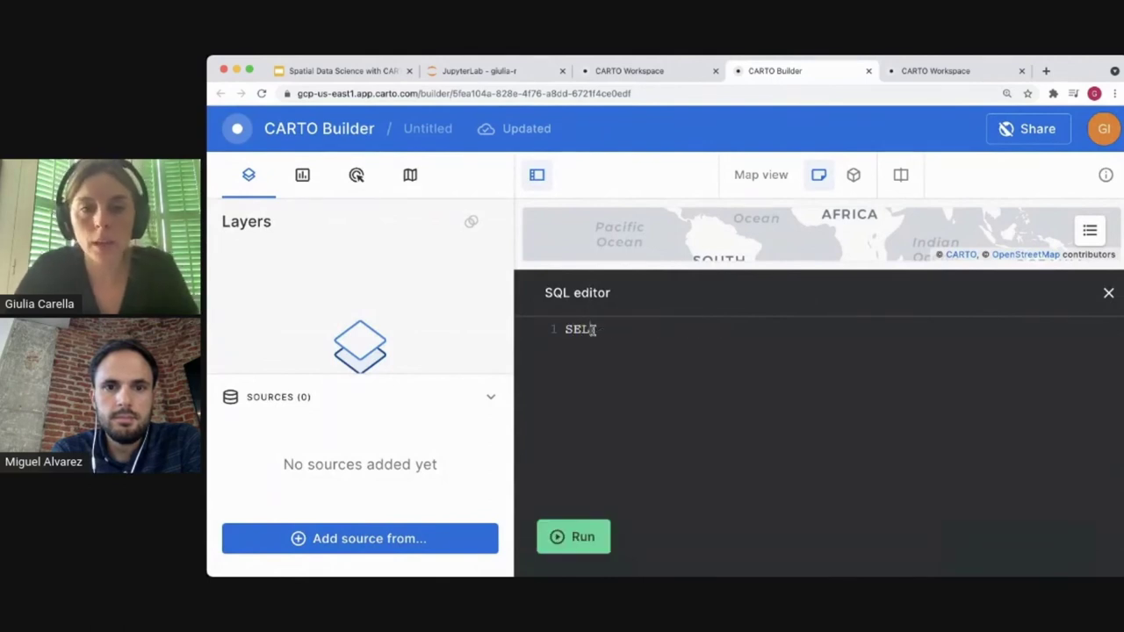
text(CT )
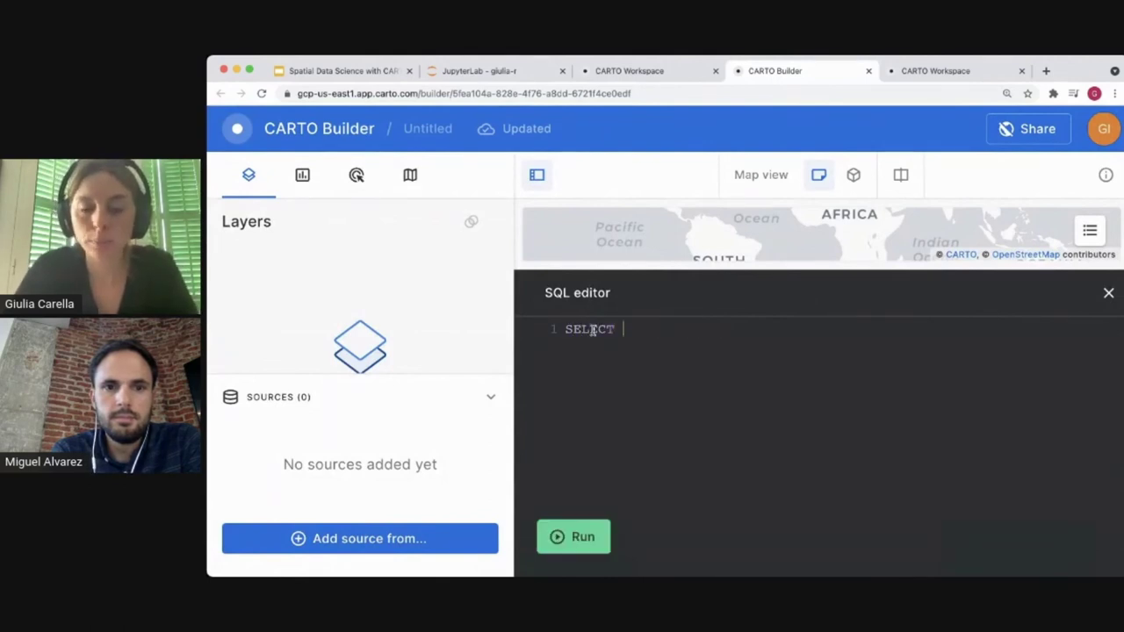
text(geom)
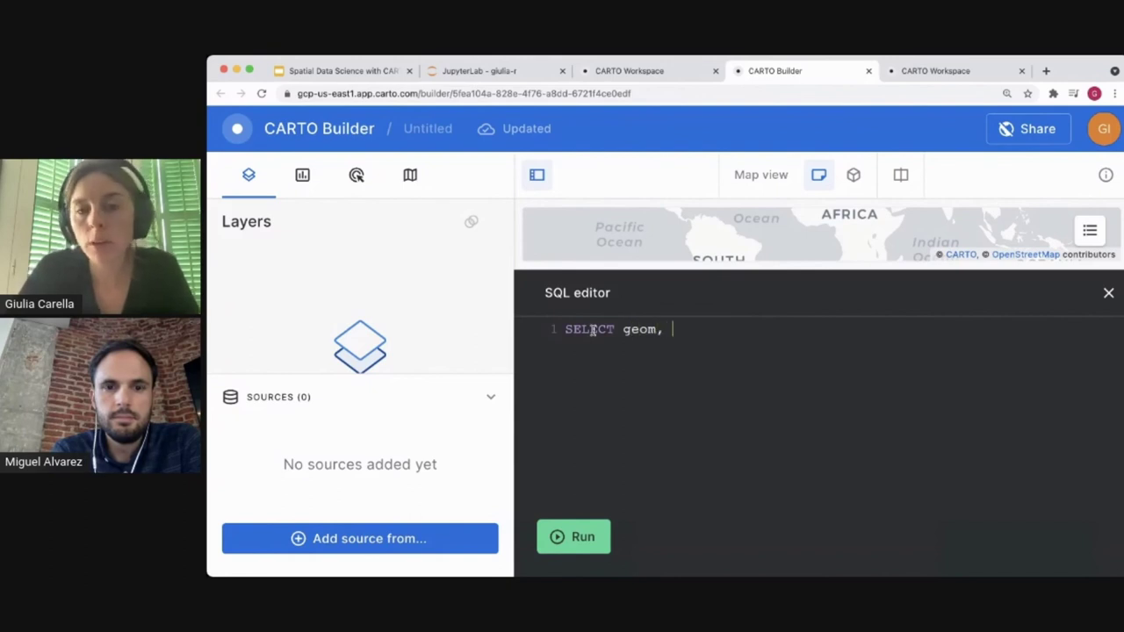
text(,)
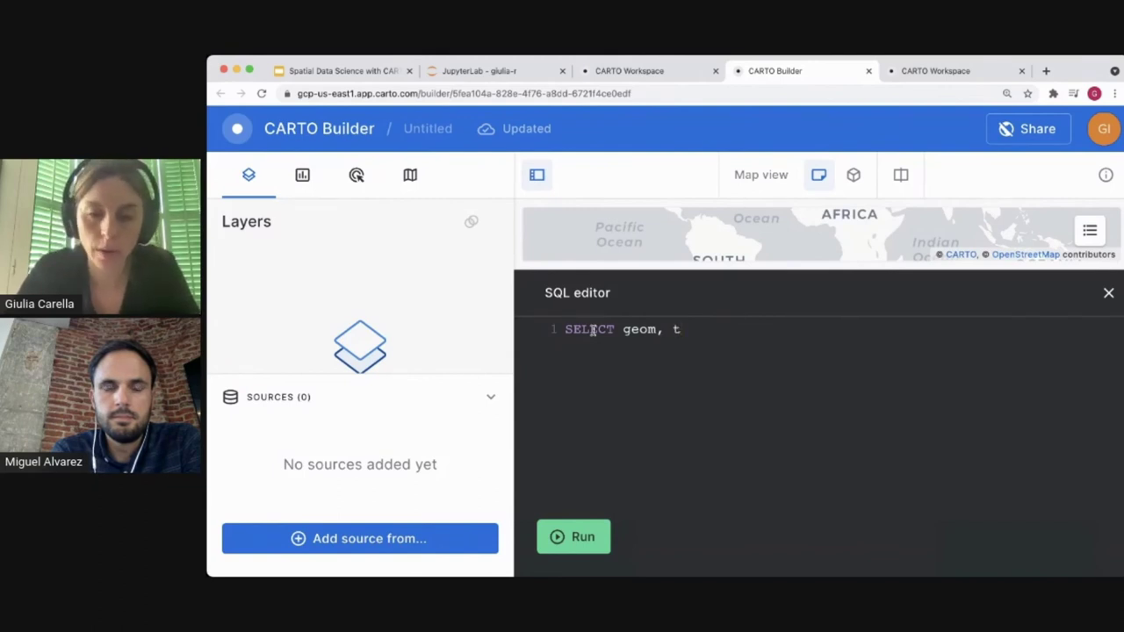
text(al)
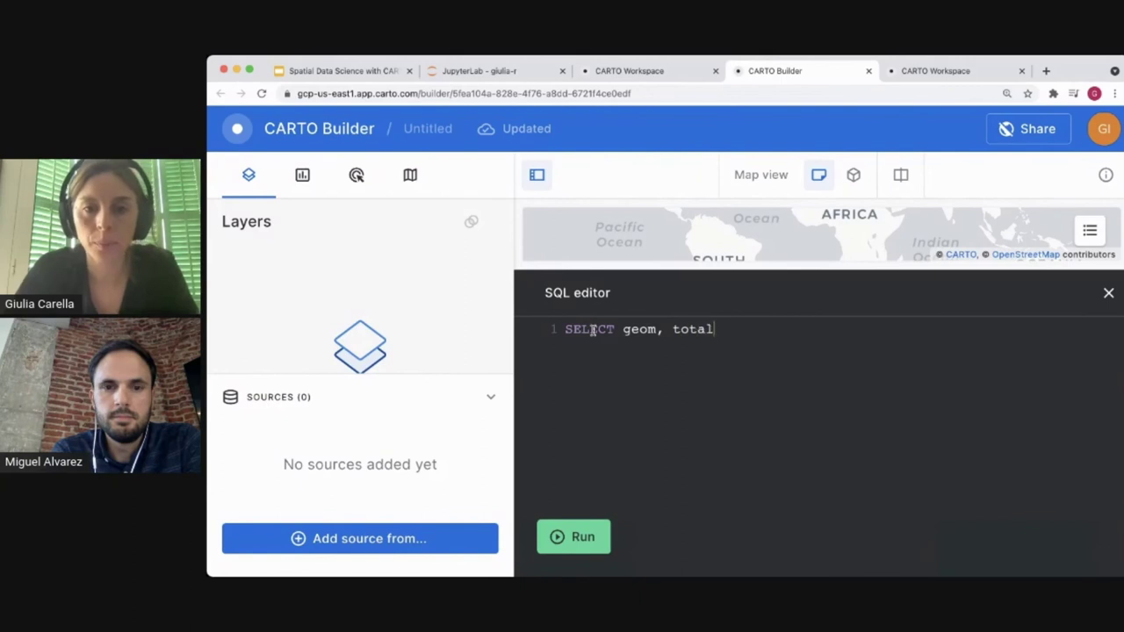
text(_taxes)
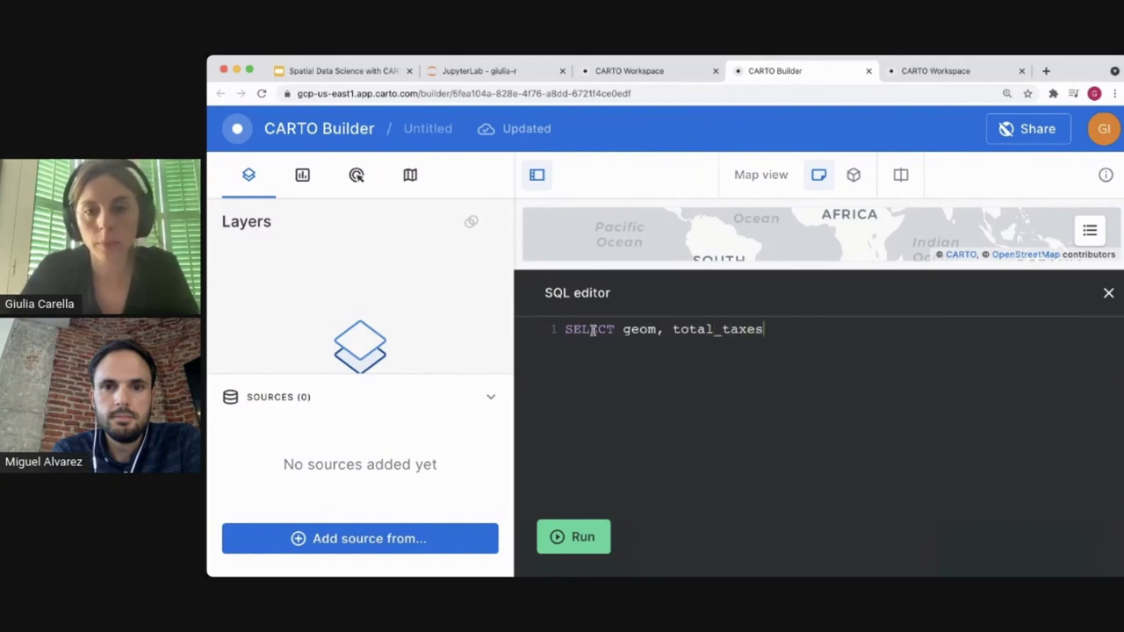
key(Return)
text(FROM)
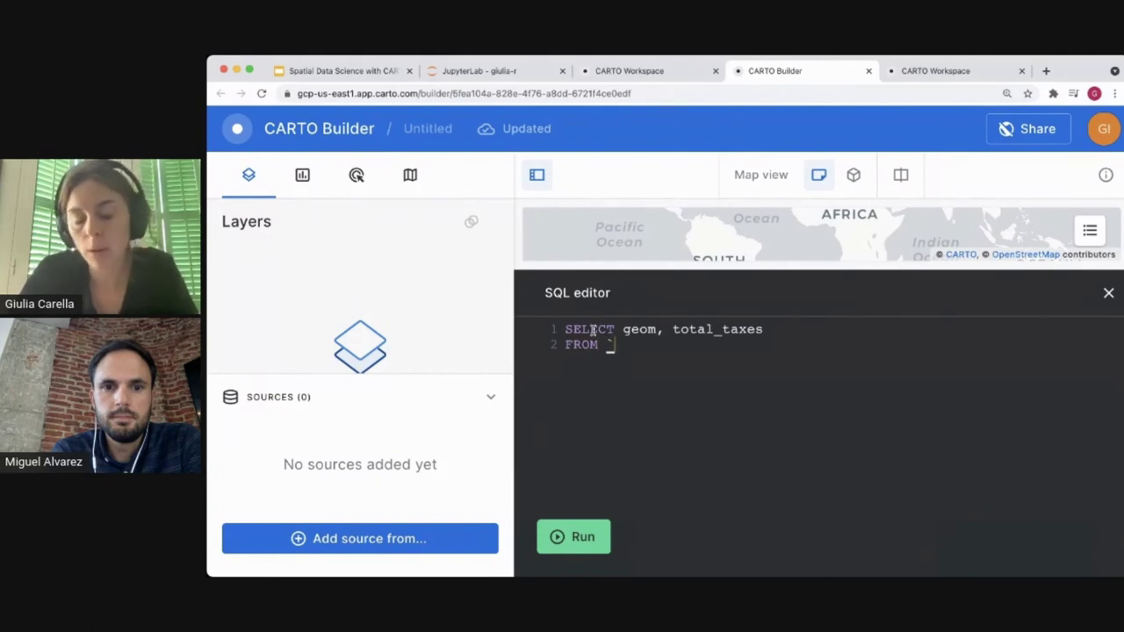
text( `)
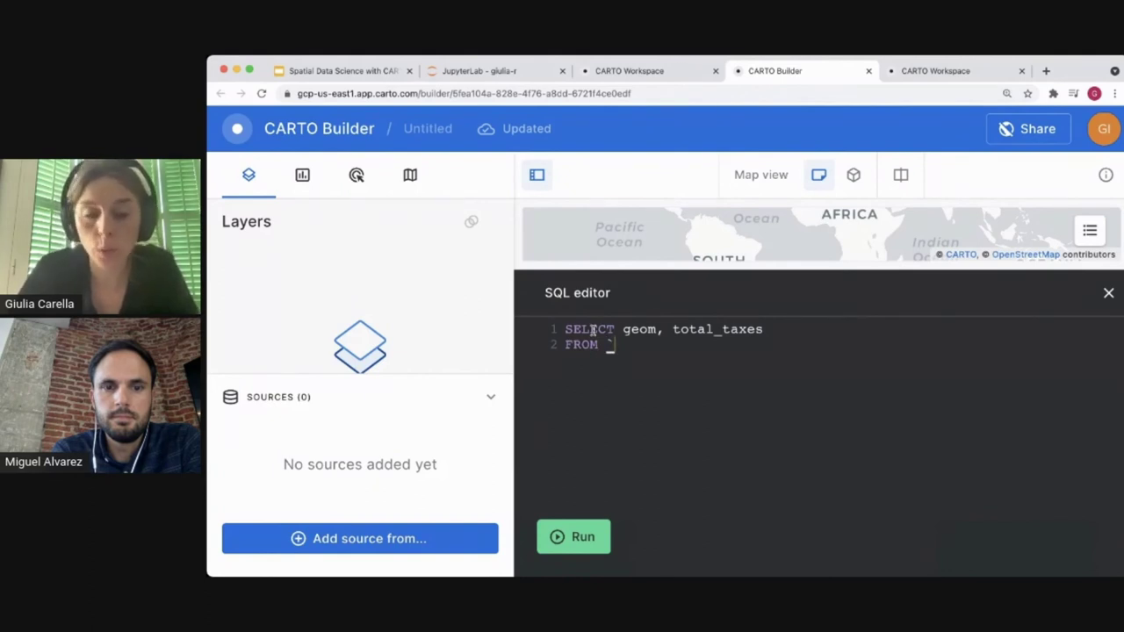
text(cartobq)
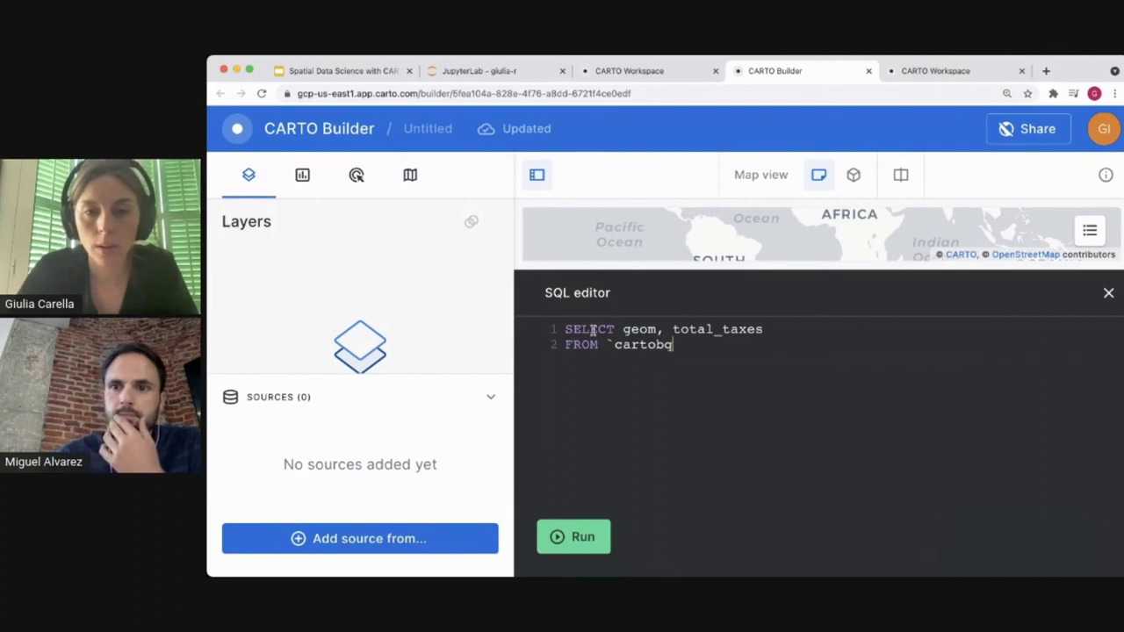
text(.d)
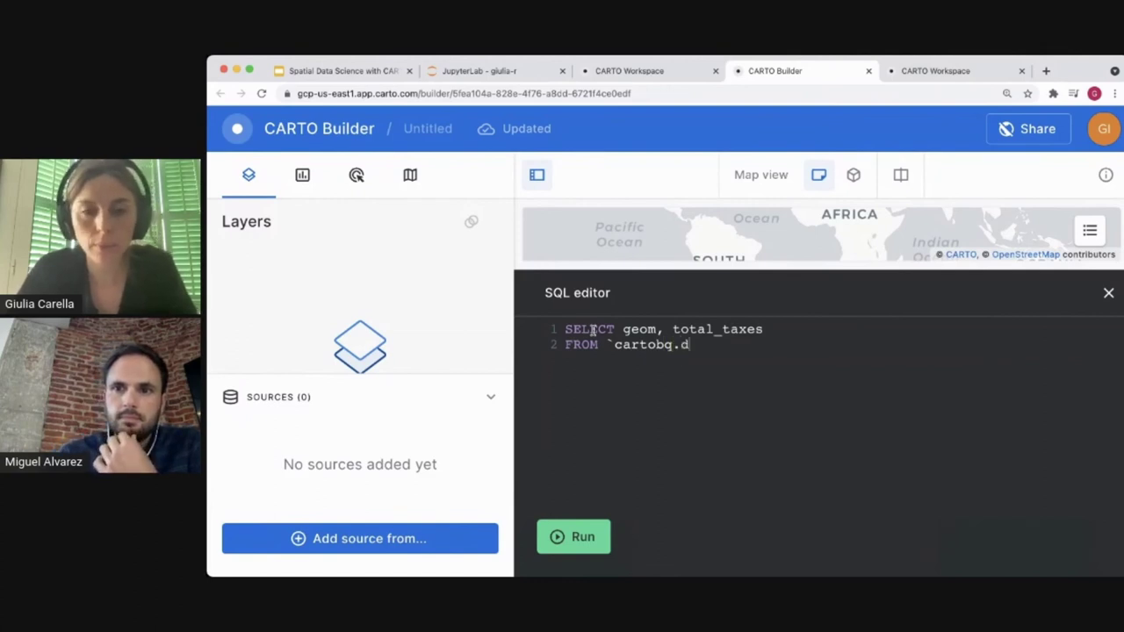
text(em)
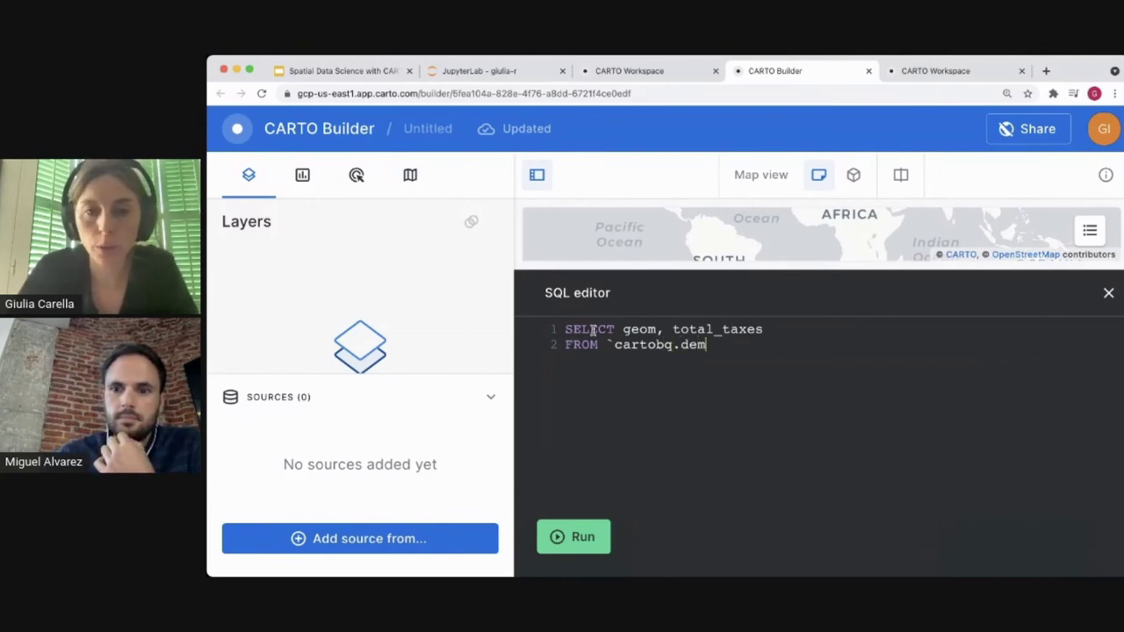
text(os_)
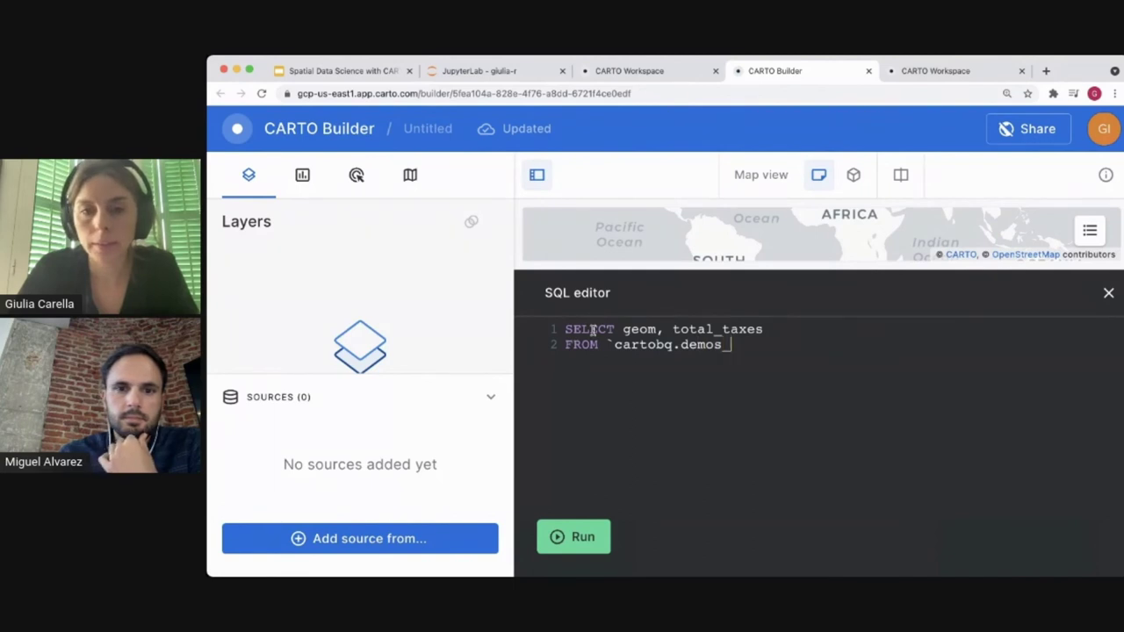
text(sd)
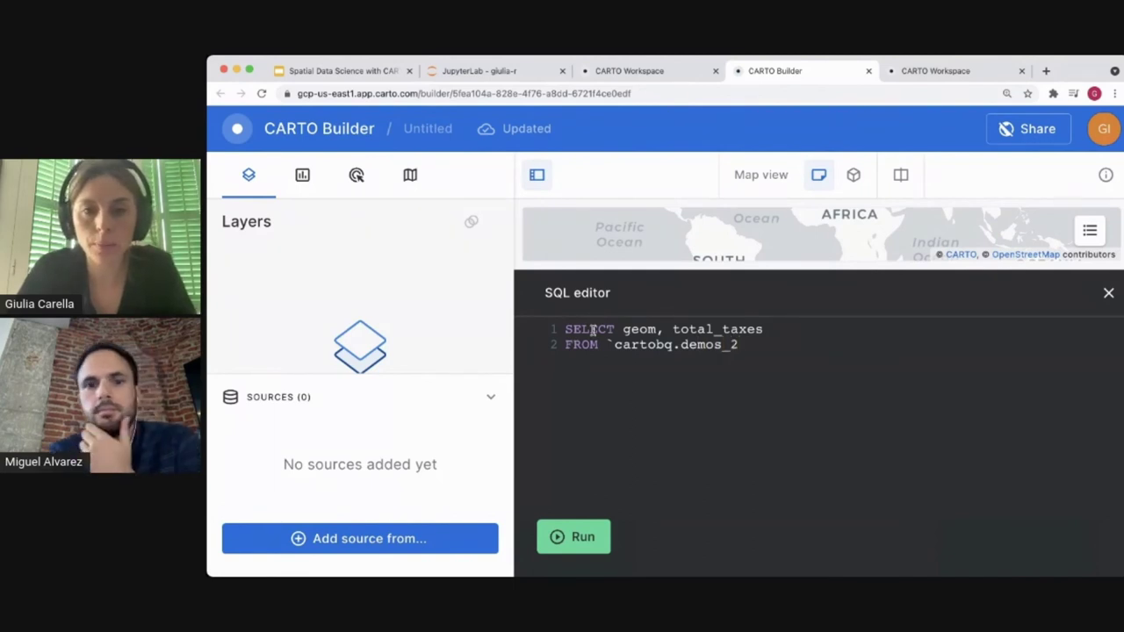
text(sc21)
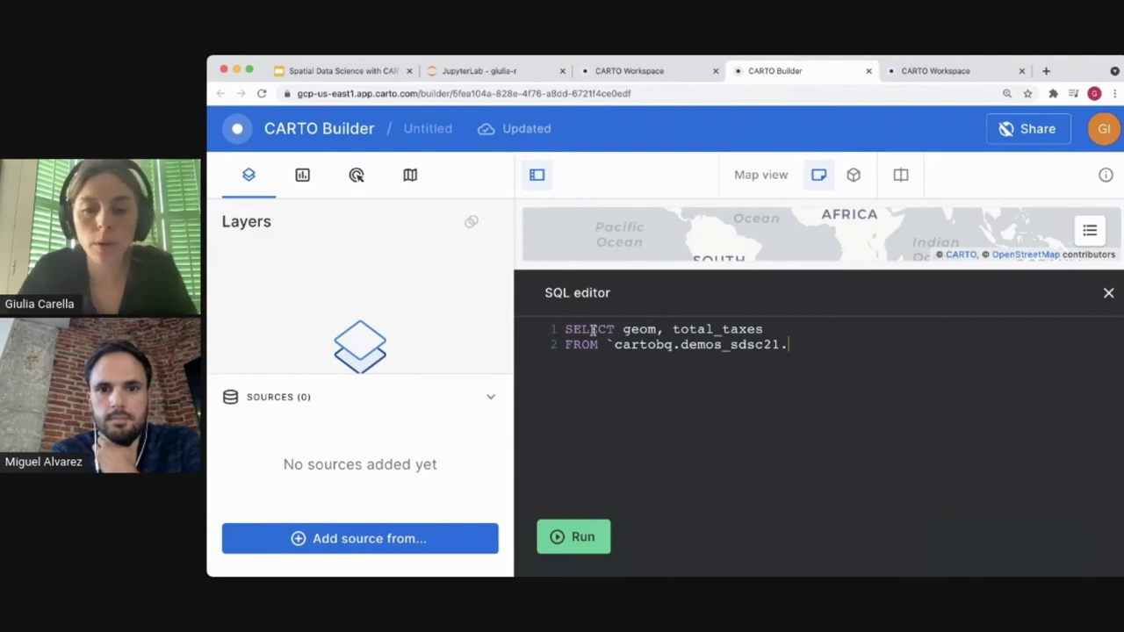
text(.property)
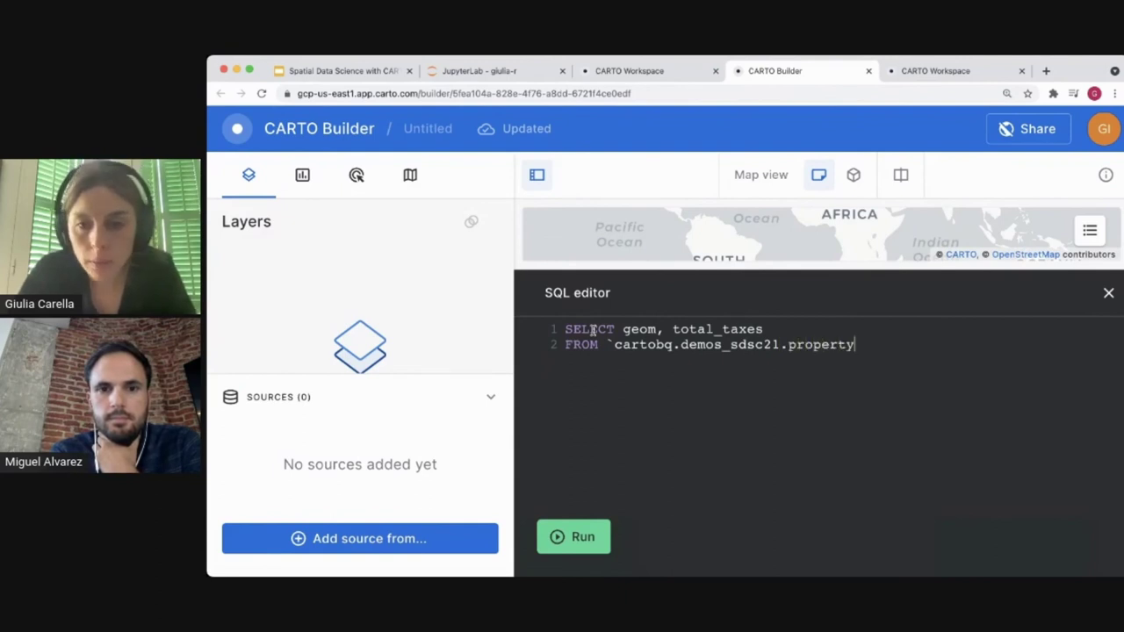
text(_sales)
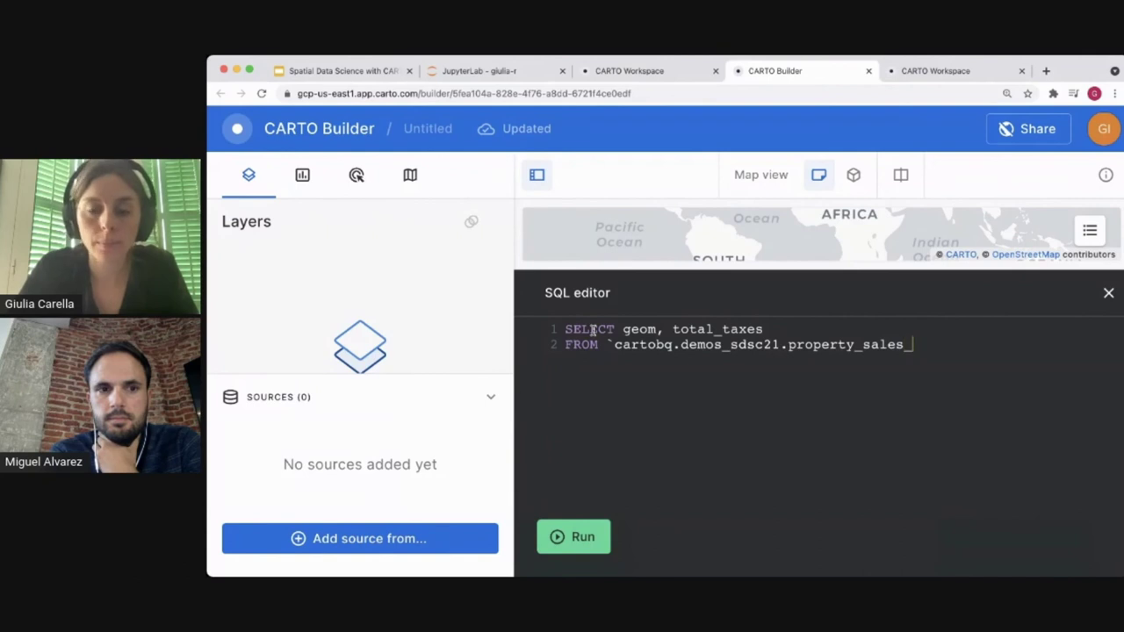
text(_2018_geo)
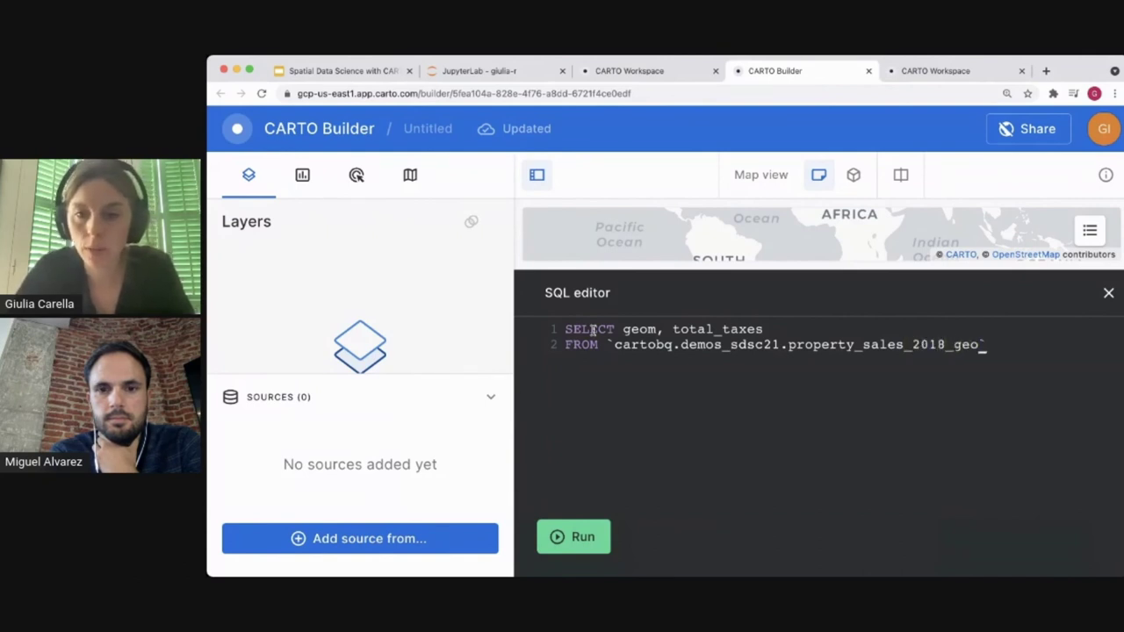
click(577, 537)
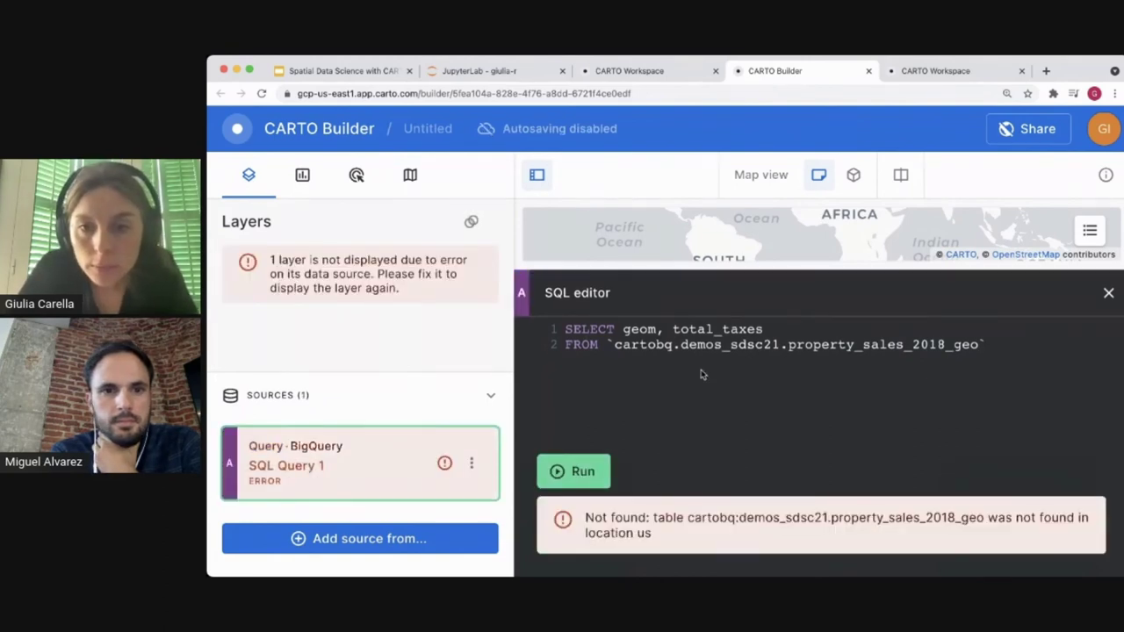
Step: Replace the query with the notebook's property_sales_providence_2018_geo version and run it, loading 31,379 points
click(479, 70)
scroll(395, 408, down, 5)
scroll(395, 407, up, 1)
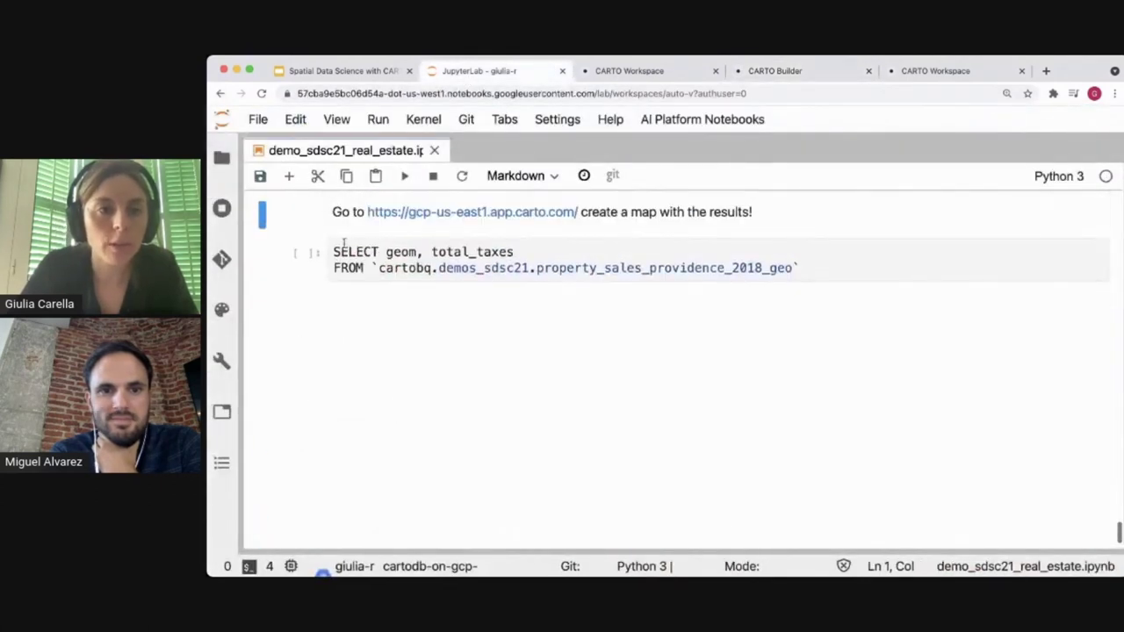
drag(334, 248, 334, 316)
key(ctrl+c)
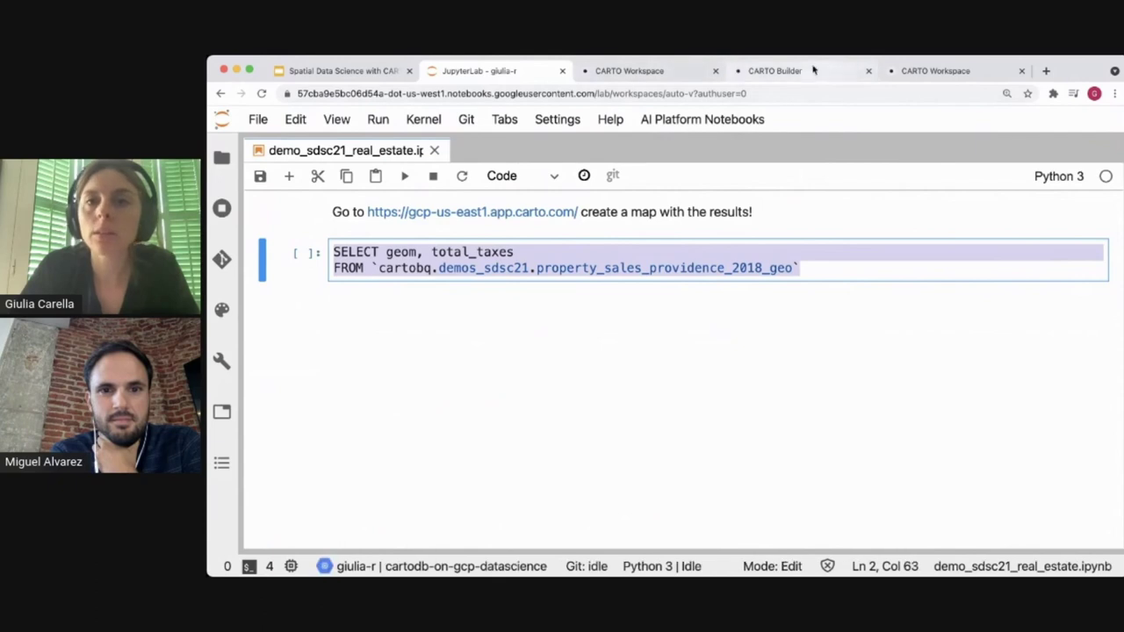
click(773, 70)
key(ctrl+a)
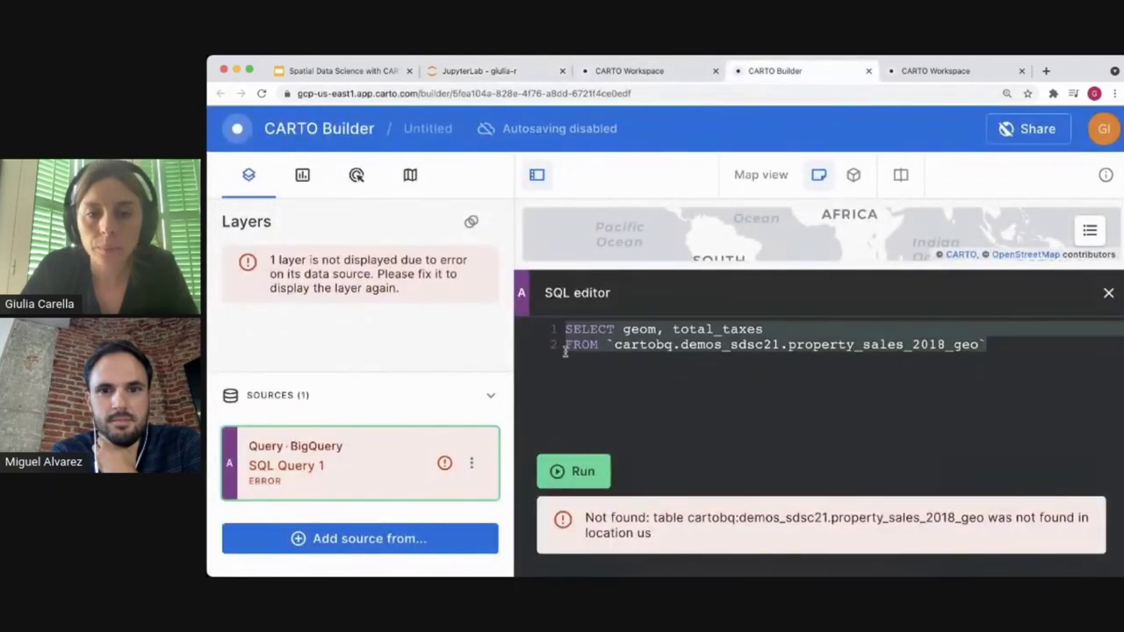
key(ctrl+v)
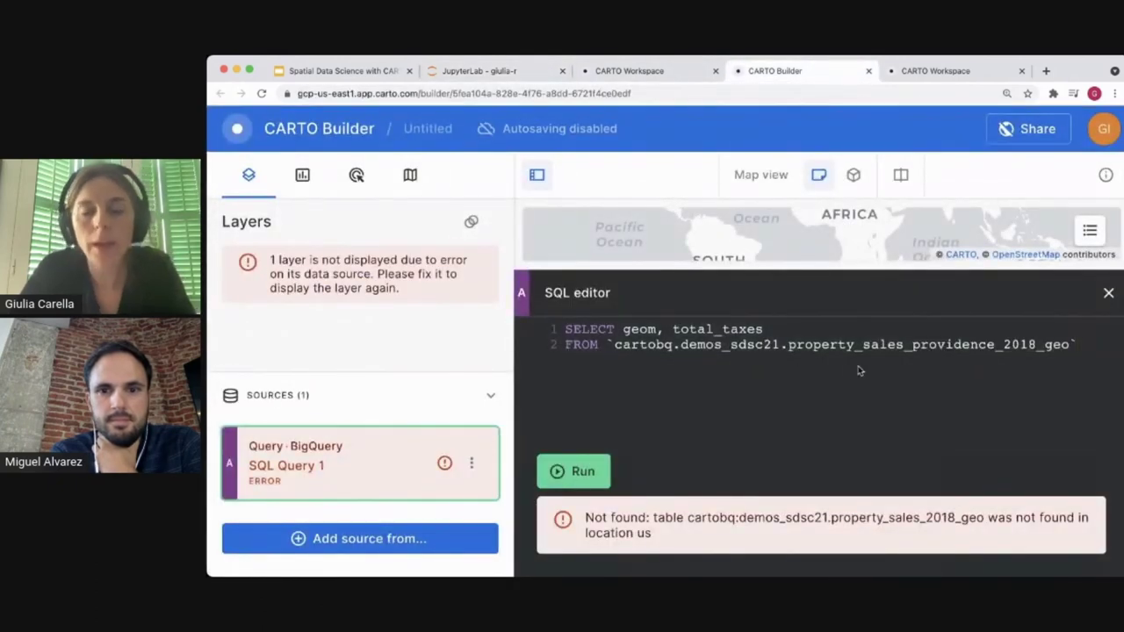
click(563, 472)
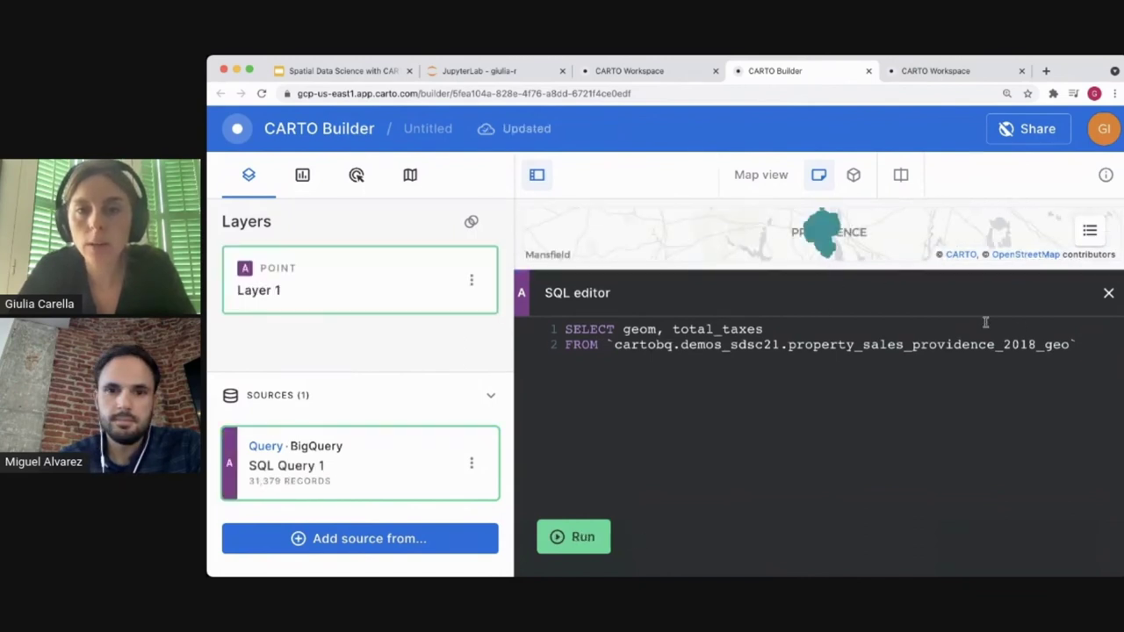
Step: Zoom into Providence and rename Layer 1 to 'Property taxes ($)'
scroll(844, 231, up, 2)
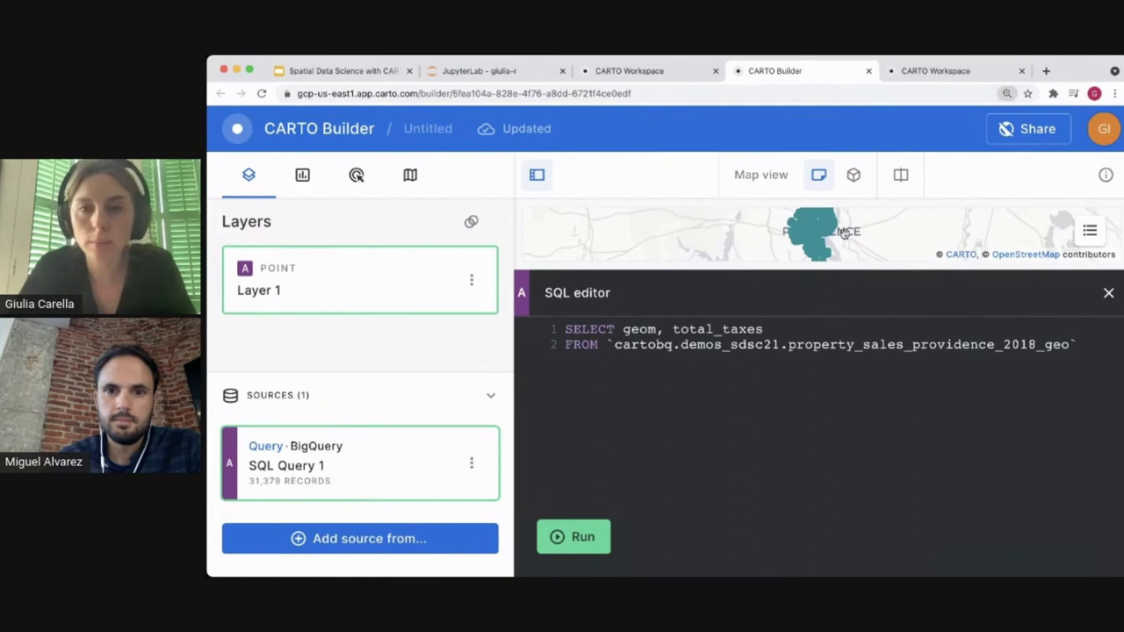
key(ctrl+minus)
key(ctrl+minus)
key(ctrl+minus)
scroll(733, 282, up, 5)
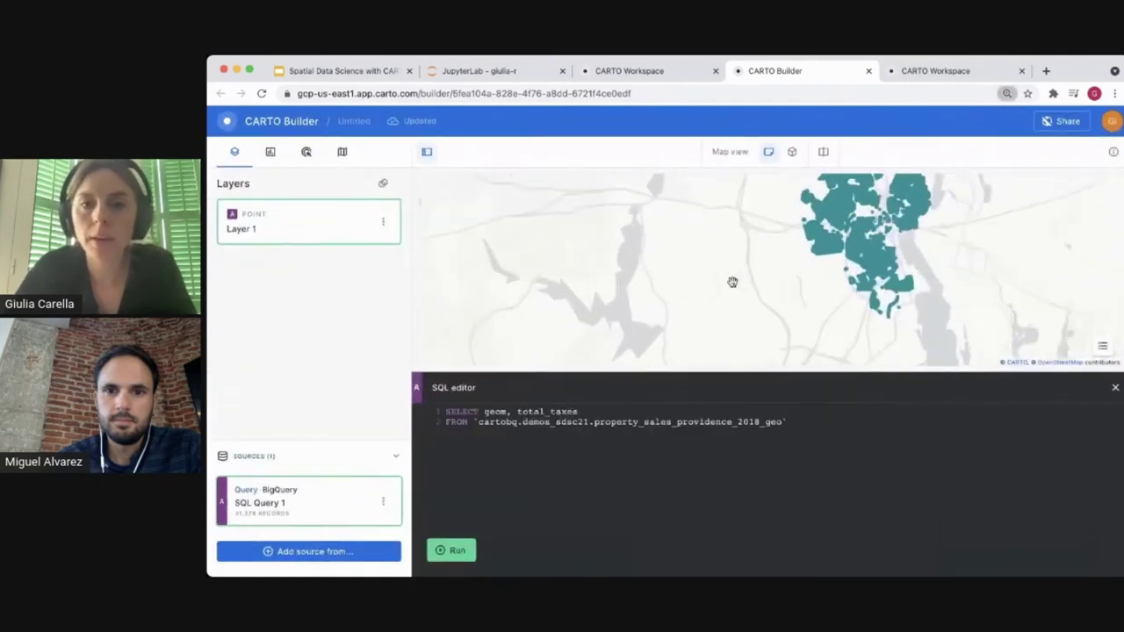
scroll(751, 266, up, 5)
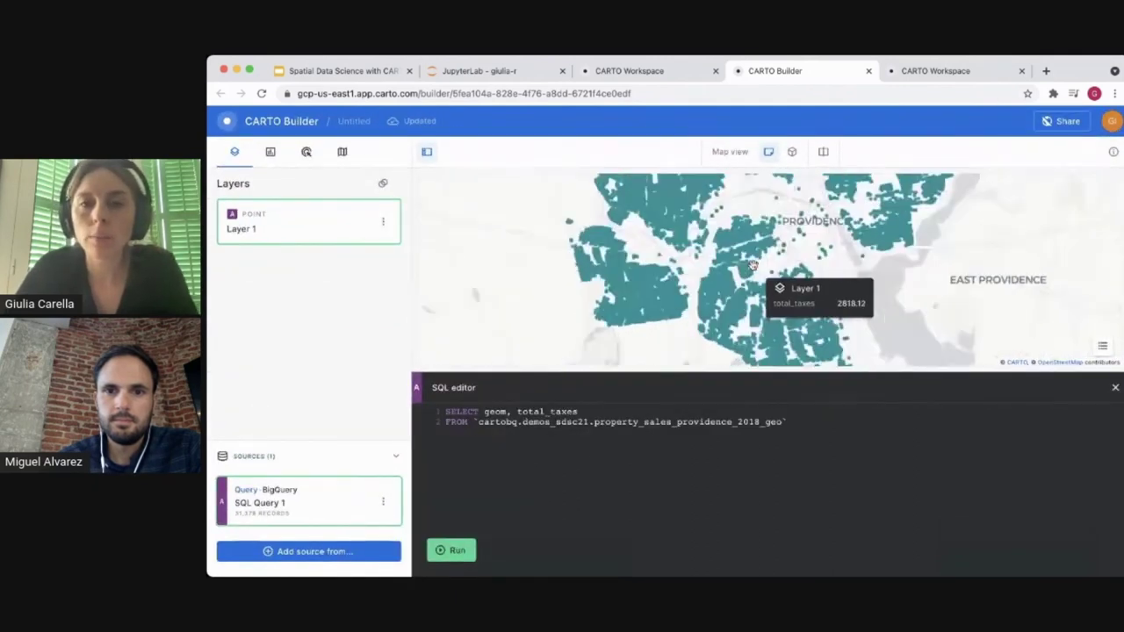
scroll(751, 255, up, 4)
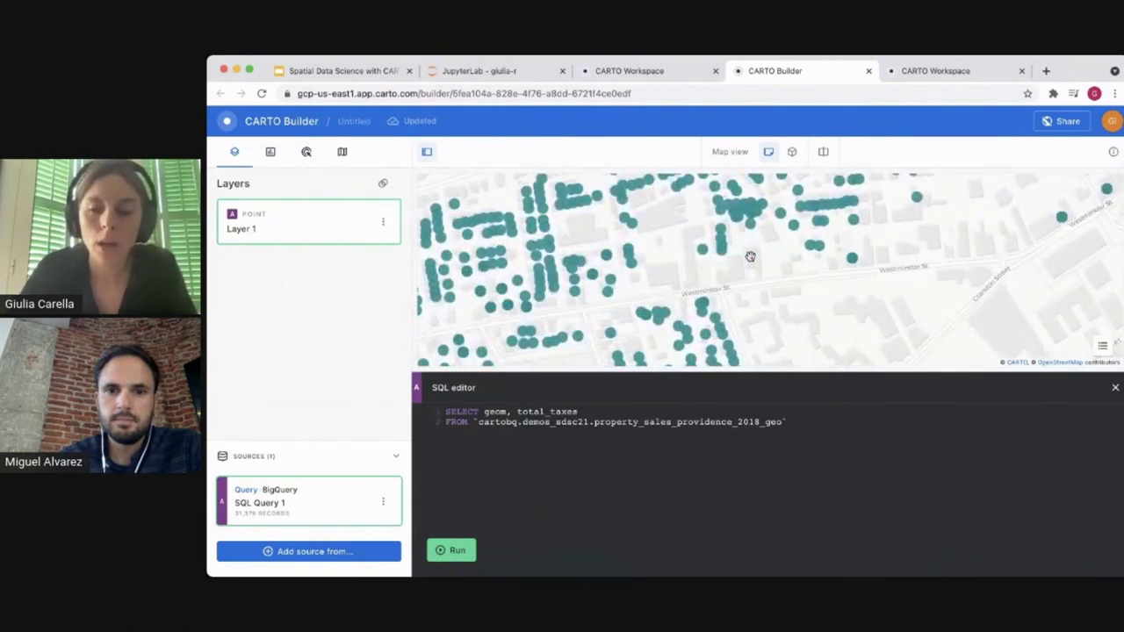
key(super+plus)
key(super+plus)
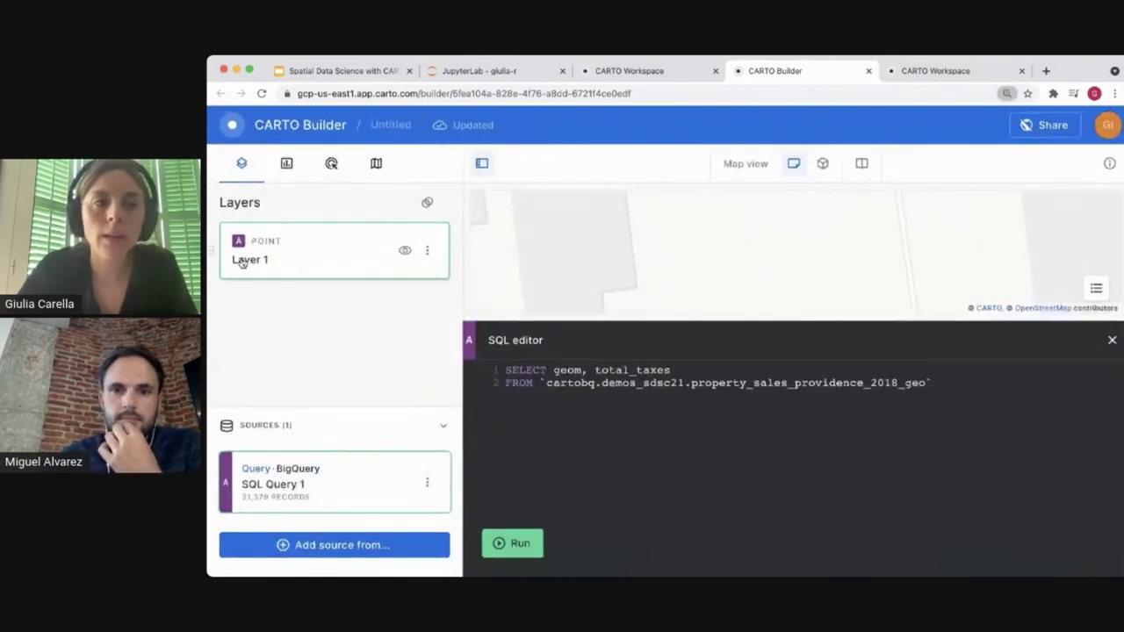
double_click(242, 262)
text(T)
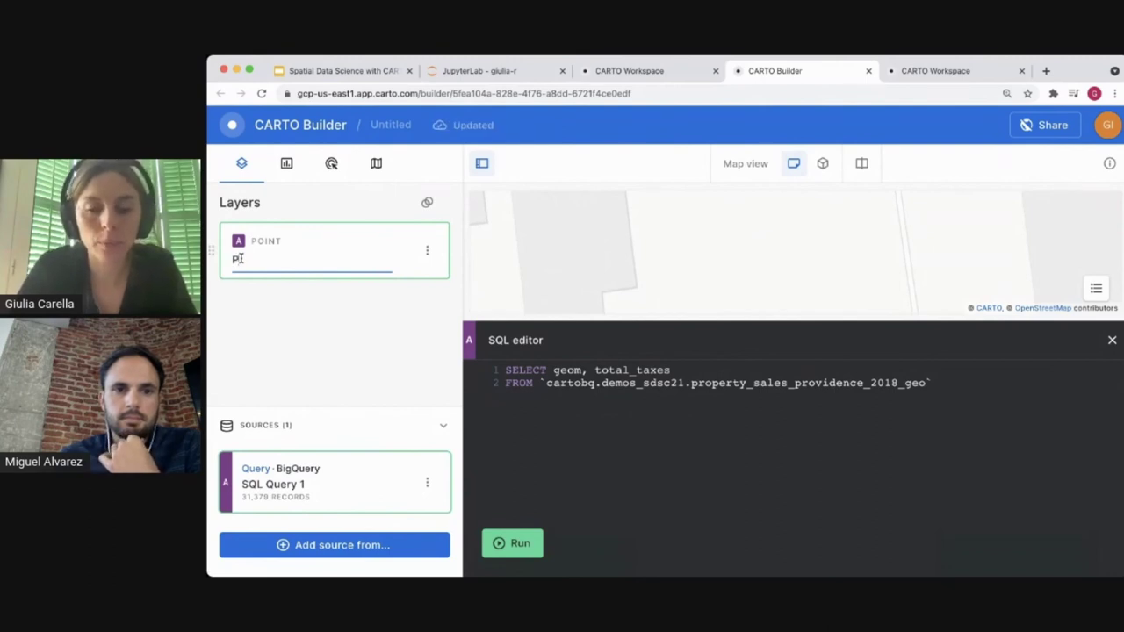
text(roperty ta)
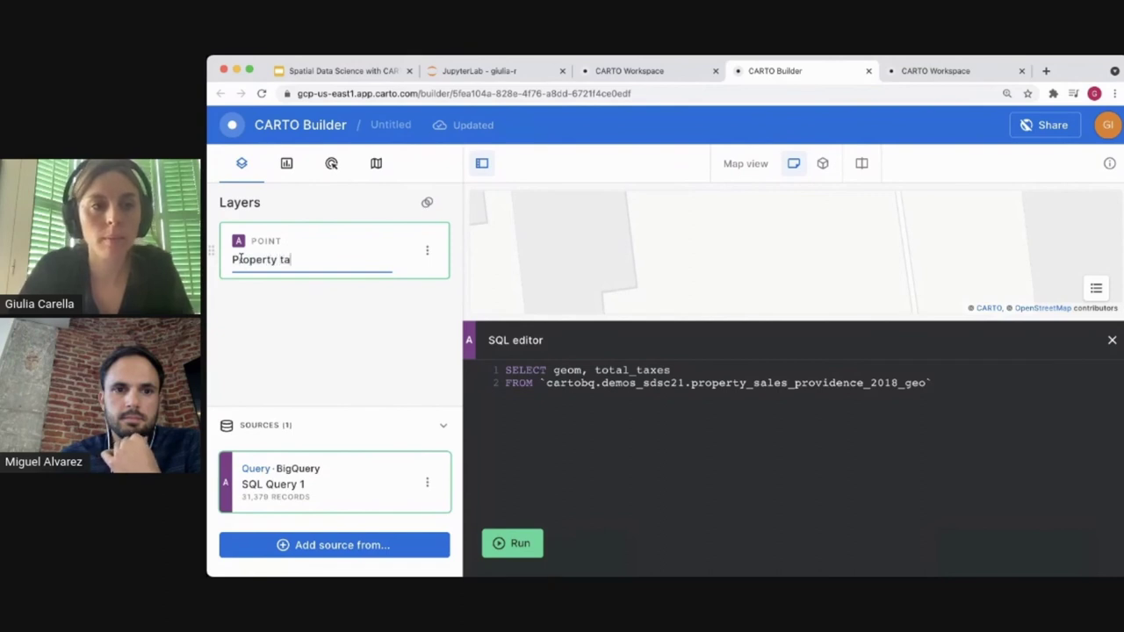
text(xes ()
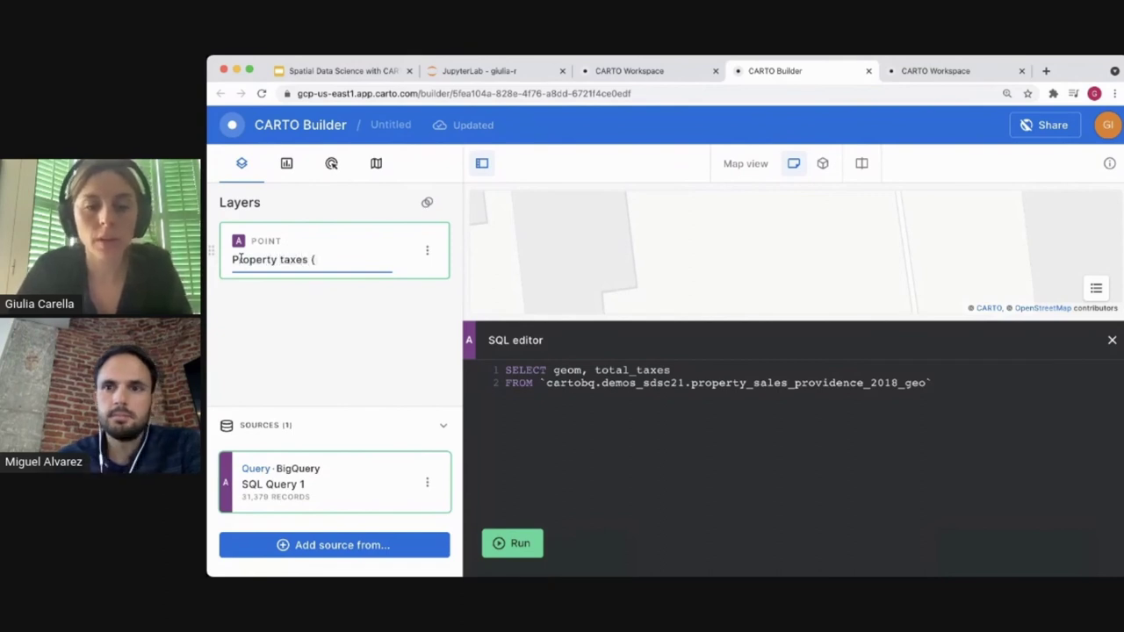
text($))
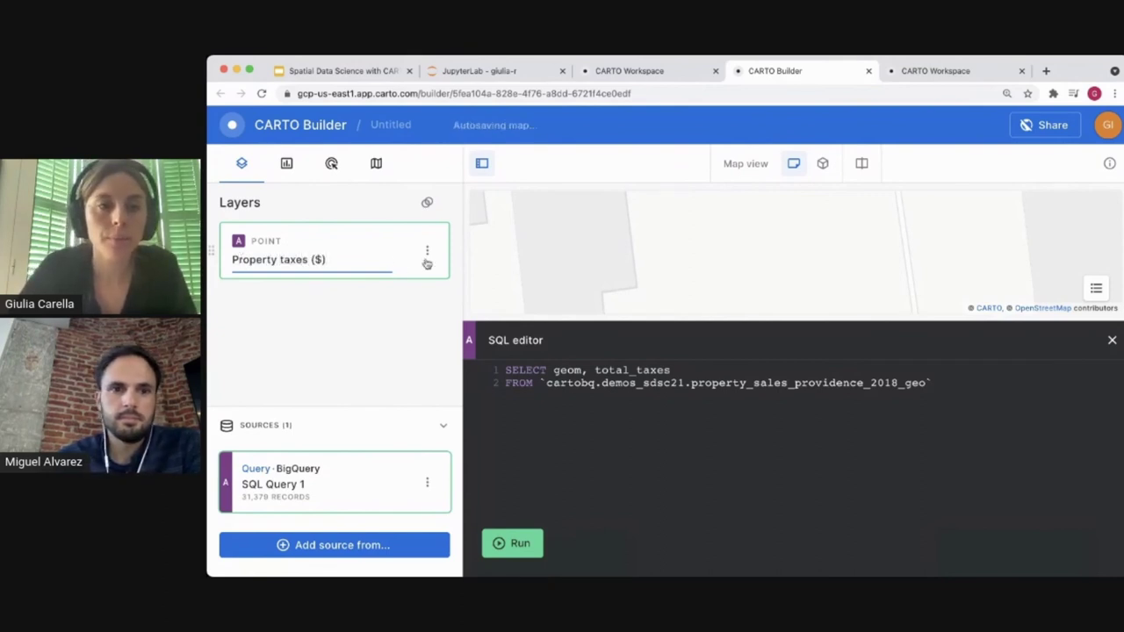
key(Return)
Step: Colour the Property taxes ($) points by total_taxes with the dark-blue-to-pink palette
click(404, 271)
scroll(369, 332, down, 4)
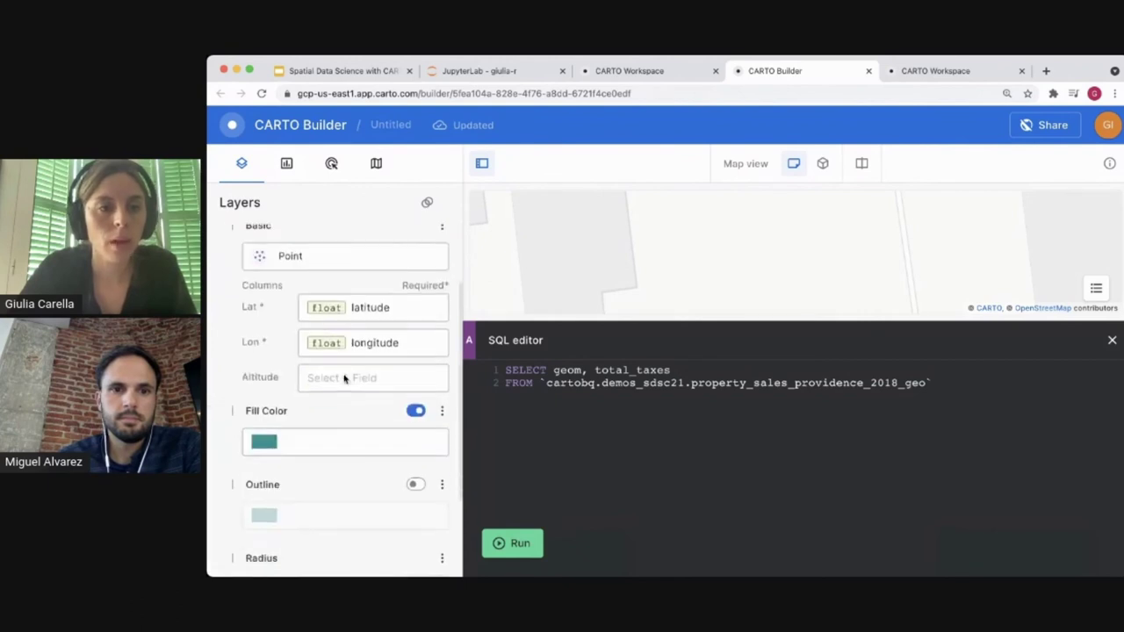
click(442, 323)
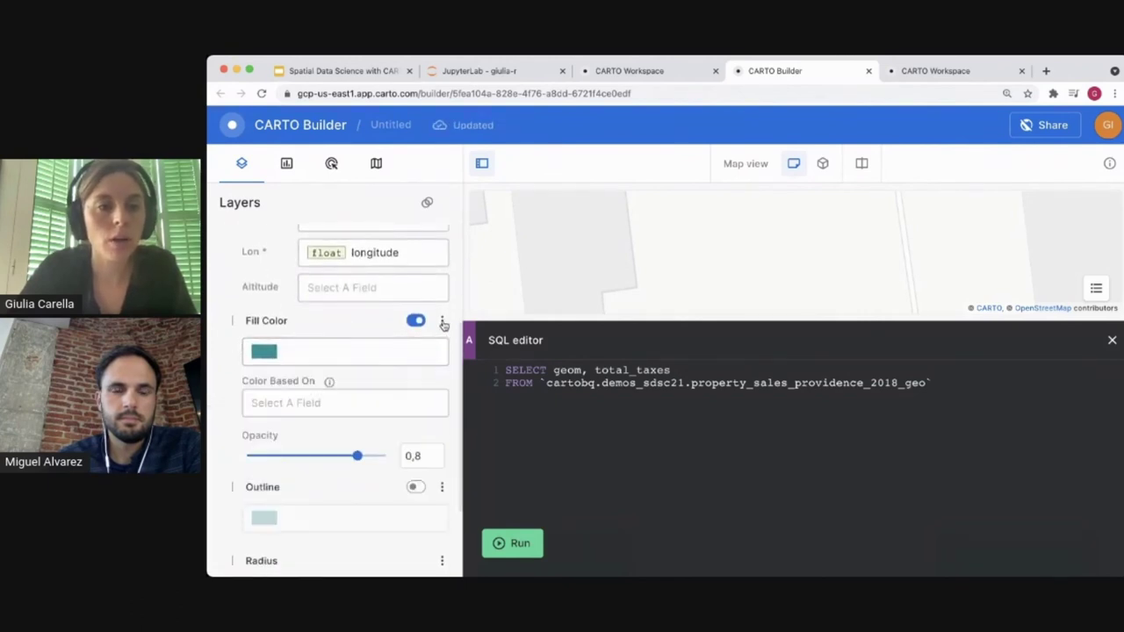
click(359, 402)
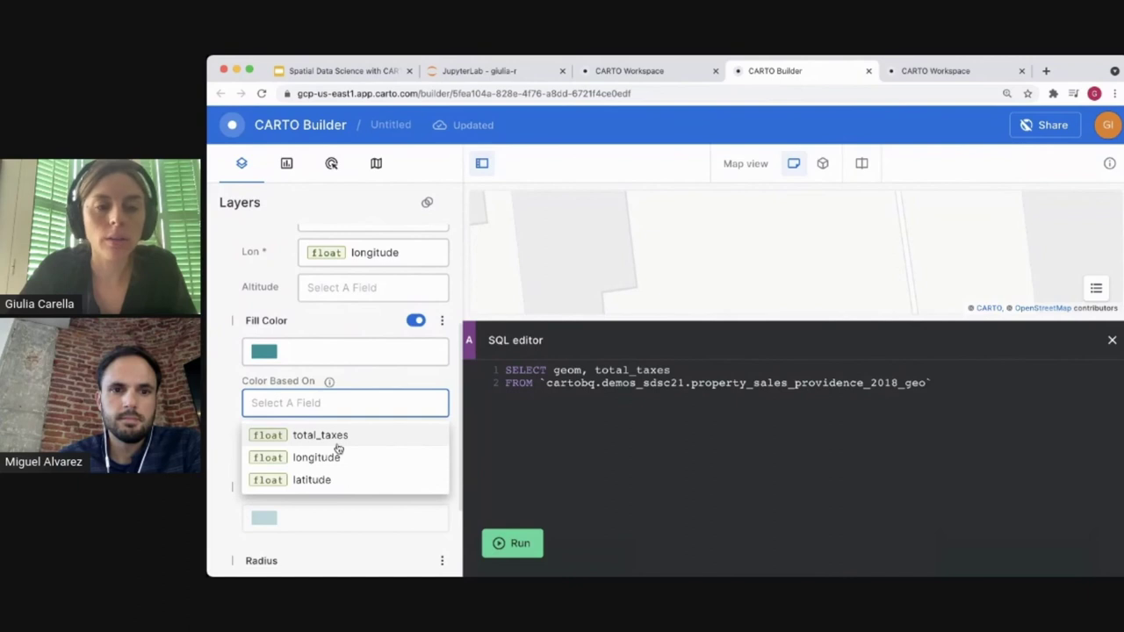
click(339, 436)
click(397, 350)
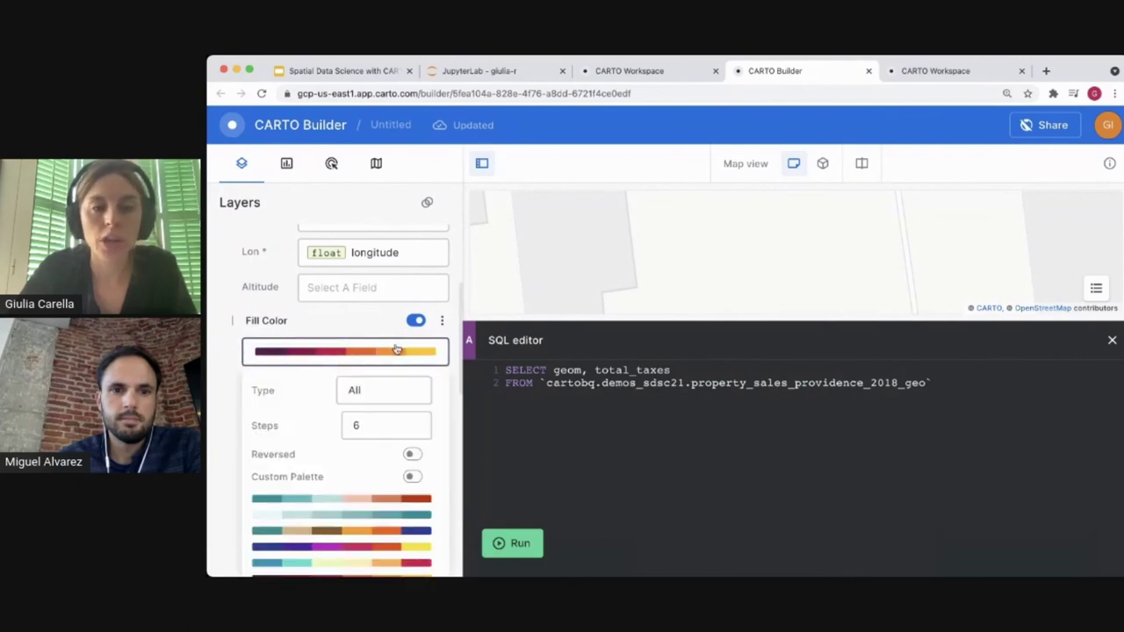
scroll(363, 475, down, 3)
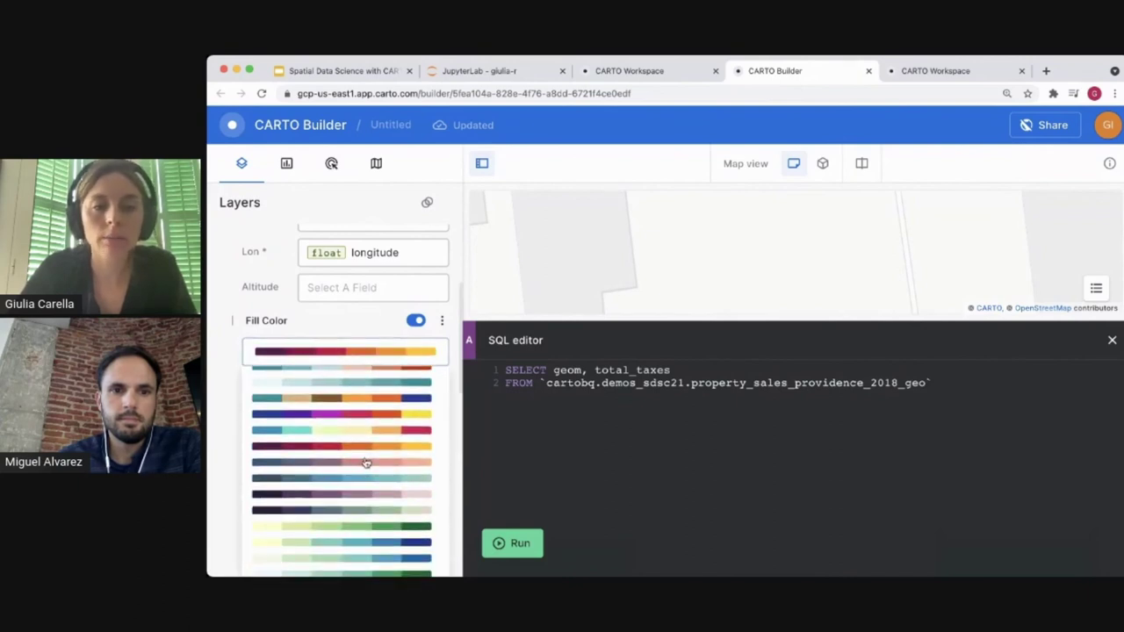
click(366, 463)
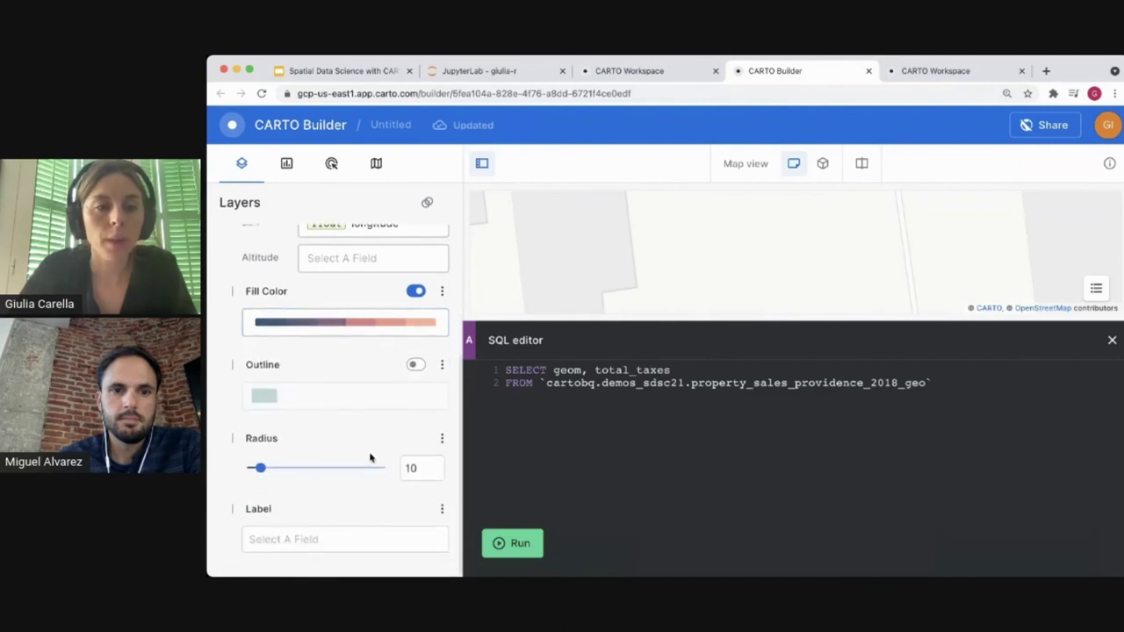
Step: Set the point radius to 5 and finish the layer style
drag(425, 468, 389, 470)
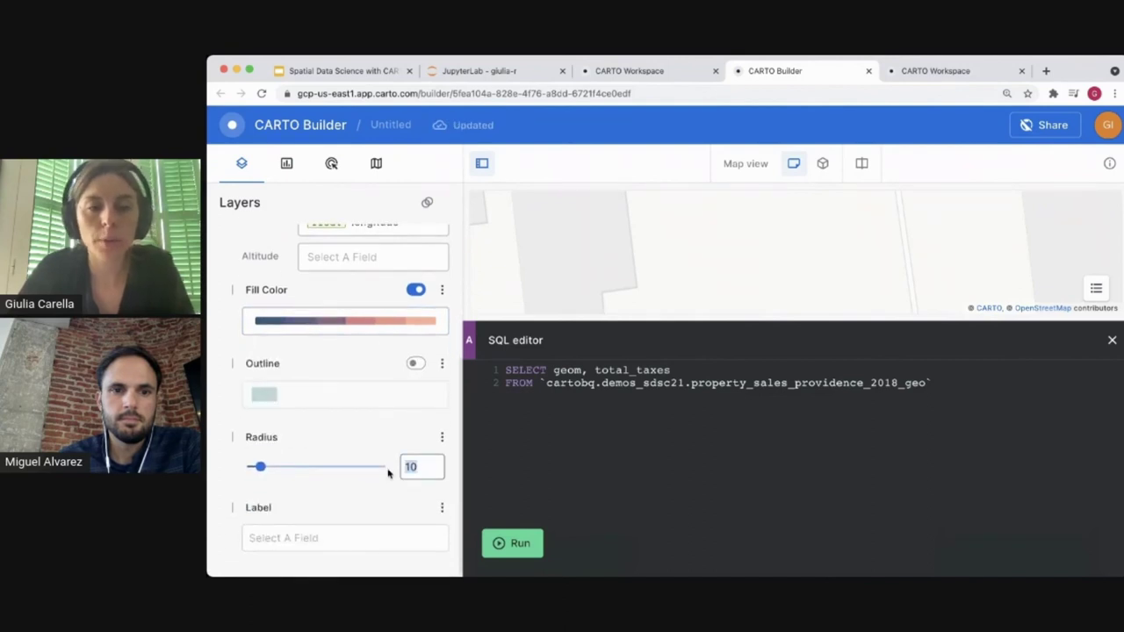
text(5)
scroll(421, 286, up, 5)
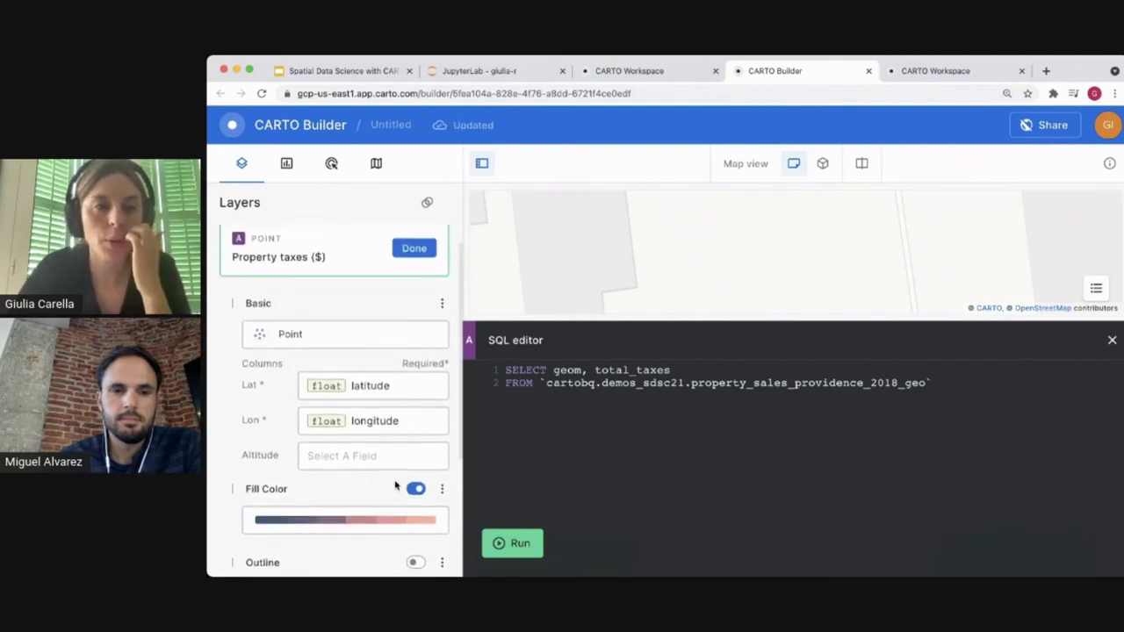
click(414, 260)
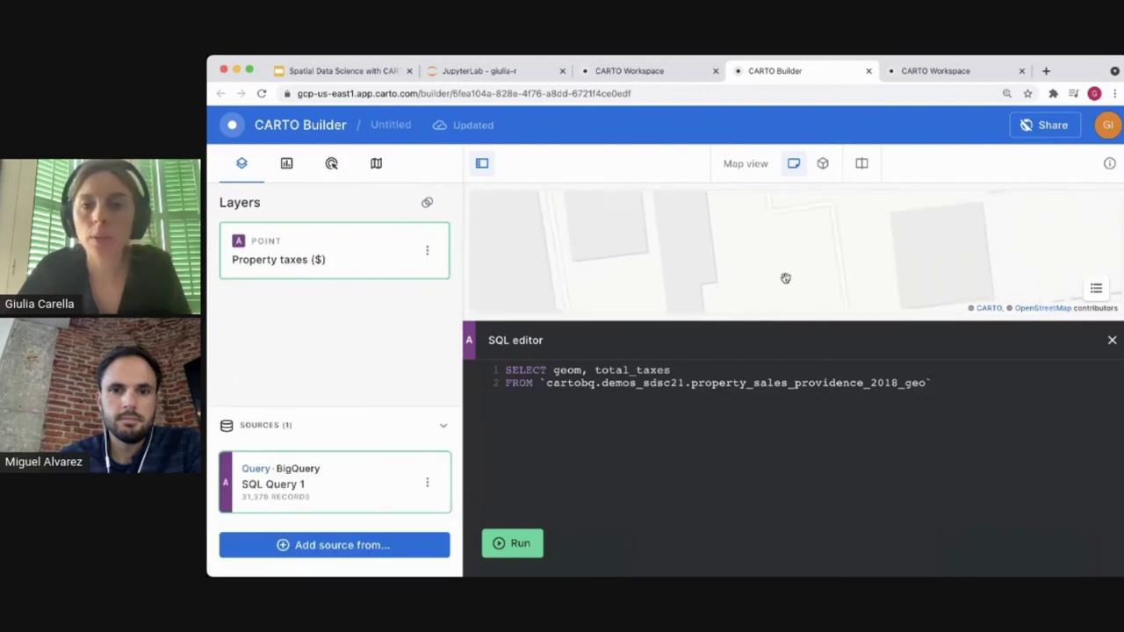
scroll(786, 278, down, 10)
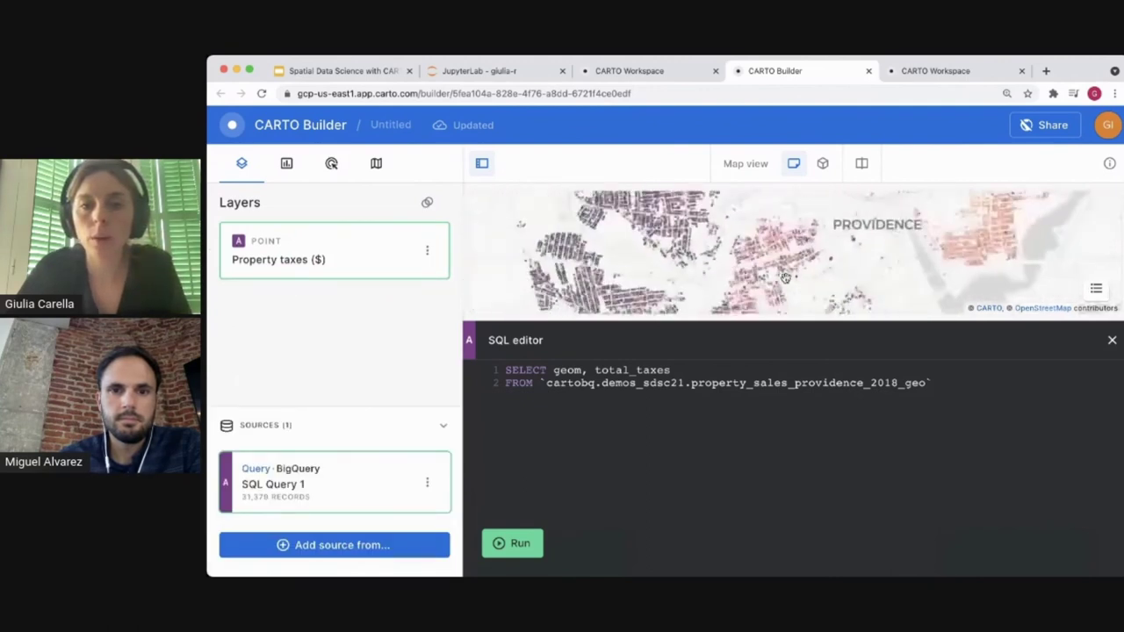
scroll(786, 279, down, 3)
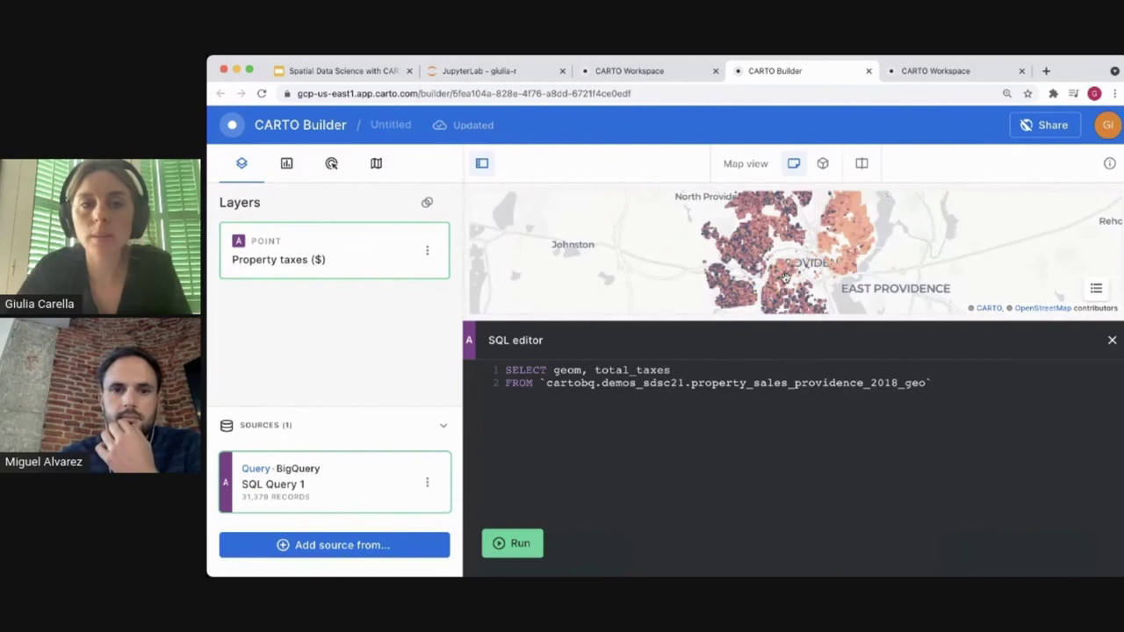
scroll(786, 278, up, 3)
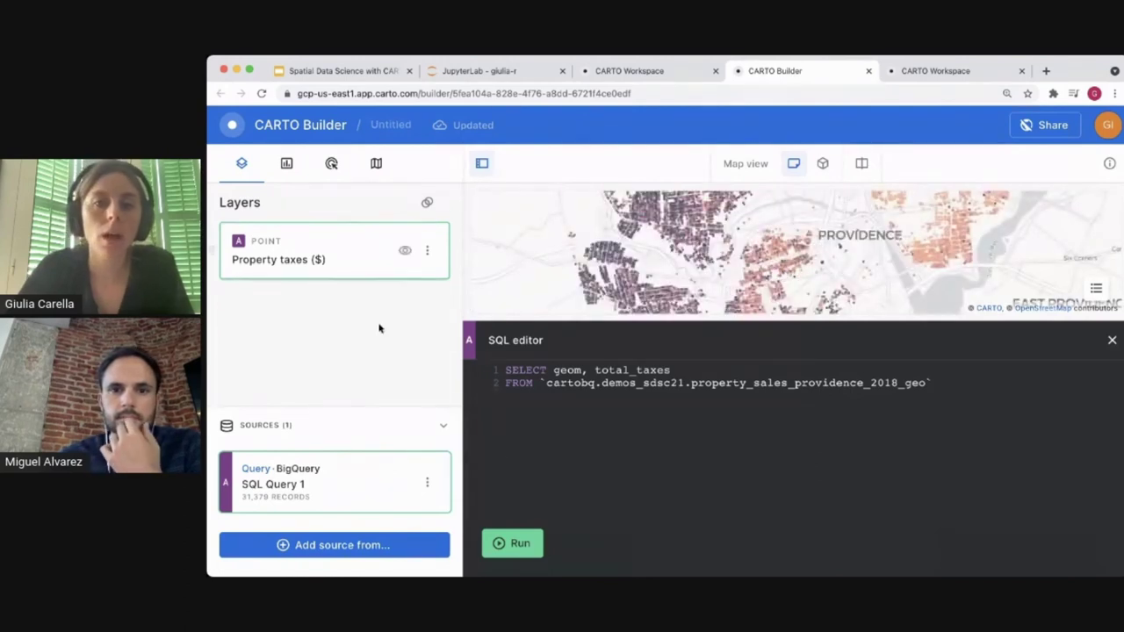
Step: Add property_sales_providence_2018_geo_enriched from cartobq > demos_sdsc21 as a new map source
click(321, 546)
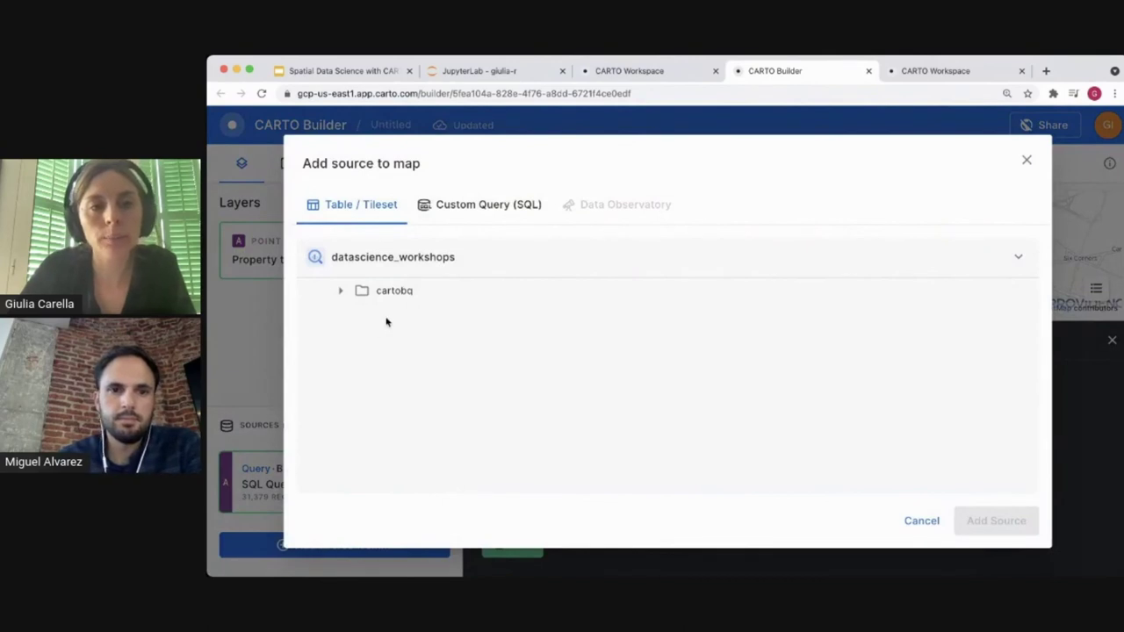
click(342, 295)
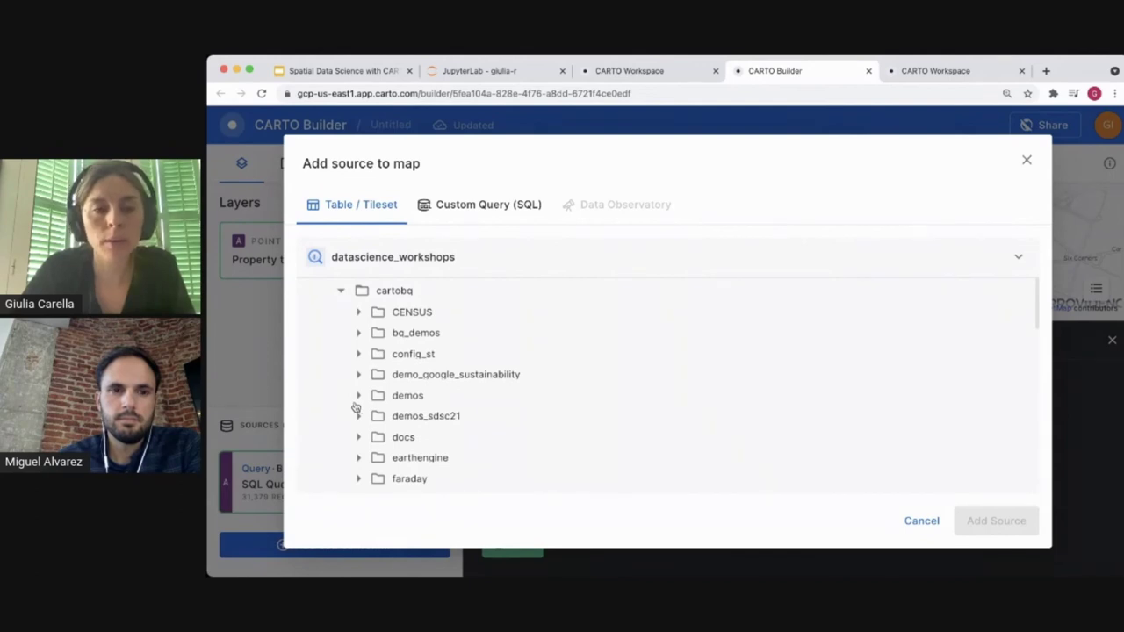
scroll(356, 422, down, 3)
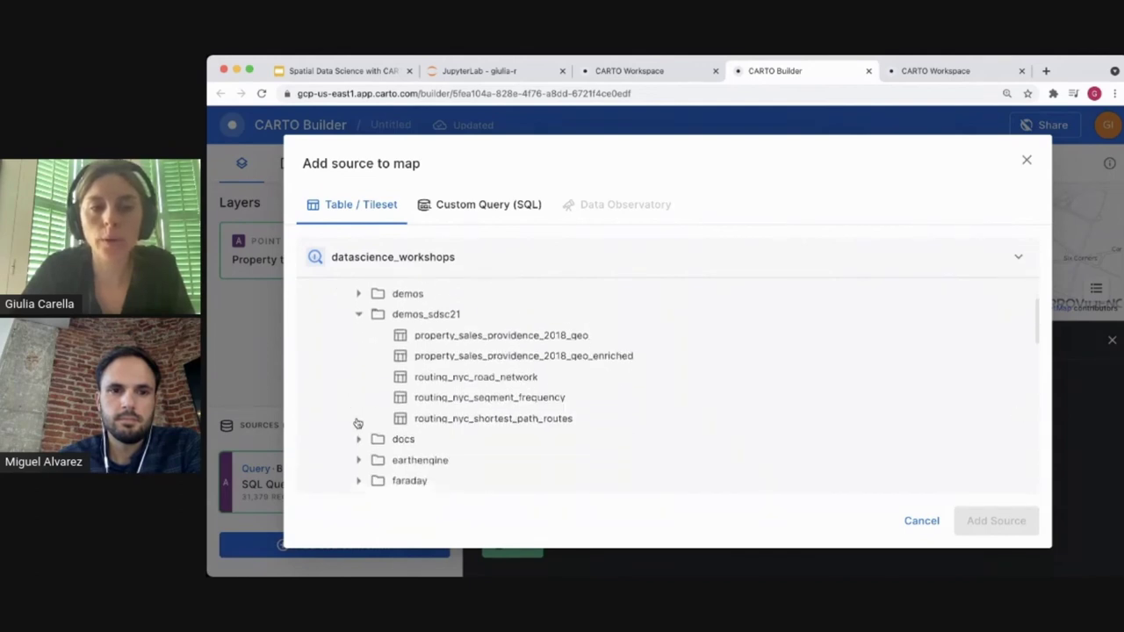
click(621, 346)
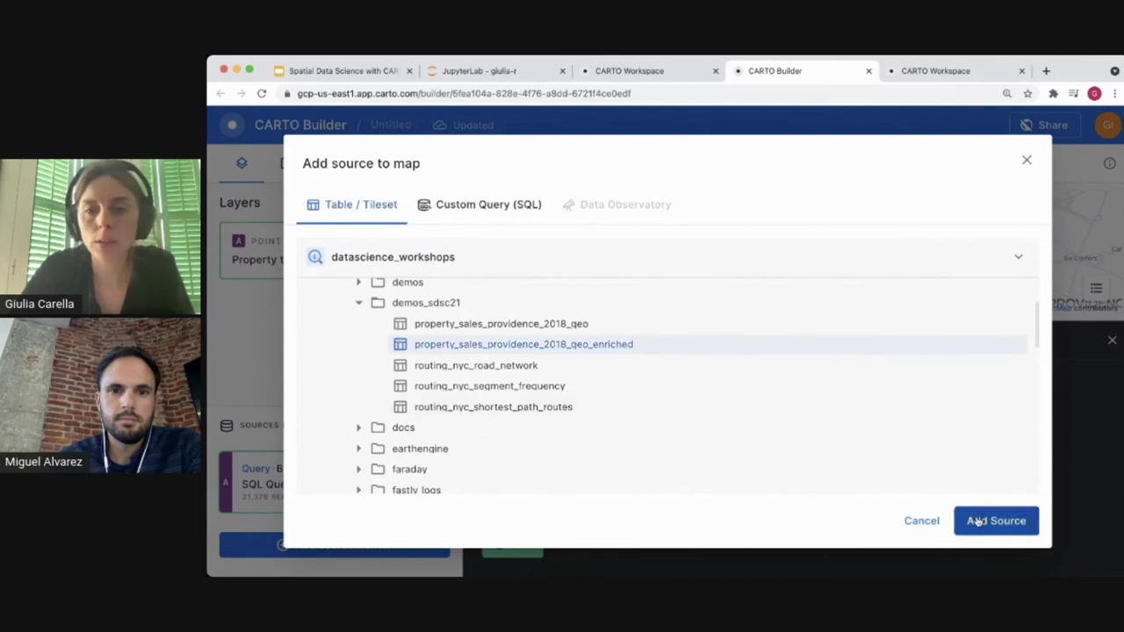
click(995, 521)
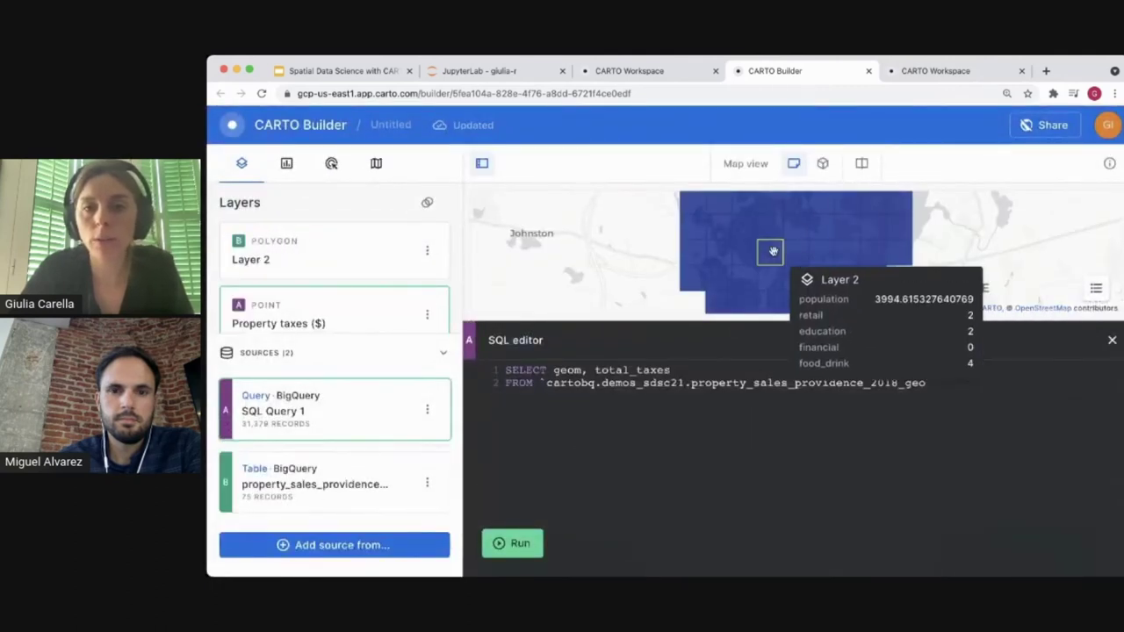
Step: Rename Layer 2 to 'Average property taxes ($) per population'
scroll(773, 252, up, 1)
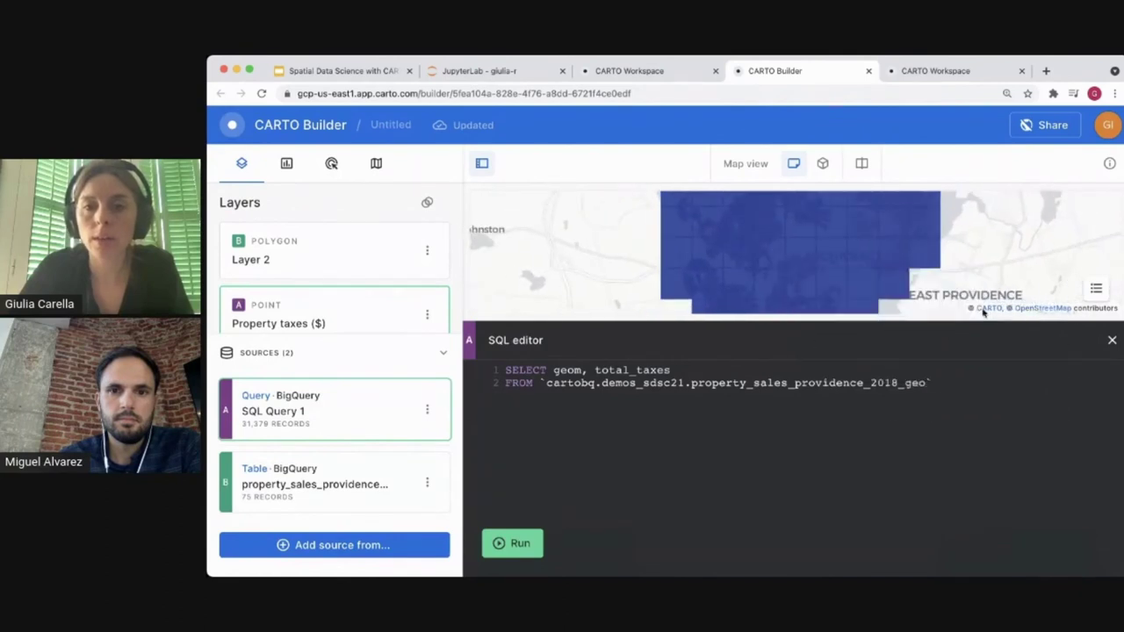
scroll(800, 281, down, 2)
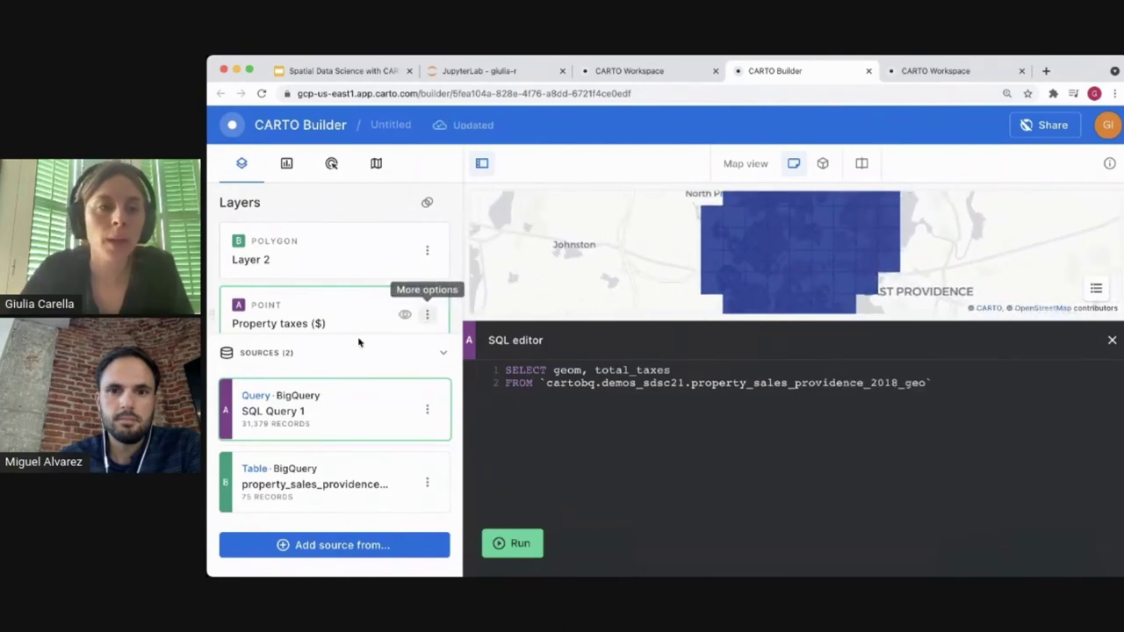
double_click(264, 260)
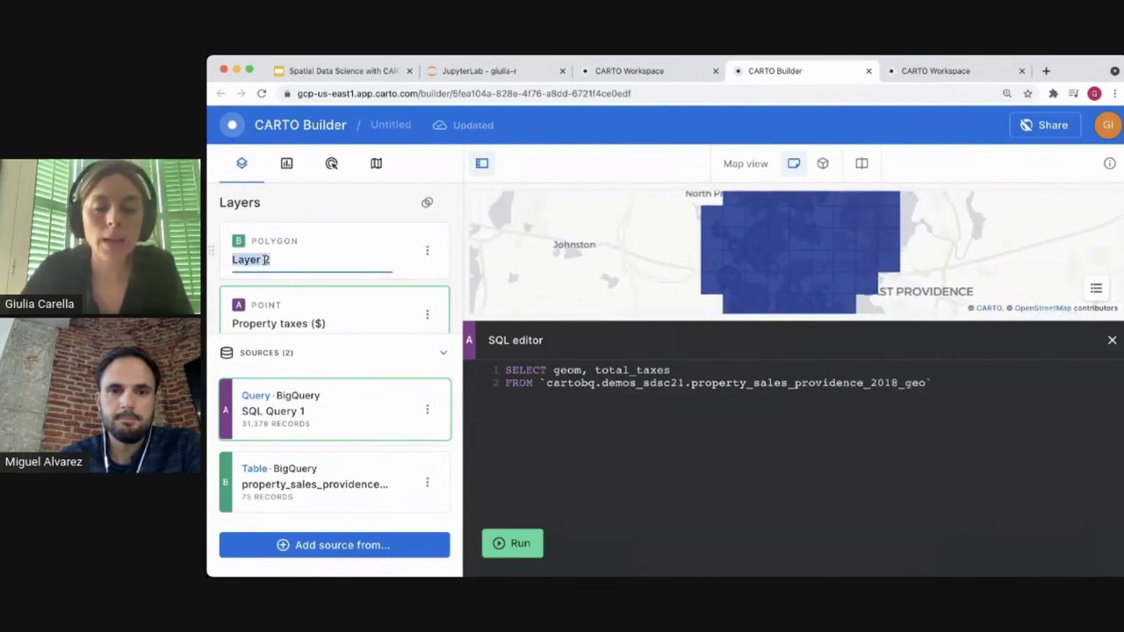
text(Average)
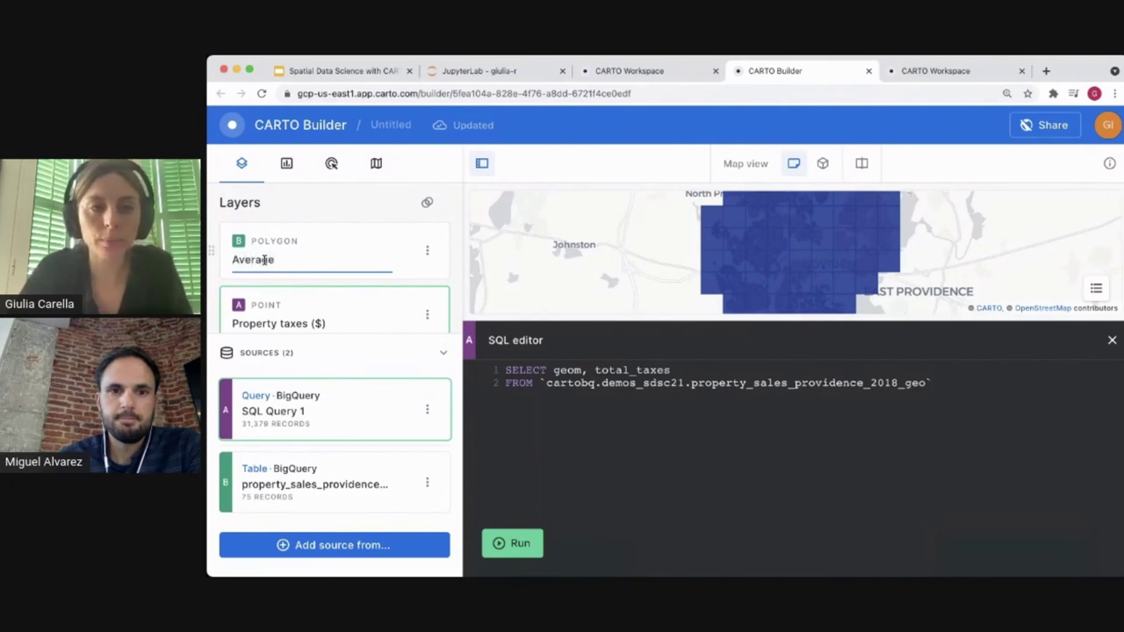
text( property tax)
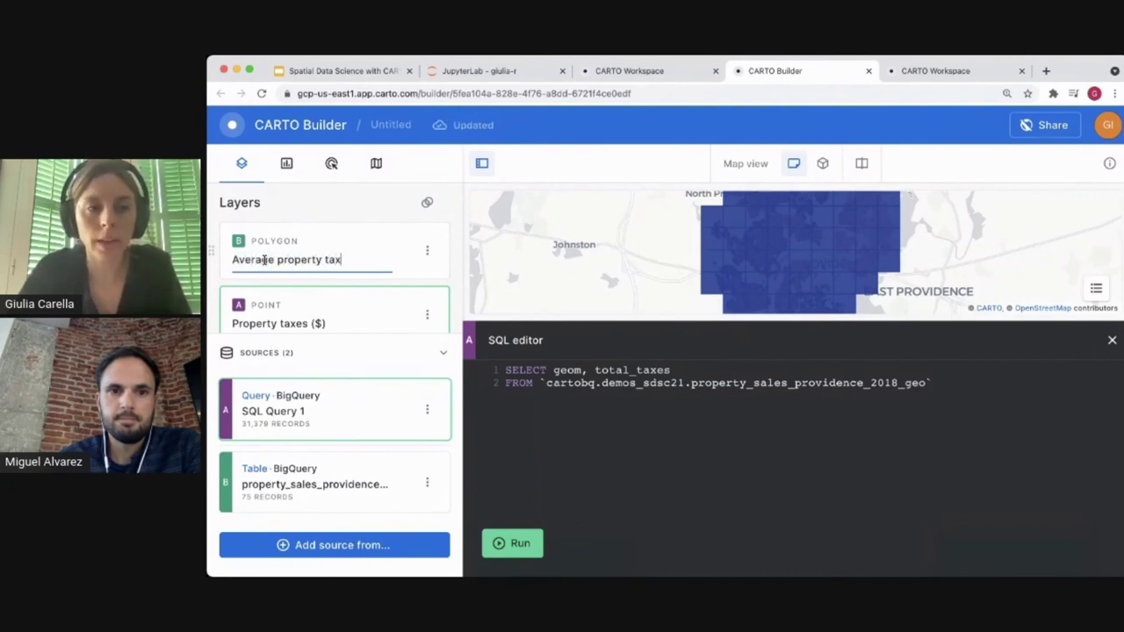
text(es ($) per po)
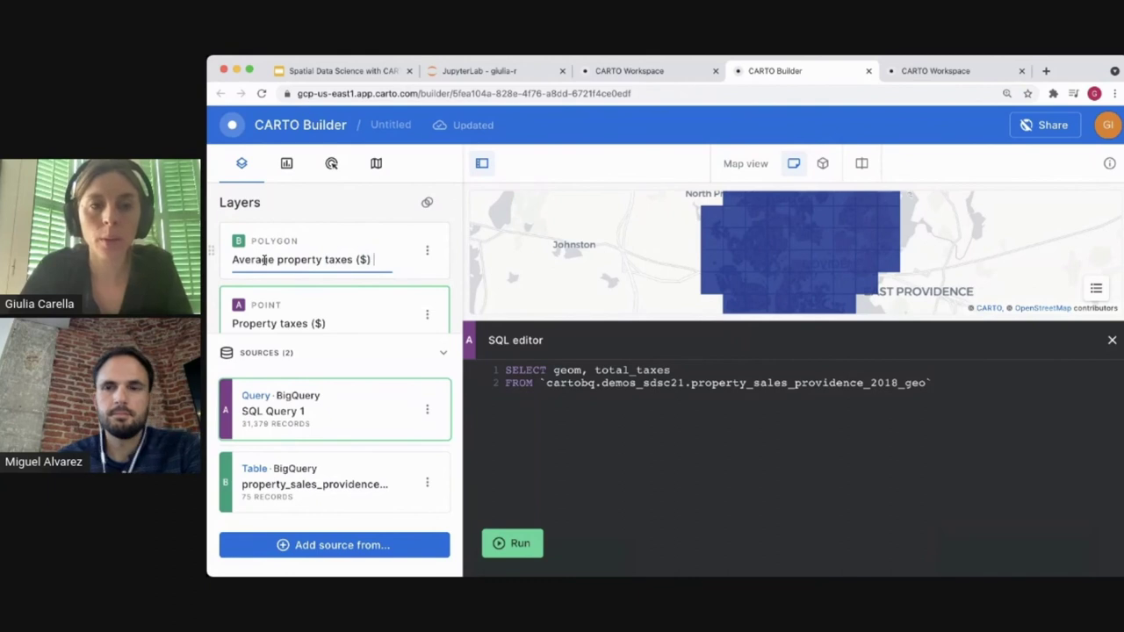
text(pulation)
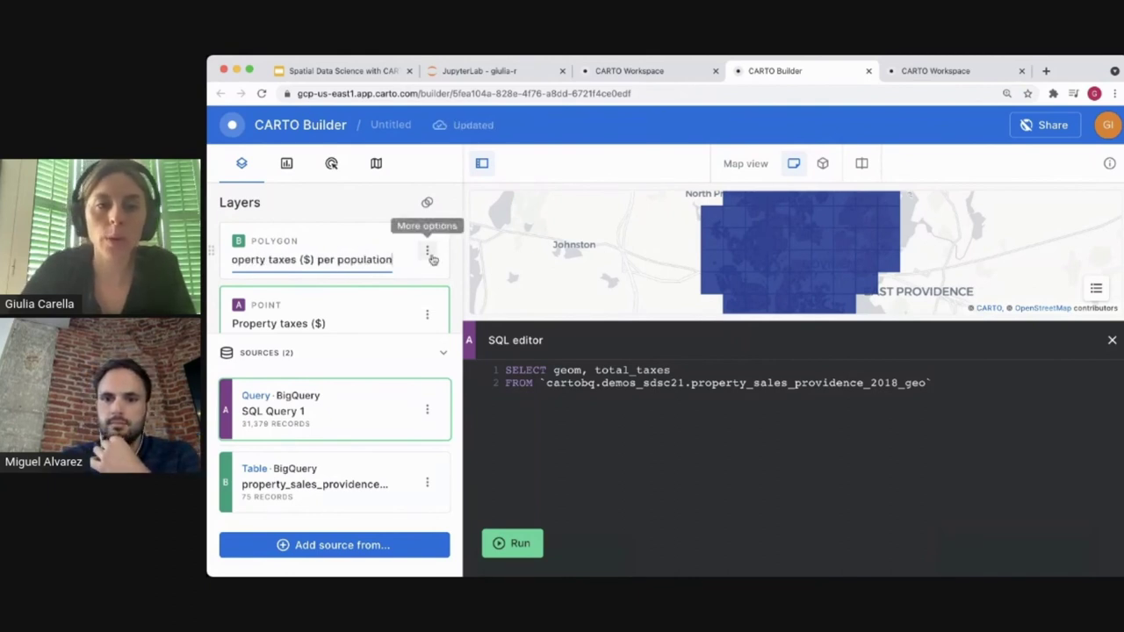
key(Return)
Step: Colour the grid cells by a field with a blue-to-pink palette and remove their outlines
click(409, 274)
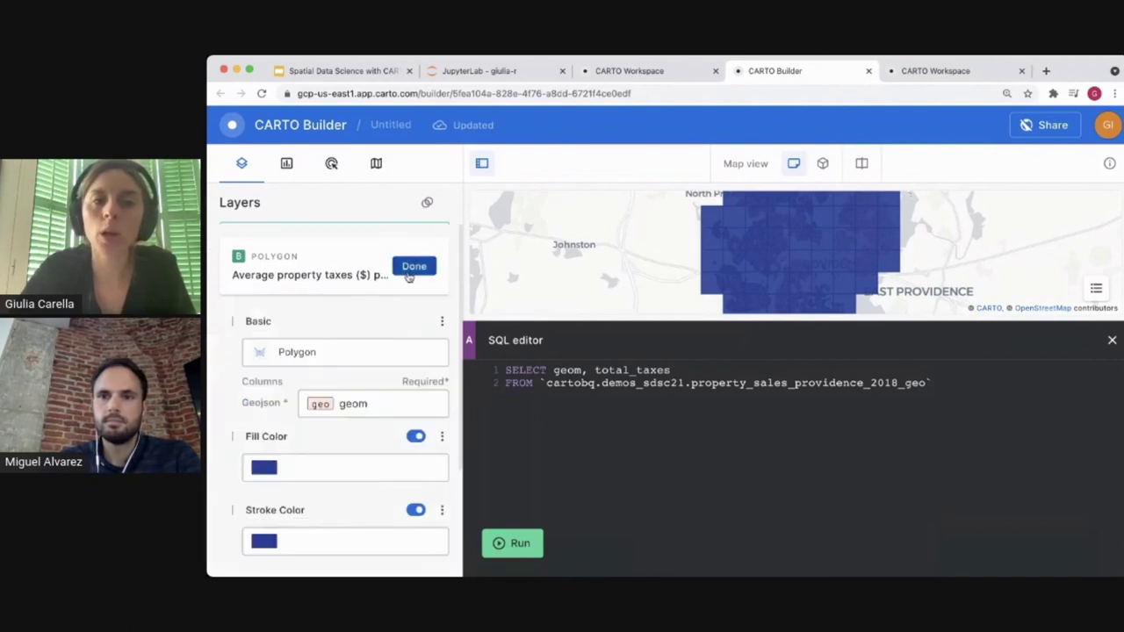
scroll(407, 334, down, 3)
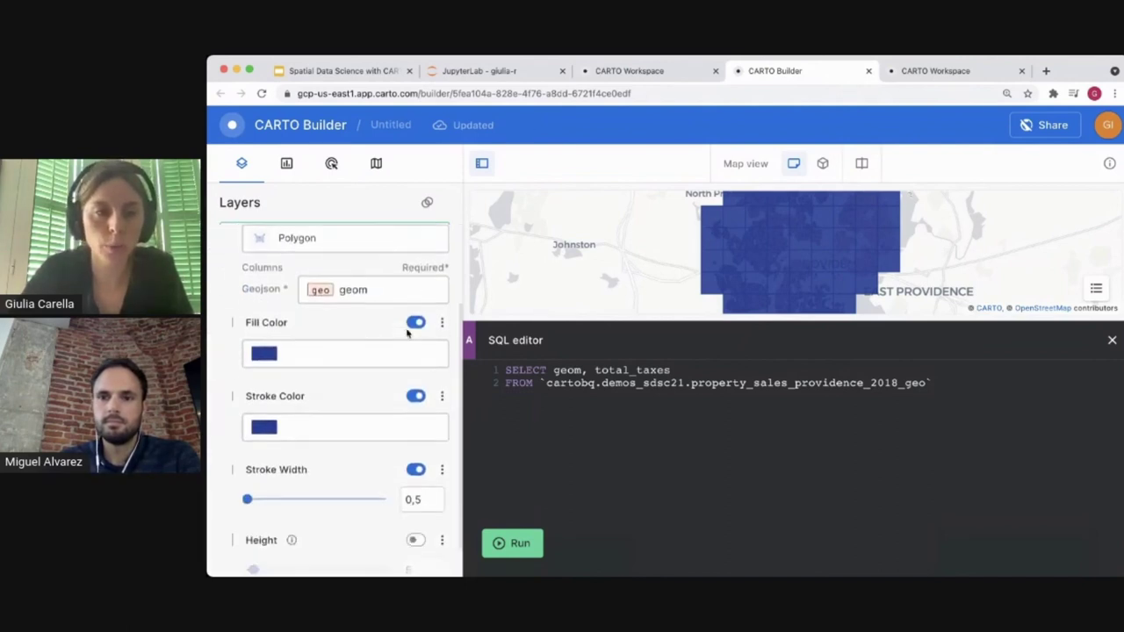
click(442, 299)
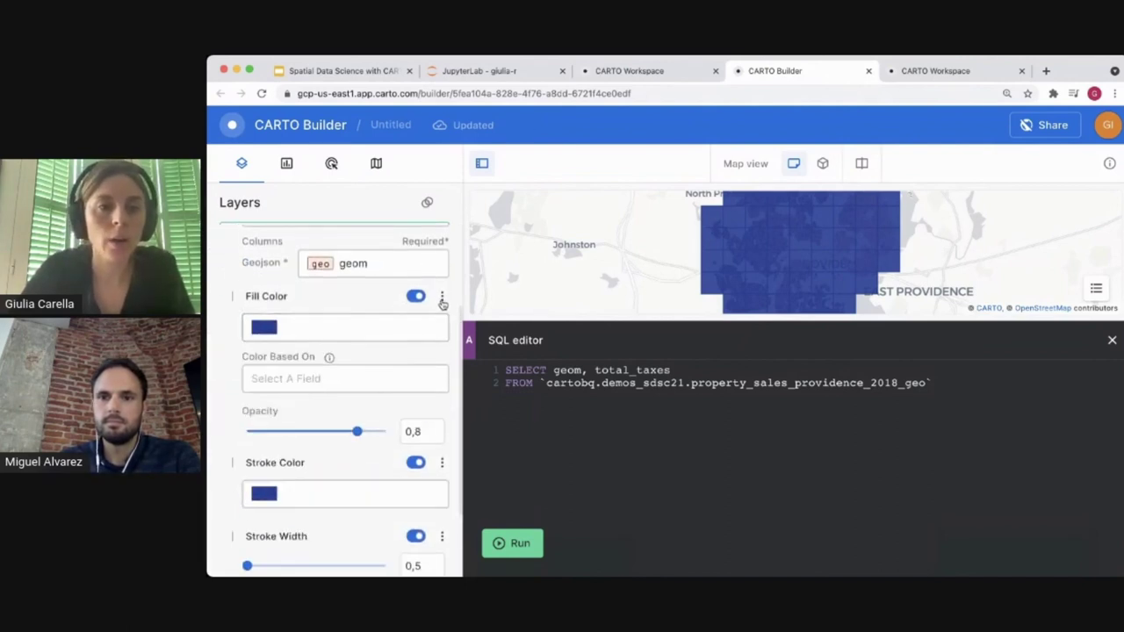
click(396, 389)
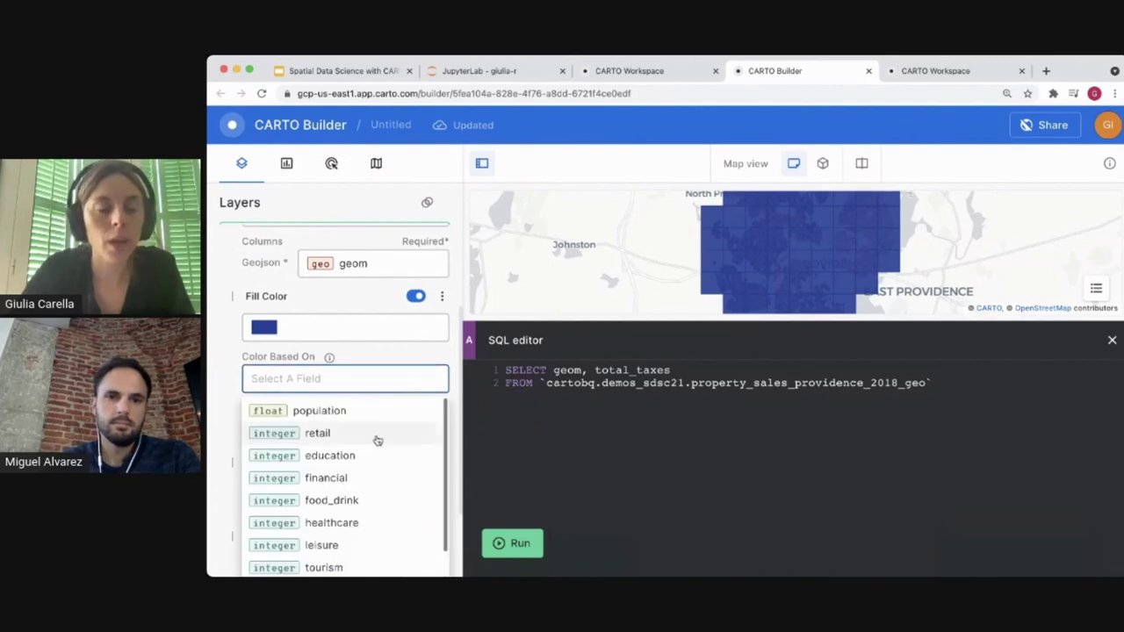
scroll(376, 439, down, 3)
scroll(394, 334, down, 1)
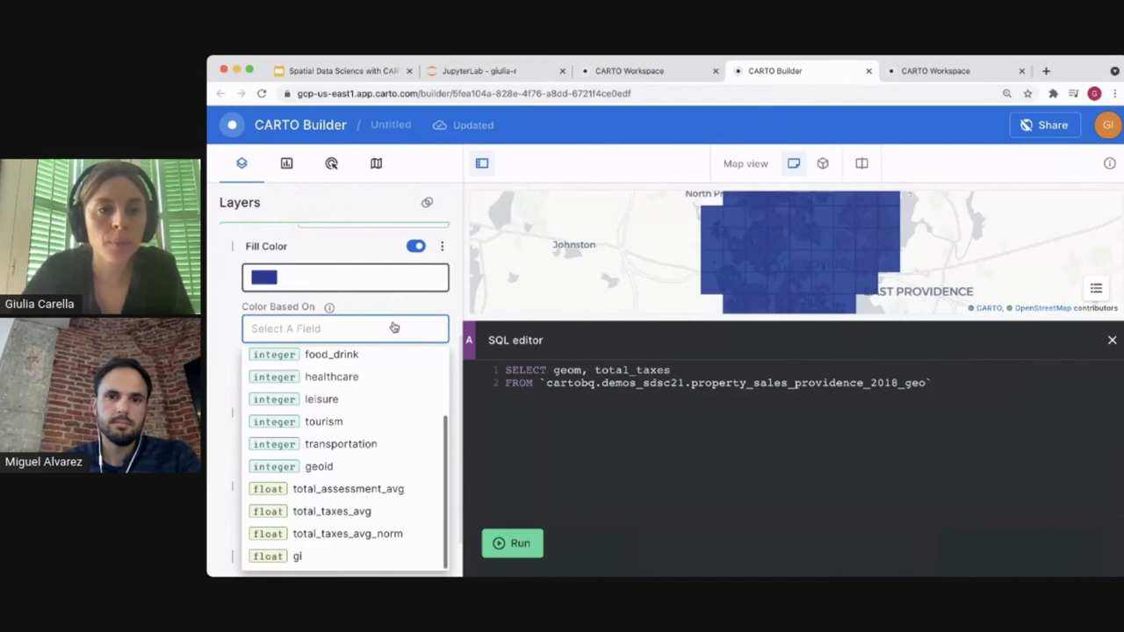
click(351, 466)
scroll(346, 479, down, 2)
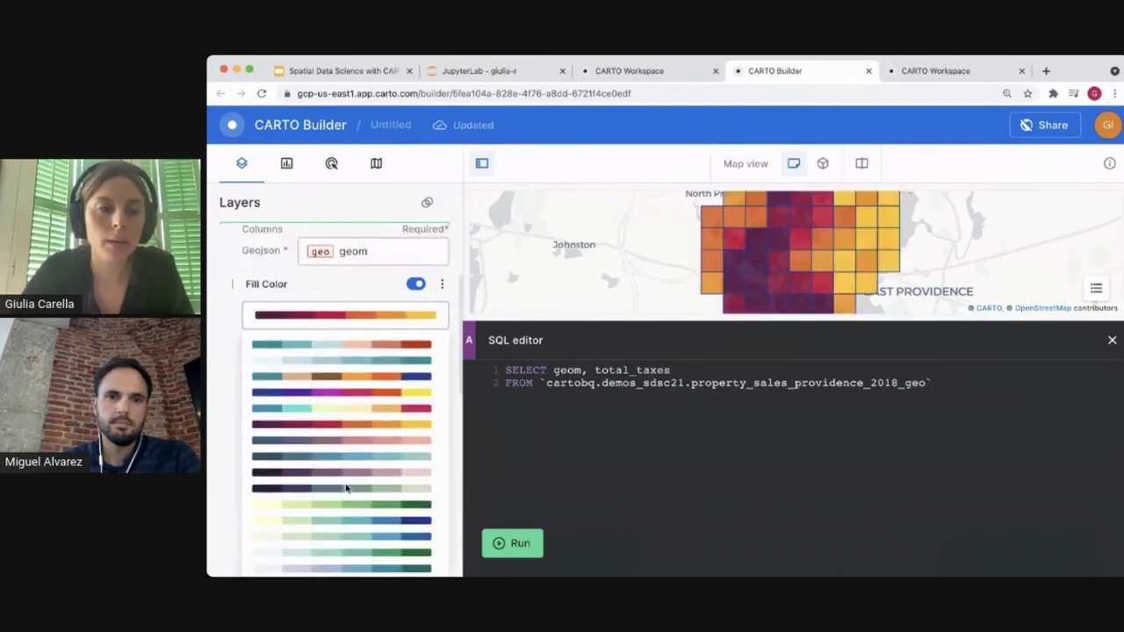
click(357, 444)
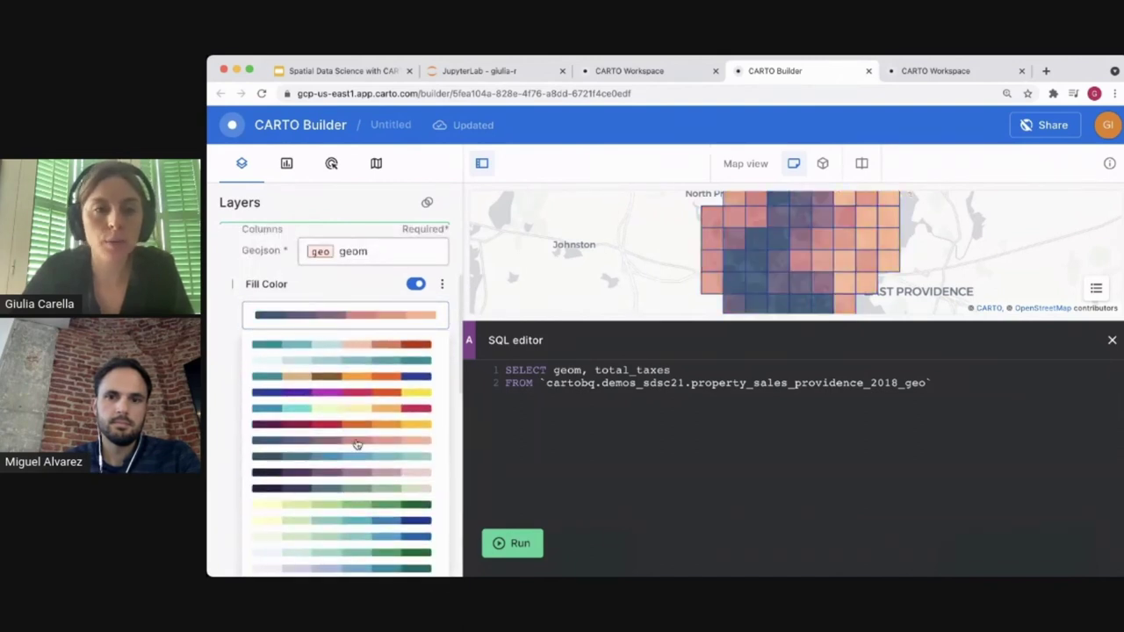
click(368, 315)
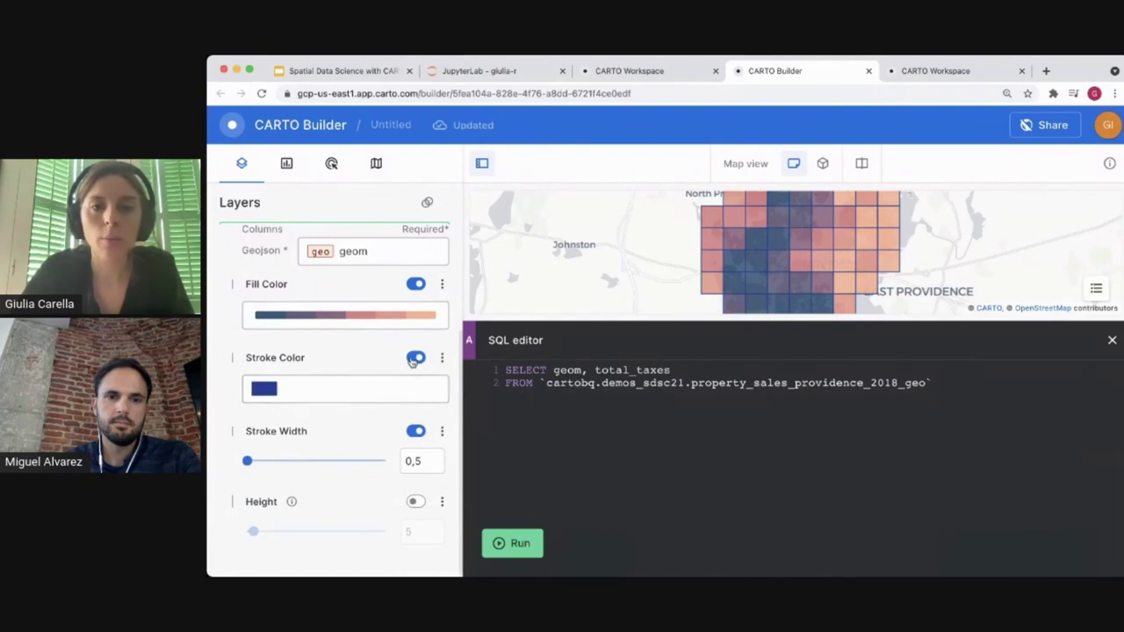
click(415, 358)
scroll(384, 409, up, 3)
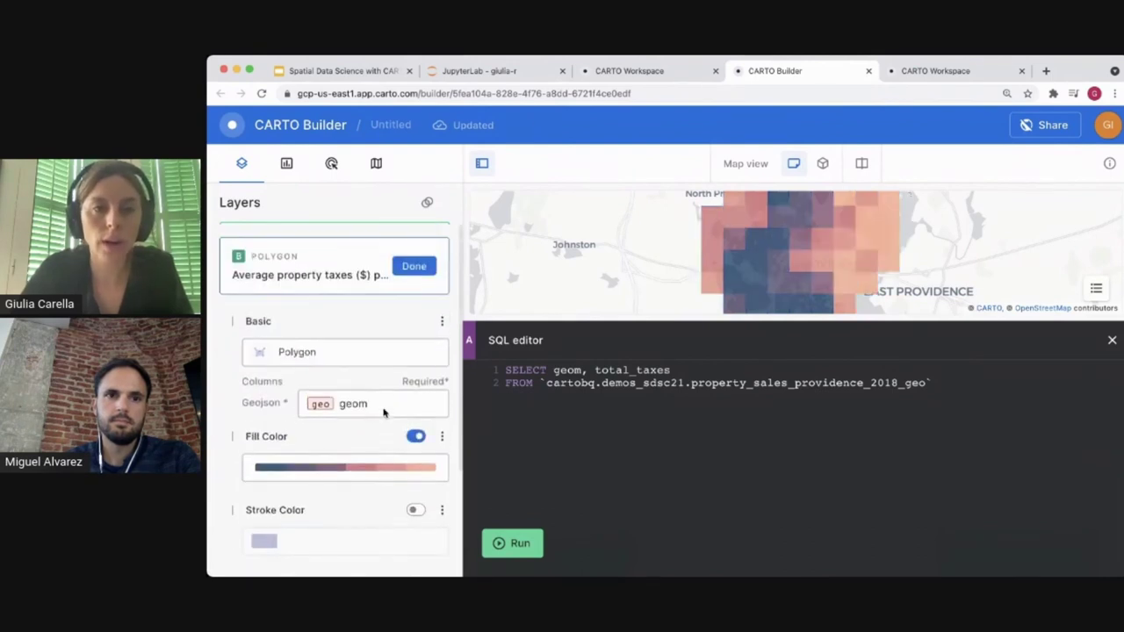
click(414, 265)
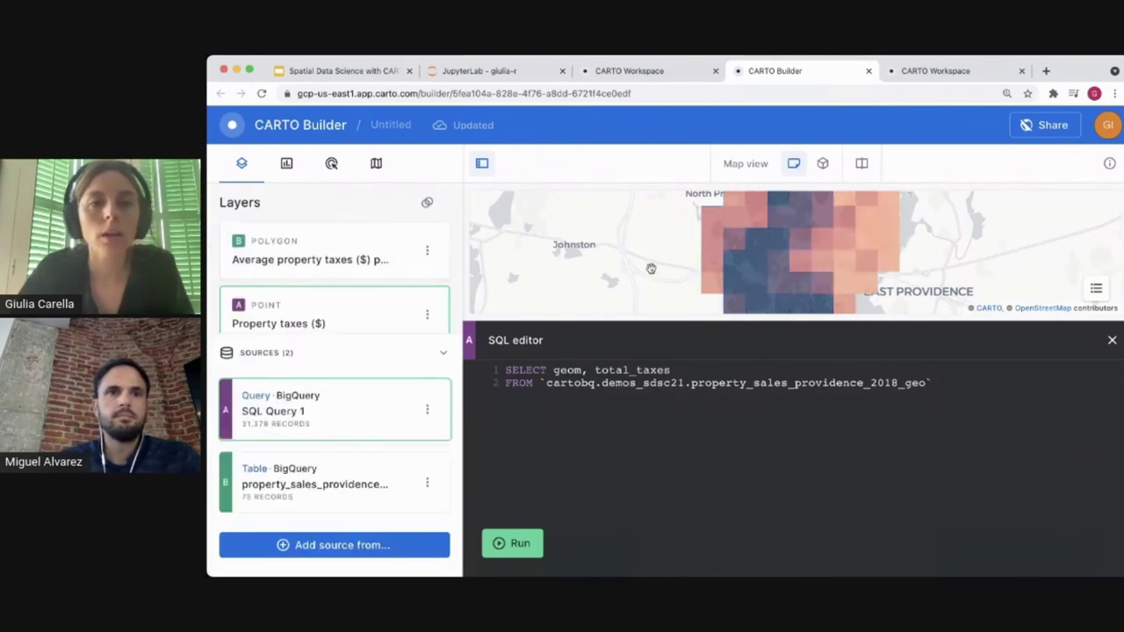
Step: Move the Property taxes points layer above the average-tax grid layer
scroll(669, 274, down, 2)
drag(670, 274, 665, 262)
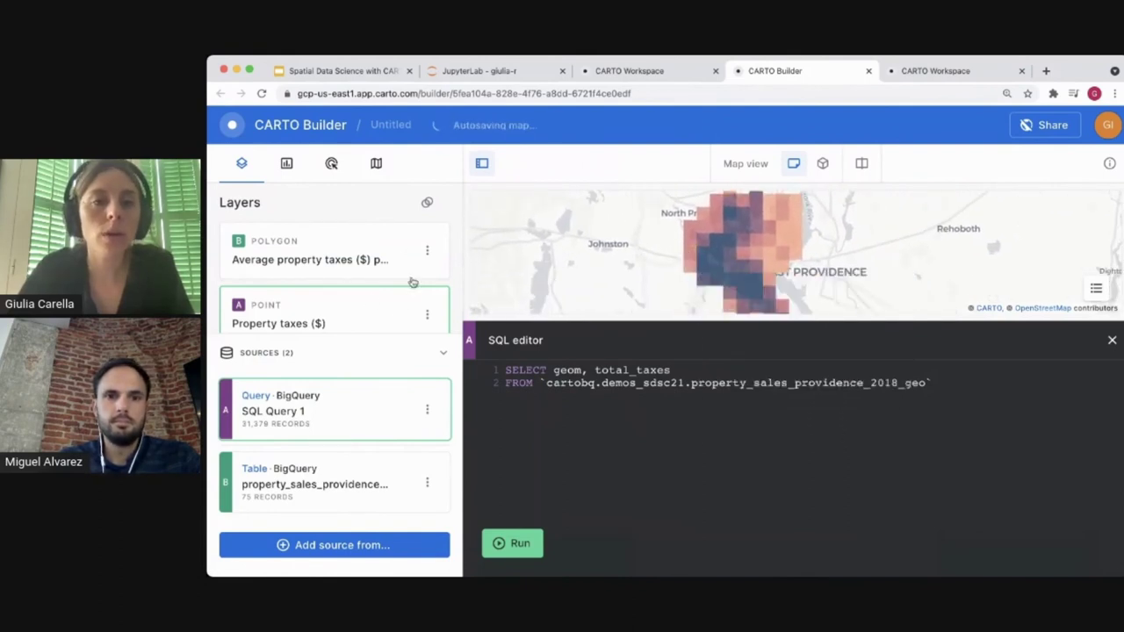
drag(212, 314, 210, 247)
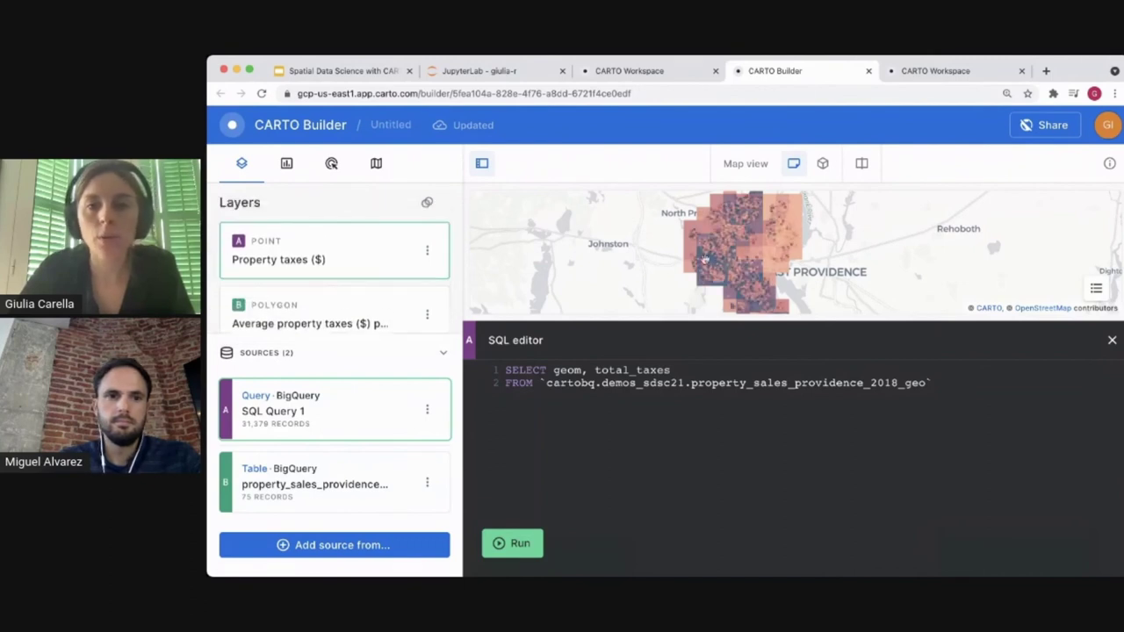
scroll(727, 258, up, 2)
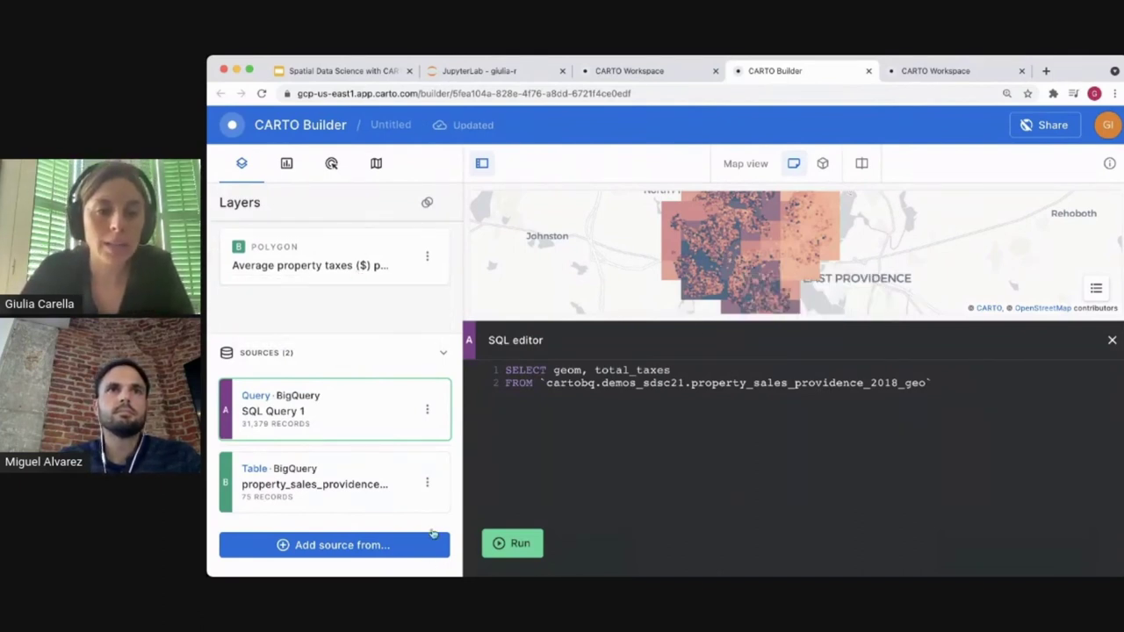
Step: Add a third layer from the Providence table source named 'Getis-Ord Gi* statistics'
click(429, 483)
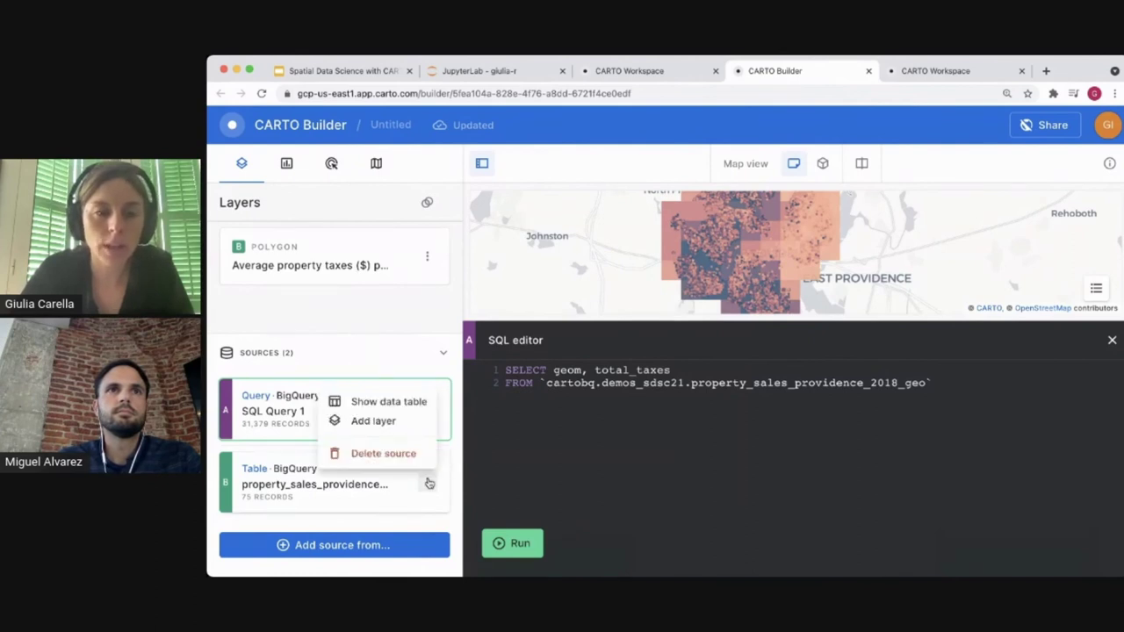
click(387, 423)
scroll(324, 267, down, 2)
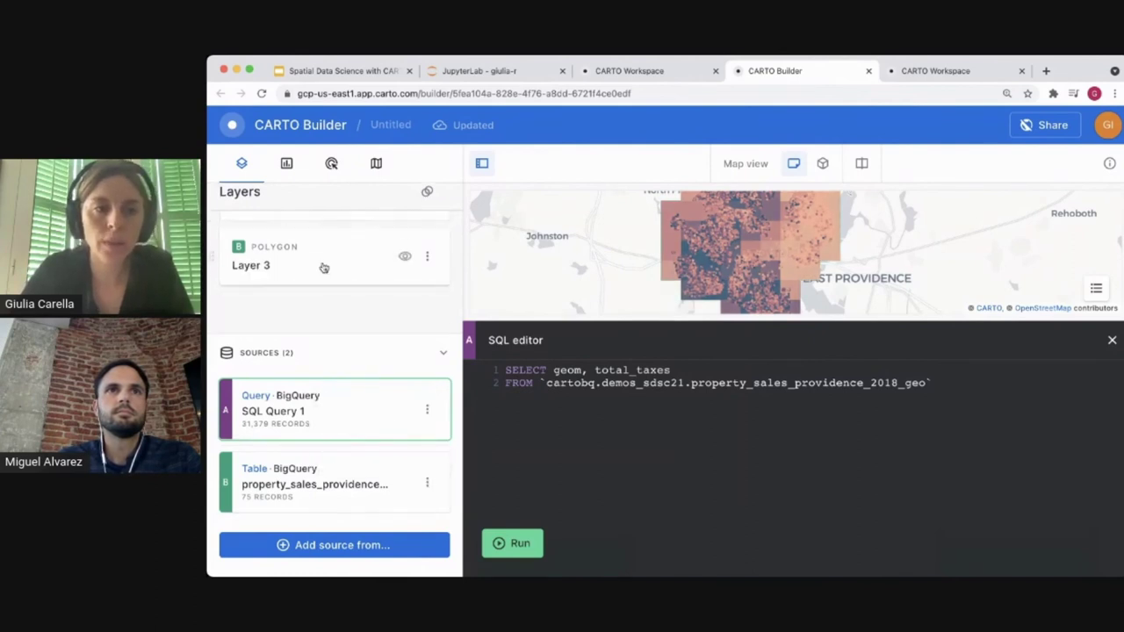
double_click(261, 266)
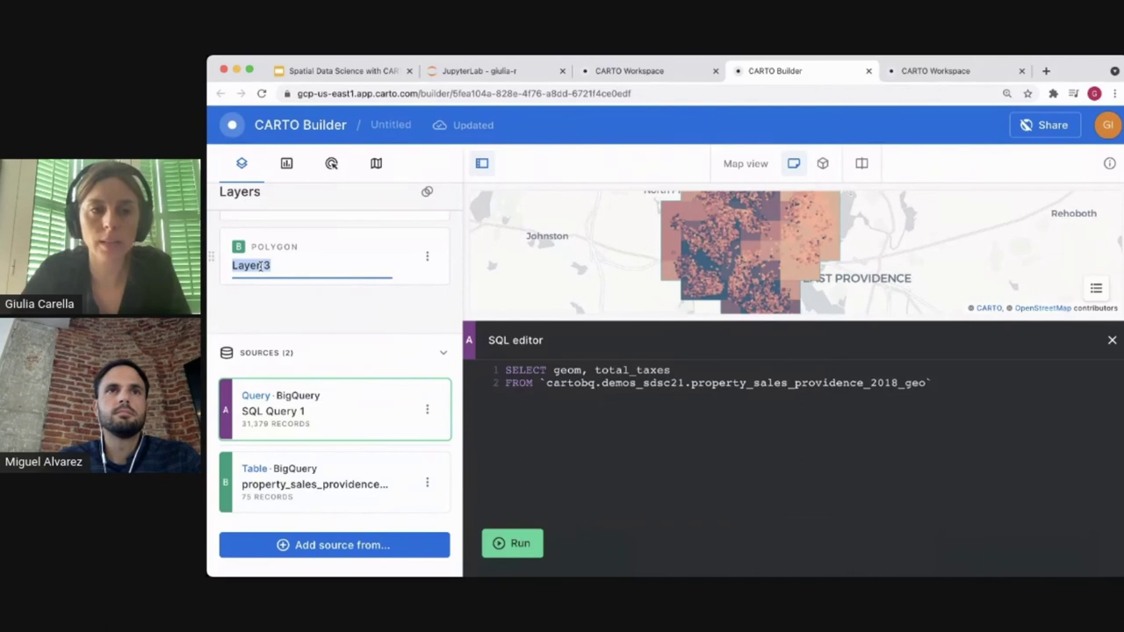
text(Getis-Ord Gi*)
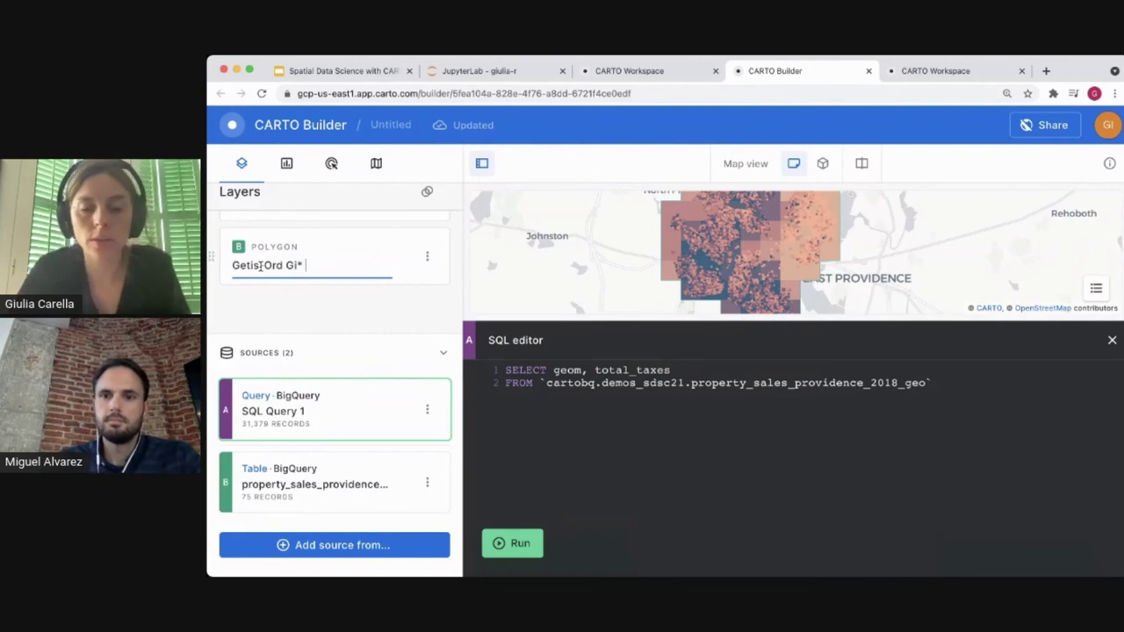
text(statisti)
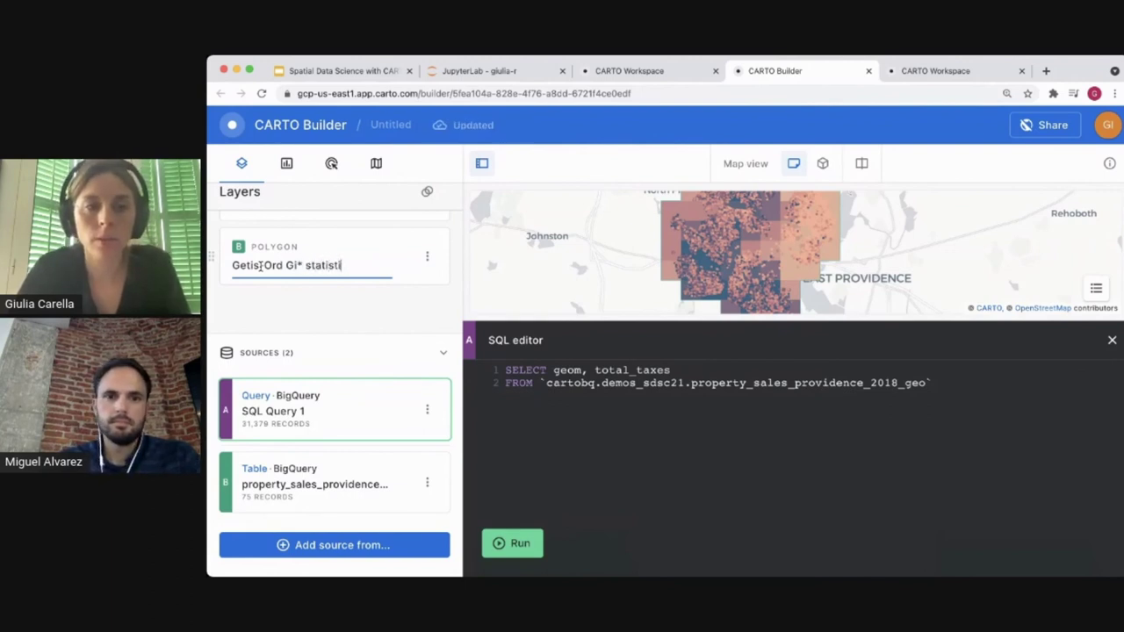
text(cs)
Step: Colour the Getis-Ord Gi* statistics layer by the gi field
click(427, 284)
scroll(369, 369, down, 4)
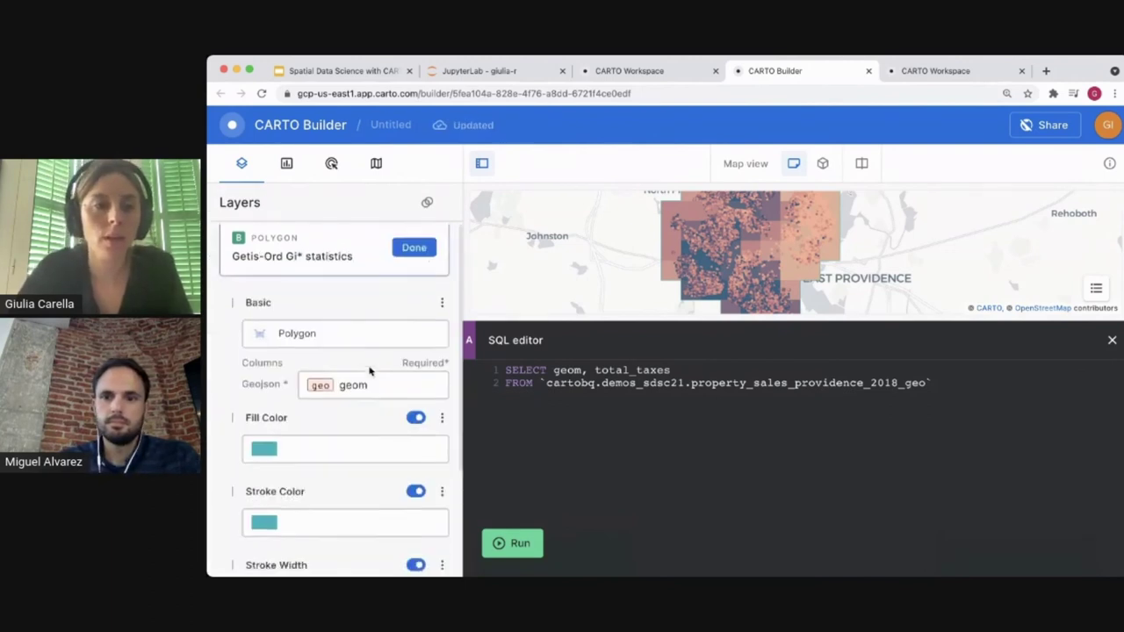
click(444, 284)
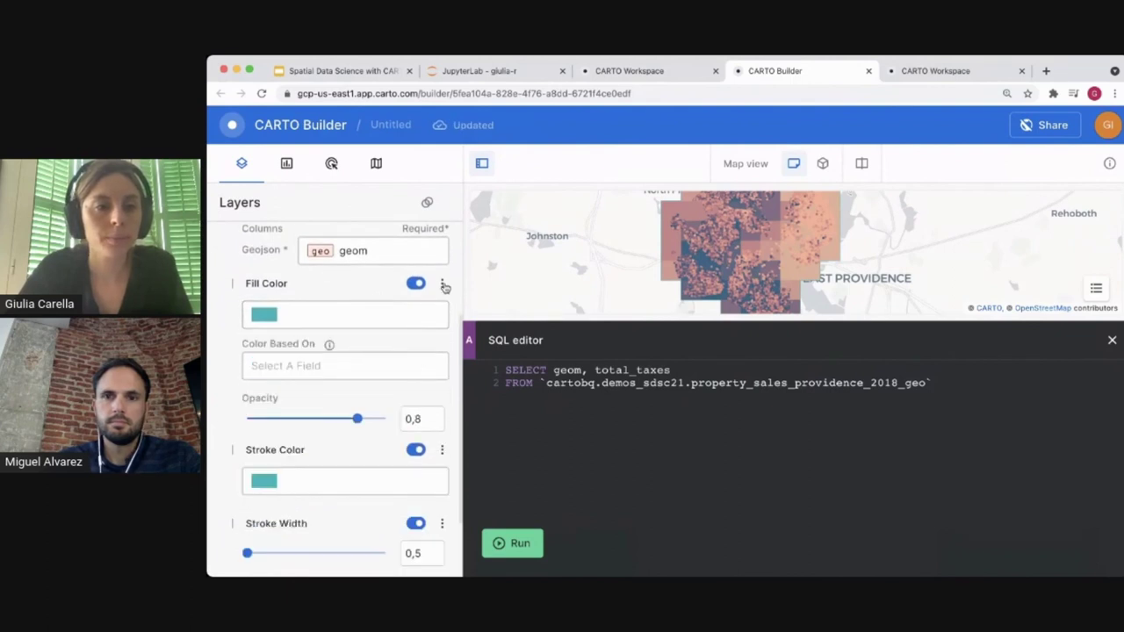
click(376, 369)
scroll(346, 467, down, 5)
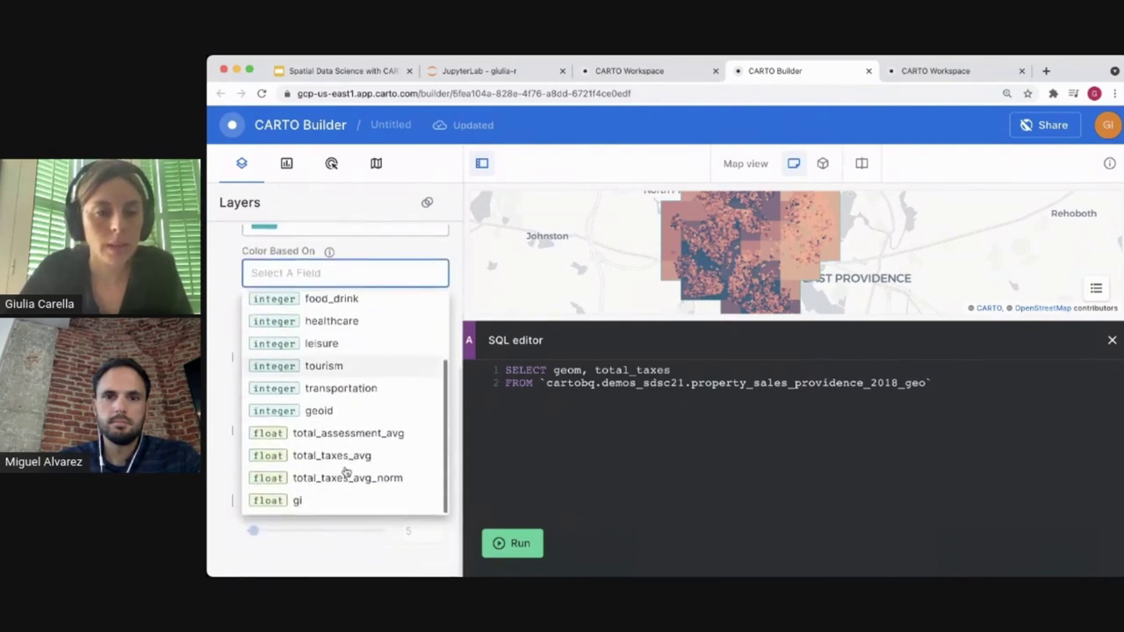
click(298, 501)
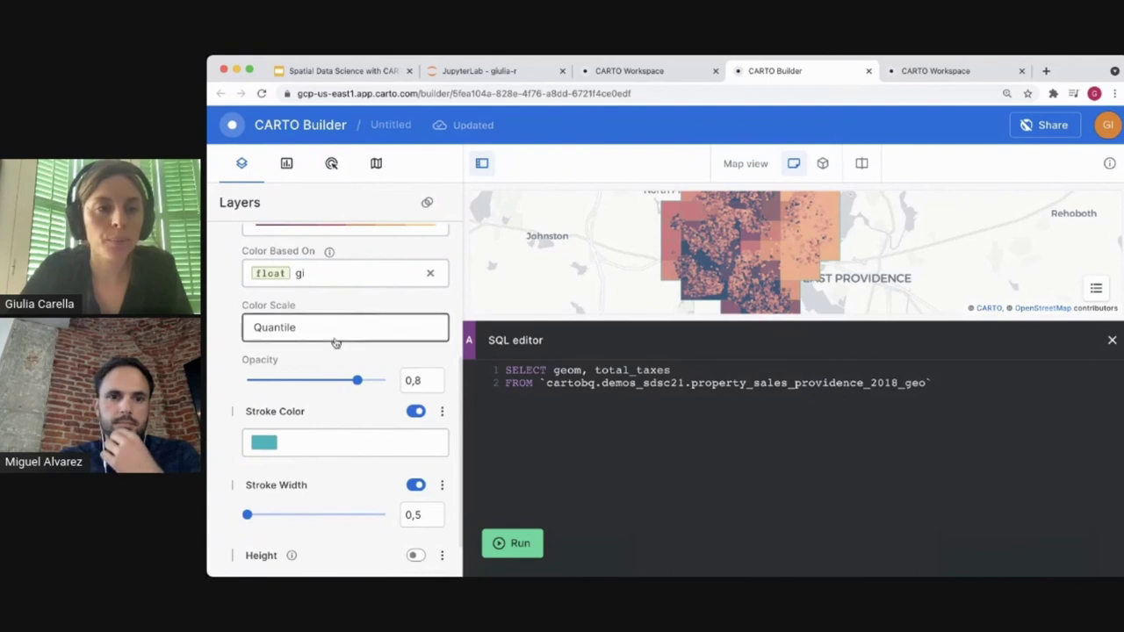
scroll(339, 397, up, 2)
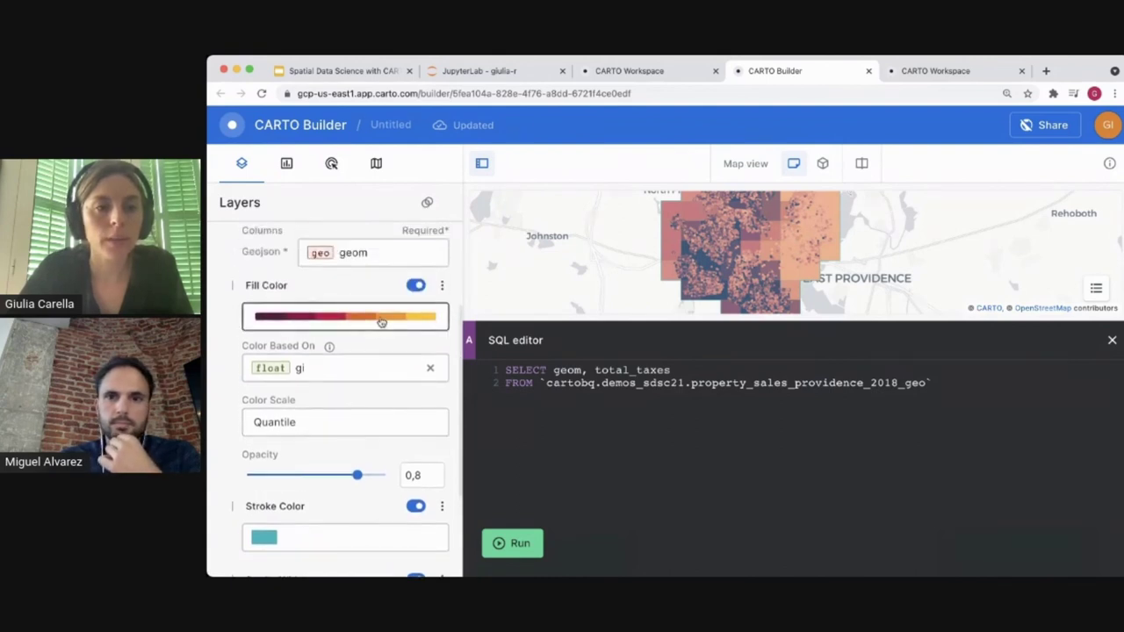
Step: Apply the red-blue diverging palette, reversed so high gi values show red
click(347, 318)
scroll(351, 454, down, 1)
scroll(351, 456, down, 3)
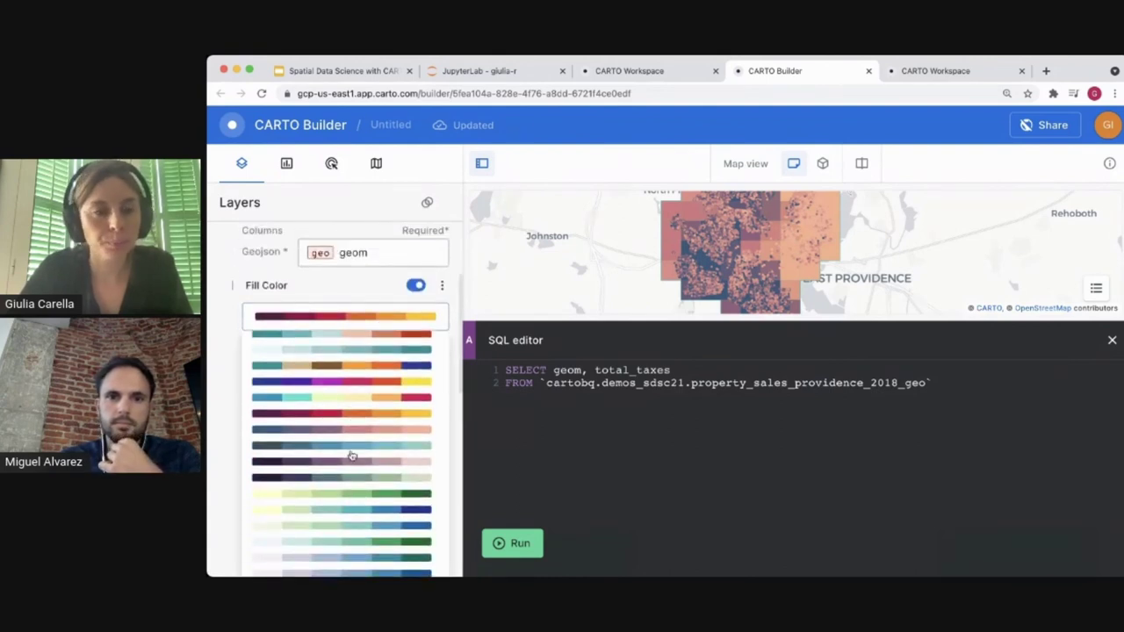
scroll(352, 456, down, 5)
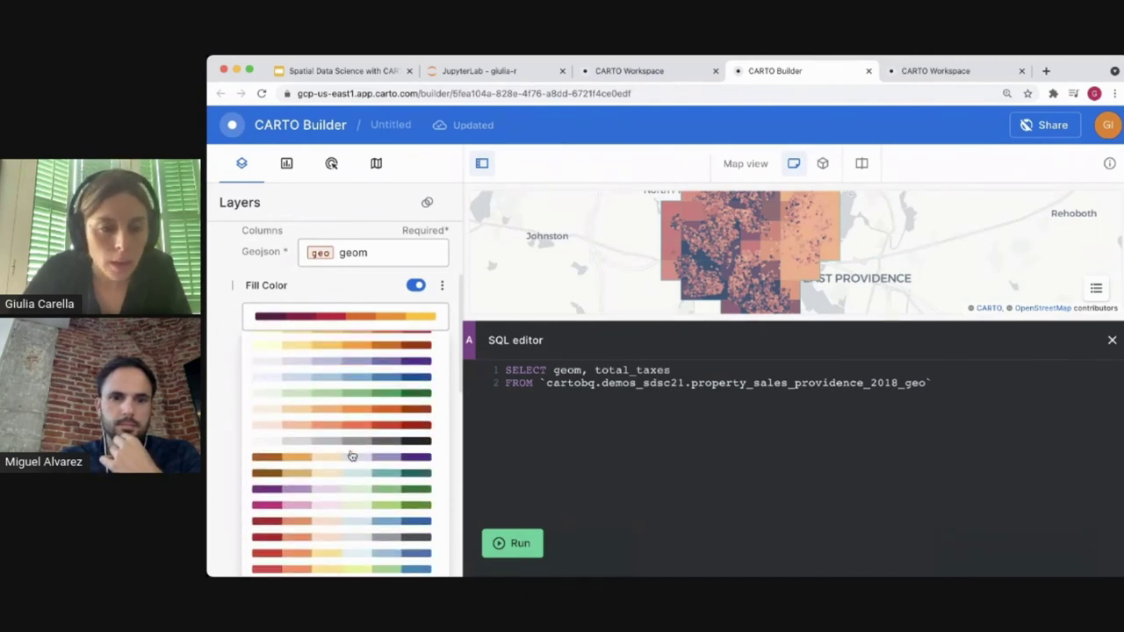
click(352, 524)
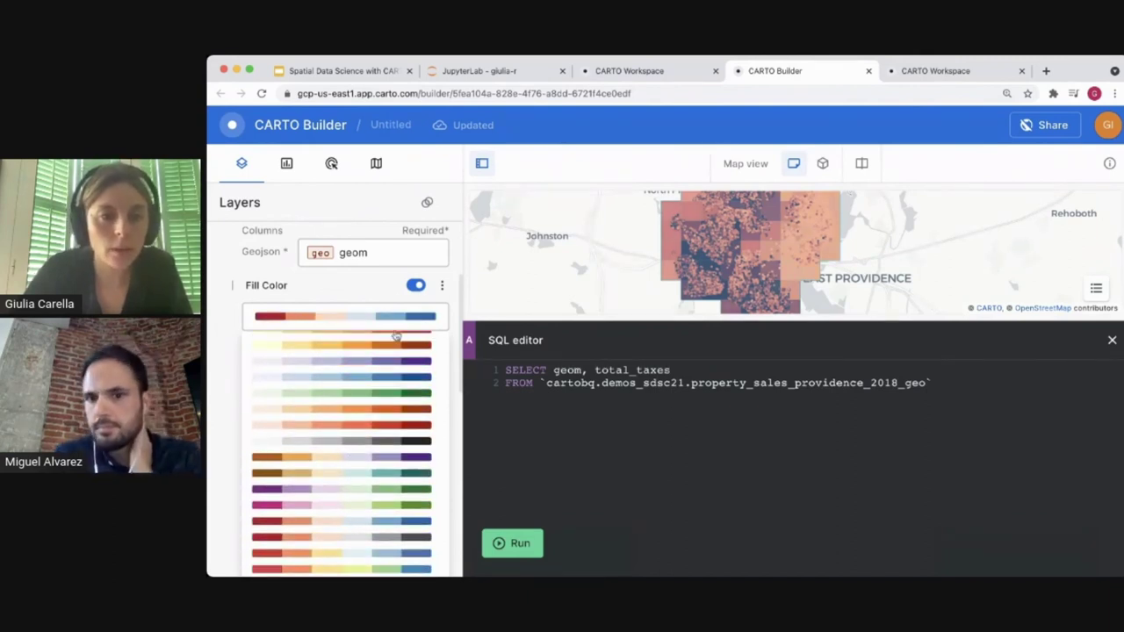
click(443, 296)
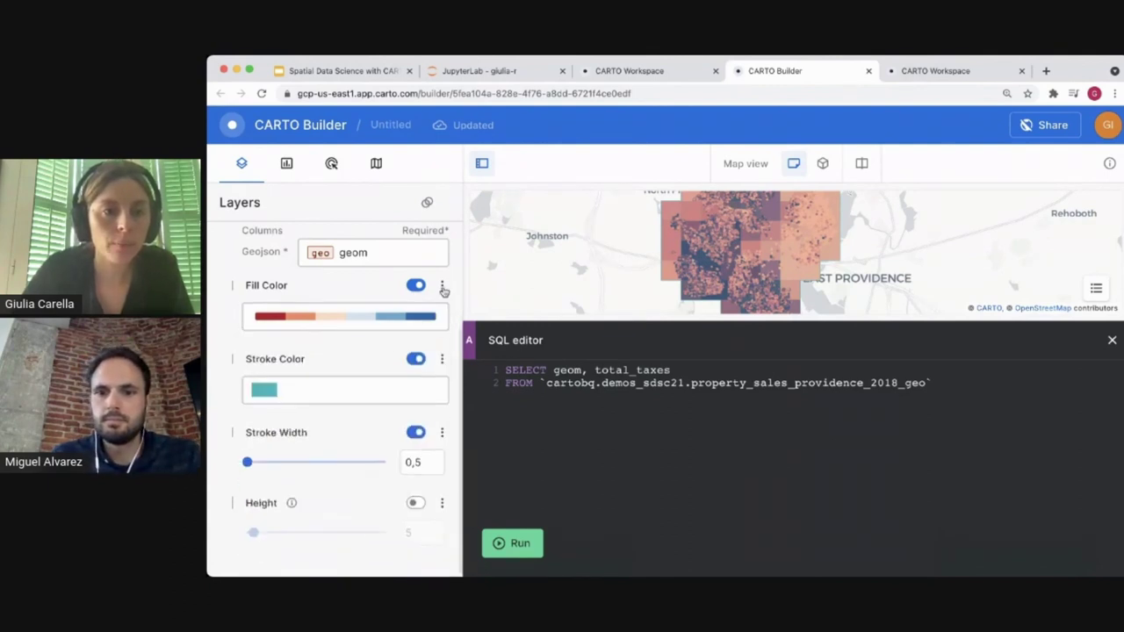
click(414, 316)
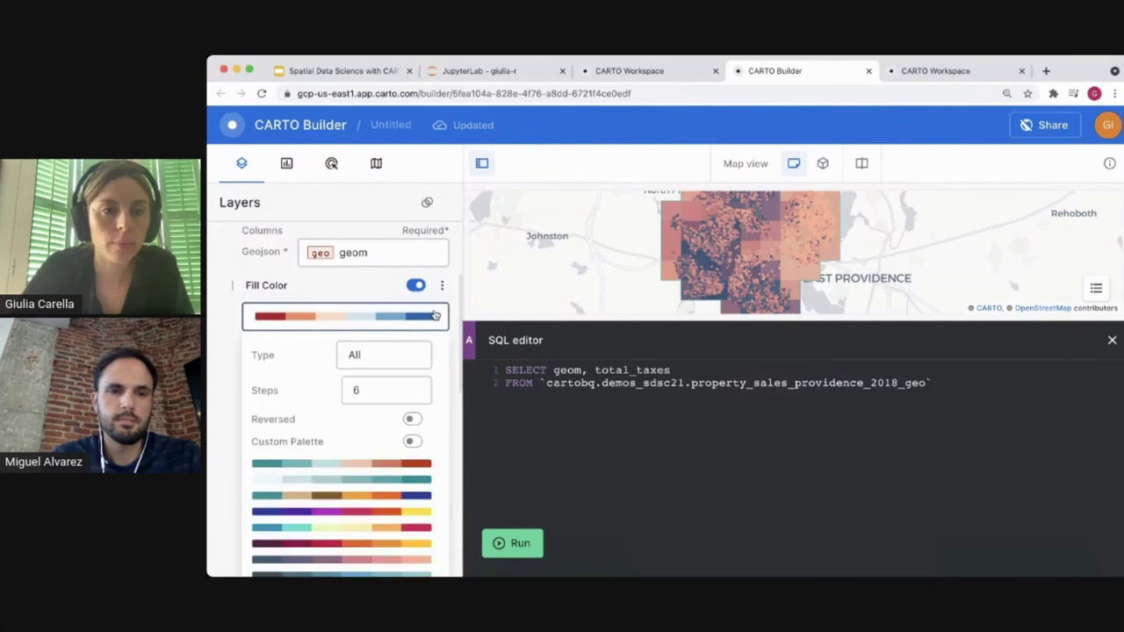
click(416, 422)
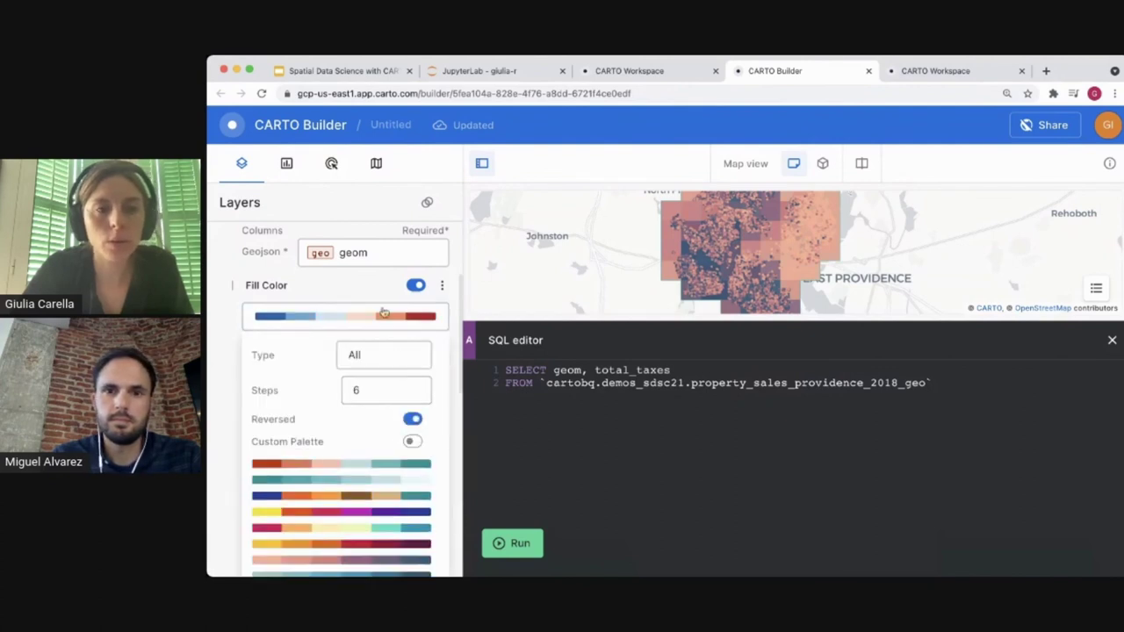
click(373, 281)
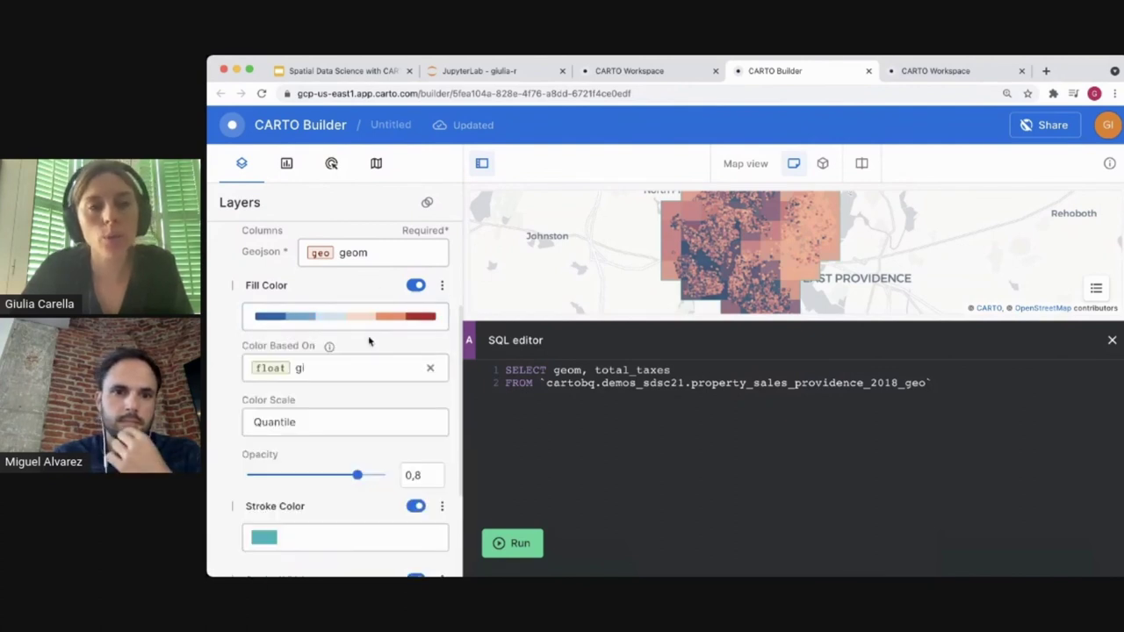
scroll(369, 341, up, 4)
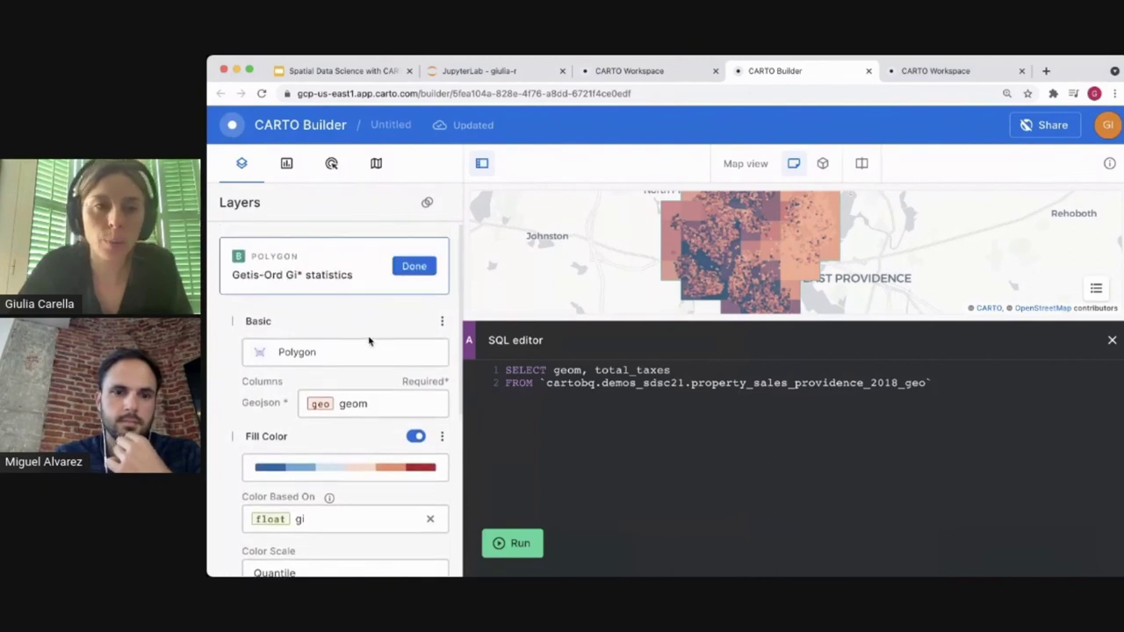
click(413, 266)
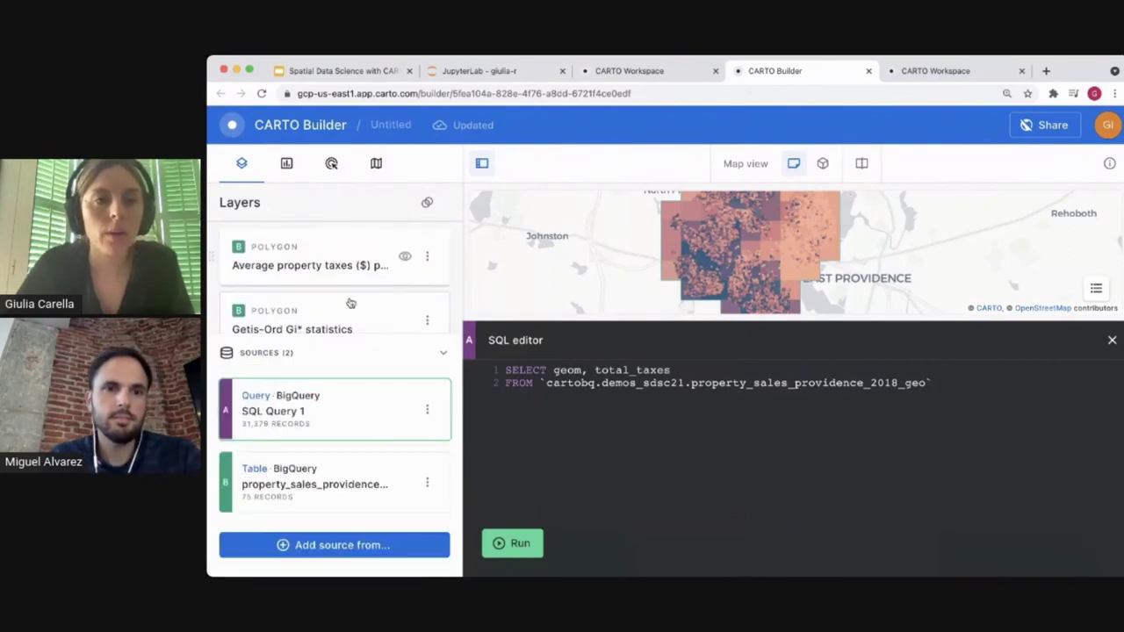
Step: Close the SQL editor and hide the property-tax points and average-tax grid layers
scroll(319, 313, up, 3)
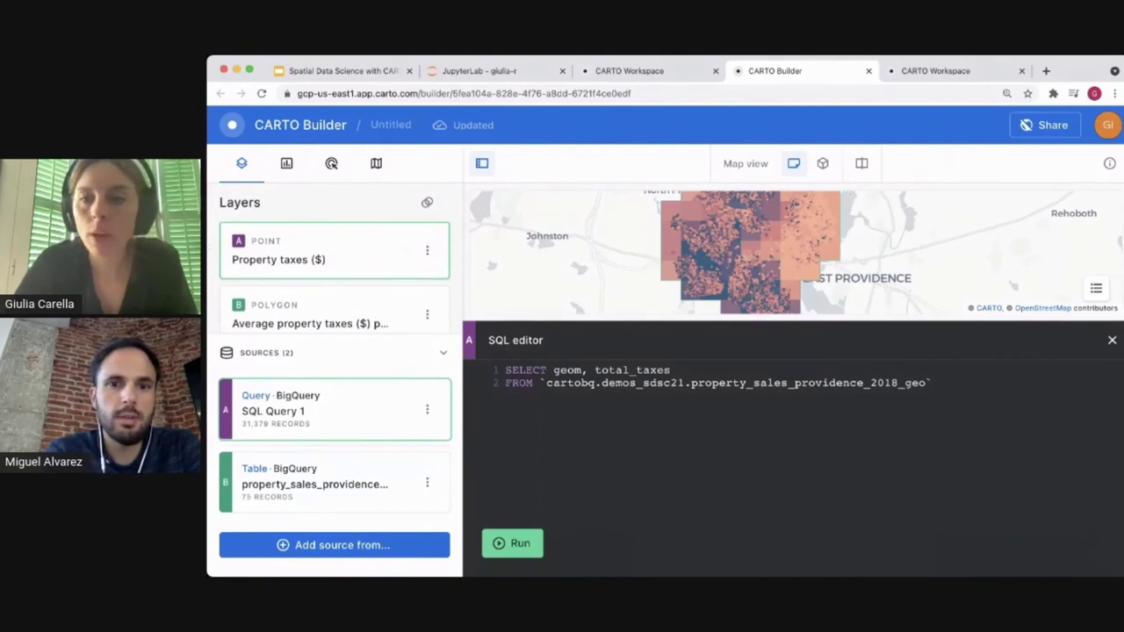
click(1114, 339)
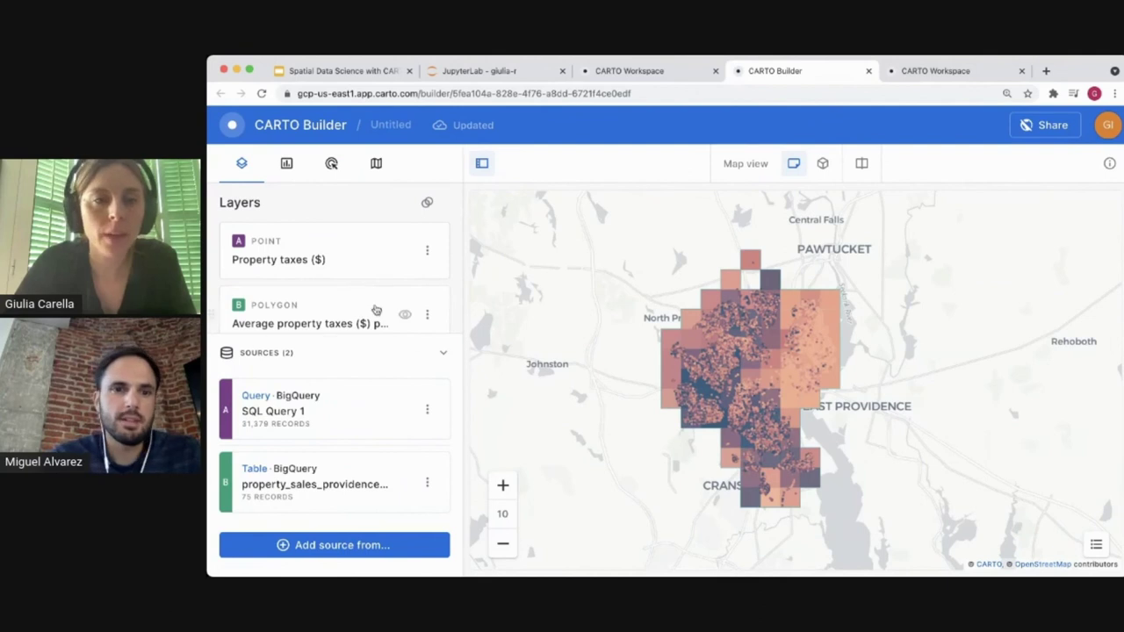
mouse_move(372, 276)
mouse_down()
mouse_move(386, 281)
mouse_move(372, 279)
mouse_up()
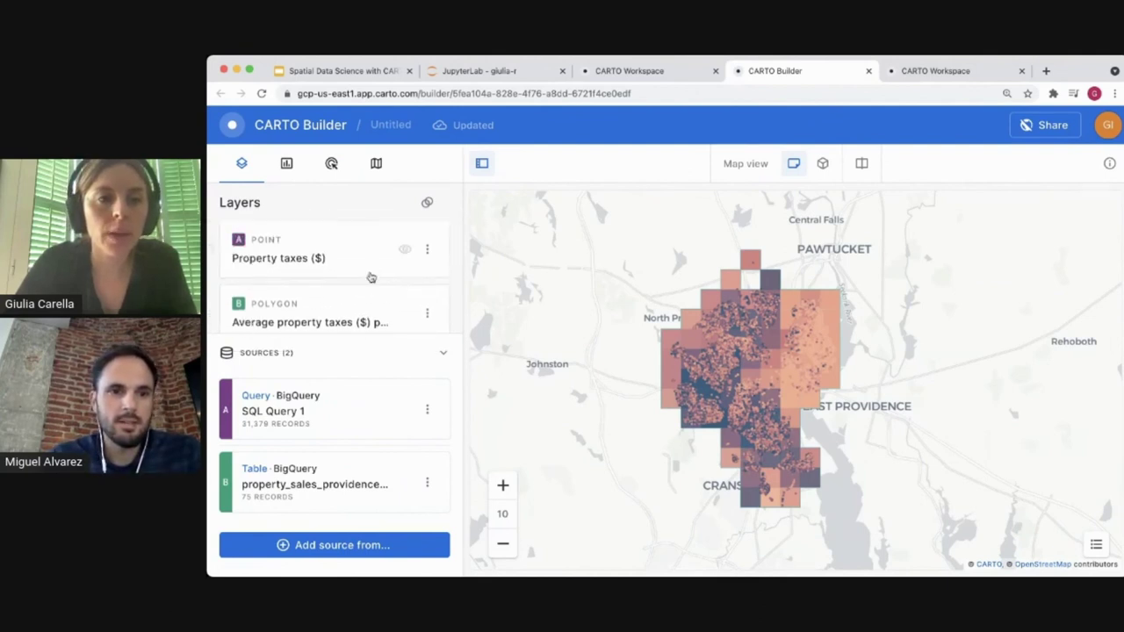
click(406, 251)
scroll(406, 253, down, 1)
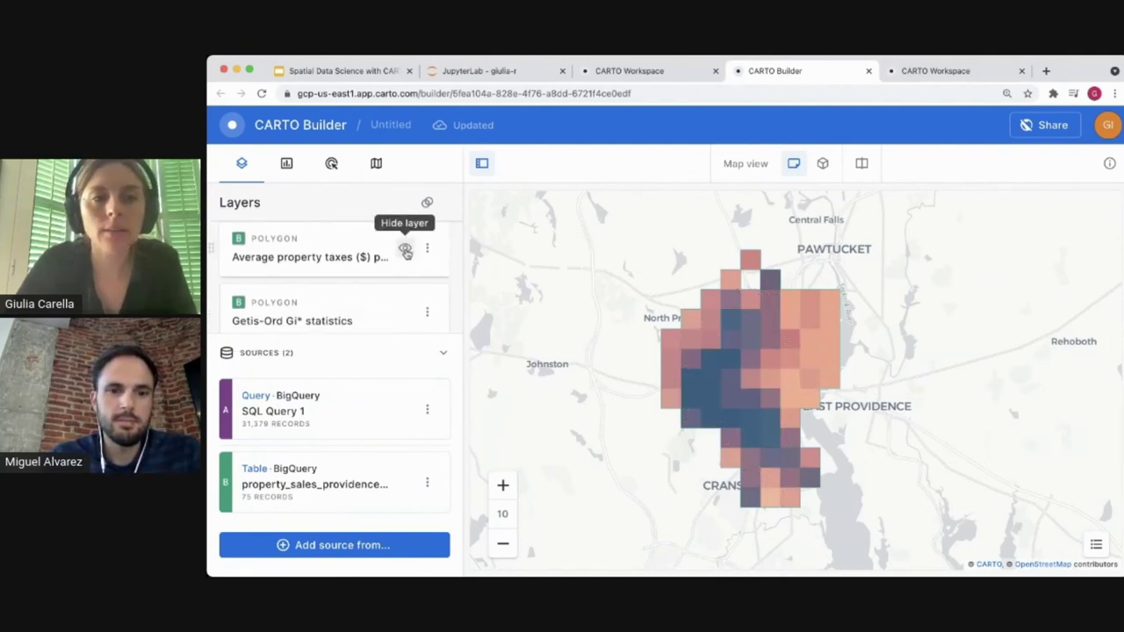
click(406, 251)
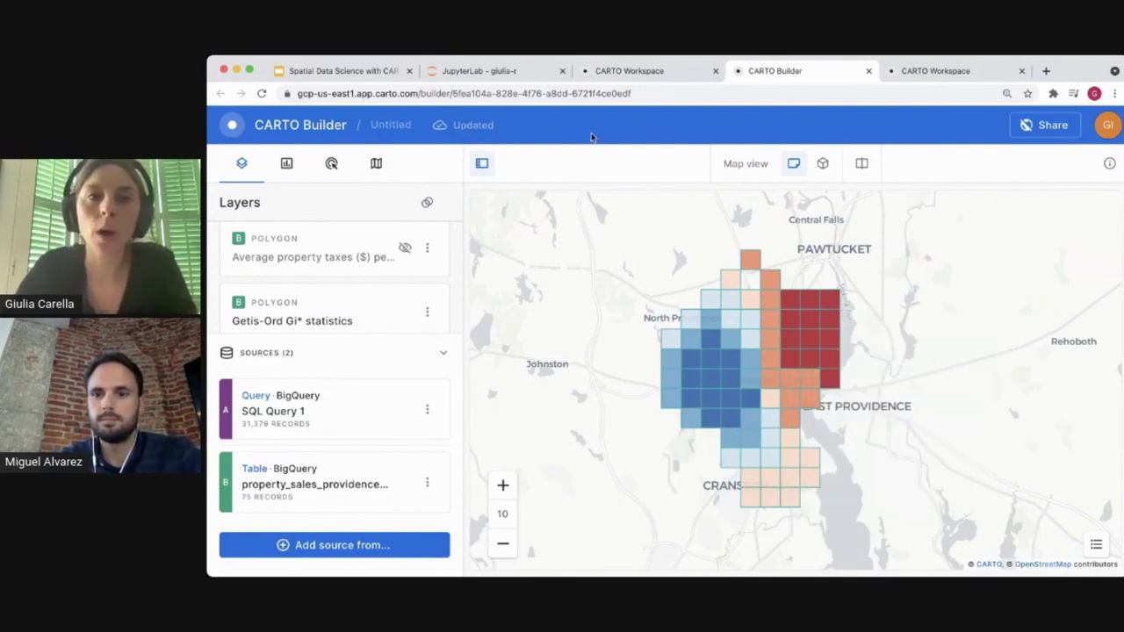
Step: Scroll back through the JupyterLab notebook, then return to the slide deck's Q&A slide
click(527, 79)
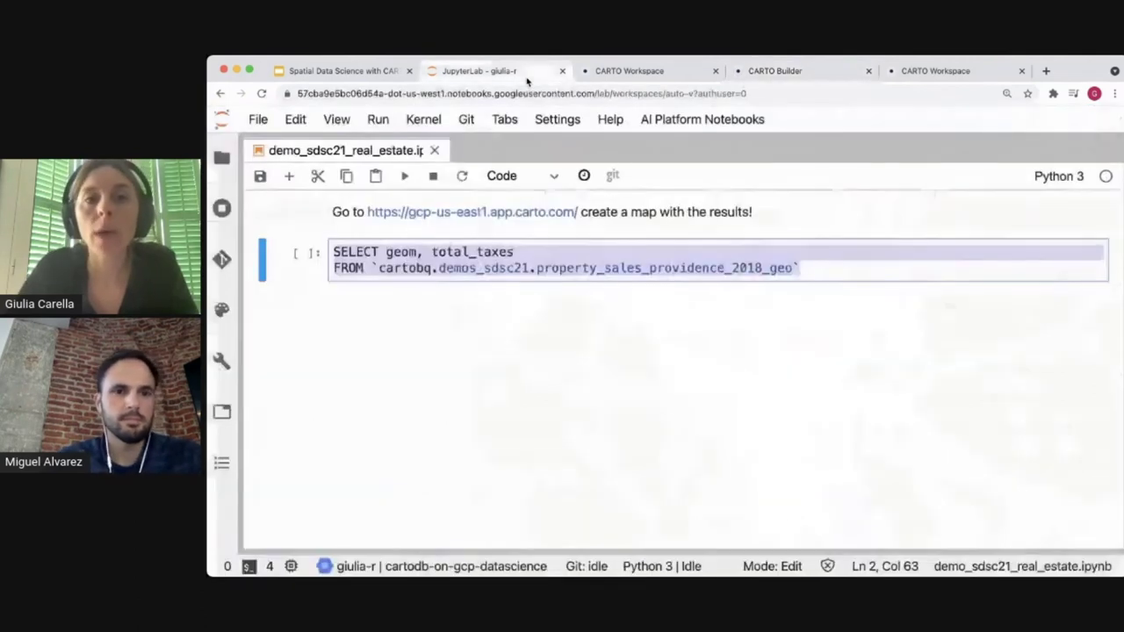
scroll(499, 283, up, 3)
scroll(498, 281, up, 10)
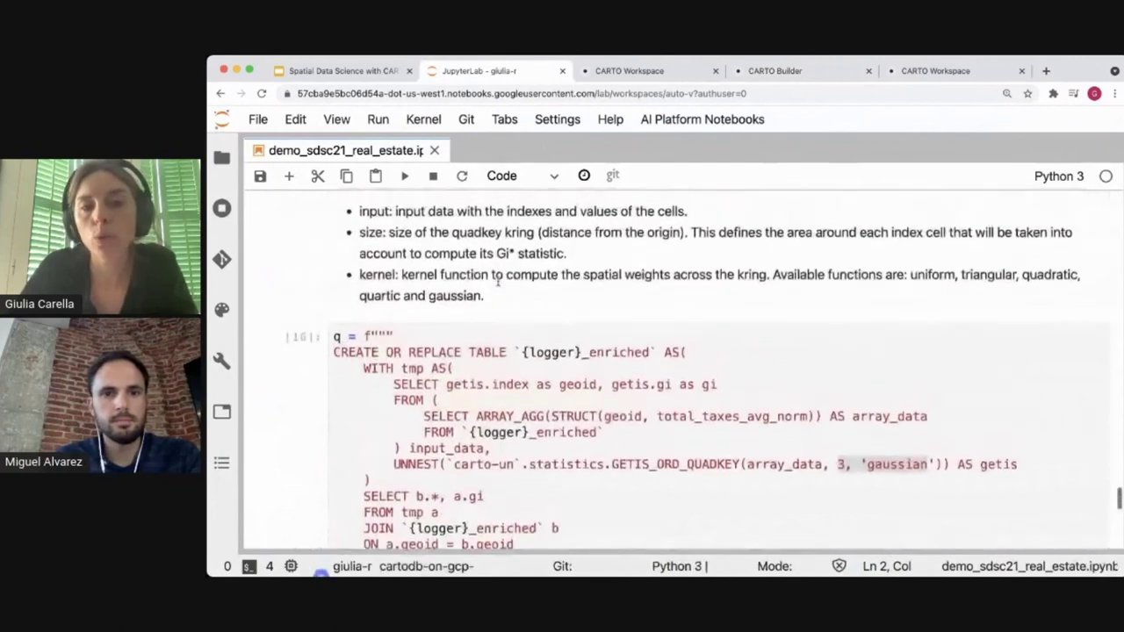
scroll(500, 286, up, 1)
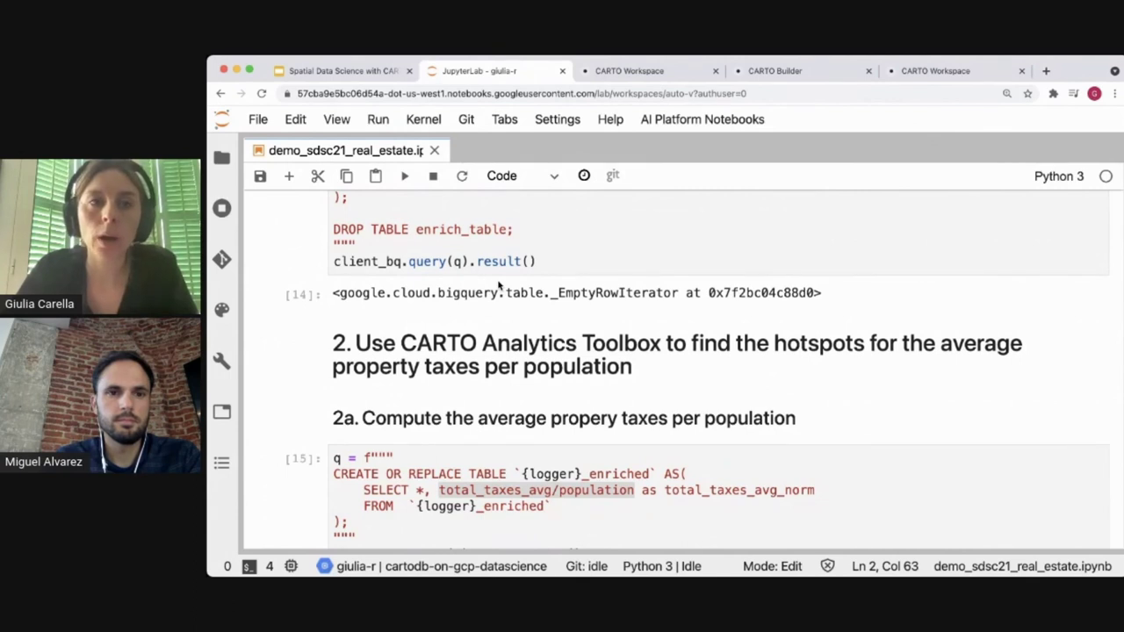
click(343, 70)
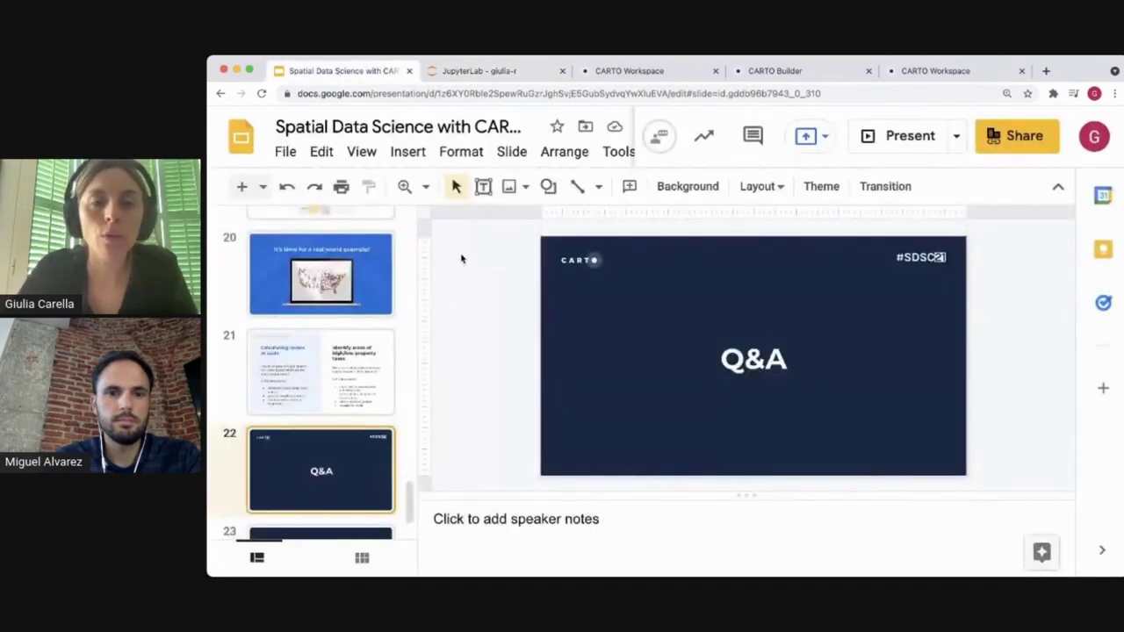